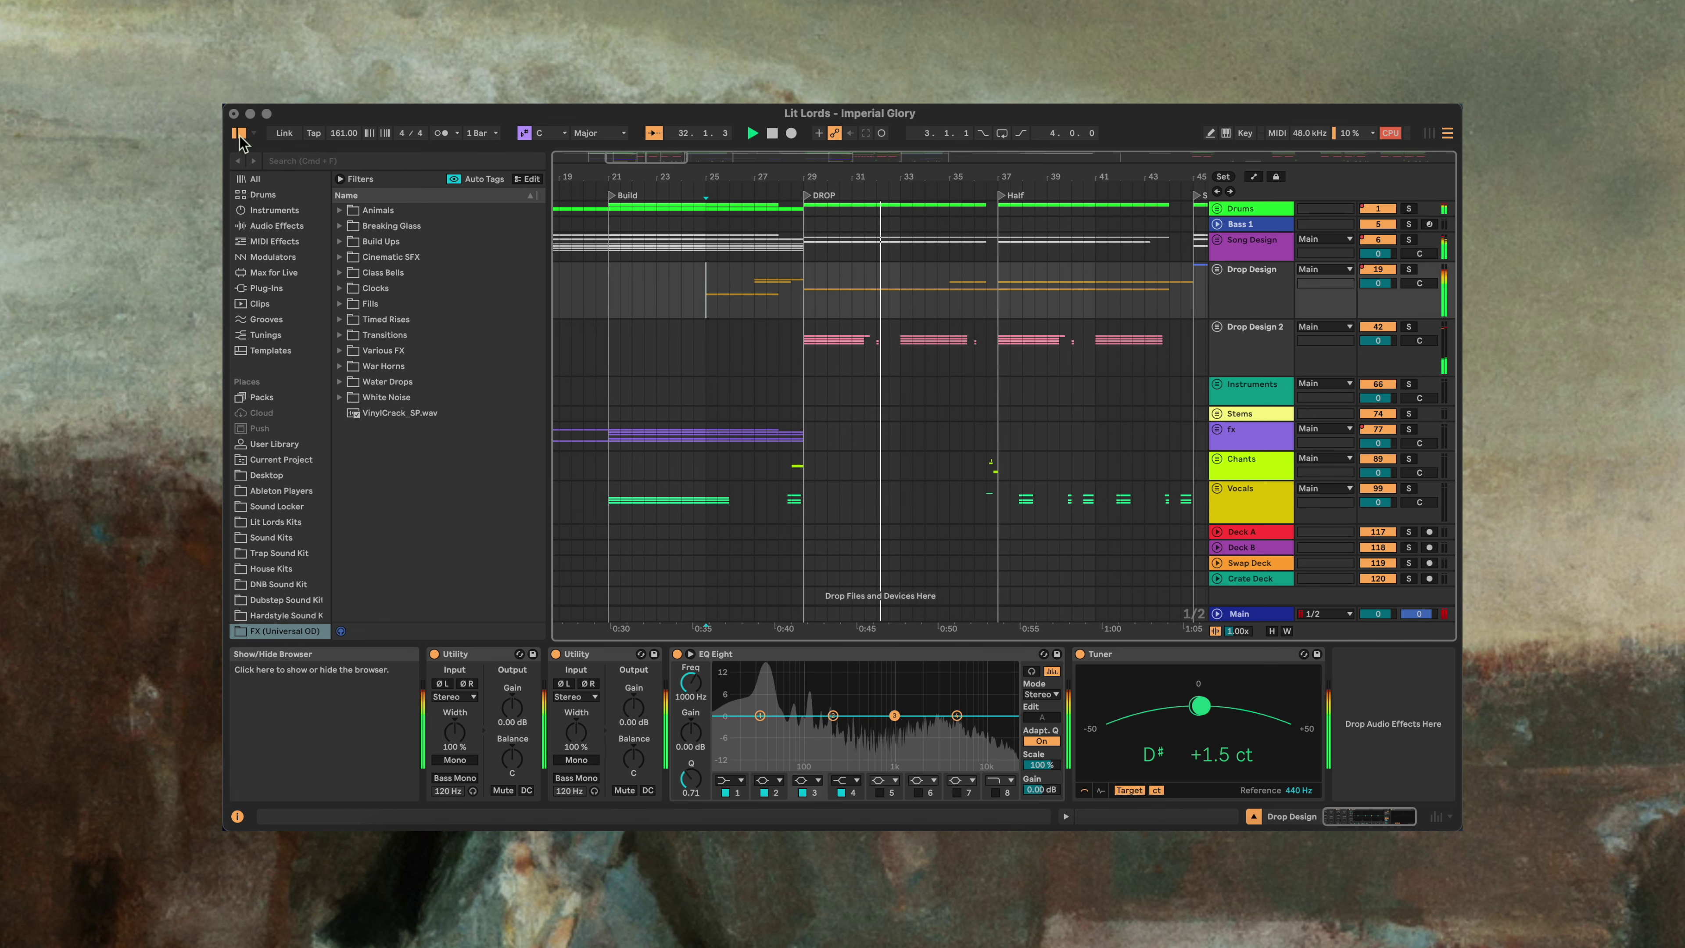
# Step: Hide the browser to widen the arrangement
pyautogui.press('super+alt+b')
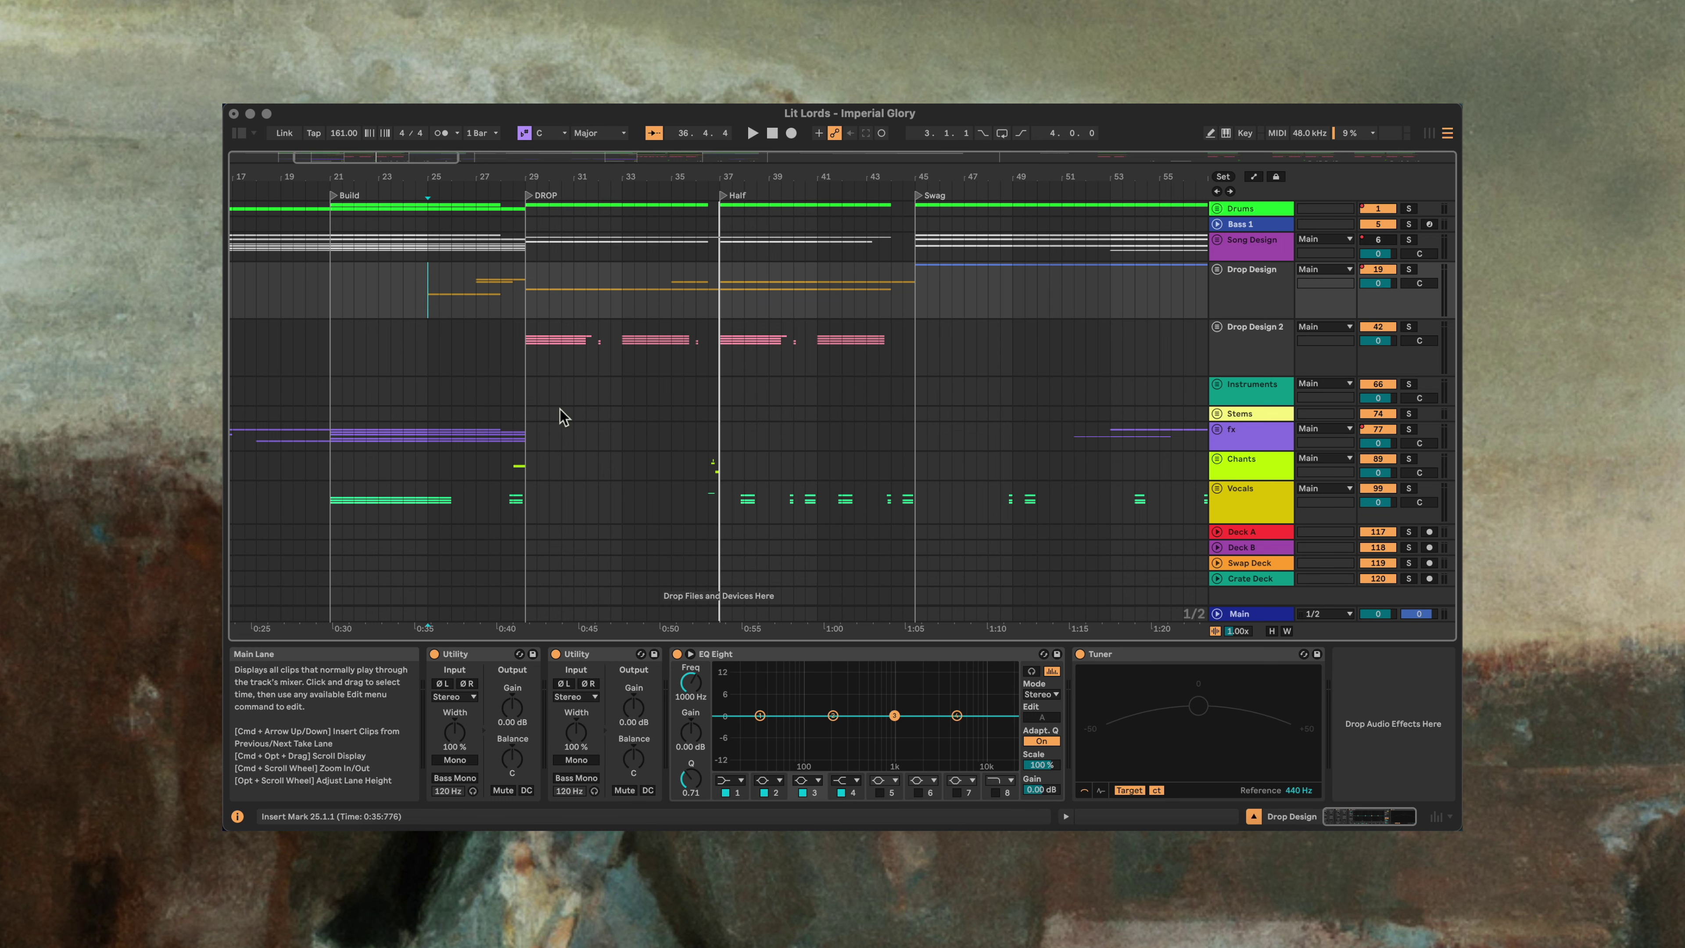
pyautogui.hscroll(-5, 560, 409)
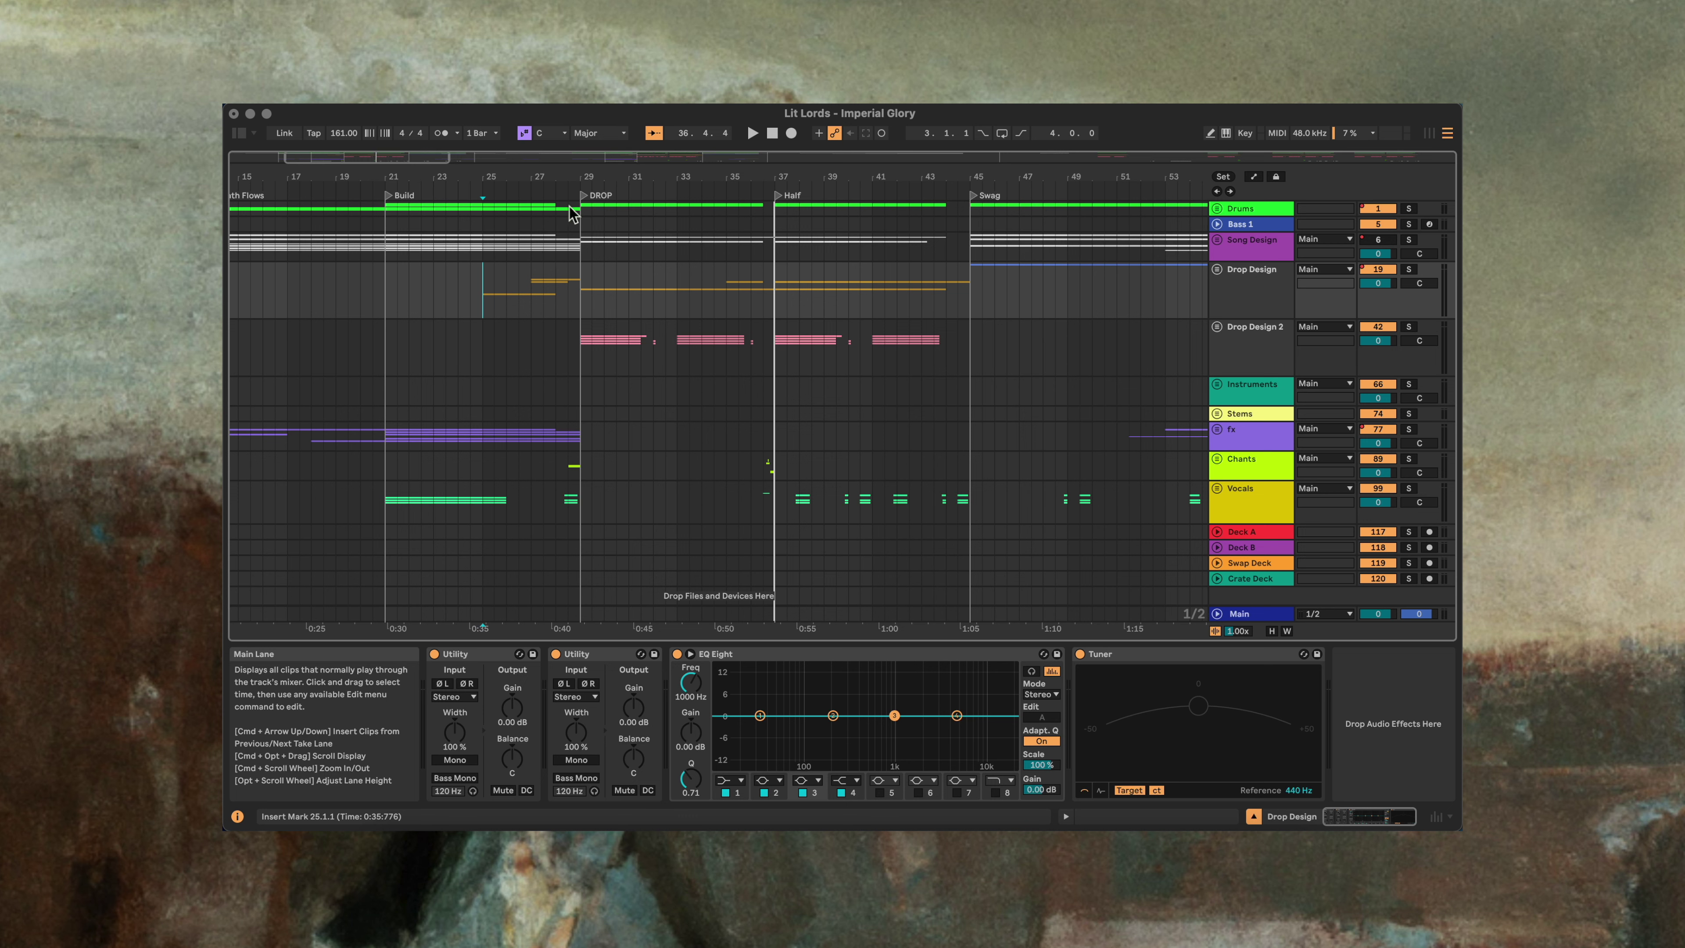
# Step: Solo and unfold the Drums group, playing it from the DROP locator
pyautogui.click(583, 207)
pyautogui.press('s')
pyautogui.press('space')
pyautogui.hotkey('alt', 'u')
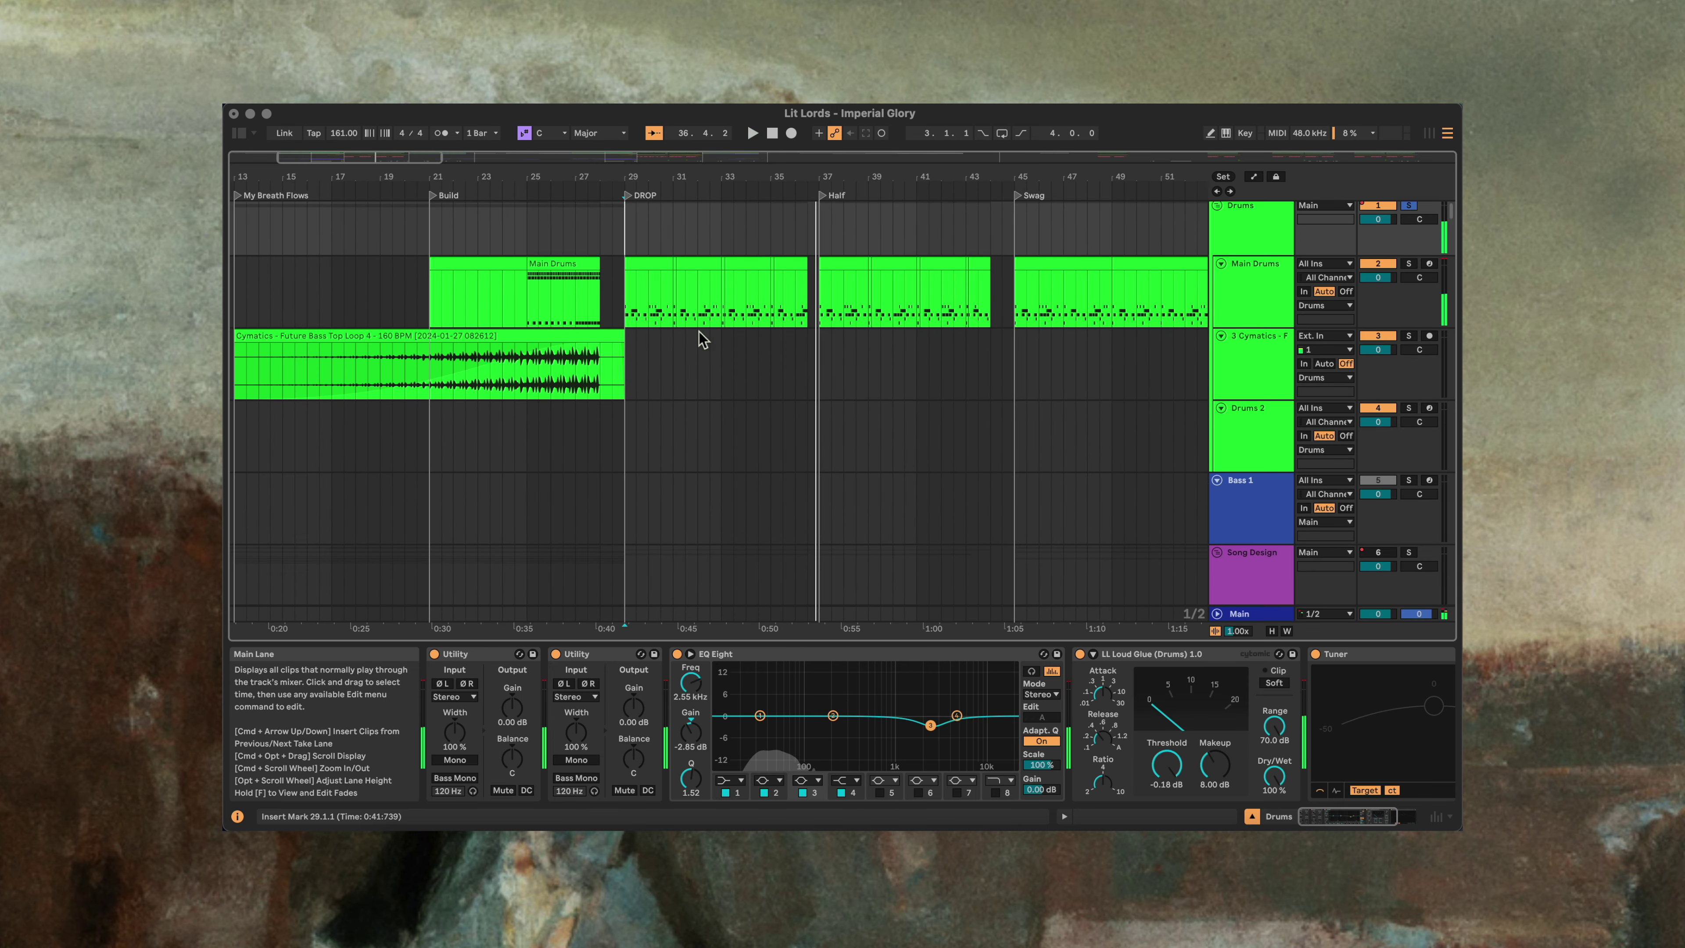
pyautogui.press('space')
# Step: Select the first Main Drums clip at the DROP and inspect the device chain of the Tight TinnaSNARE pad
pyautogui.click(647, 286)
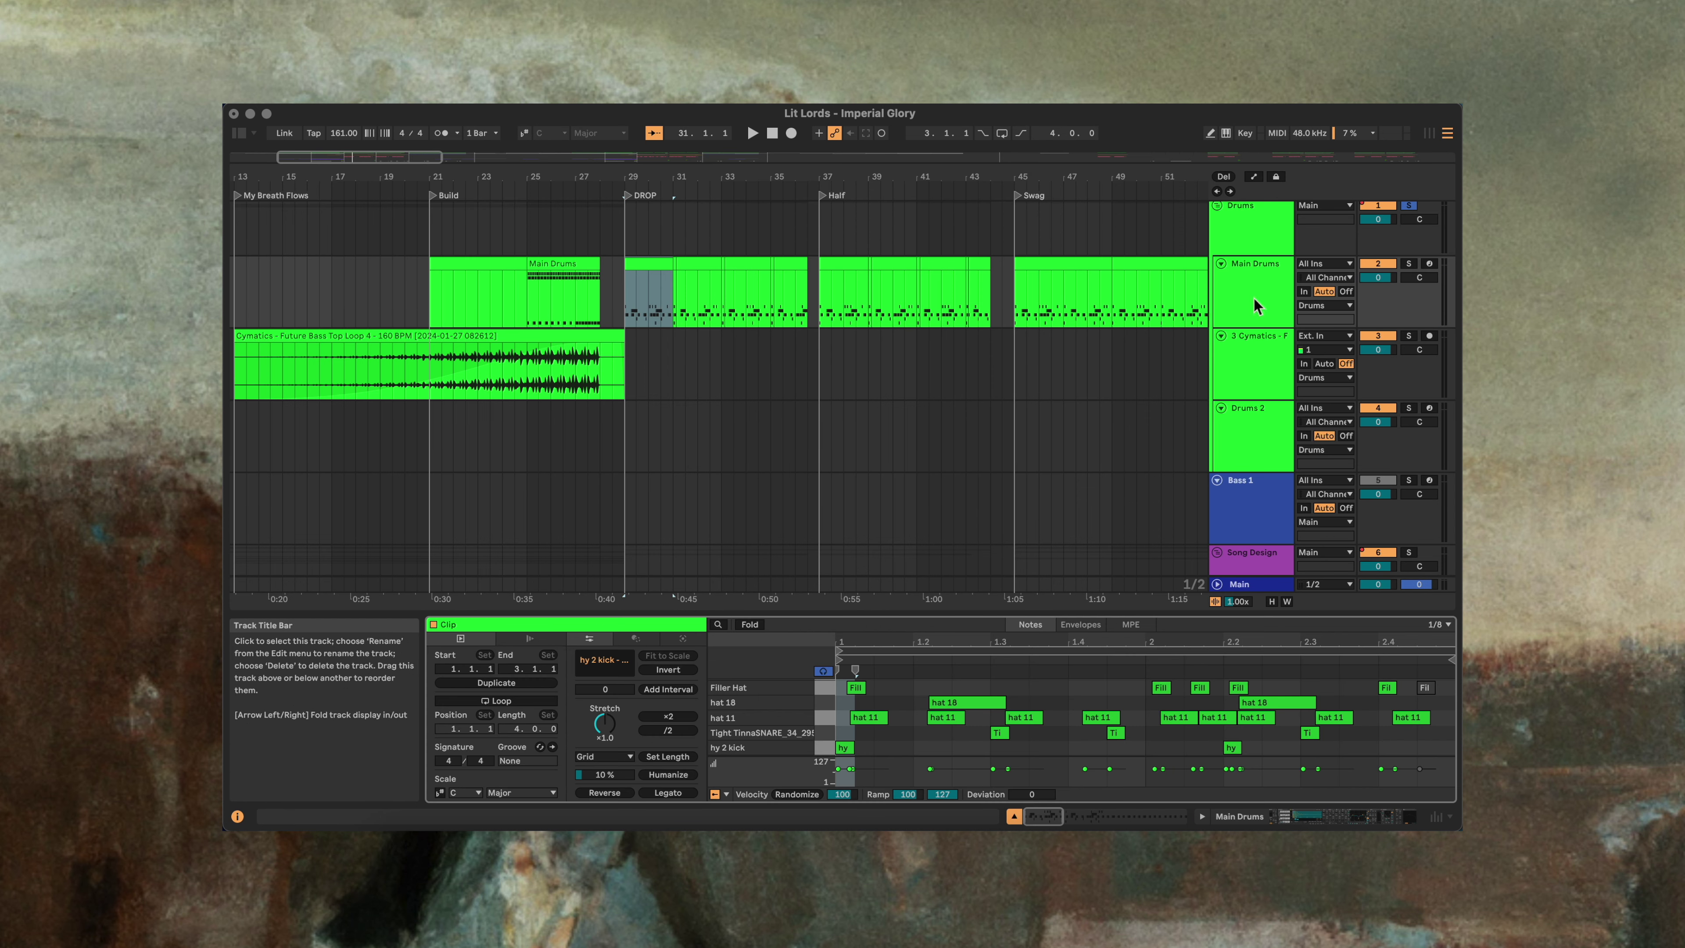
pyautogui.hotkey('shift', 'Tab')
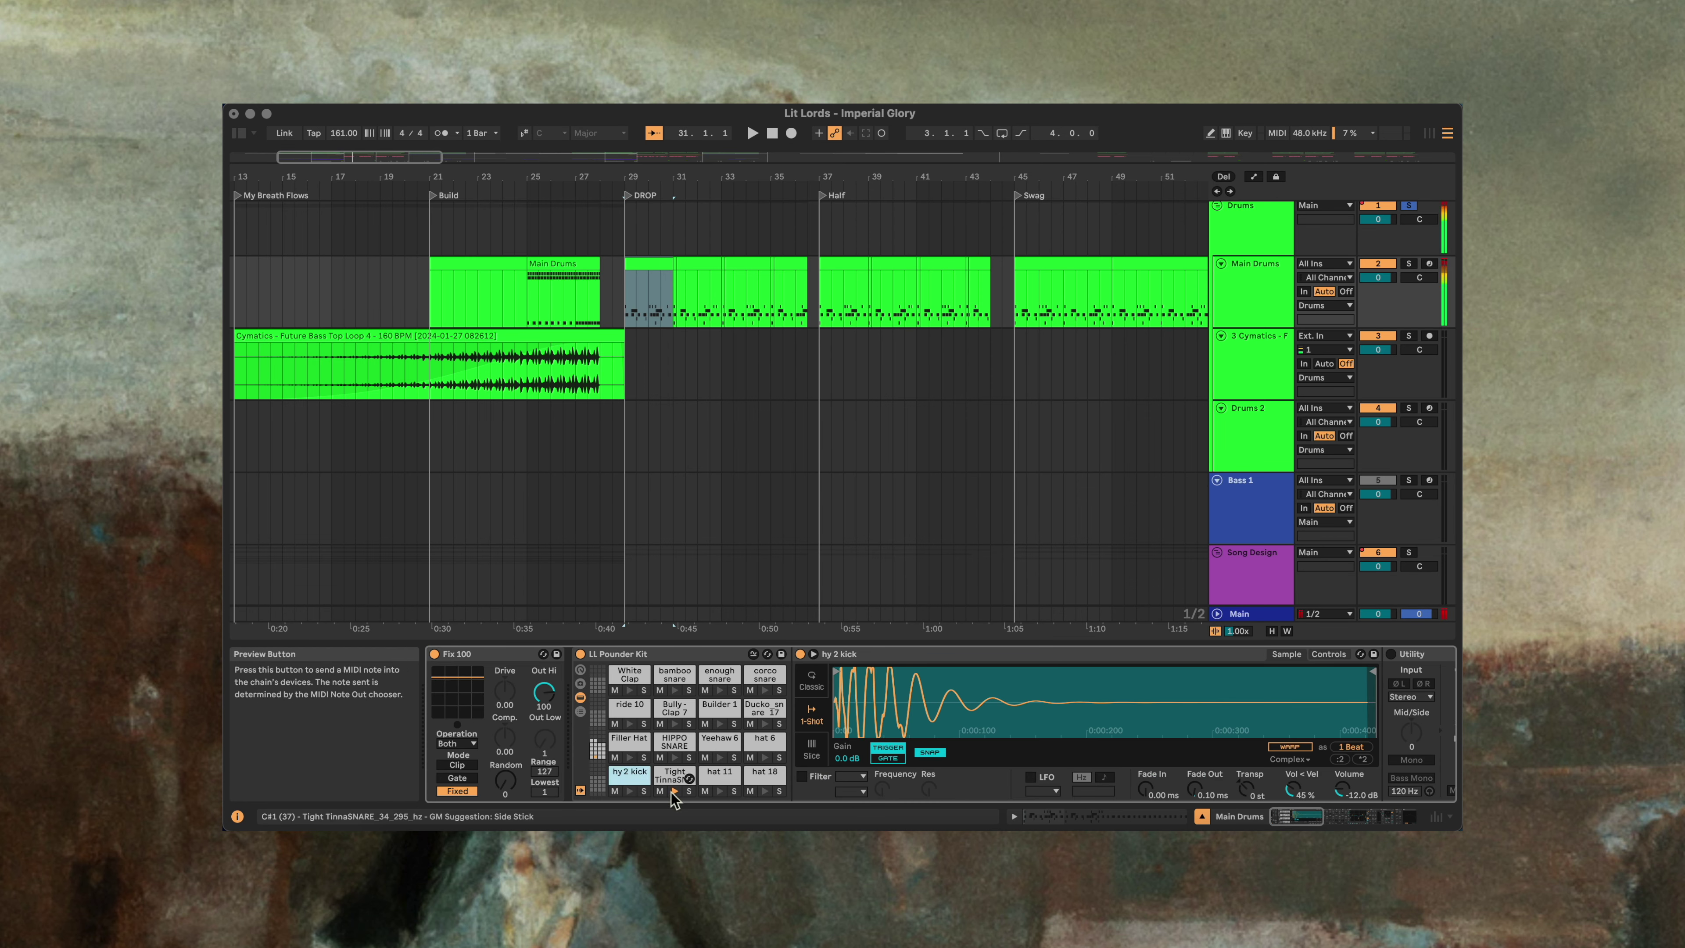
pyautogui.click(672, 777)
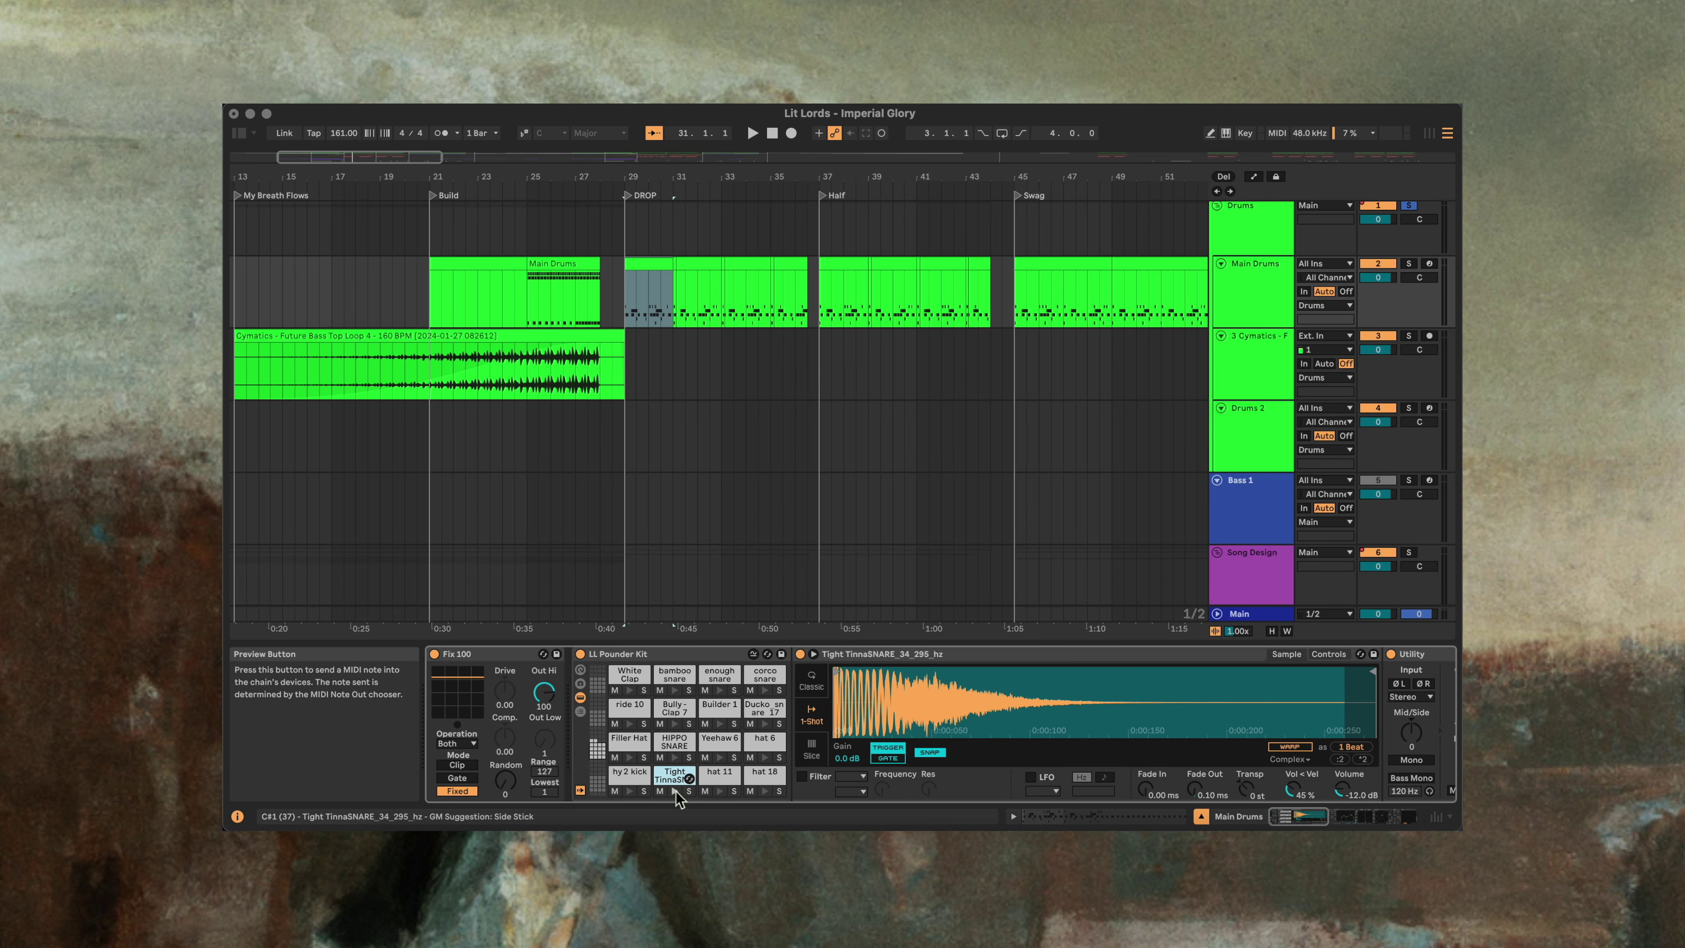
pyautogui.hscroll(5, 970, 771)
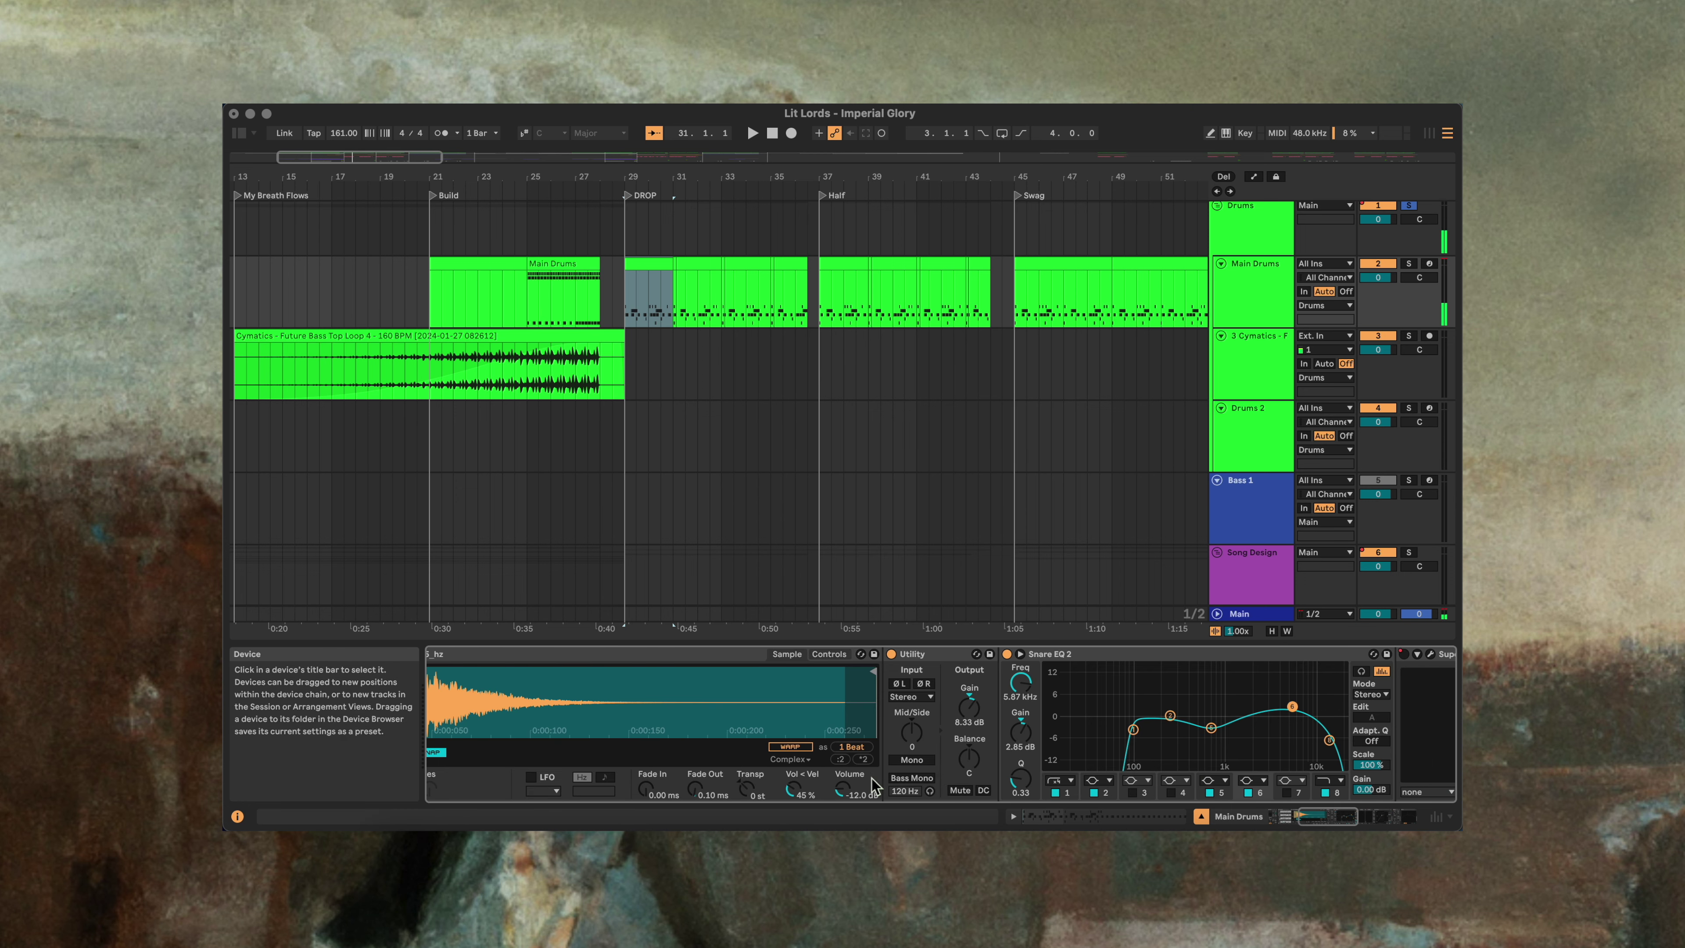
pyautogui.hscroll(5, 970, 771)
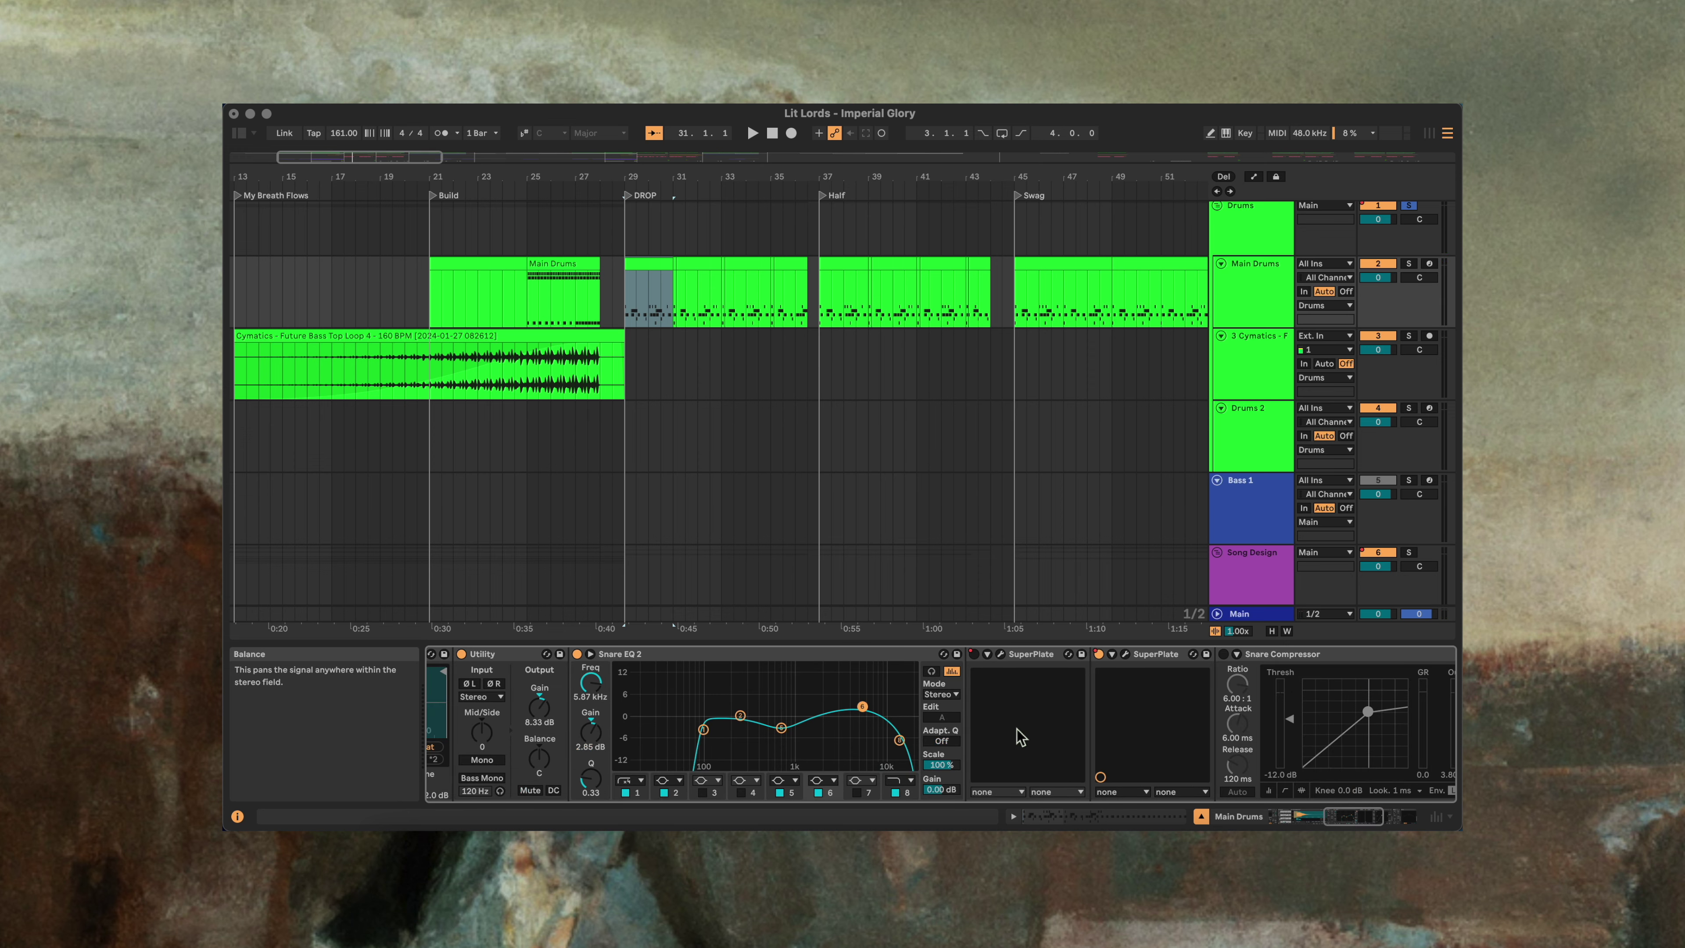
# Step: Open the snare's second SuperPlate, switch it off during drum playback, re-enable its automation and close the plug-in window
pyautogui.click(1127, 655)
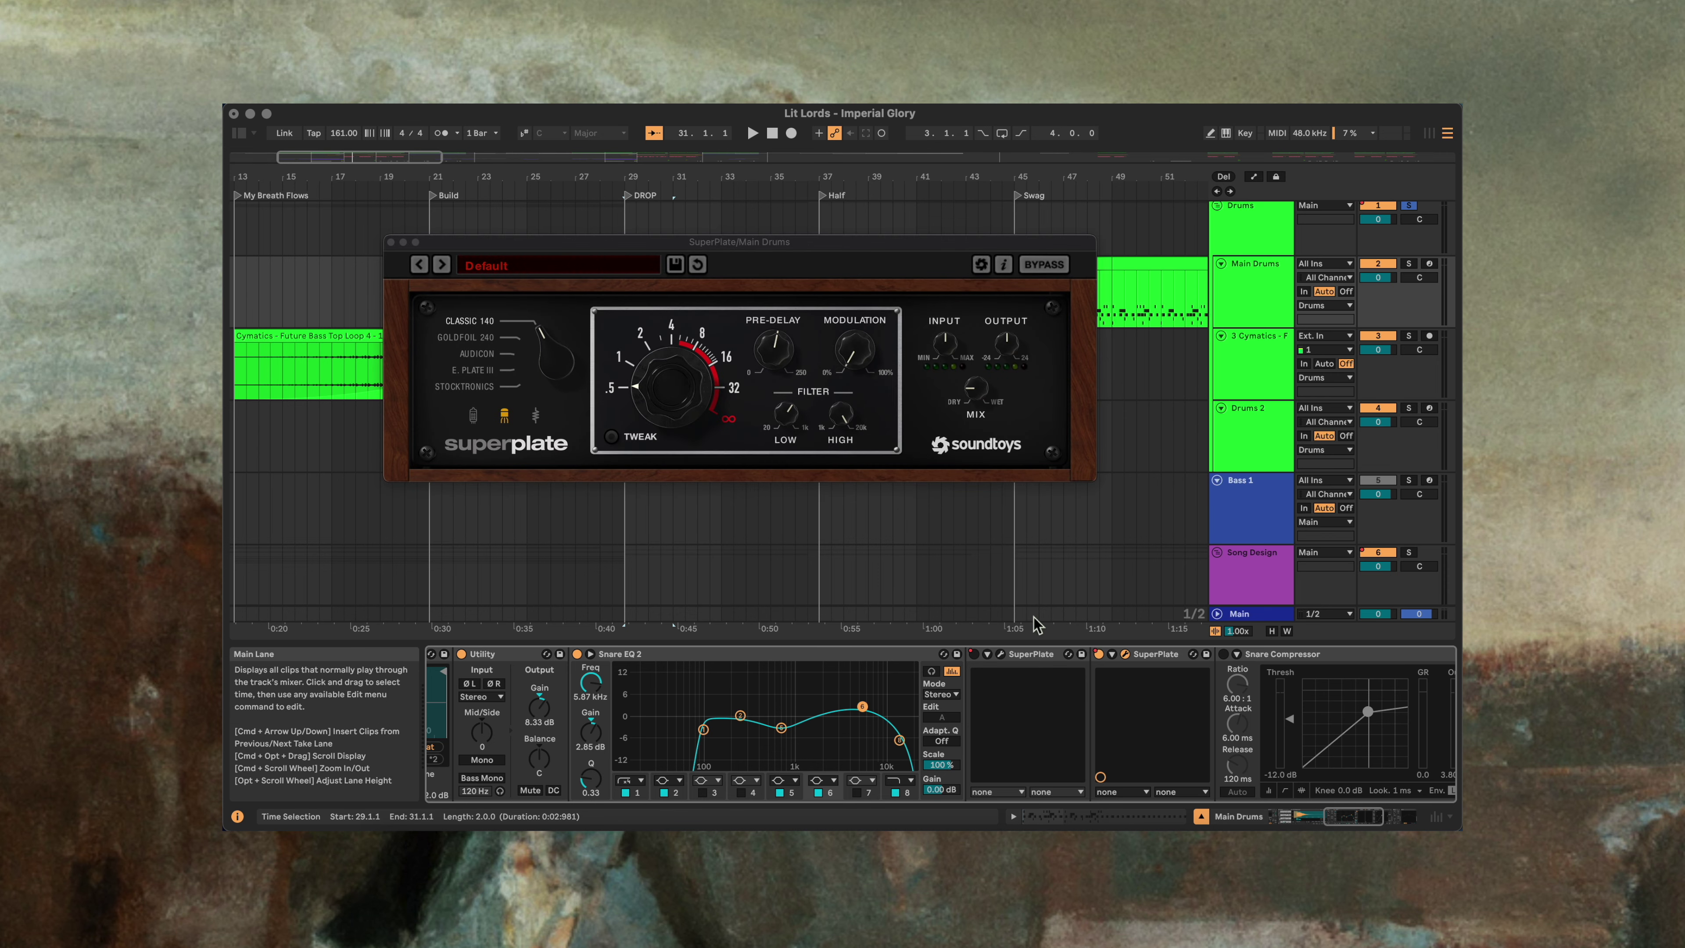
pyautogui.click(1100, 656)
pyautogui.press('space')
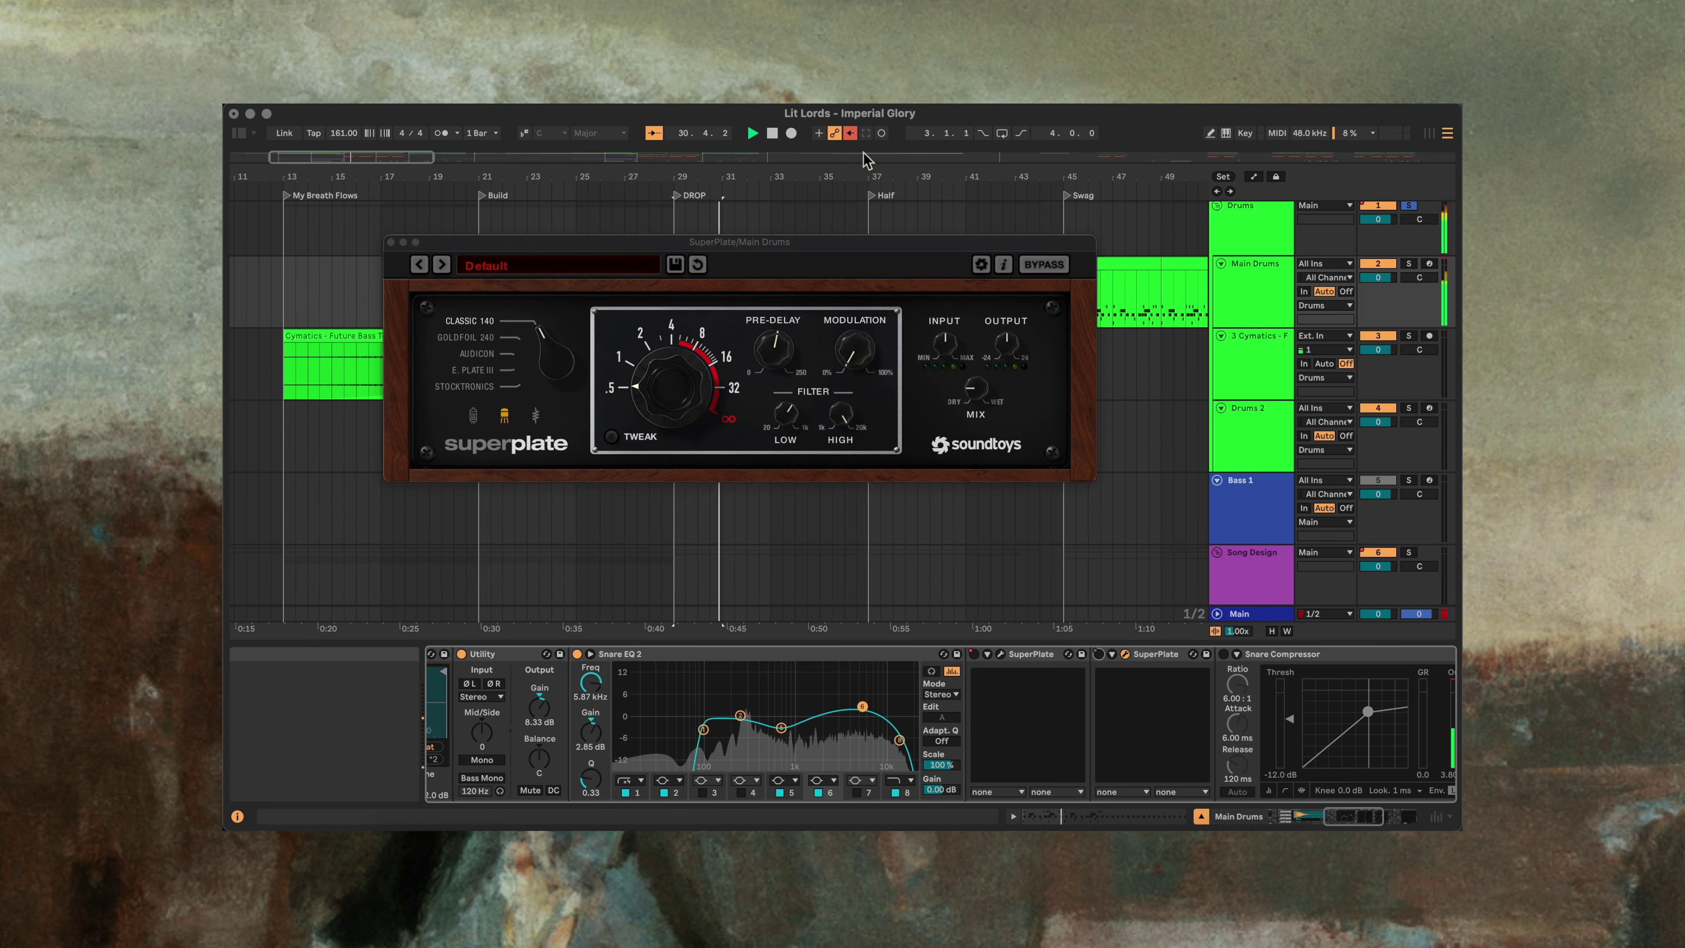
pyautogui.click(849, 133)
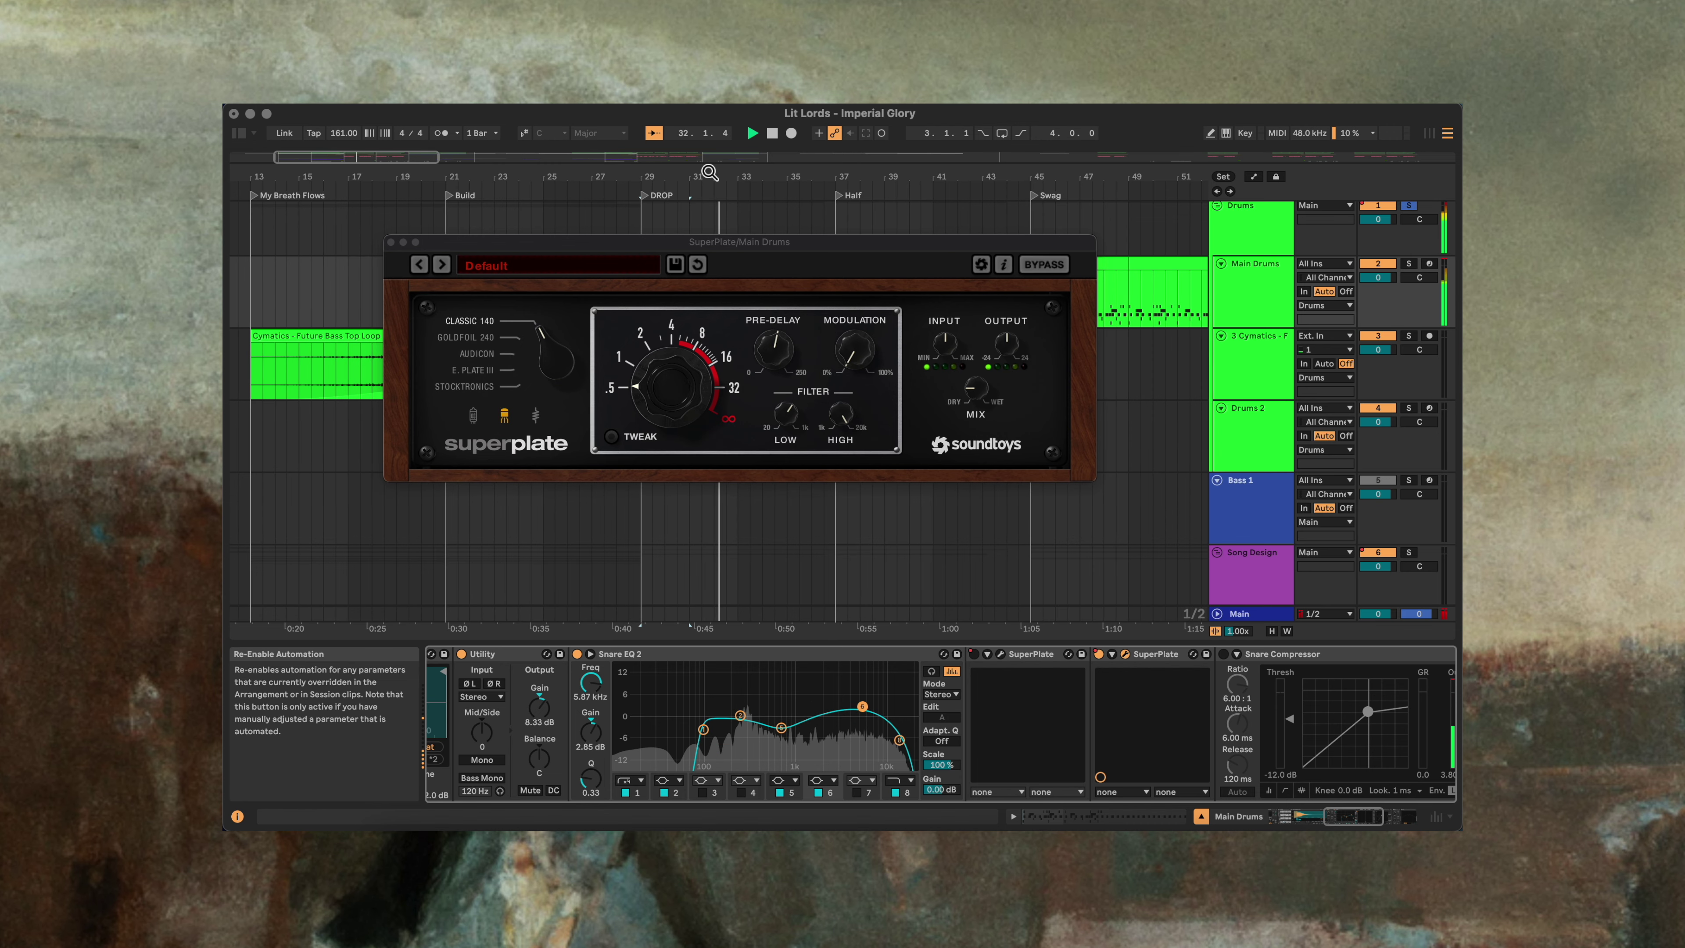
pyautogui.press('space')
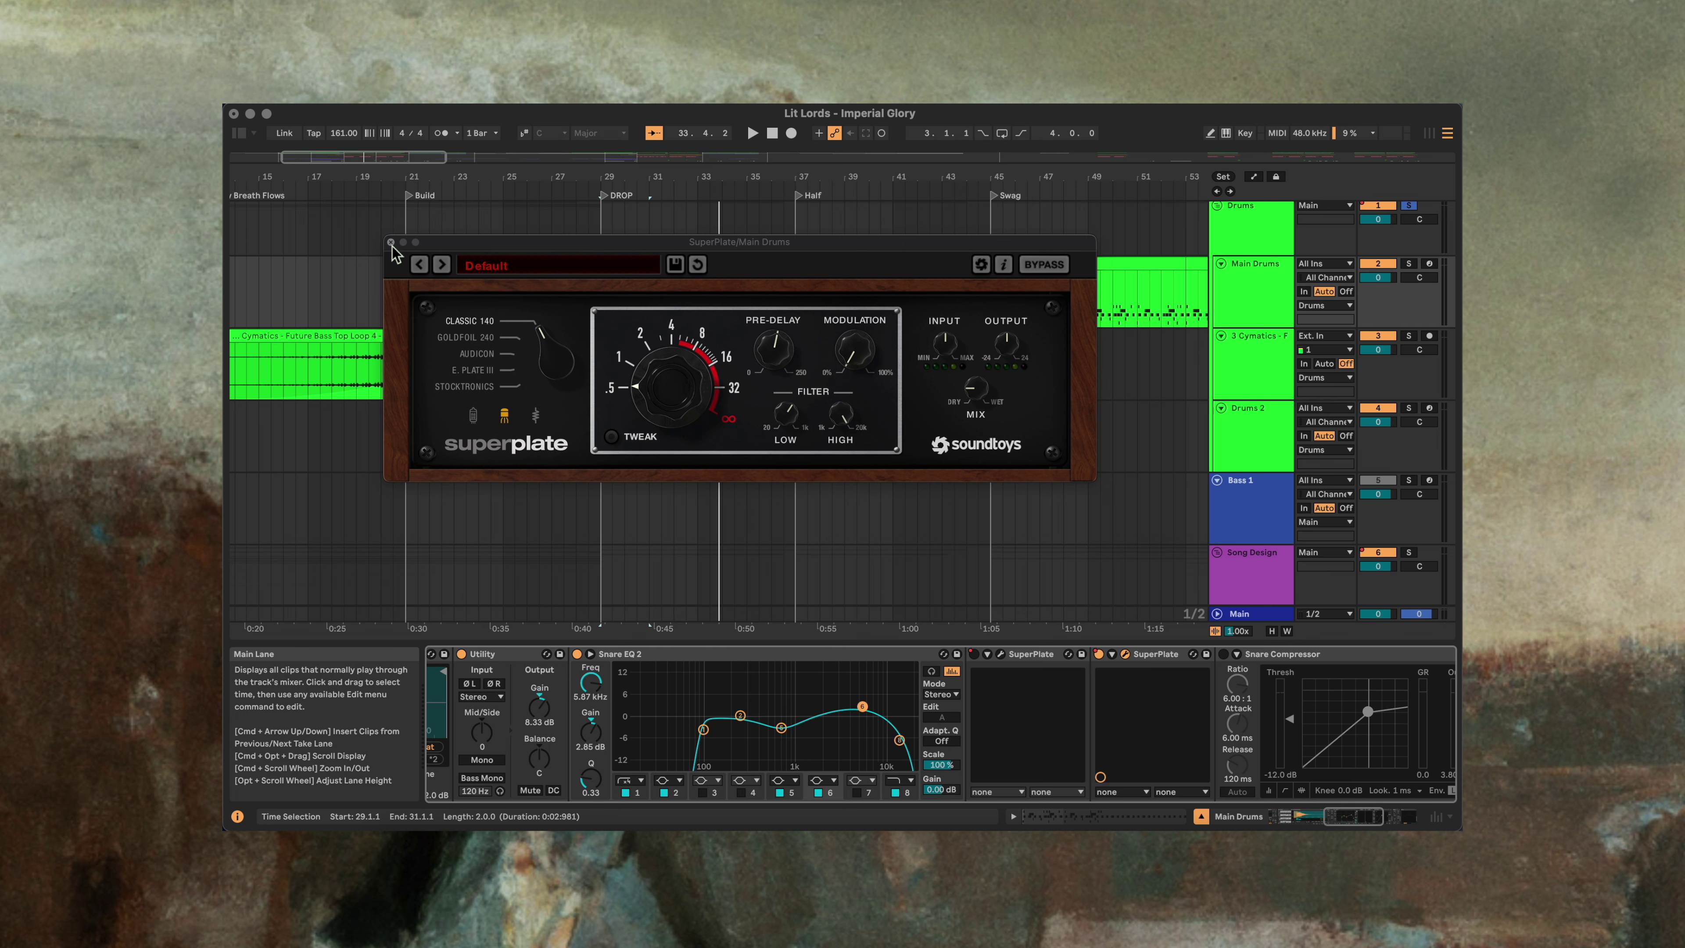
pyautogui.click(390, 242)
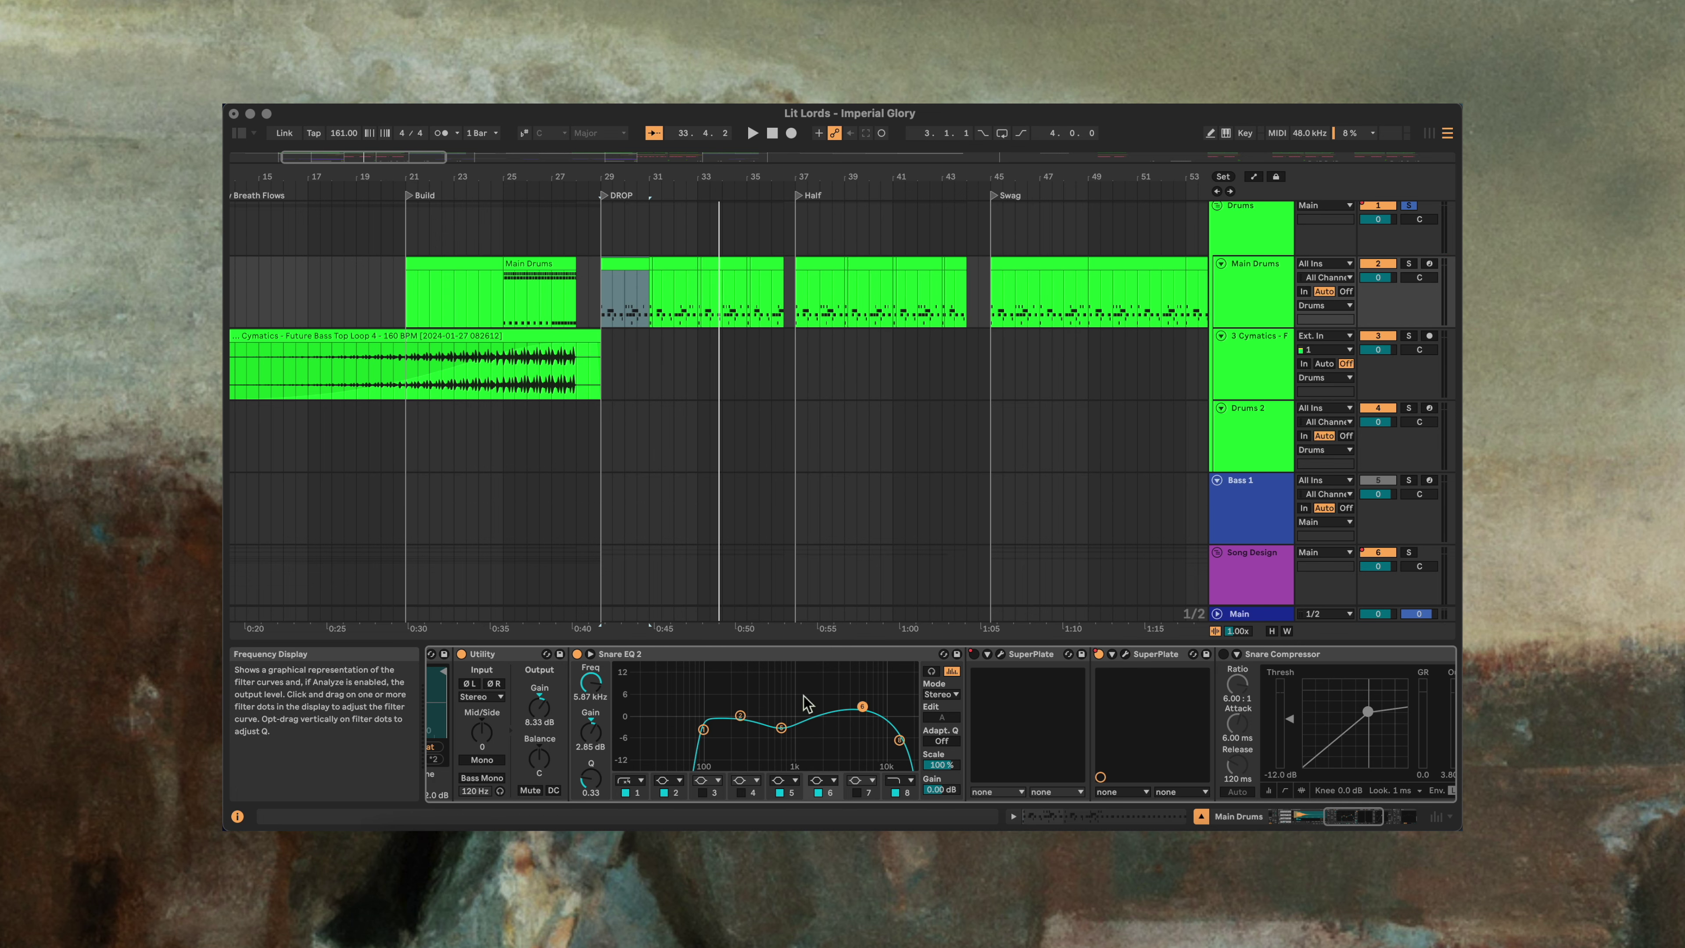
# Step: Preview the Tight TinnaSNARE and hy 2 kick pads in LL Pounder Kit and play the soloed drums from the DROP
pyautogui.hscroll(8, 805, 702)
pyautogui.hscroll(-10, 807, 703)
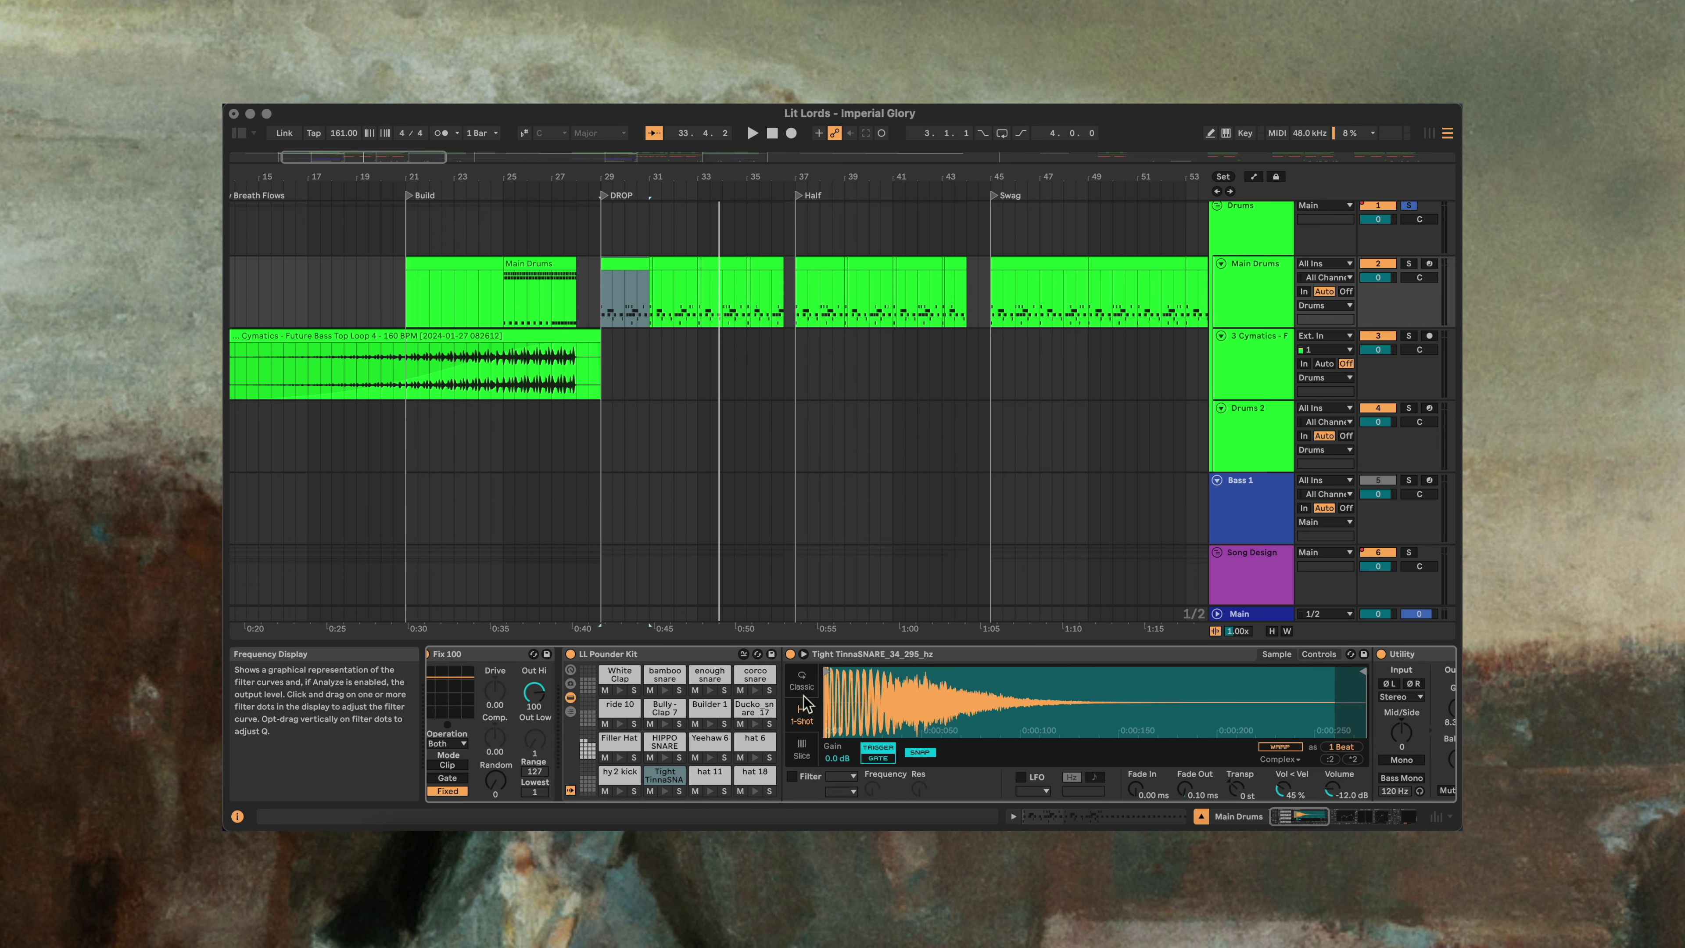
pyautogui.click(673, 792)
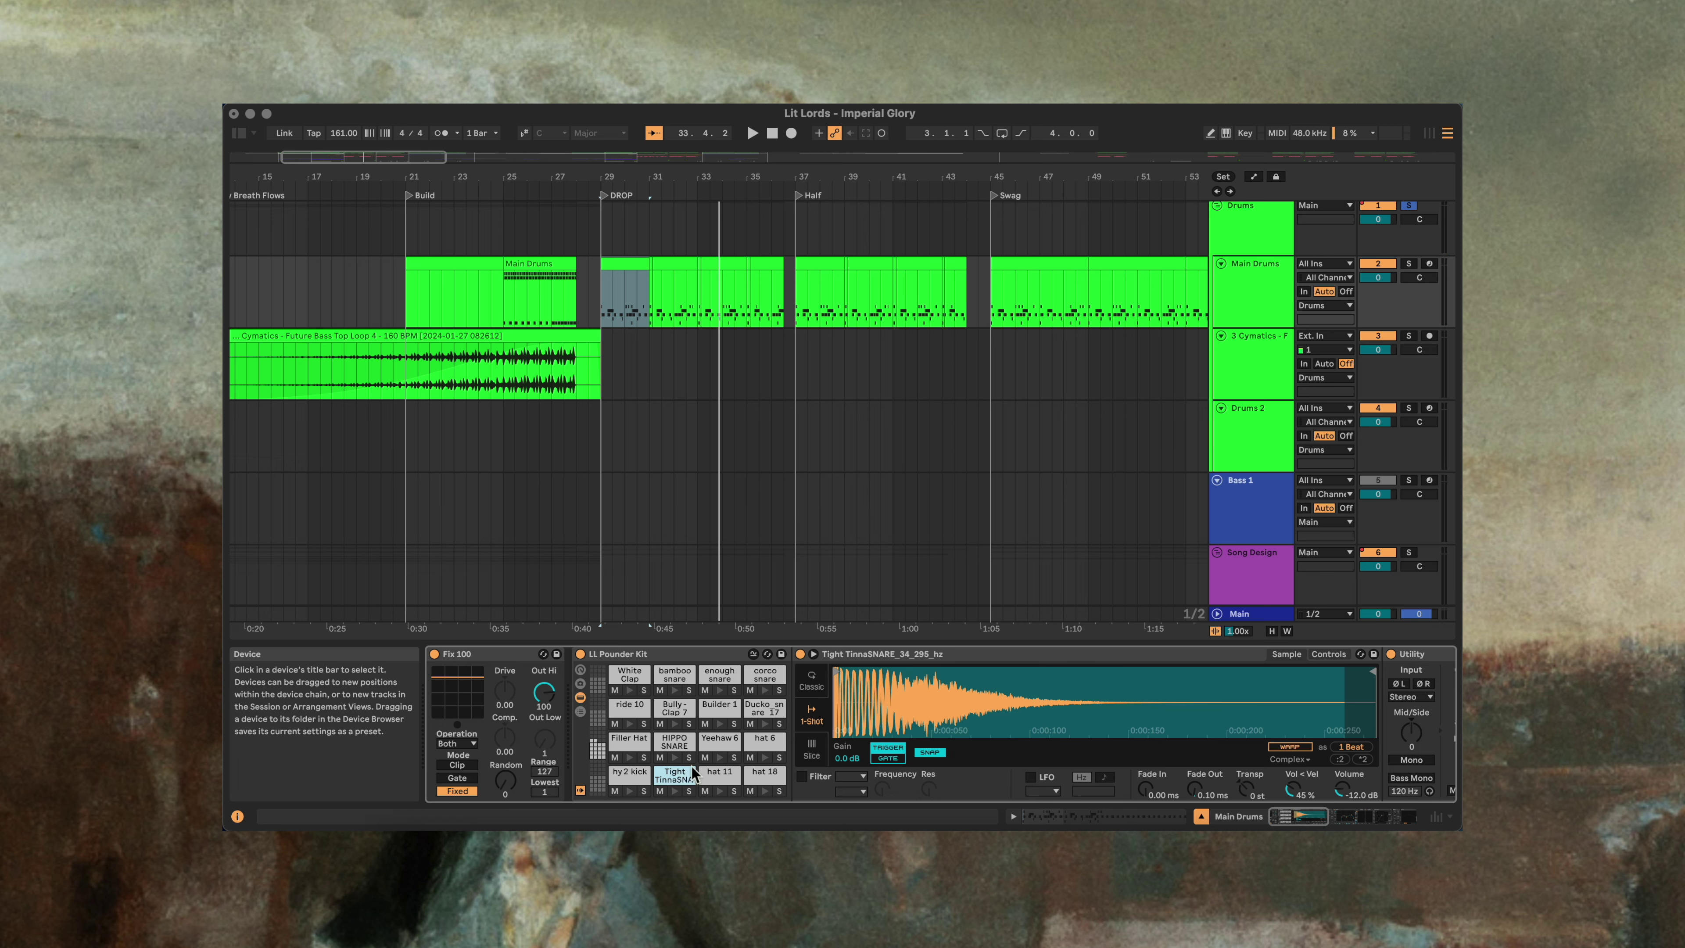
pyautogui.click(631, 793)
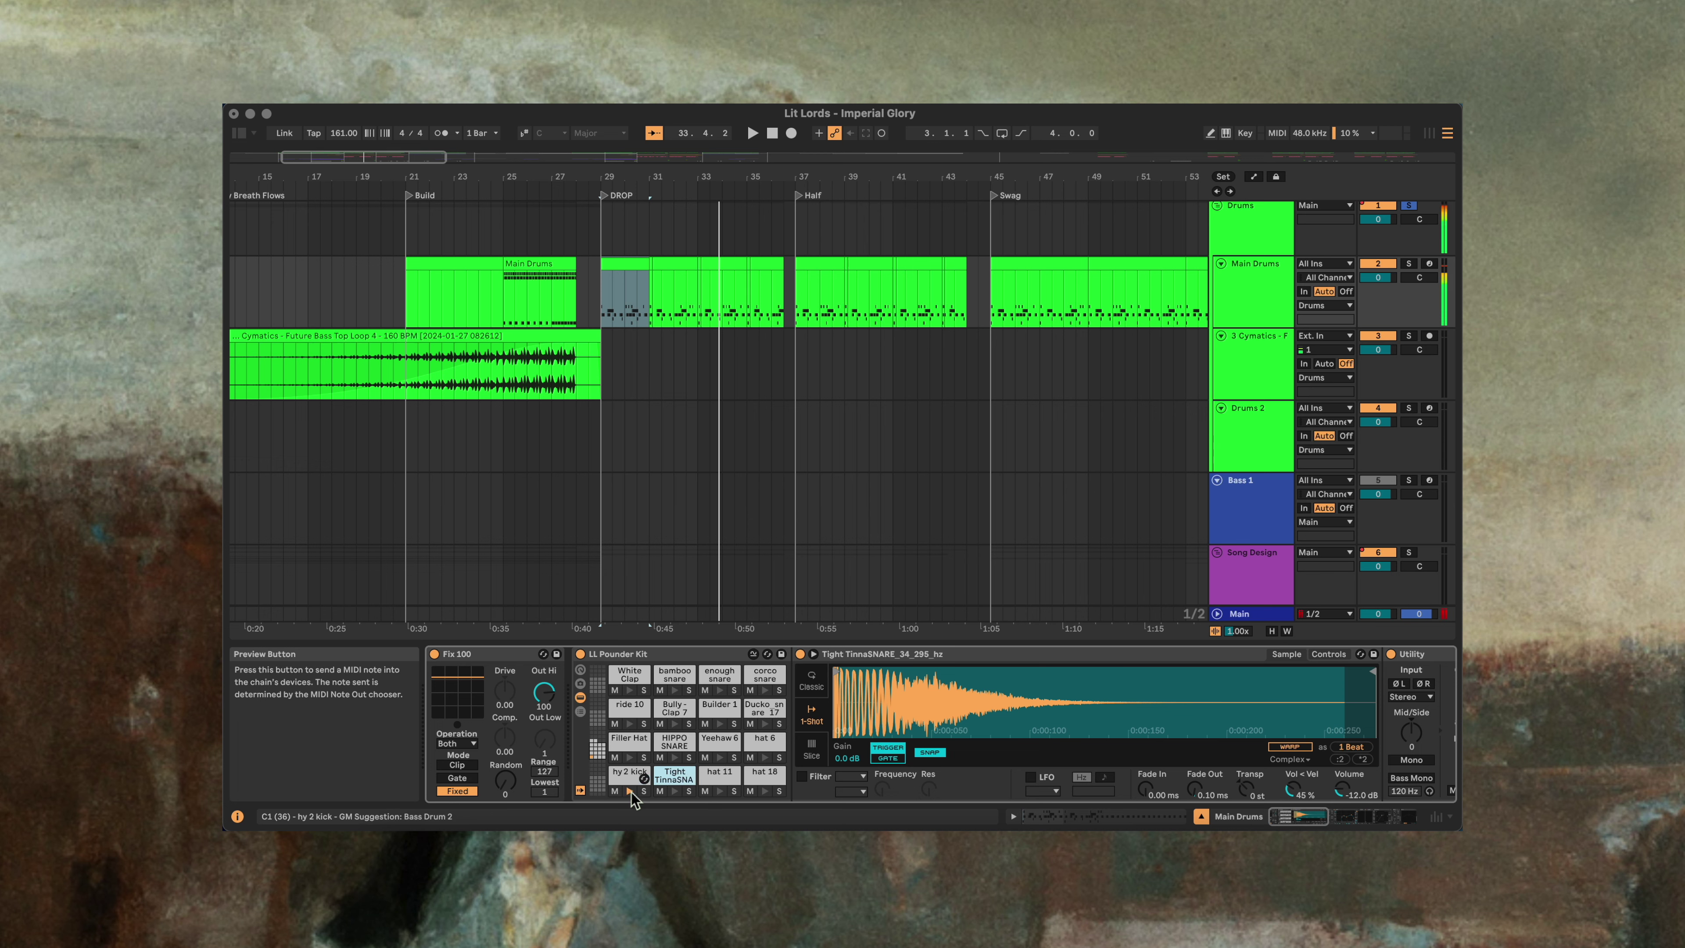
pyautogui.press('space')
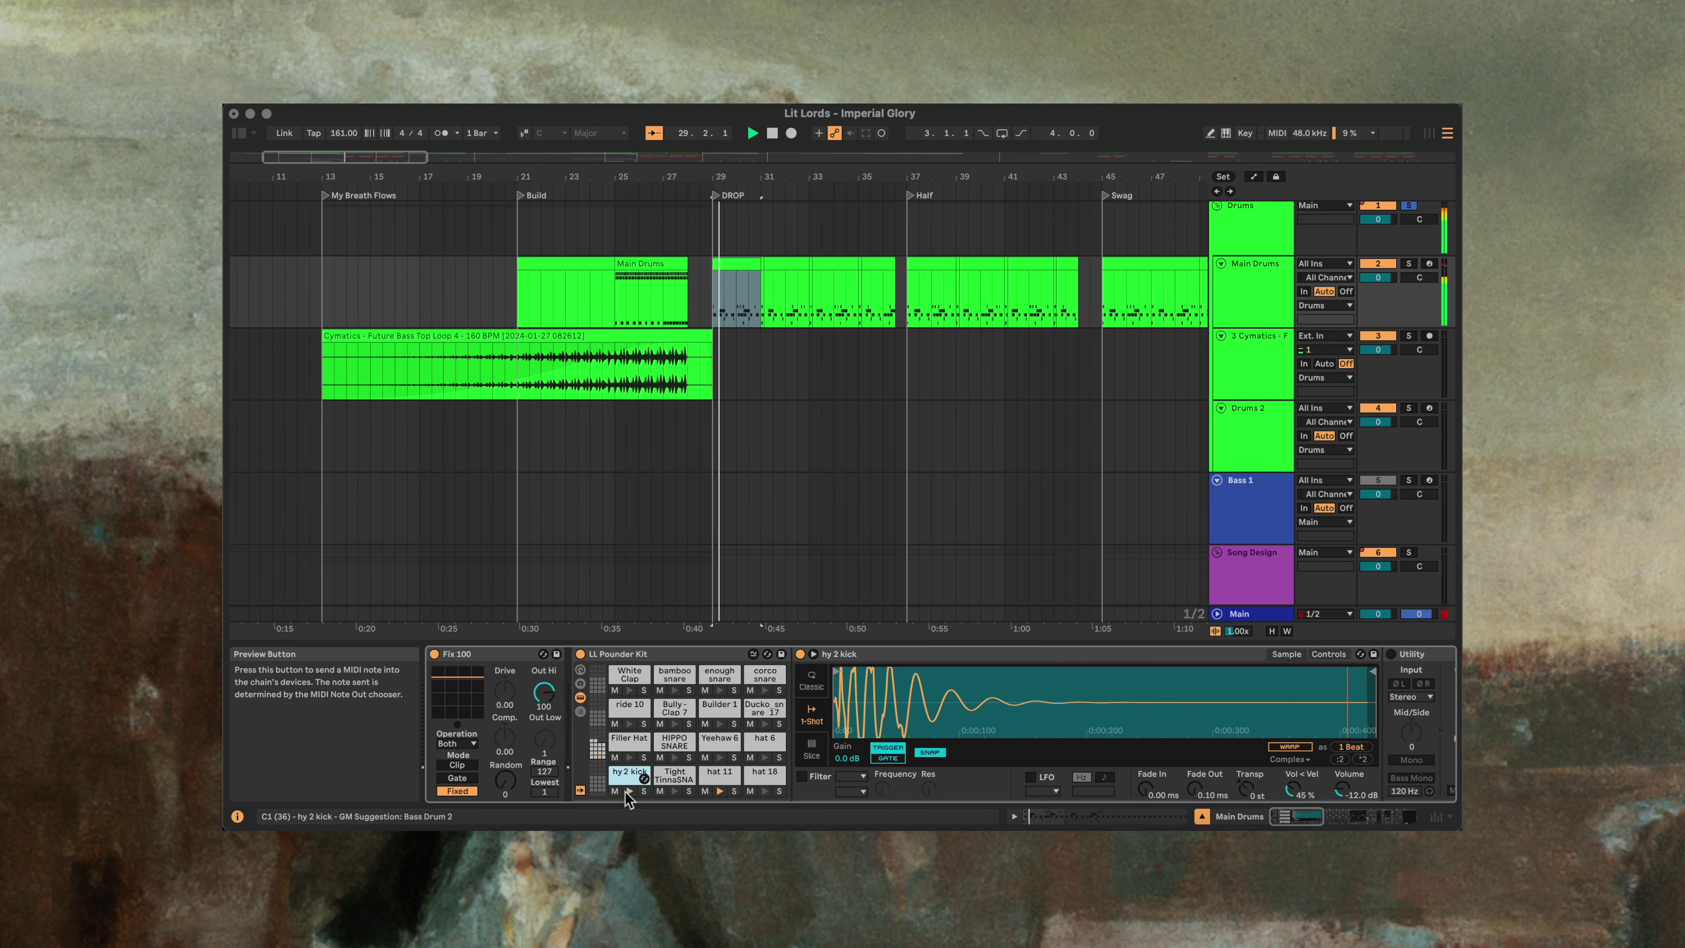
pyautogui.press('space')
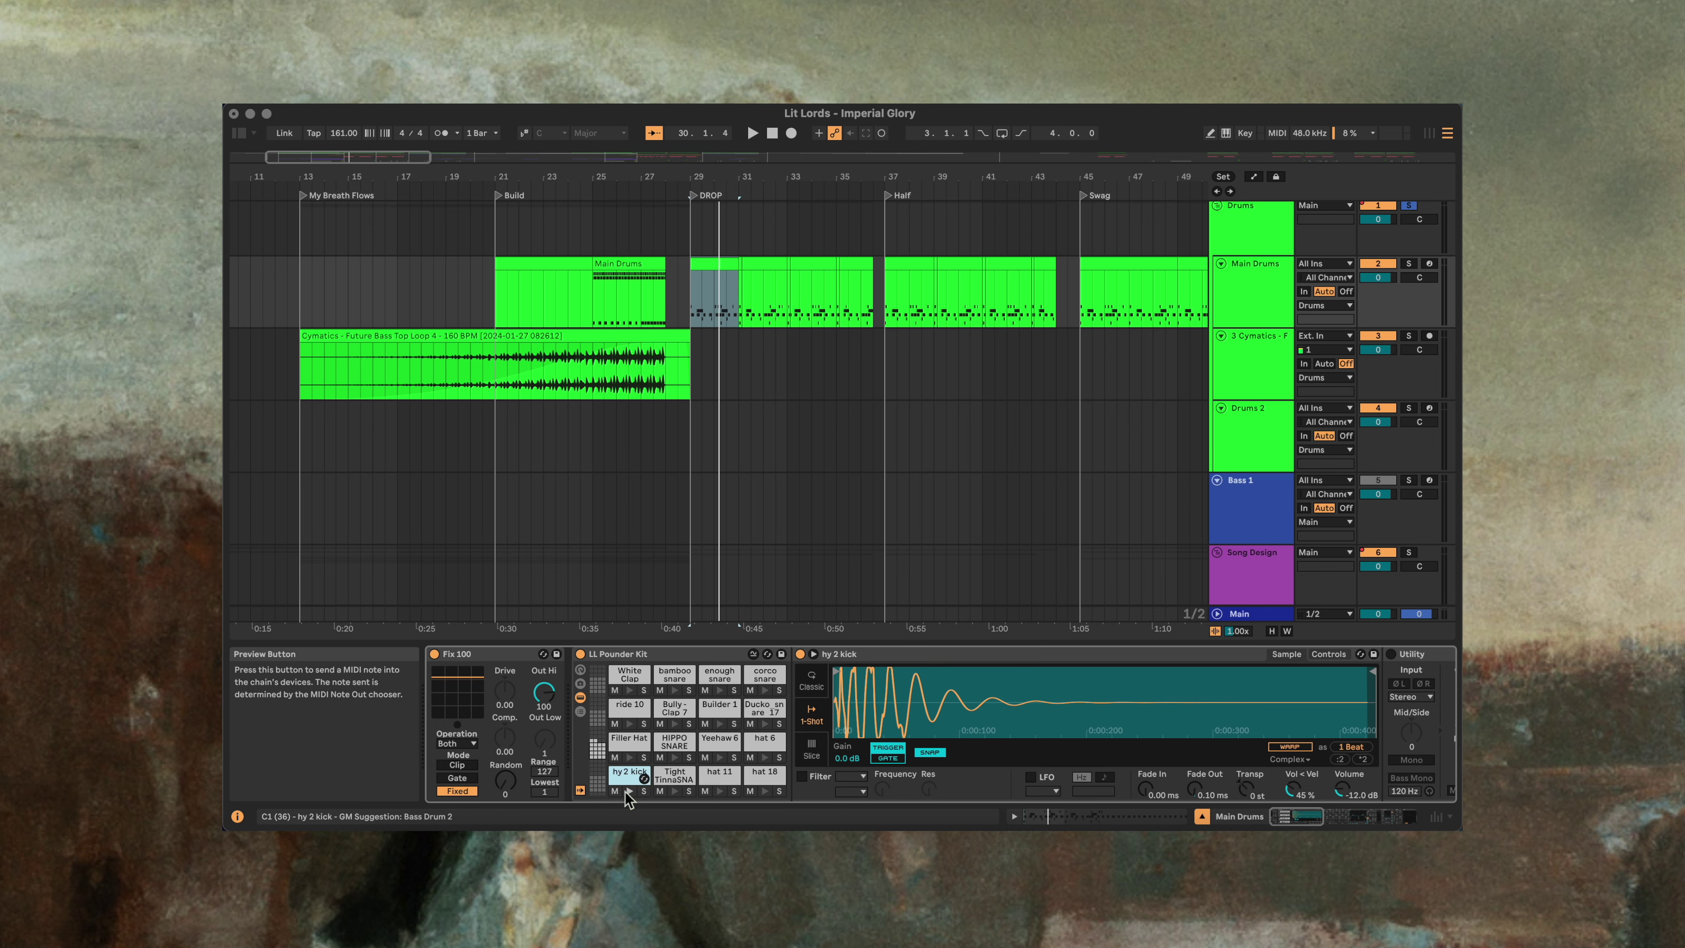
pyautogui.press('space')
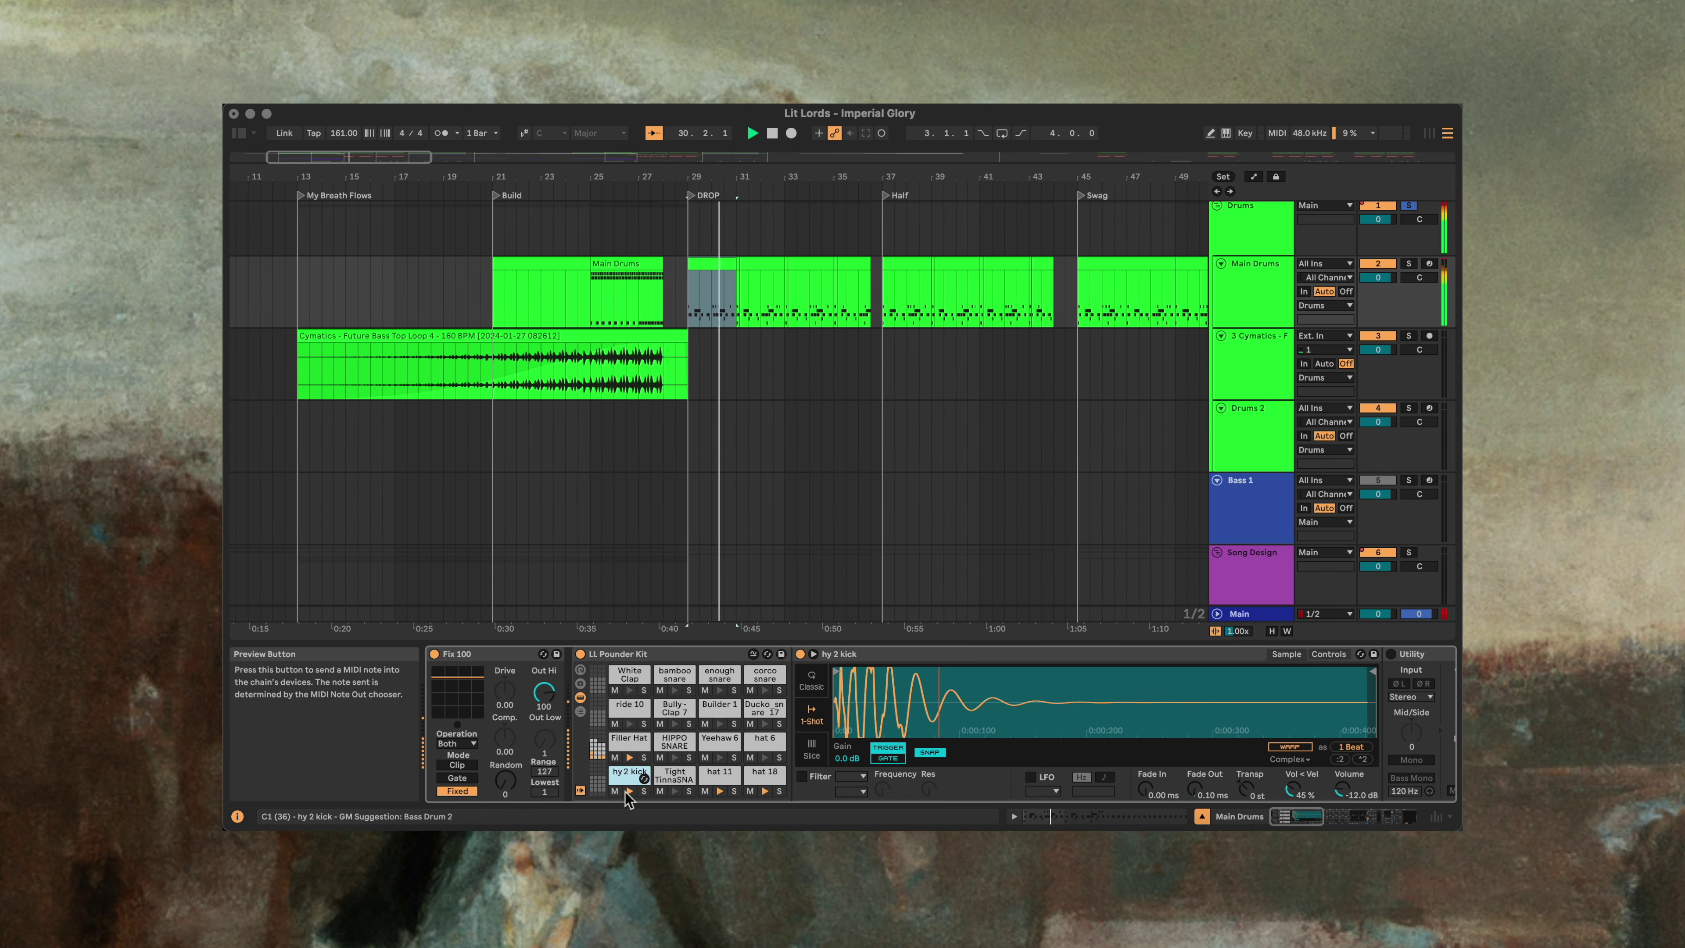
pyautogui.press('space')
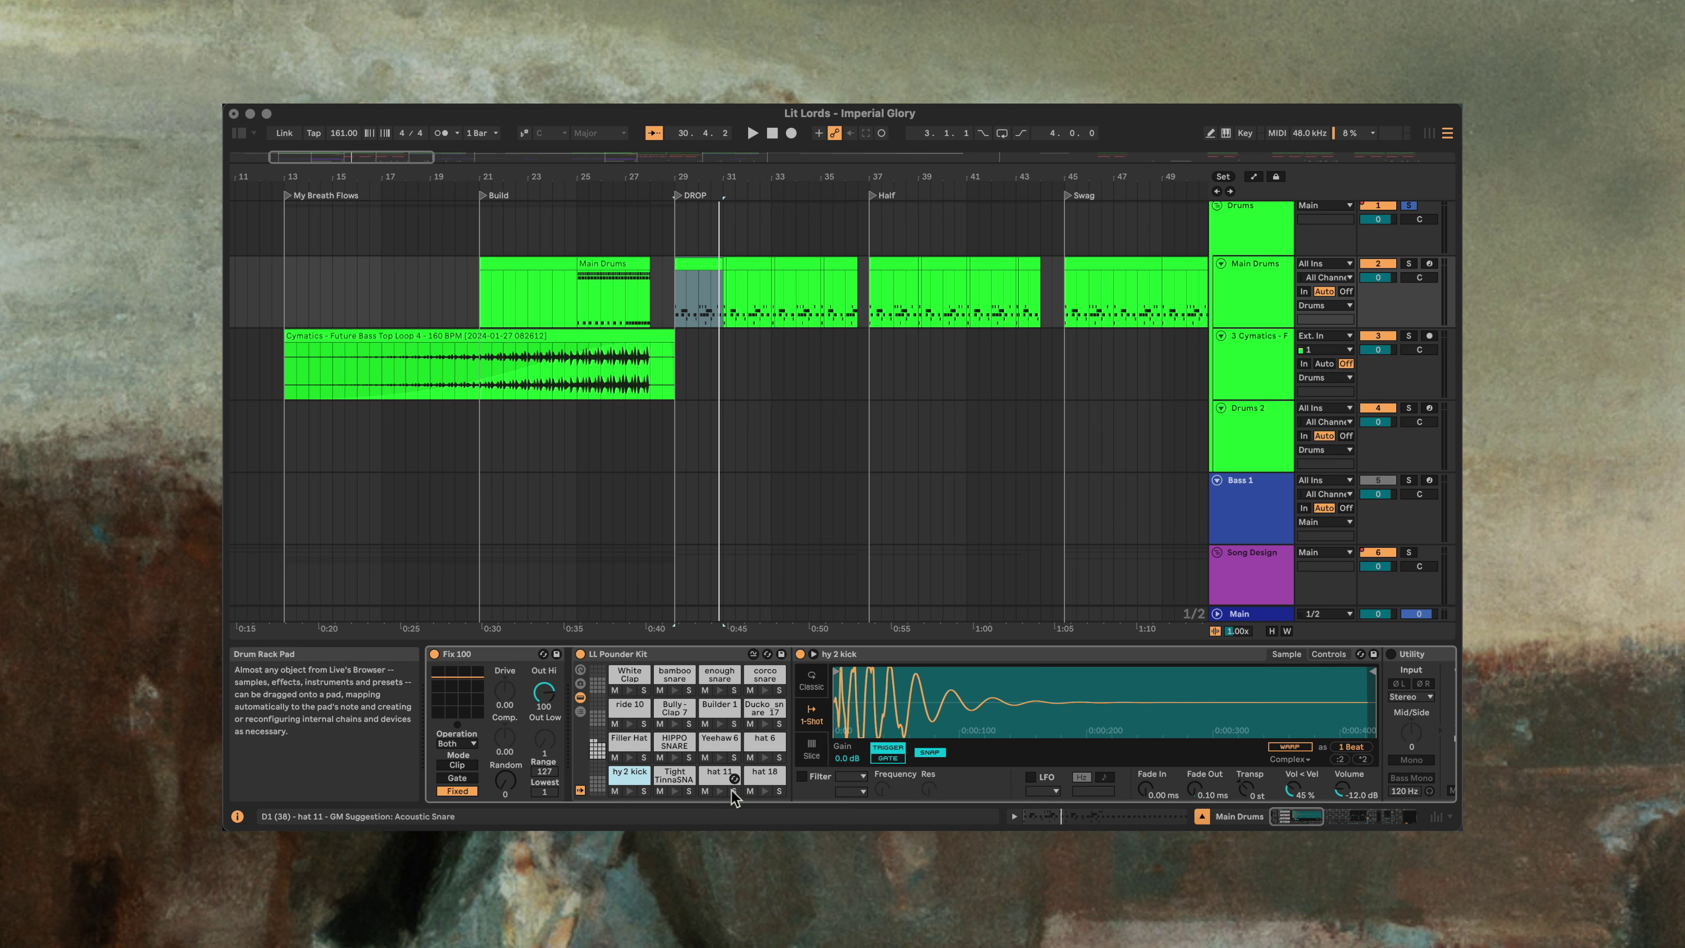
# Step: Audition the hat 11, hat 18 and hat 6 pads and show the sampler controls for hat 6
pyautogui.click(719, 791)
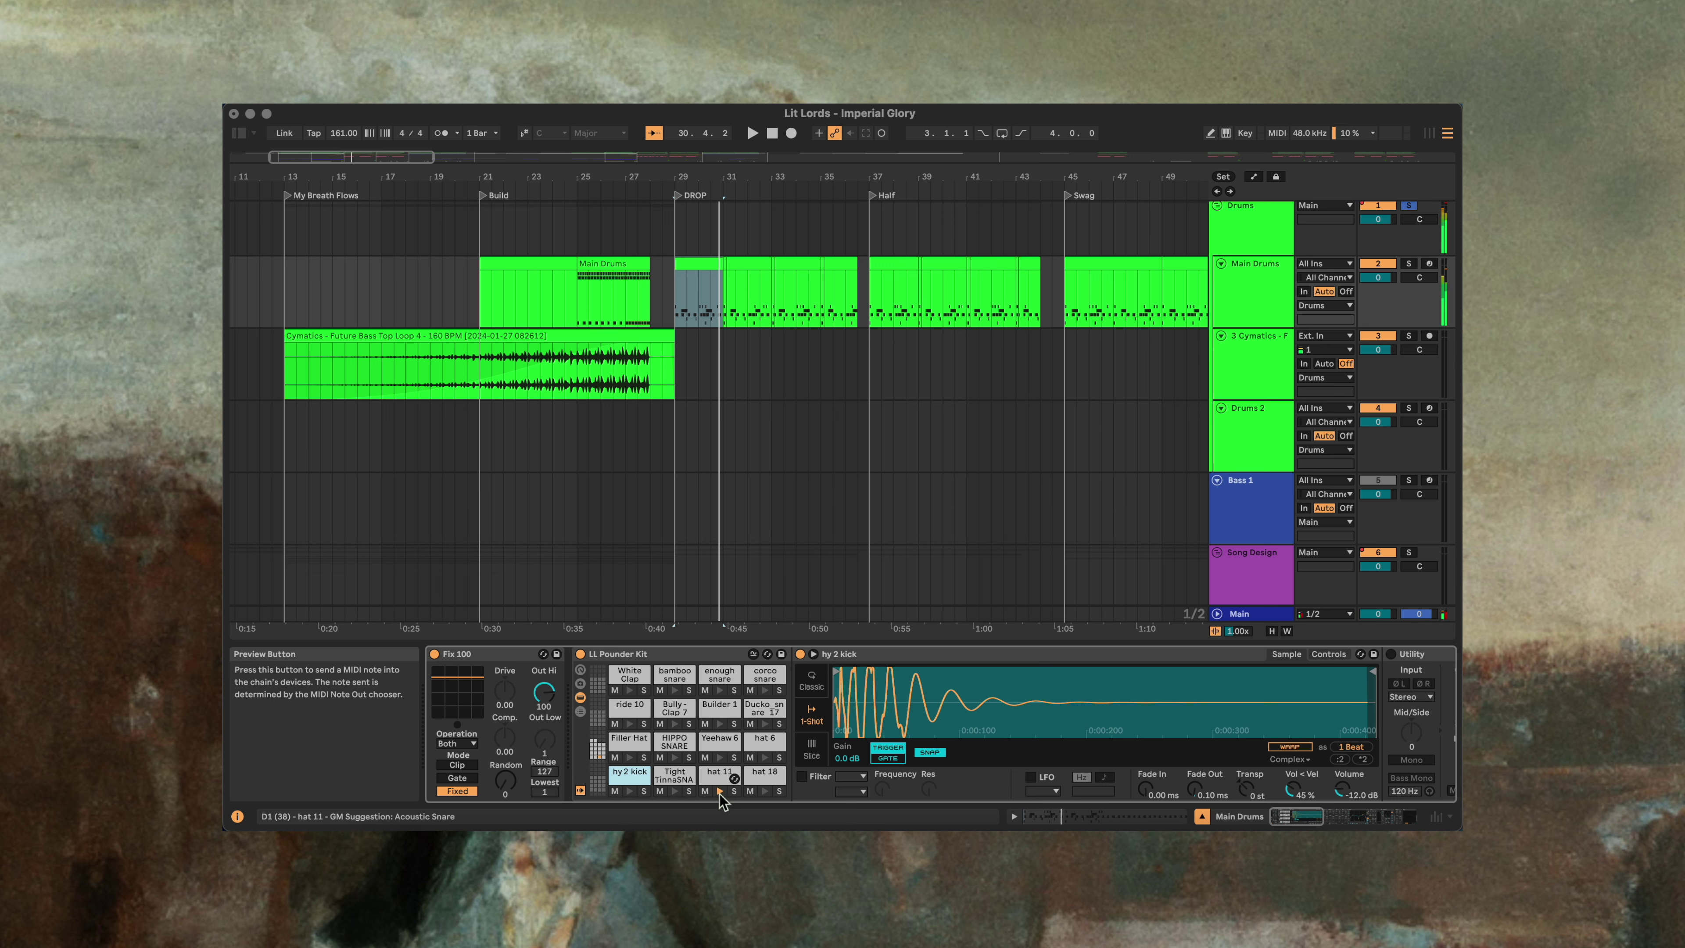
pyautogui.click(721, 793)
pyautogui.click(765, 778)
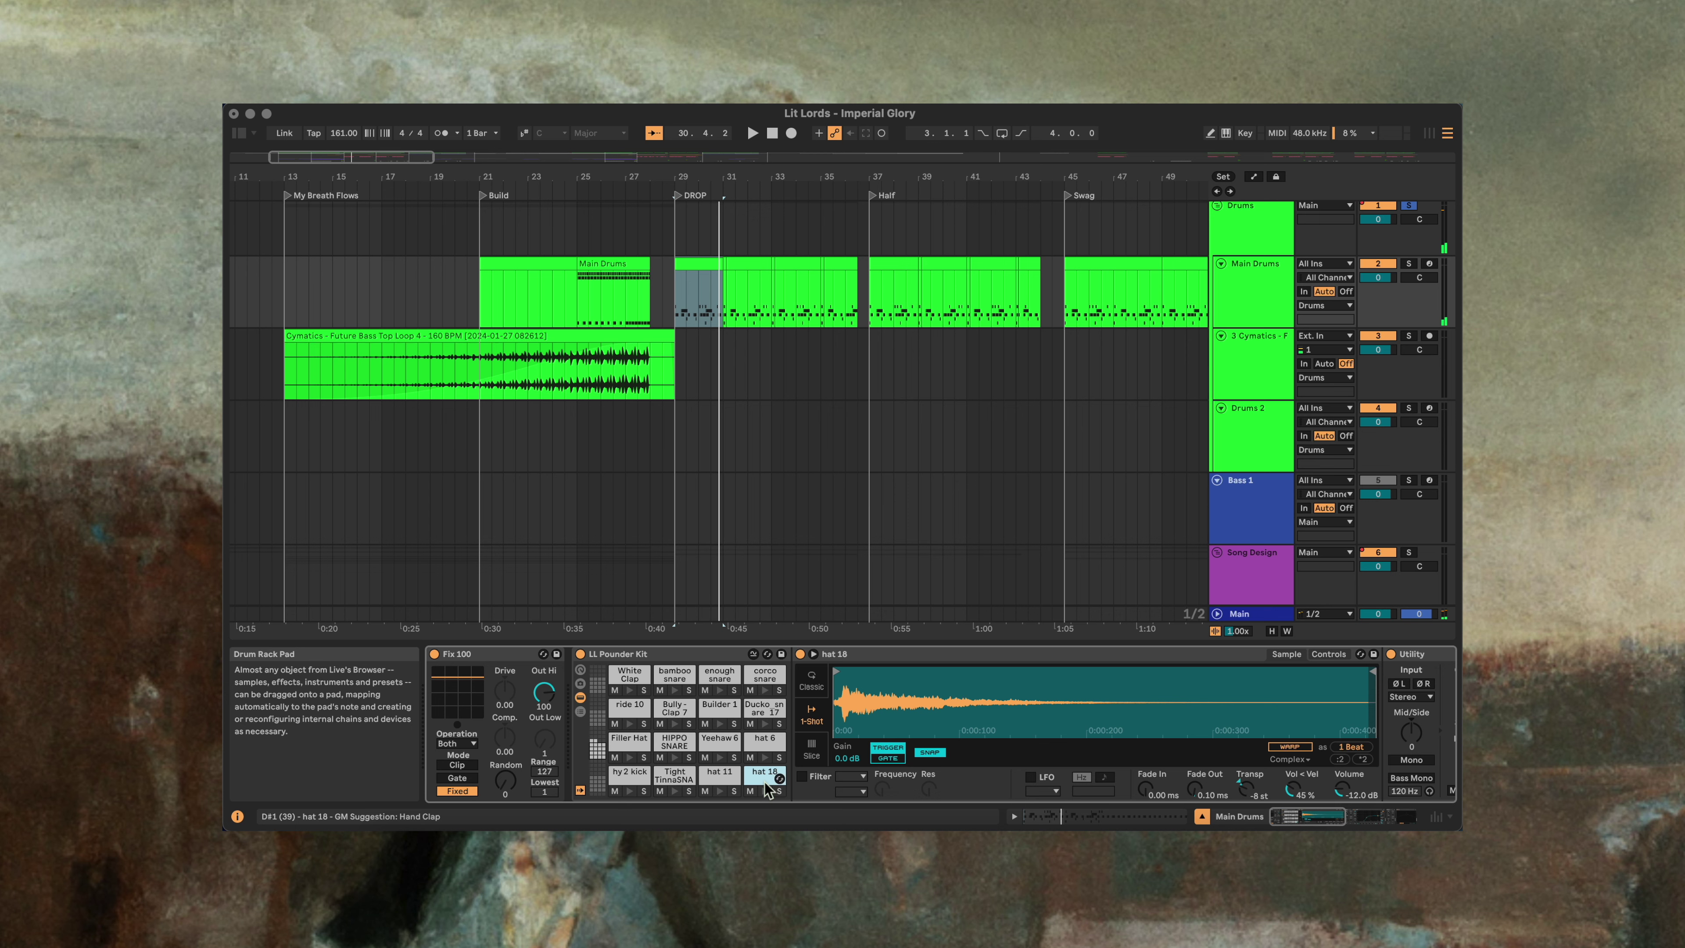
pyautogui.click(761, 754)
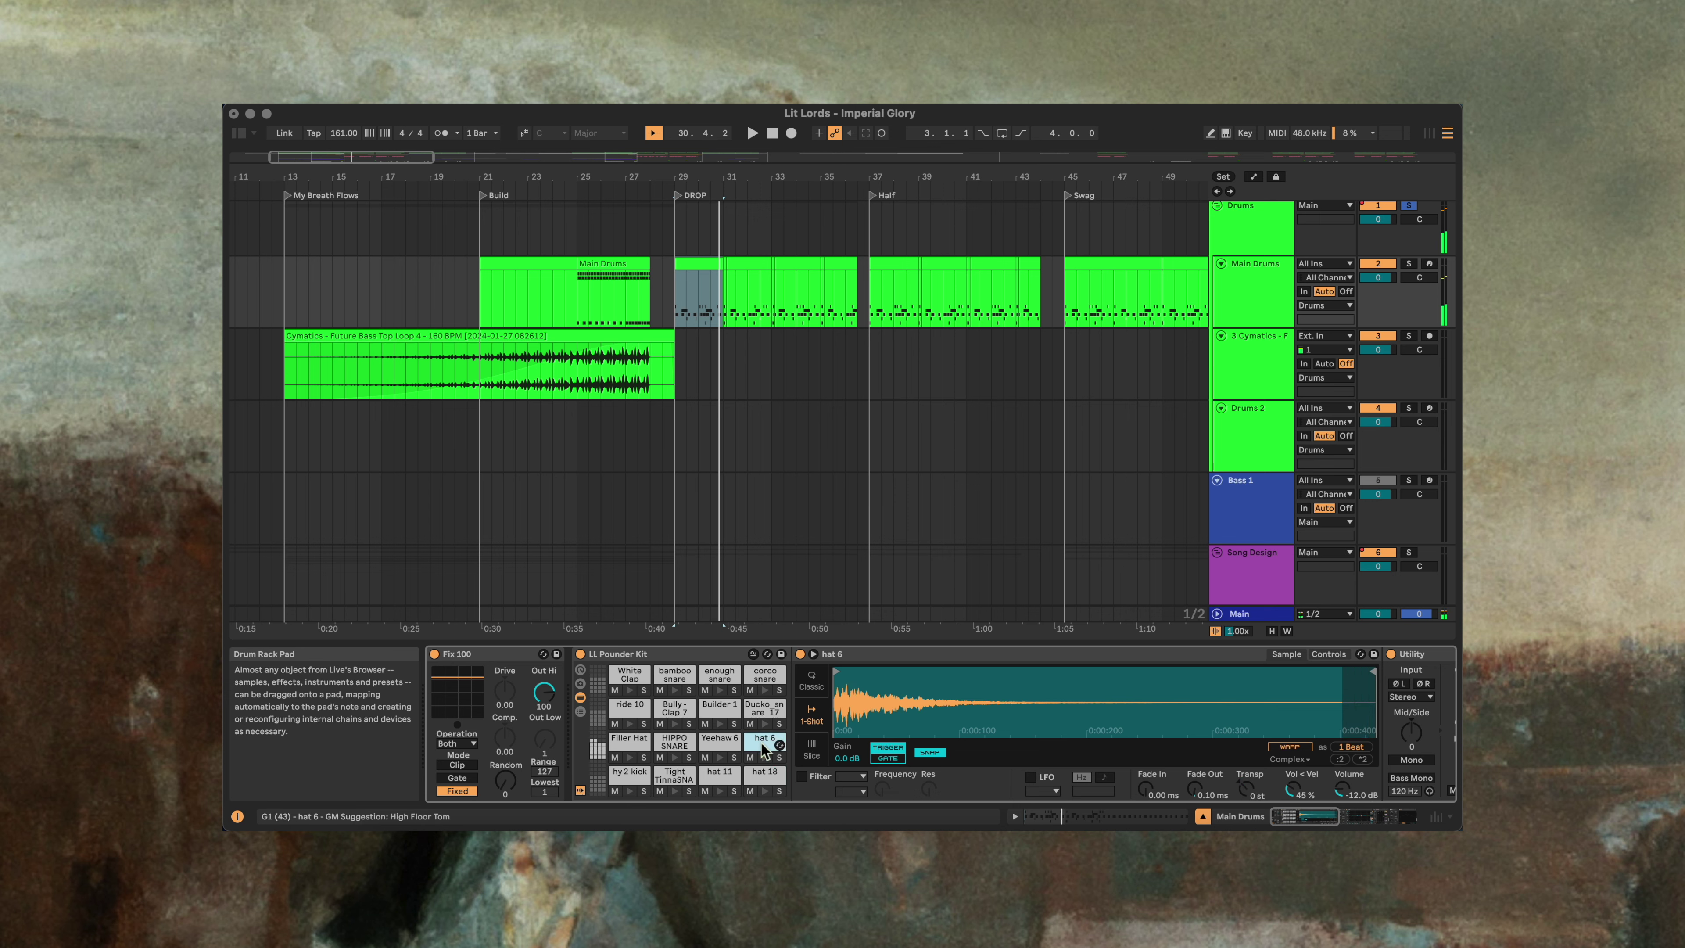
pyautogui.click(1330, 654)
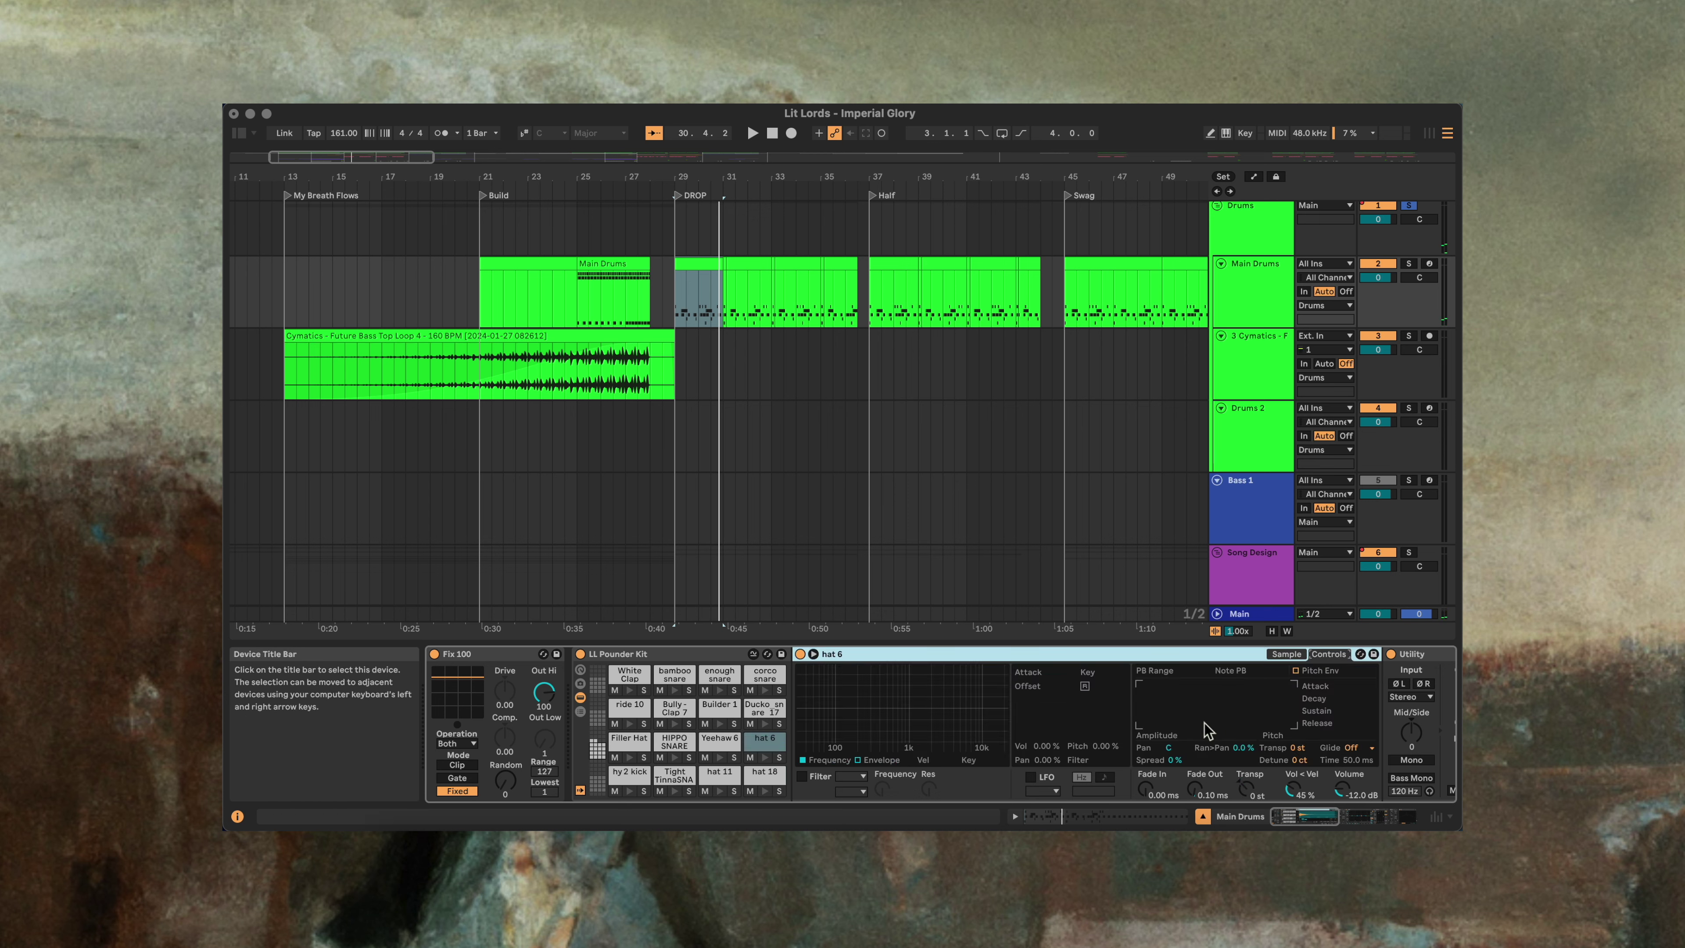
# Step: Audition the Yeehaw 6 and Filler Hat pads and play the drum pattern again from the DROP
pyautogui.click(726, 758)
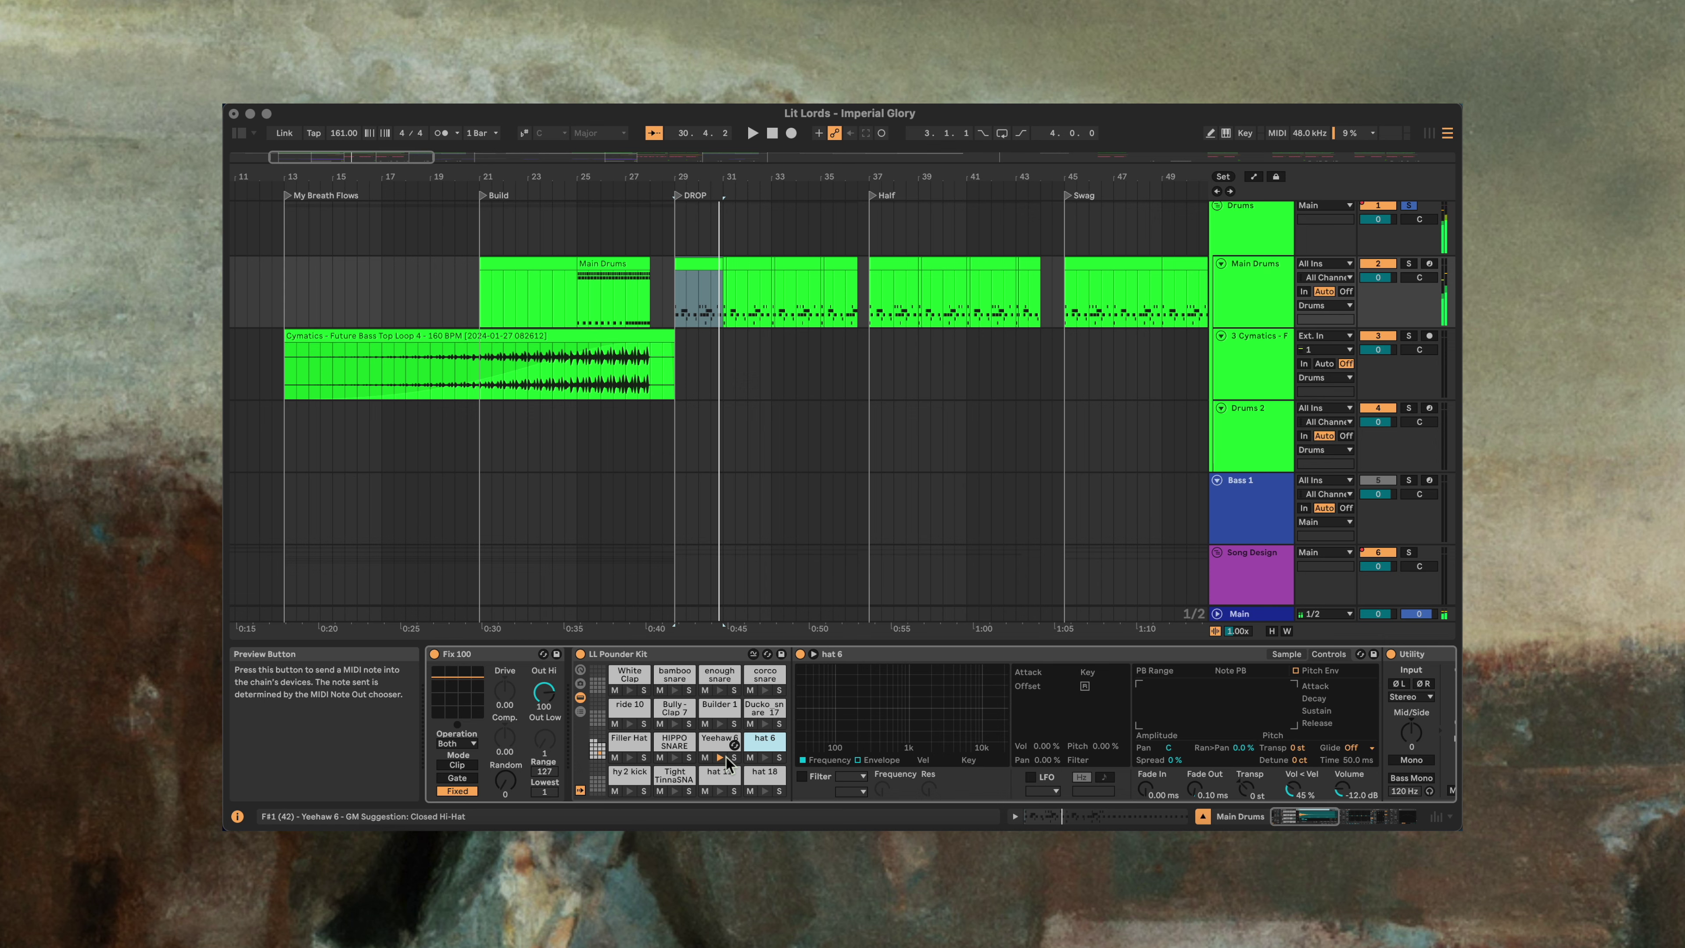
pyautogui.click(723, 742)
pyautogui.click(640, 747)
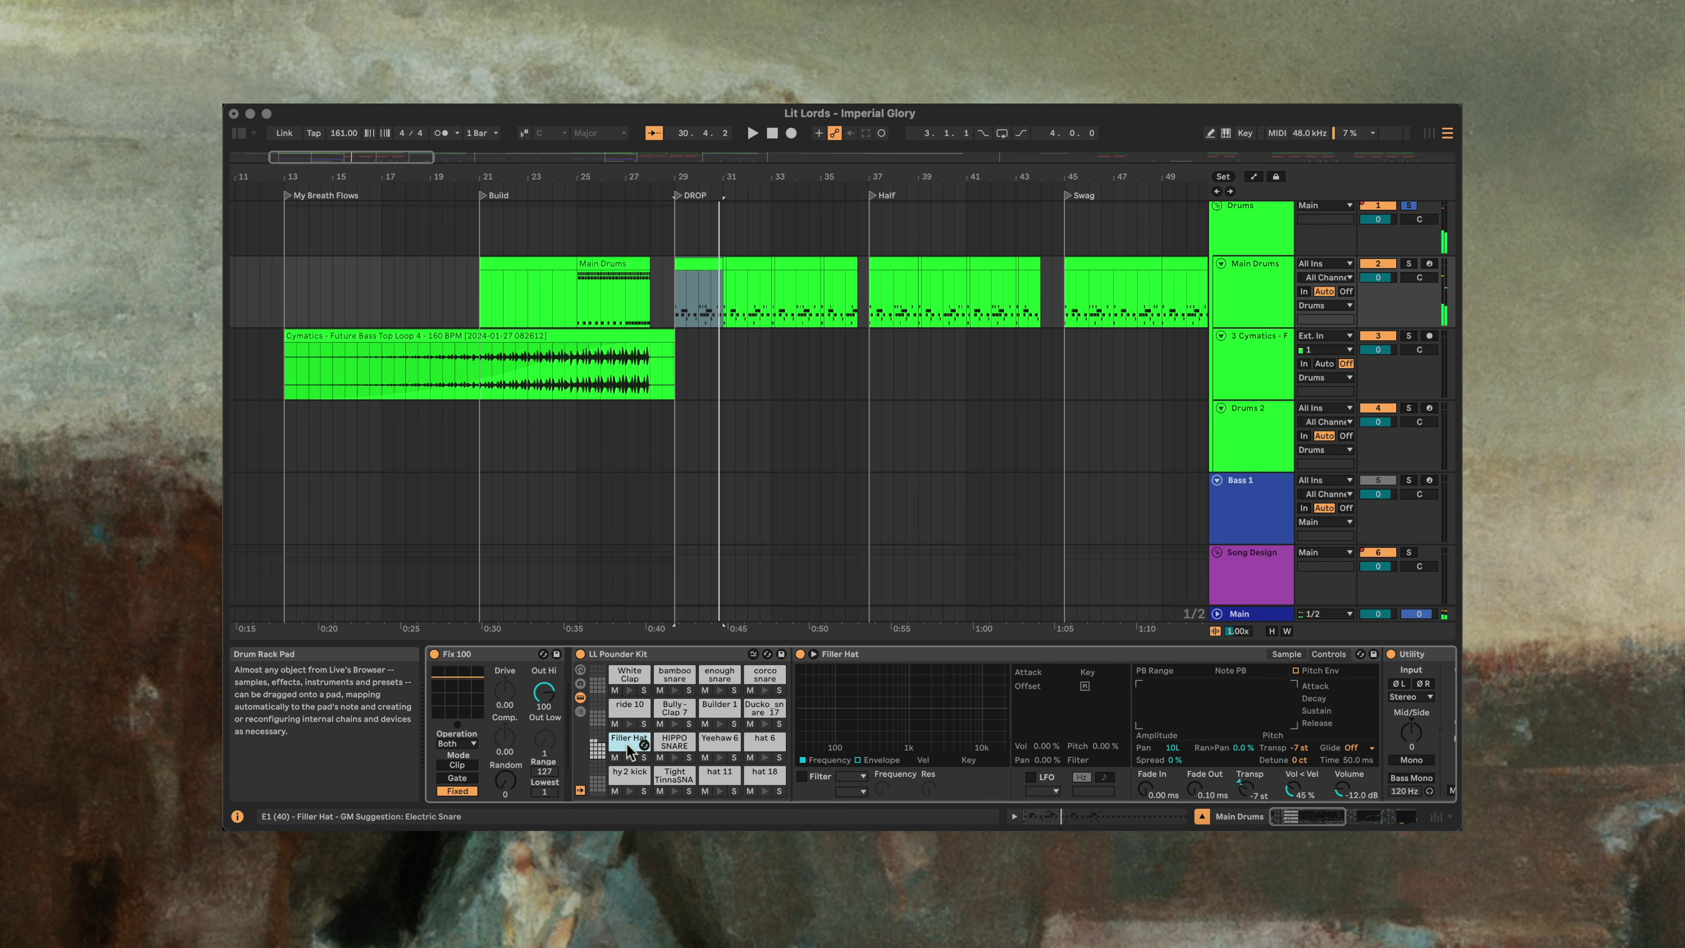
pyautogui.press('space')
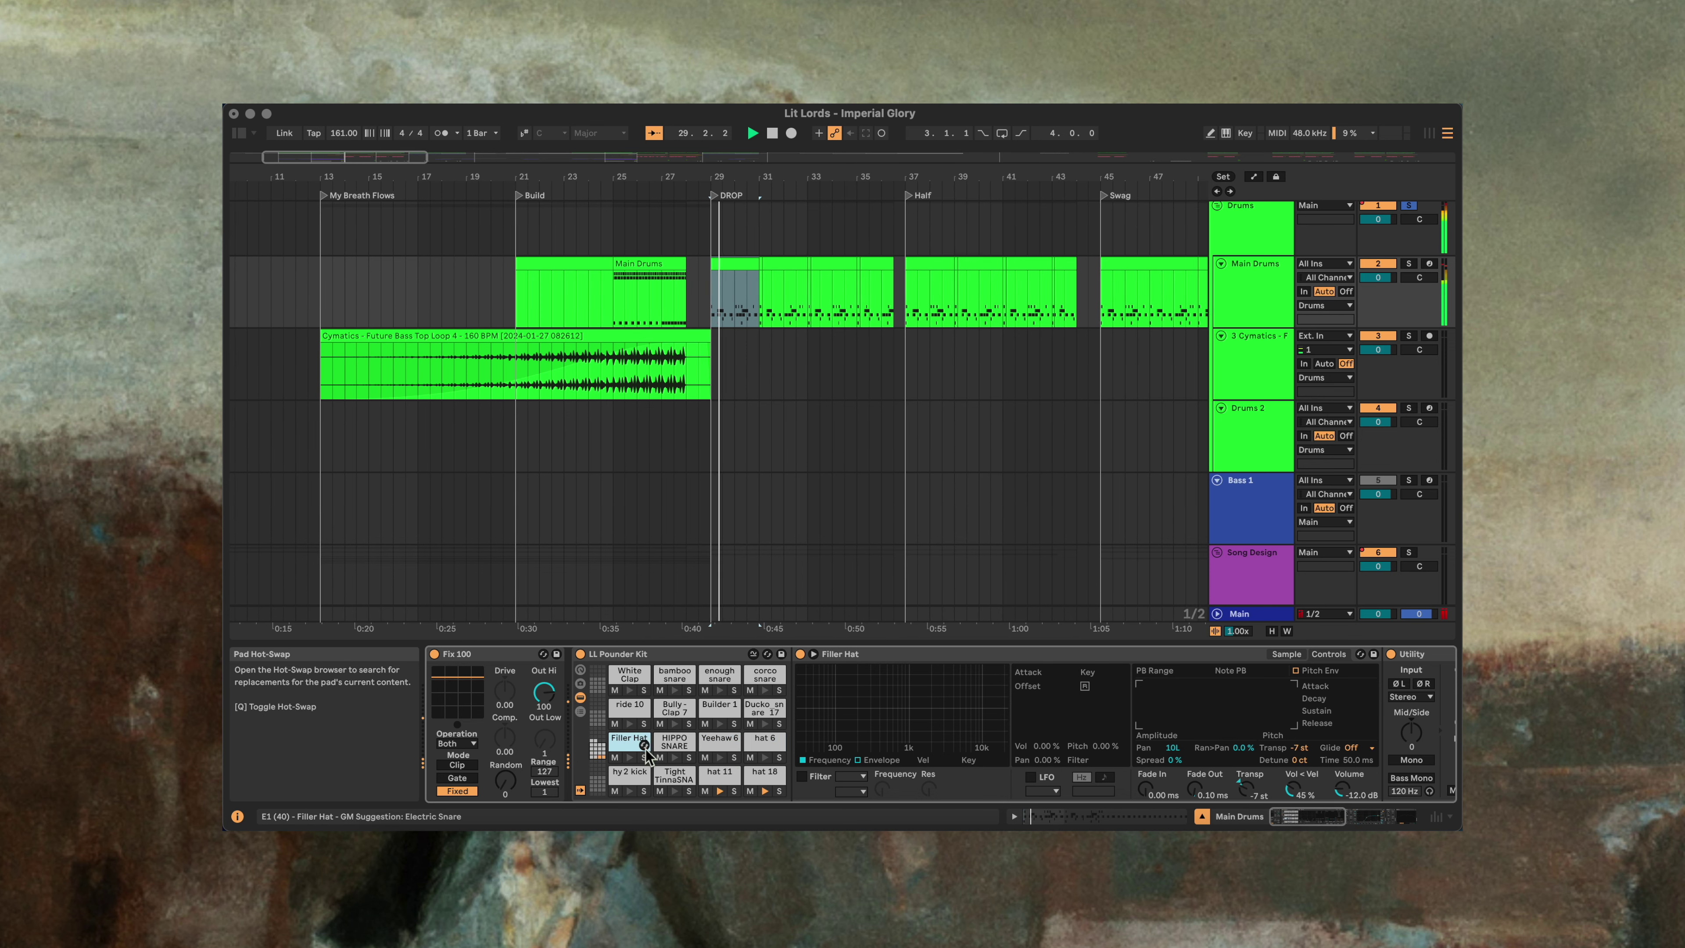
pyautogui.press('space')
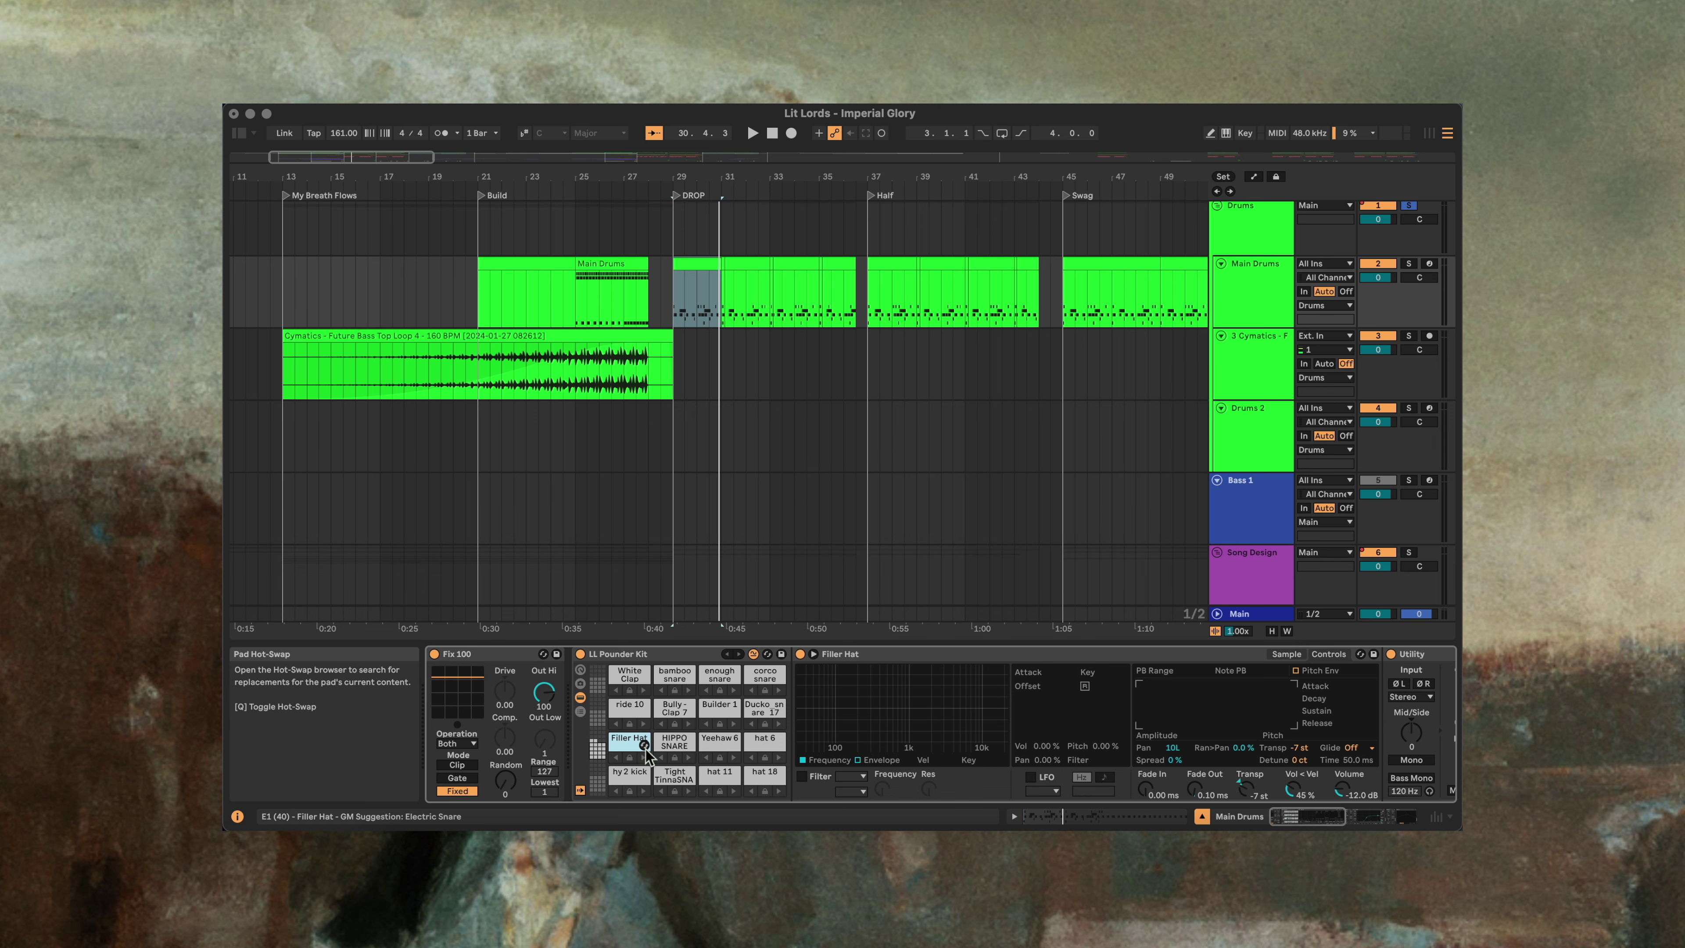
# Step: Fold the Drums group and unfold the Song Design group with the insert marker at the DROP locator
pyautogui.press('super+z')
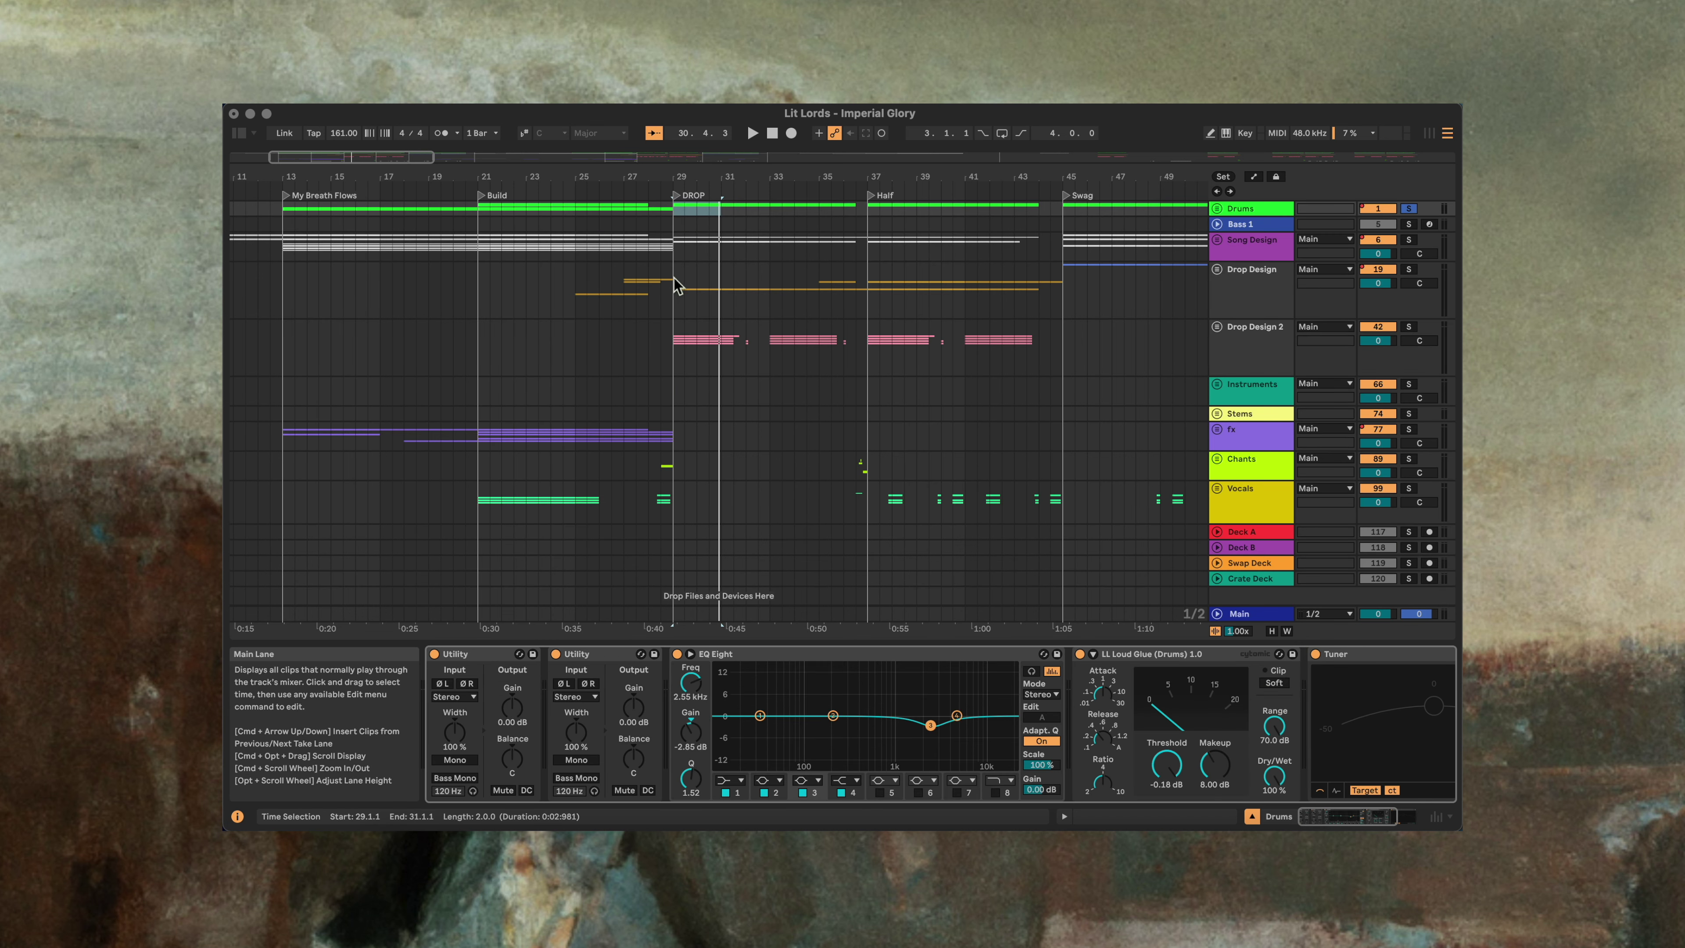
pyautogui.click(683, 244)
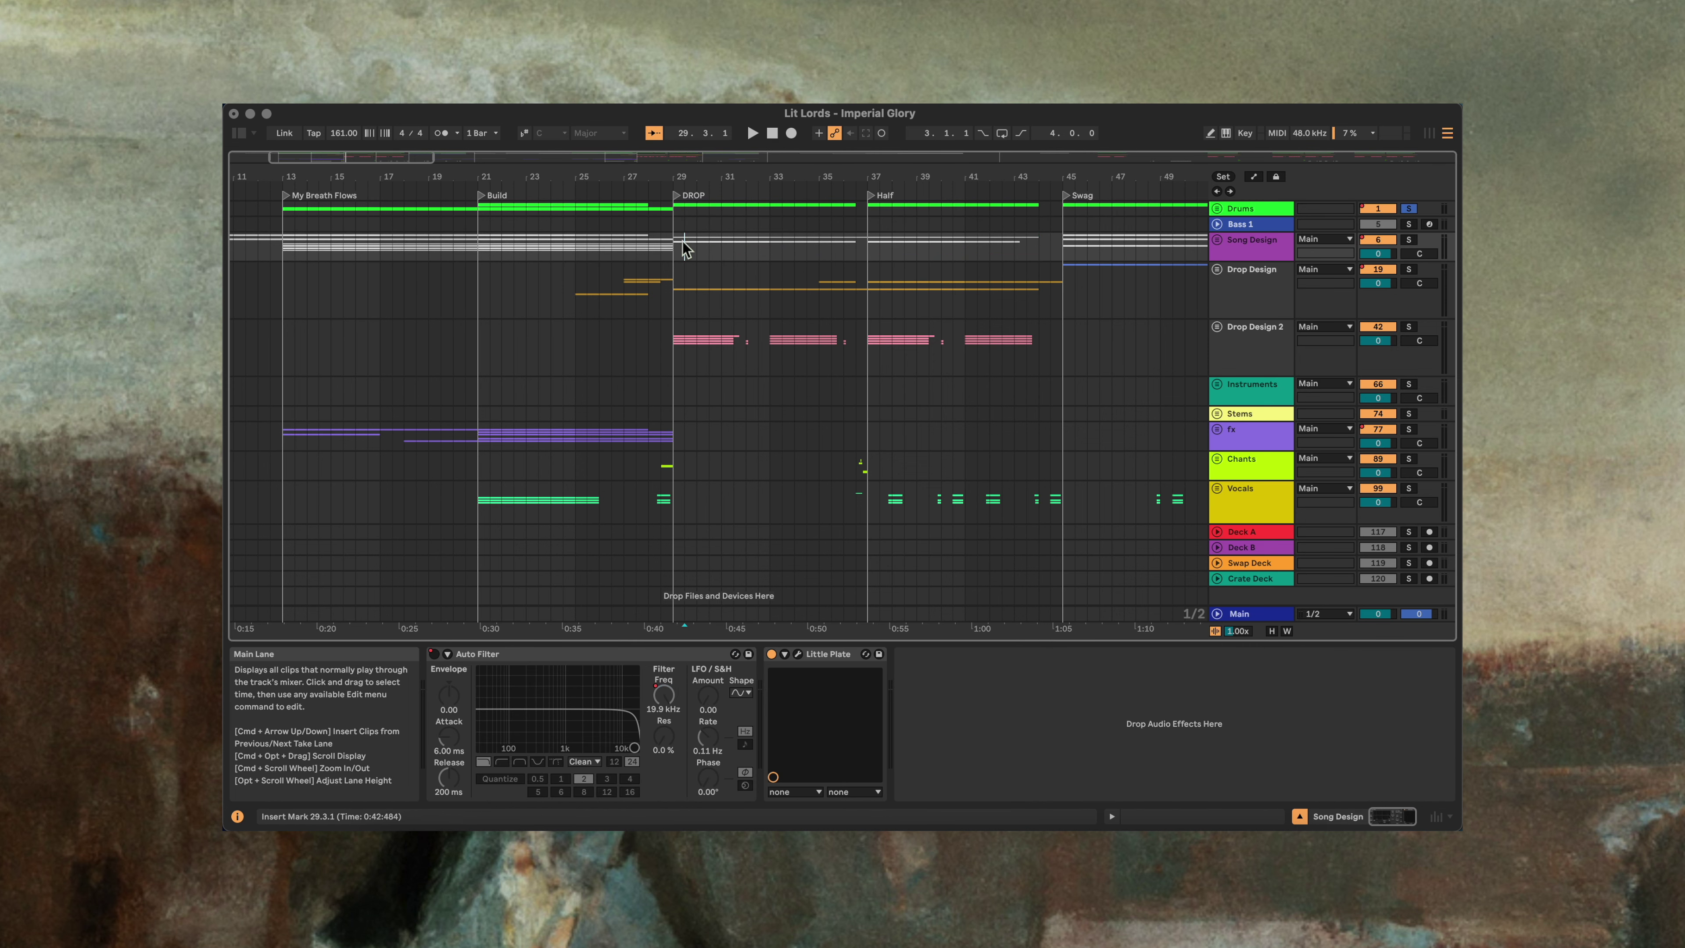
pyautogui.click(673, 248)
pyautogui.press('super+alt+u')
# Step: Look through the Song Design melody tracks and play them from the DROP with the Harp group's Melody 1 track selected
pyautogui.scroll(-5, 672, 365)
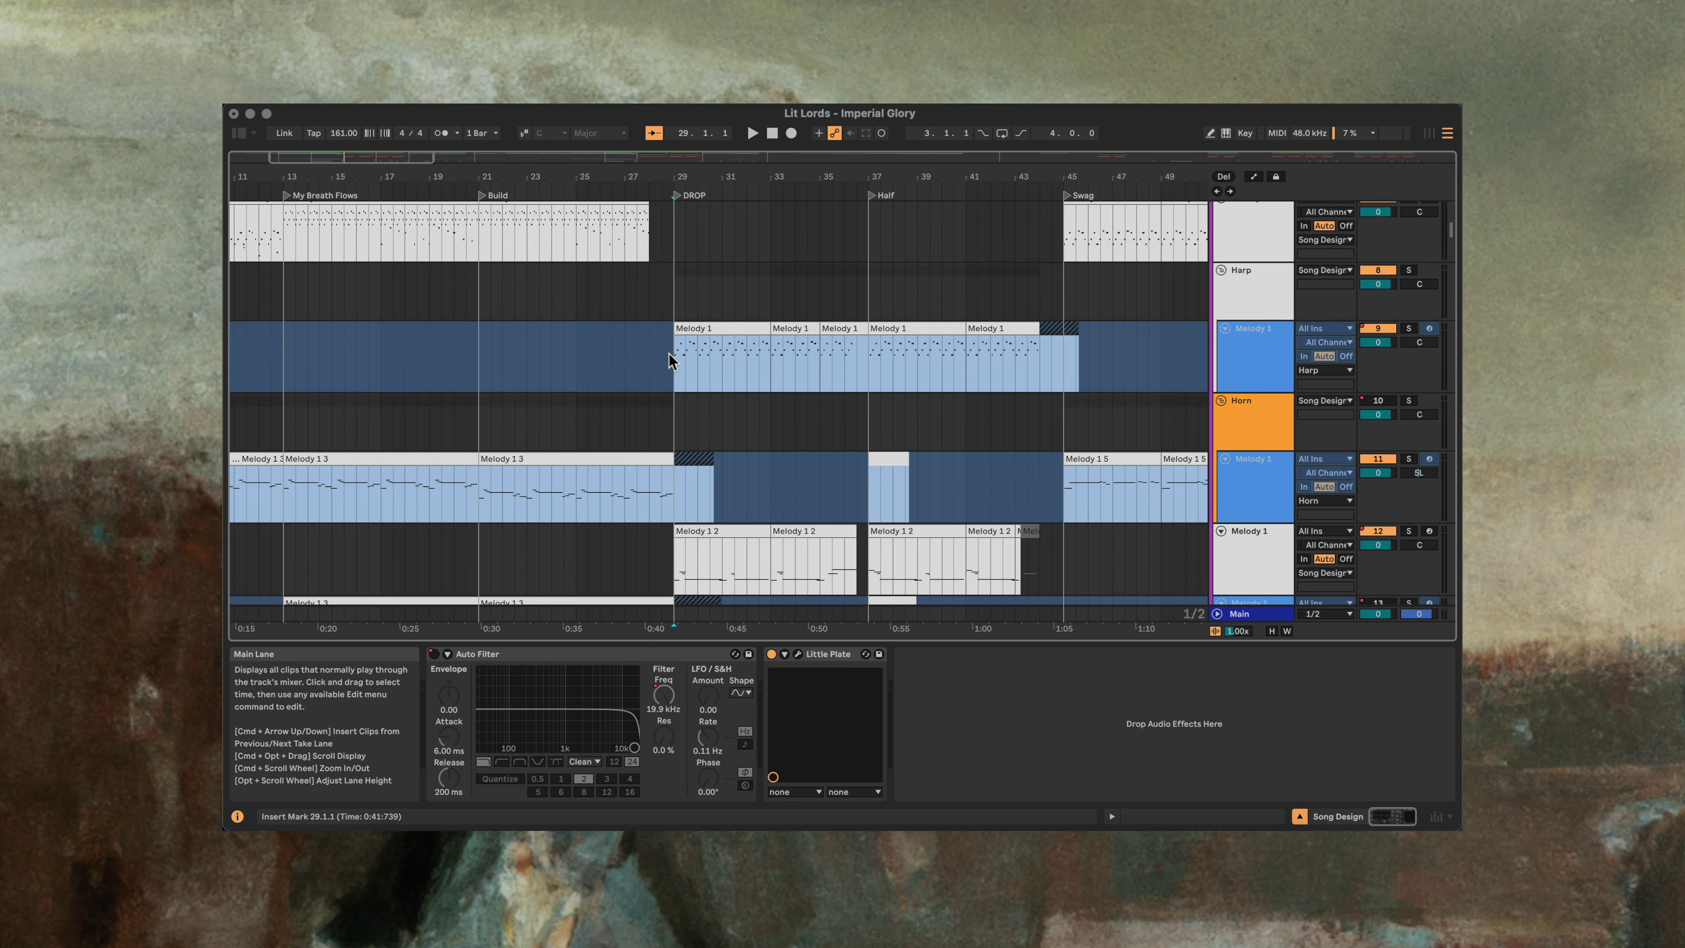
pyautogui.scroll(-5, 672, 365)
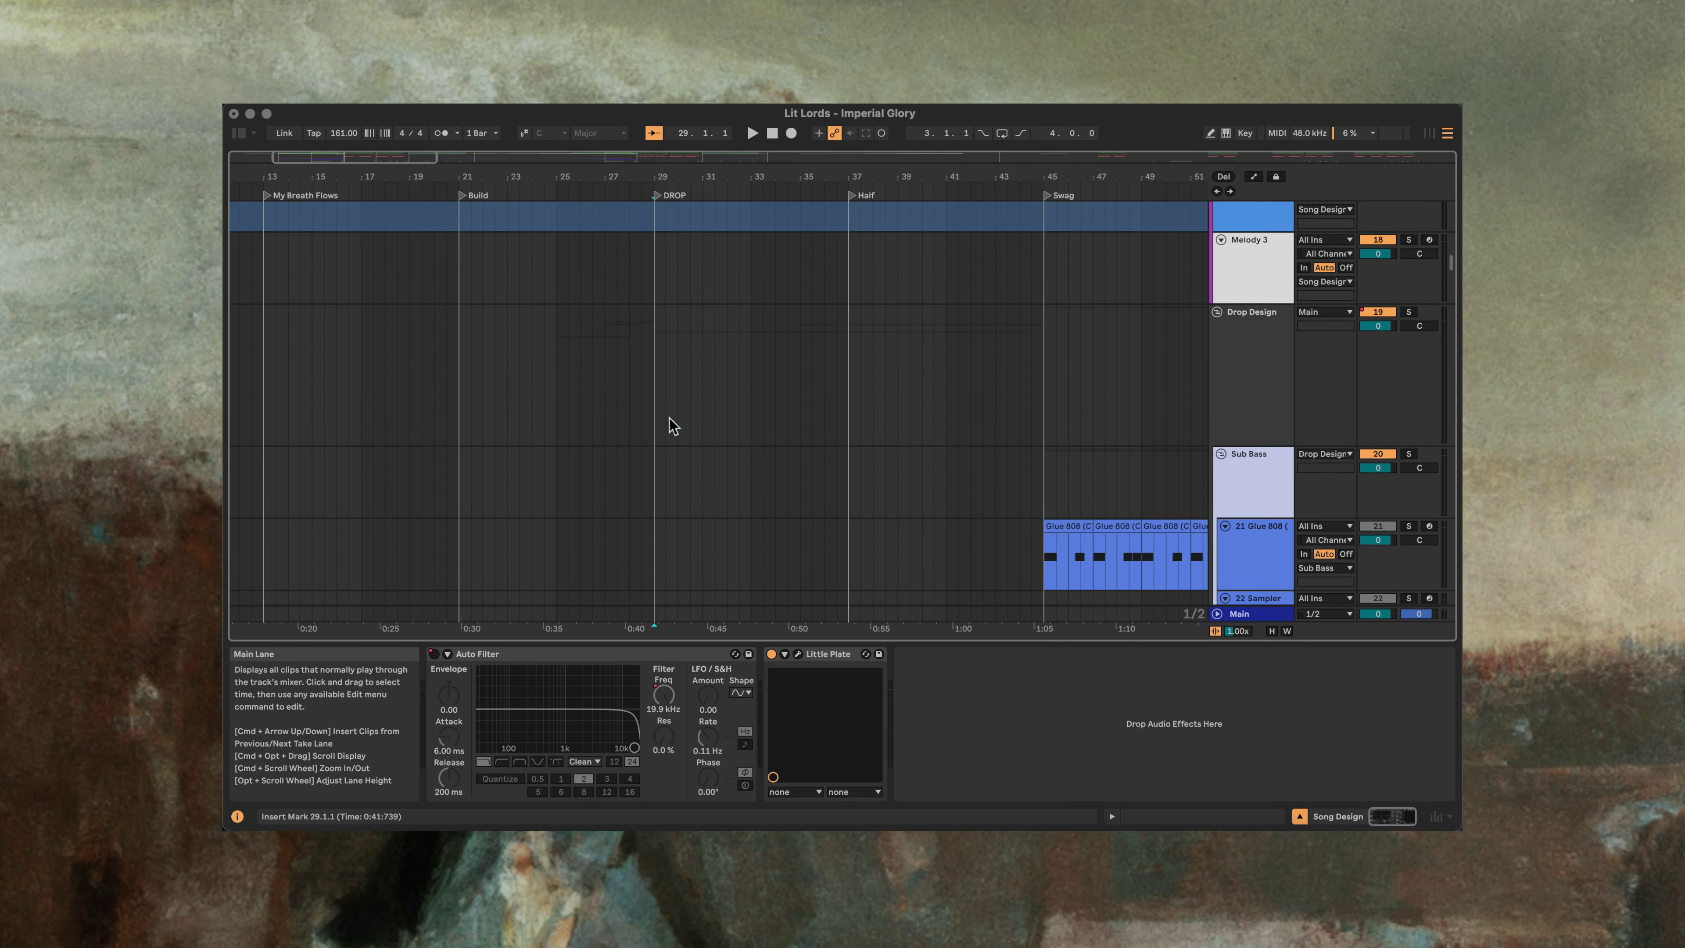
pyautogui.click(670, 332)
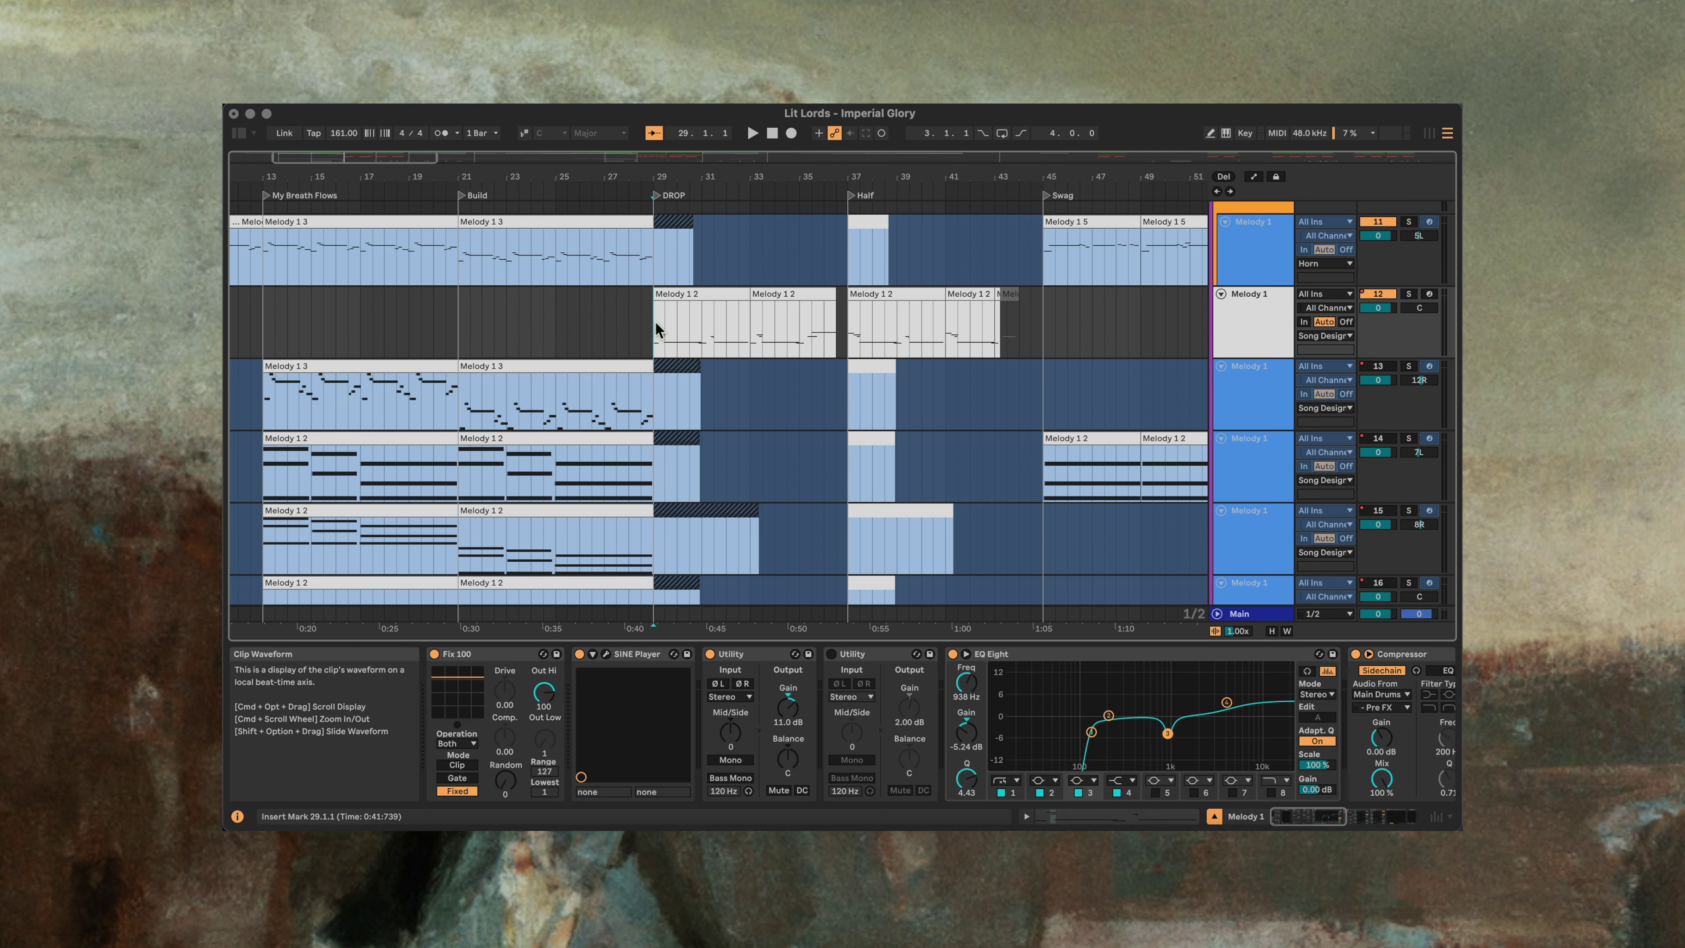
pyautogui.scroll(3, 657, 330)
pyautogui.click(649, 291)
pyautogui.press('space')
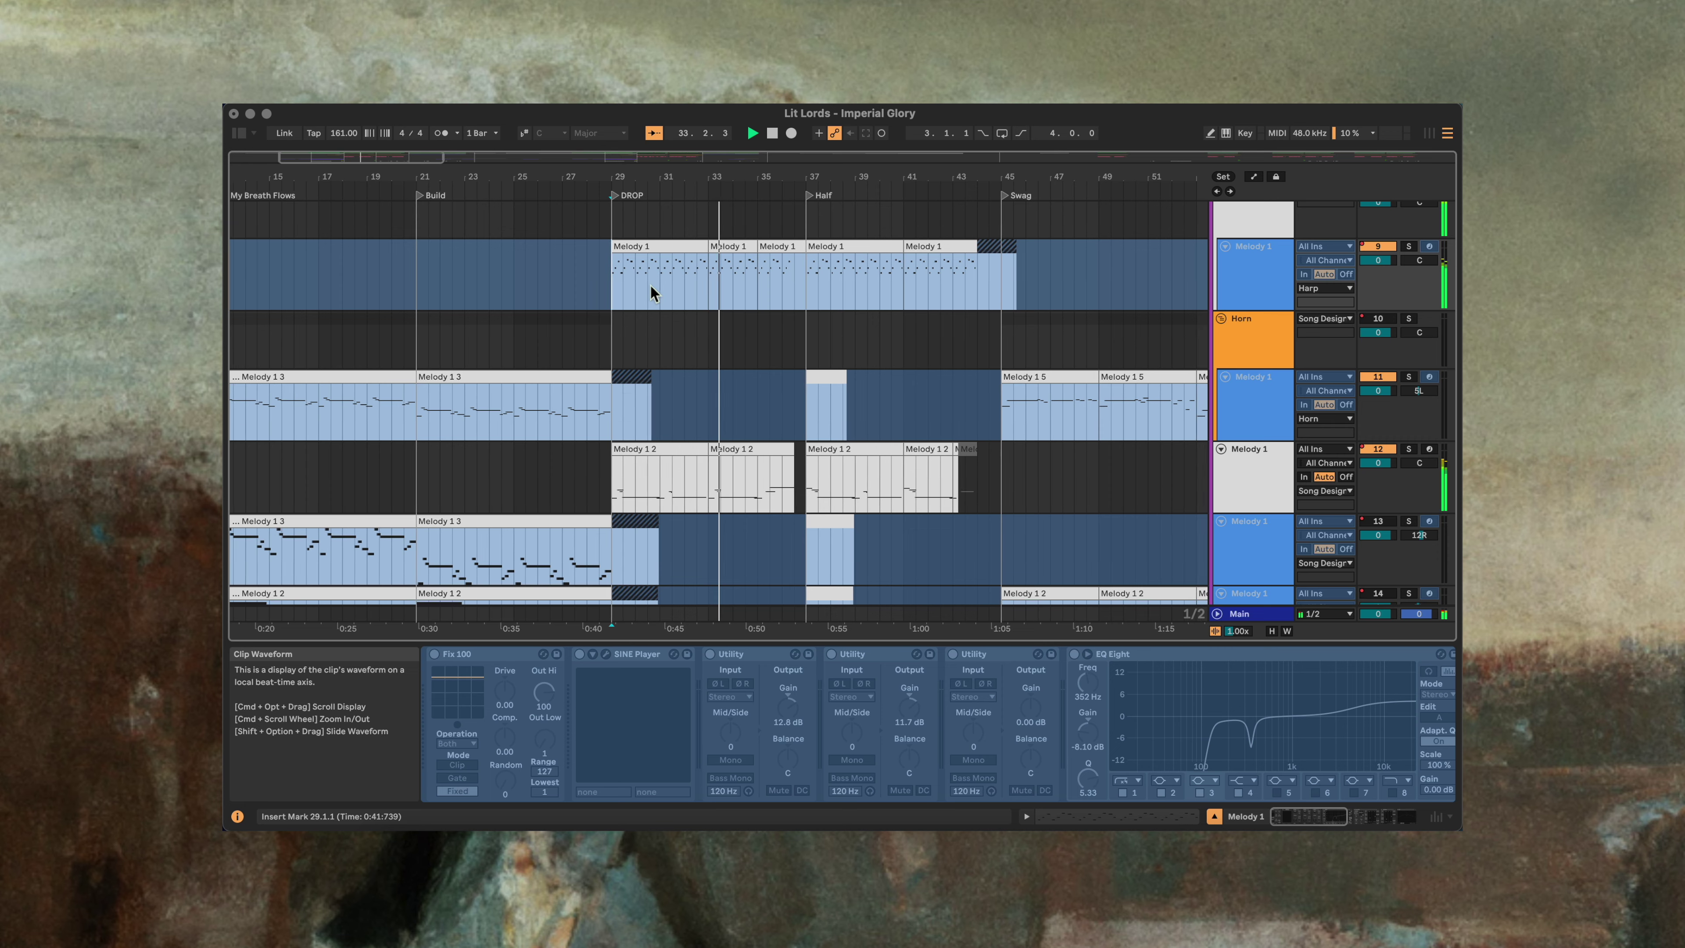
pyautogui.press('space')
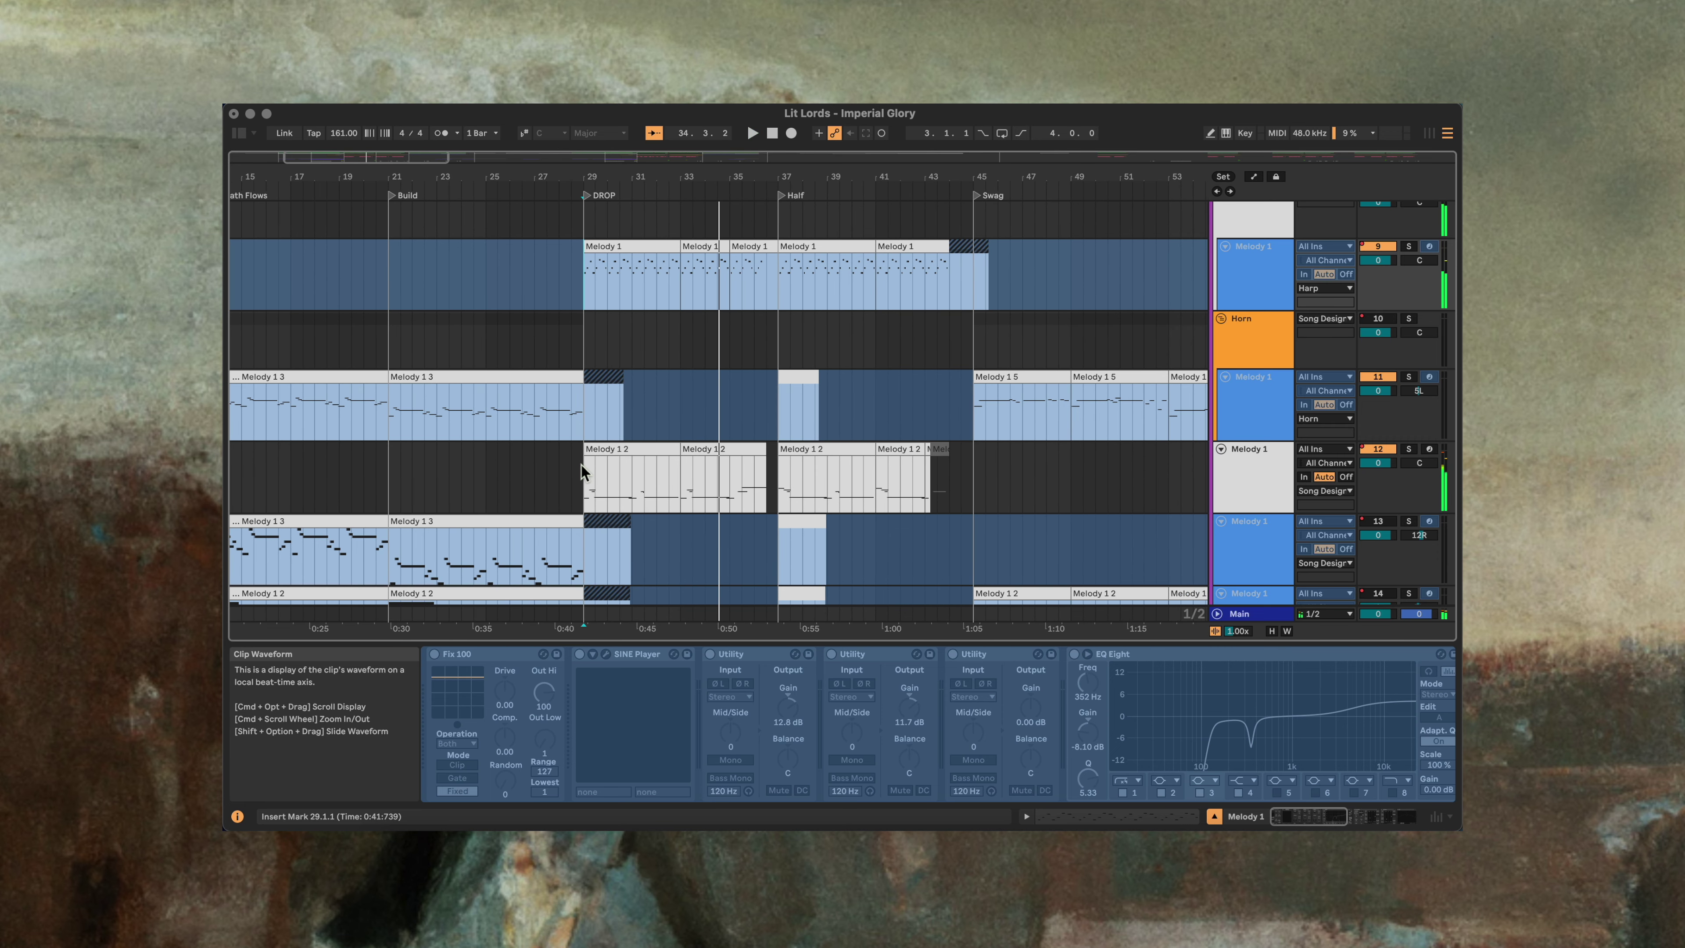
# Step: Set the insert marker at the DROP on the Melody 1 track below the Horn group and inspect its SINE Player articulation and key range
pyautogui.click(583, 470)
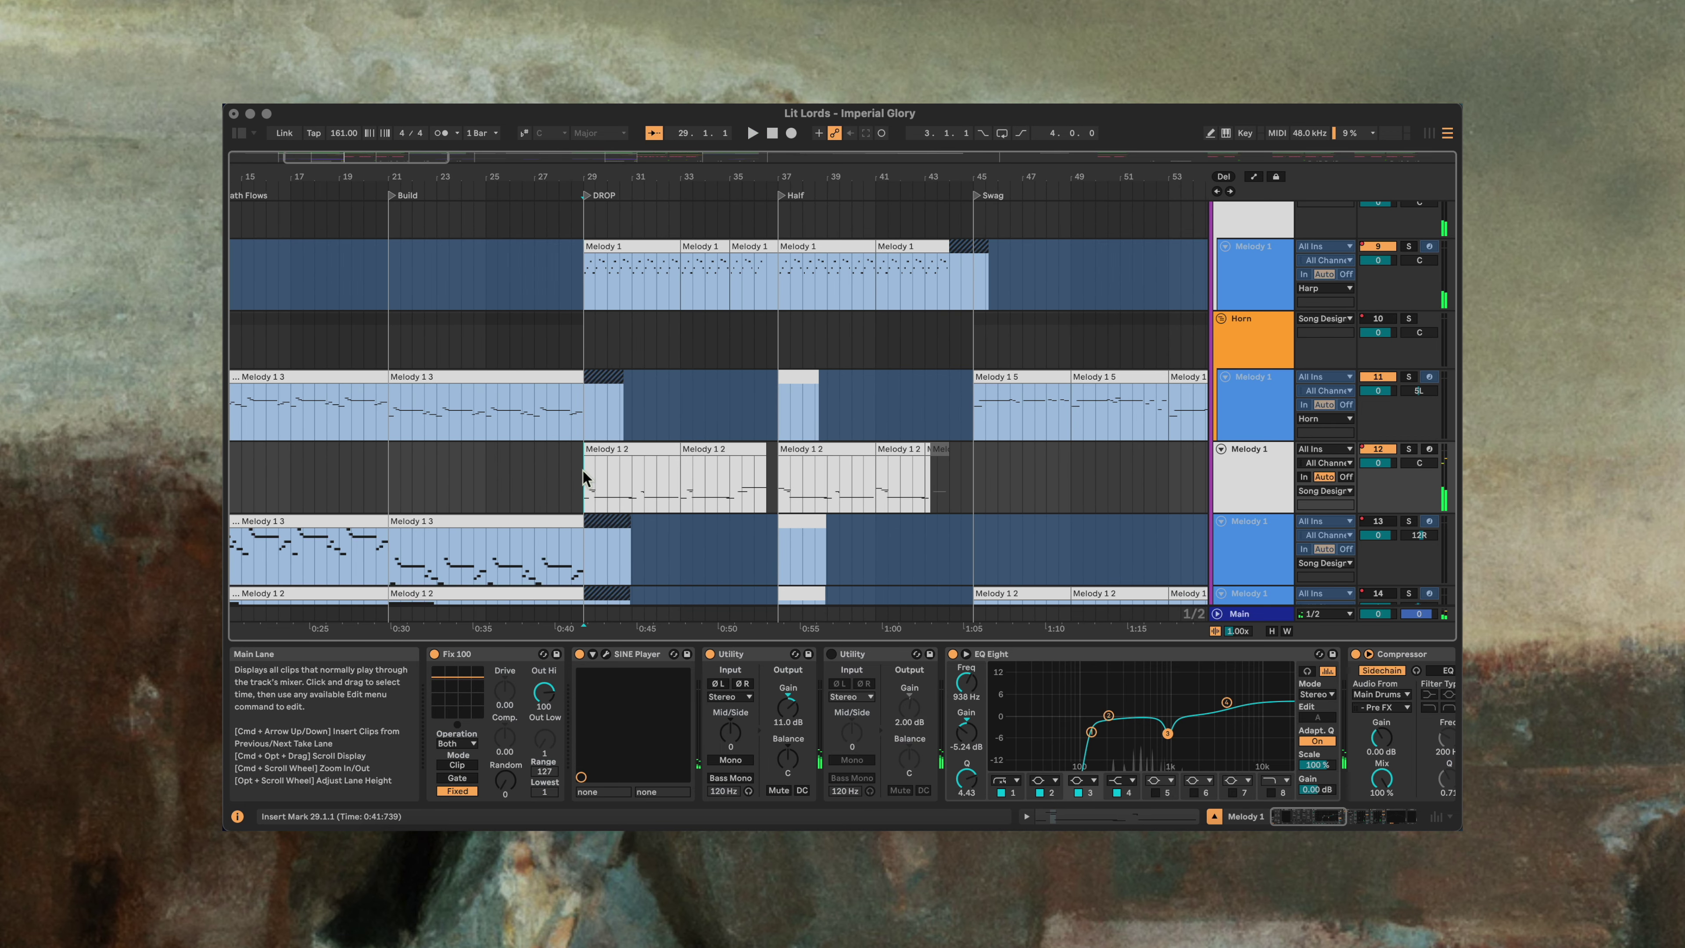
pyautogui.click(606, 654)
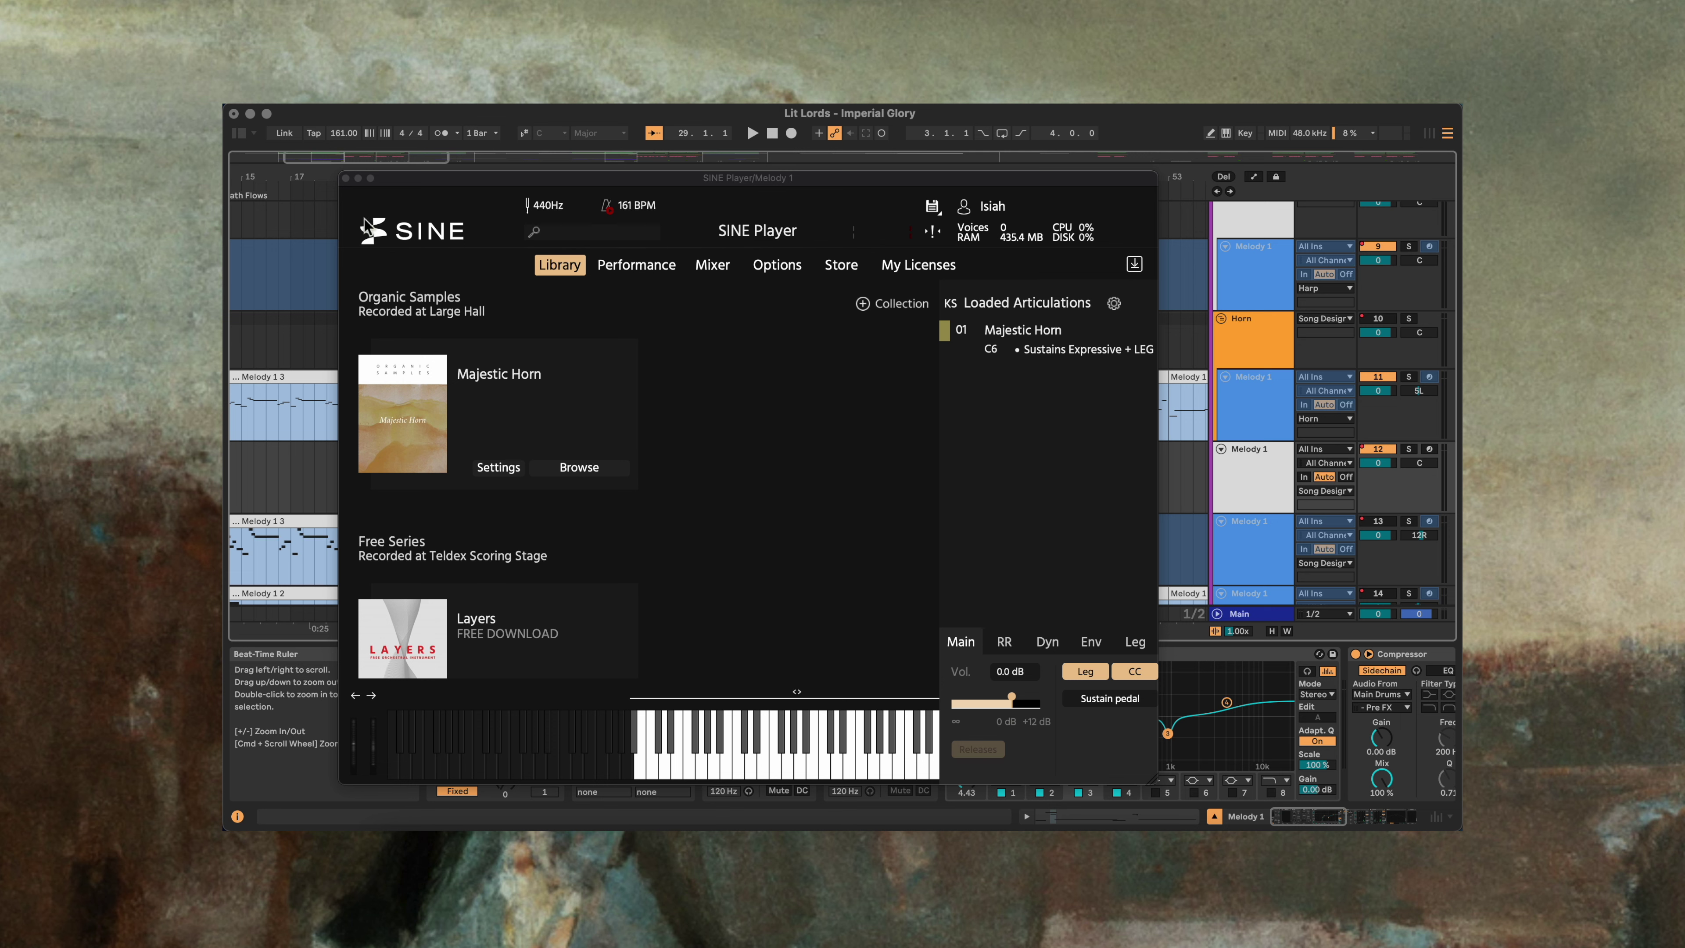
pyautogui.hscroll(3, 717, 747)
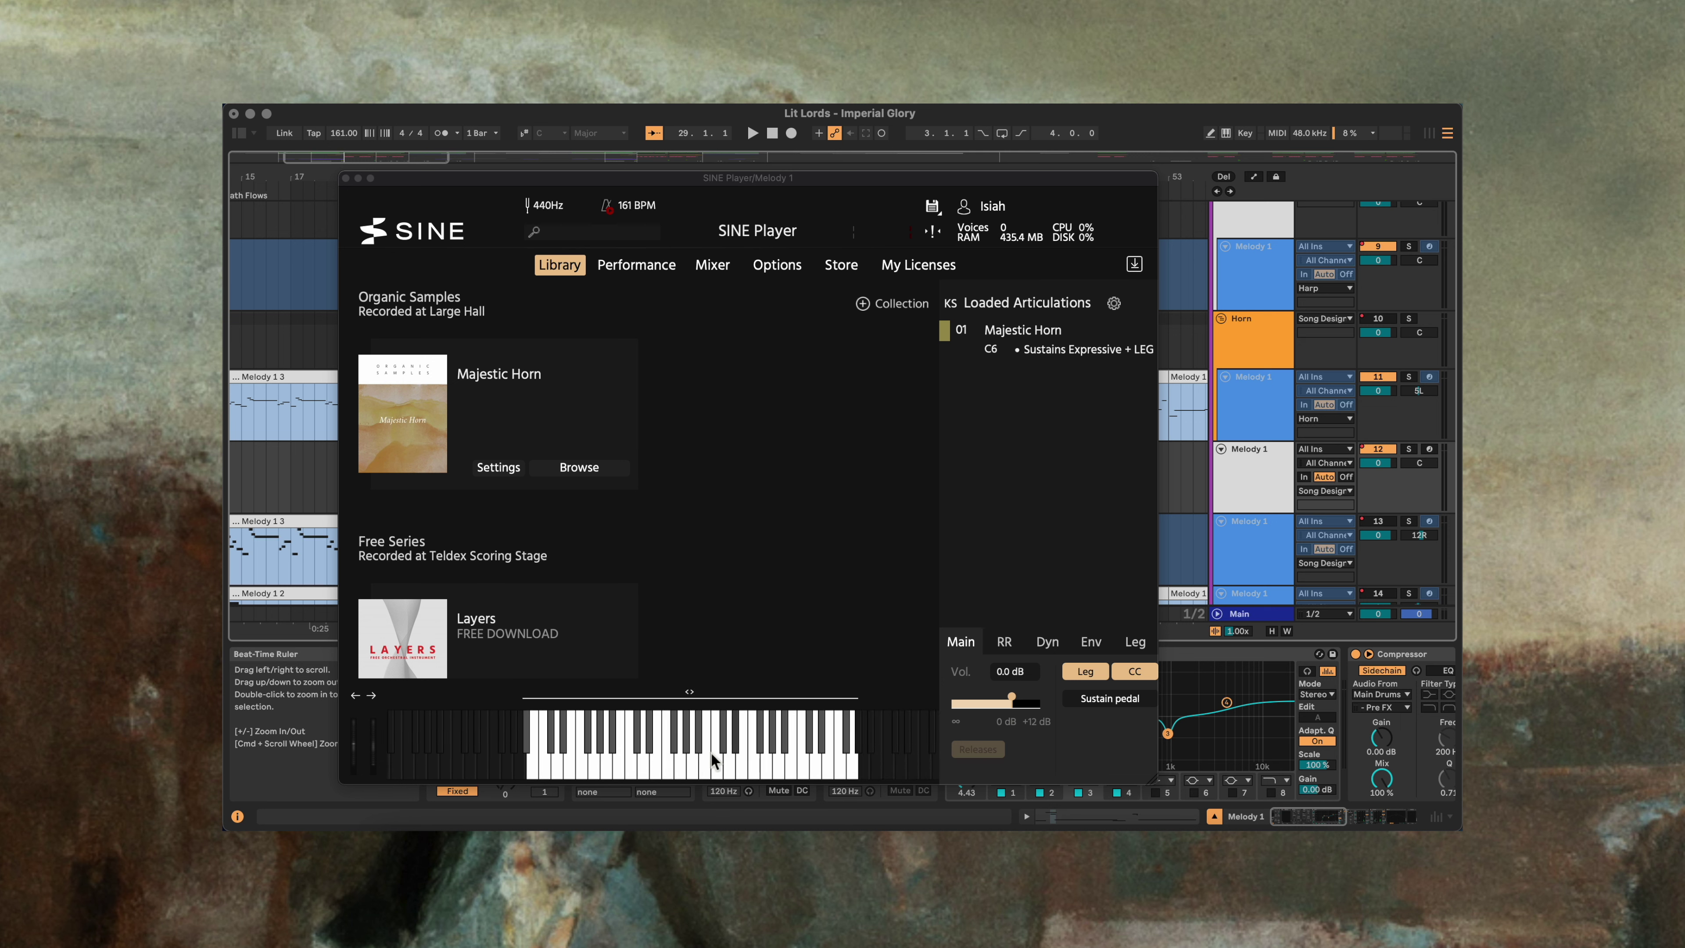
pyautogui.moveTo(553, 754)
pyautogui.mouseDown()
pyautogui.moveTo(829, 747)
pyautogui.moveTo(742, 744)
pyautogui.mouseUp()
pyautogui.hscroll(3, 561, 762)
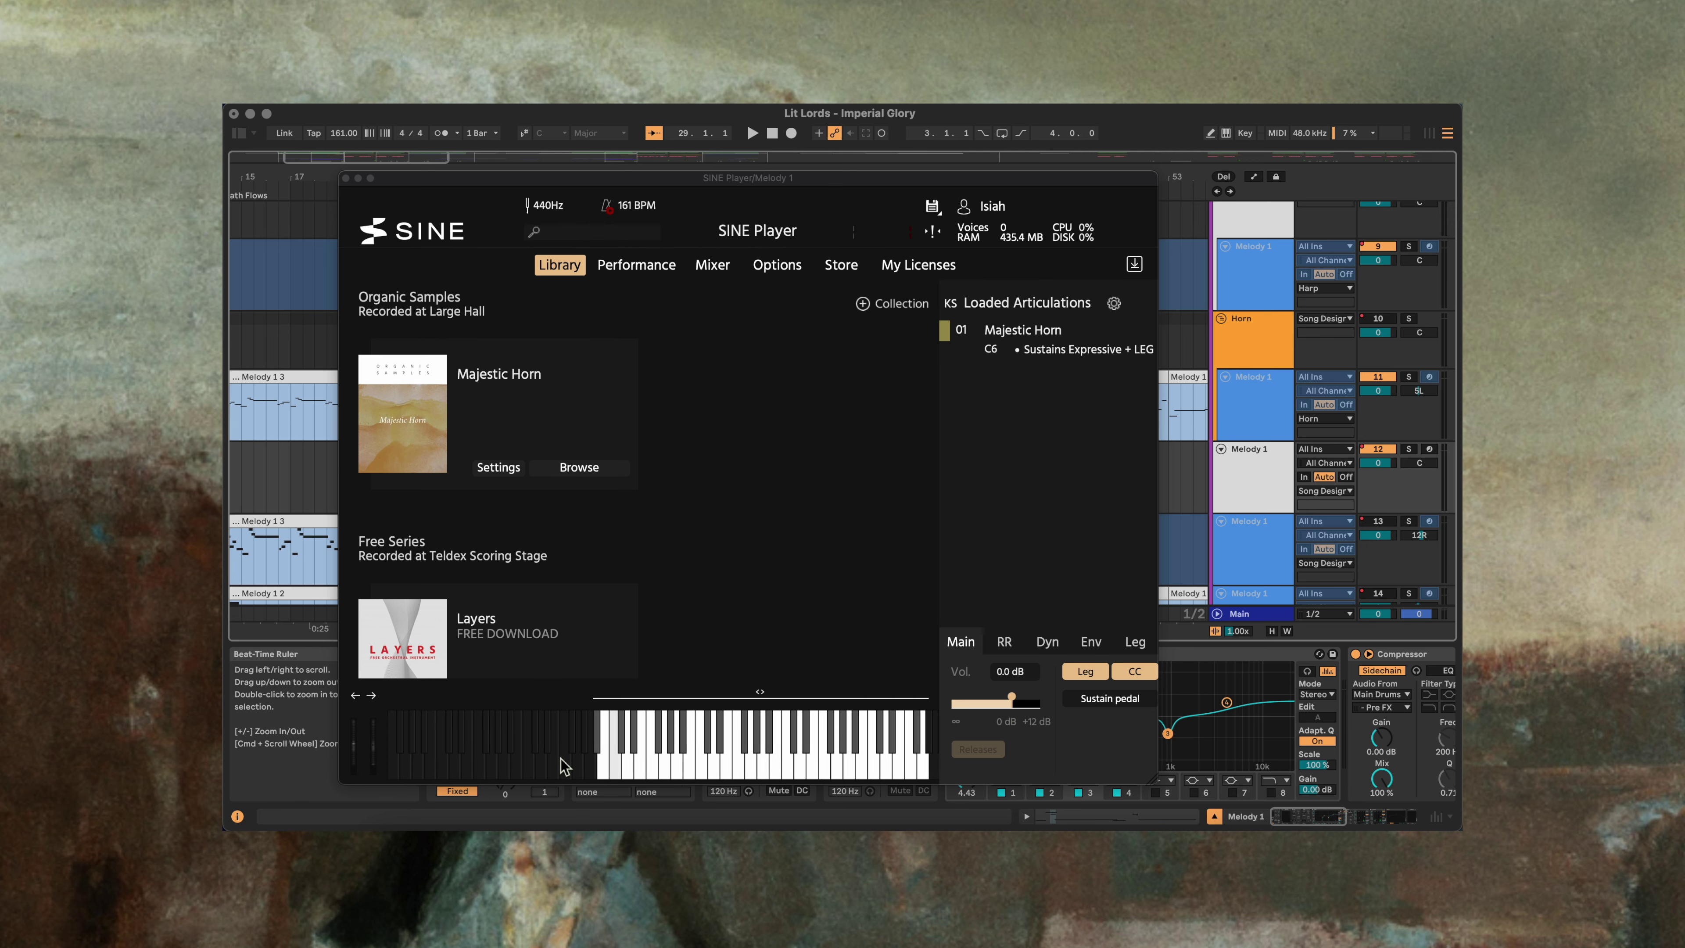
pyautogui.click(346, 178)
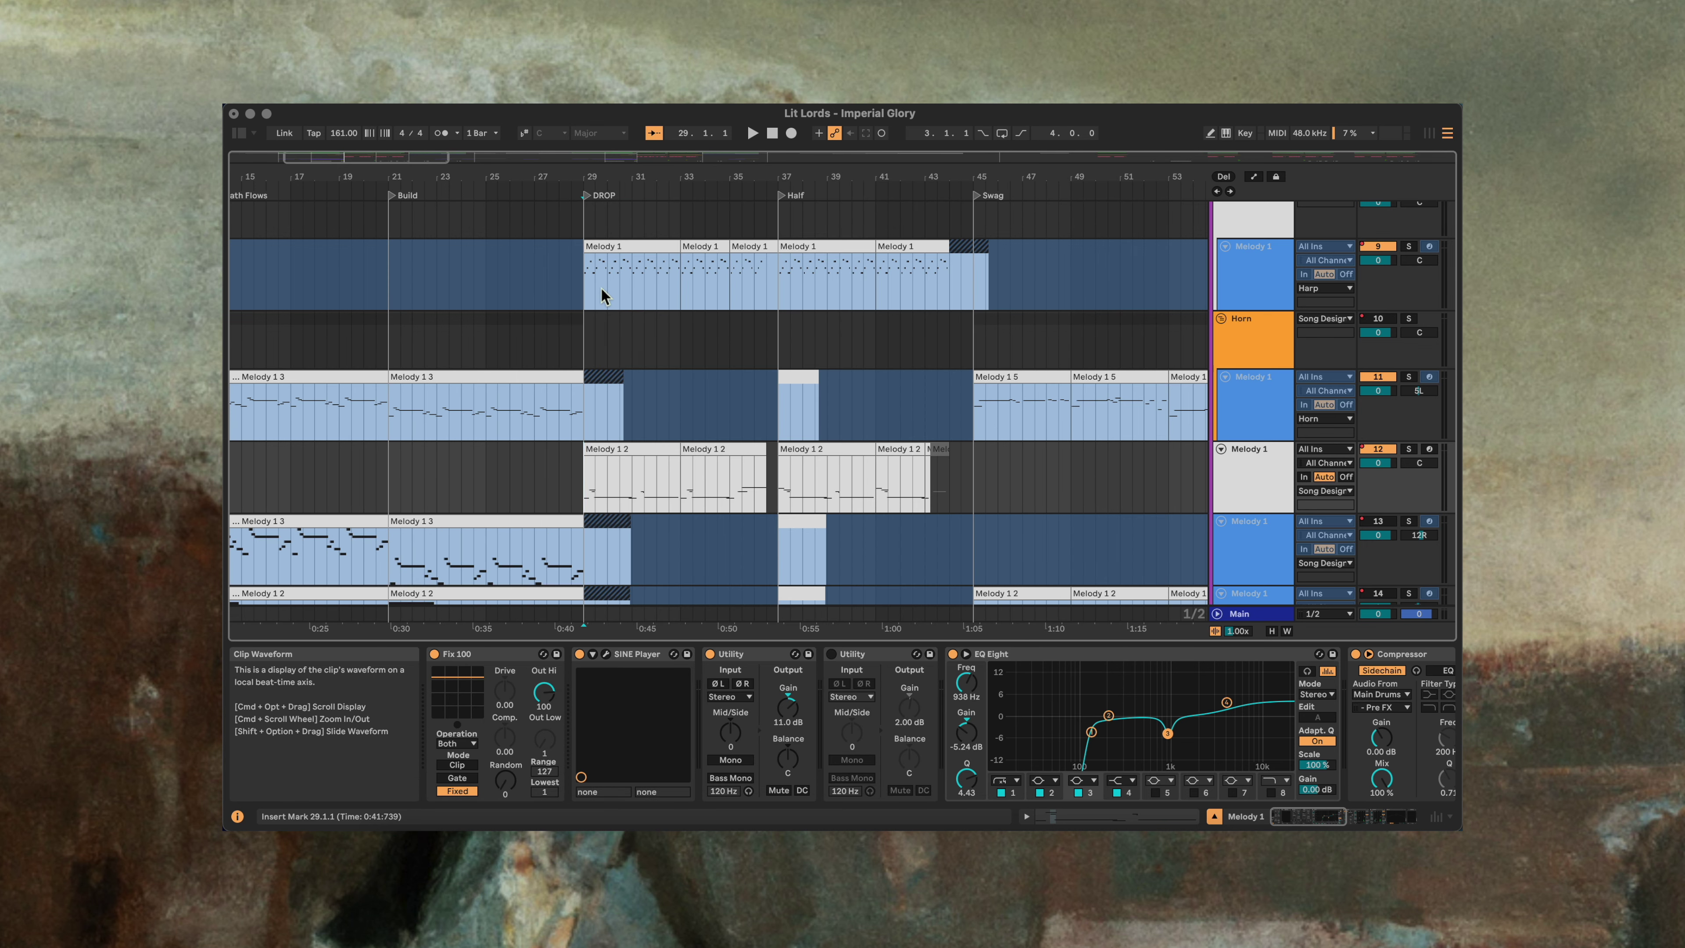
# Step: Play the soloed Melody 1 track below the Horn group from the DROP, alone and together with the soloed Main Drums
pyautogui.click(587, 477)
pyautogui.press('space')
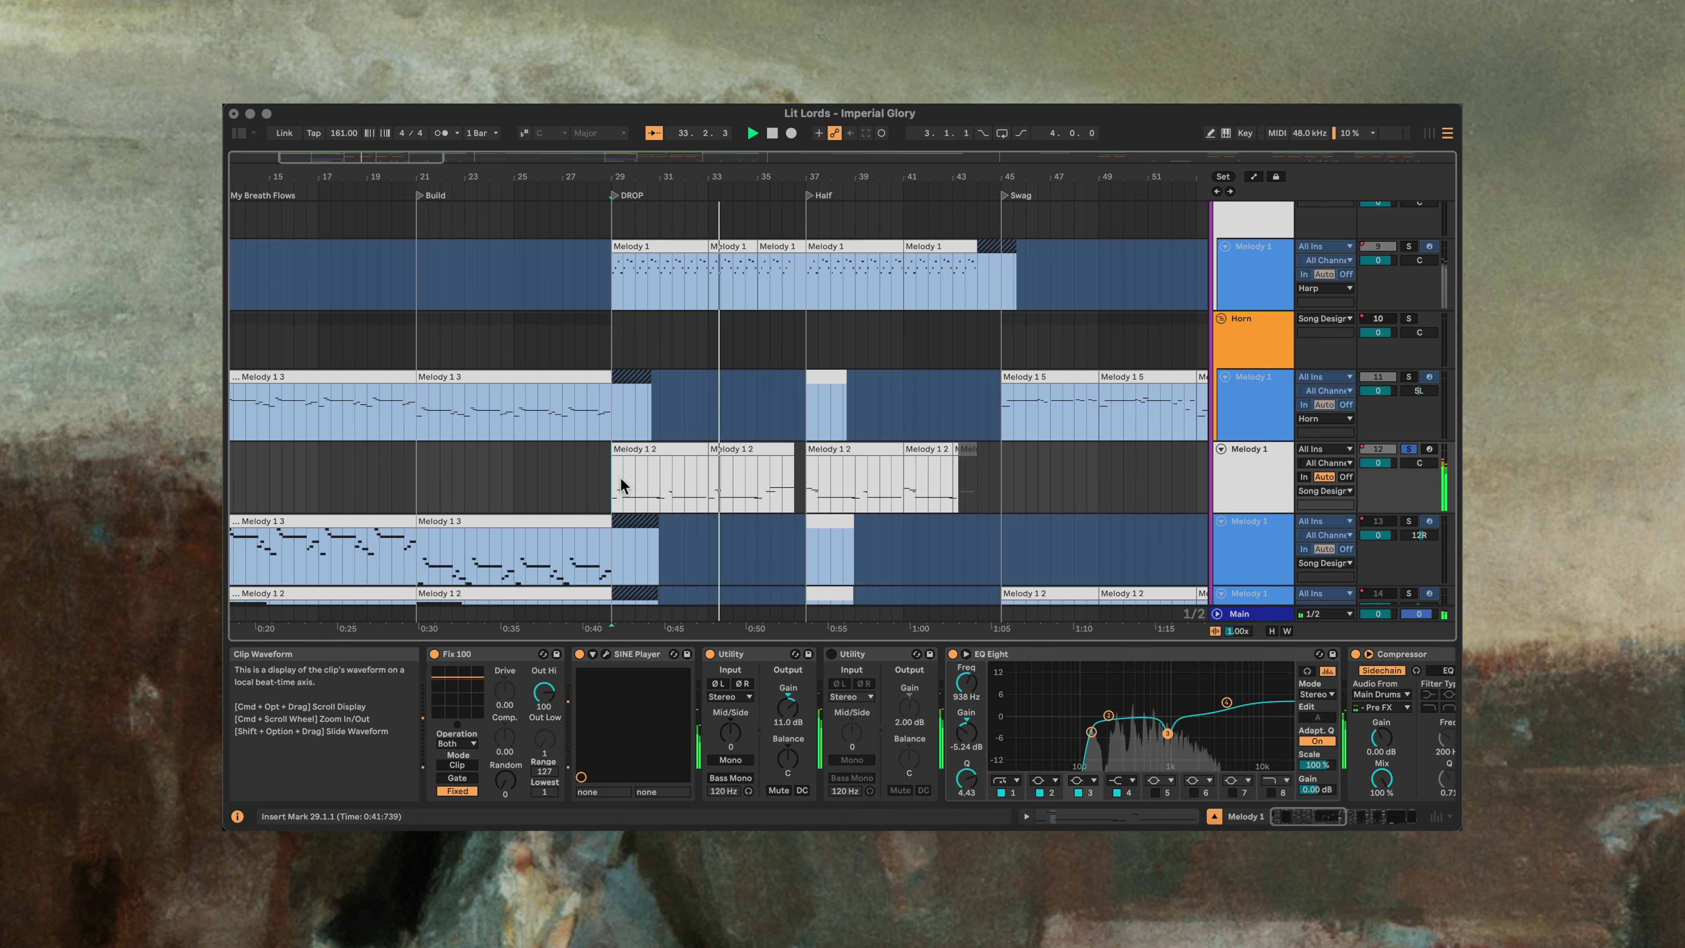
pyautogui.scroll(10, 622, 484)
pyautogui.click(1409, 267)
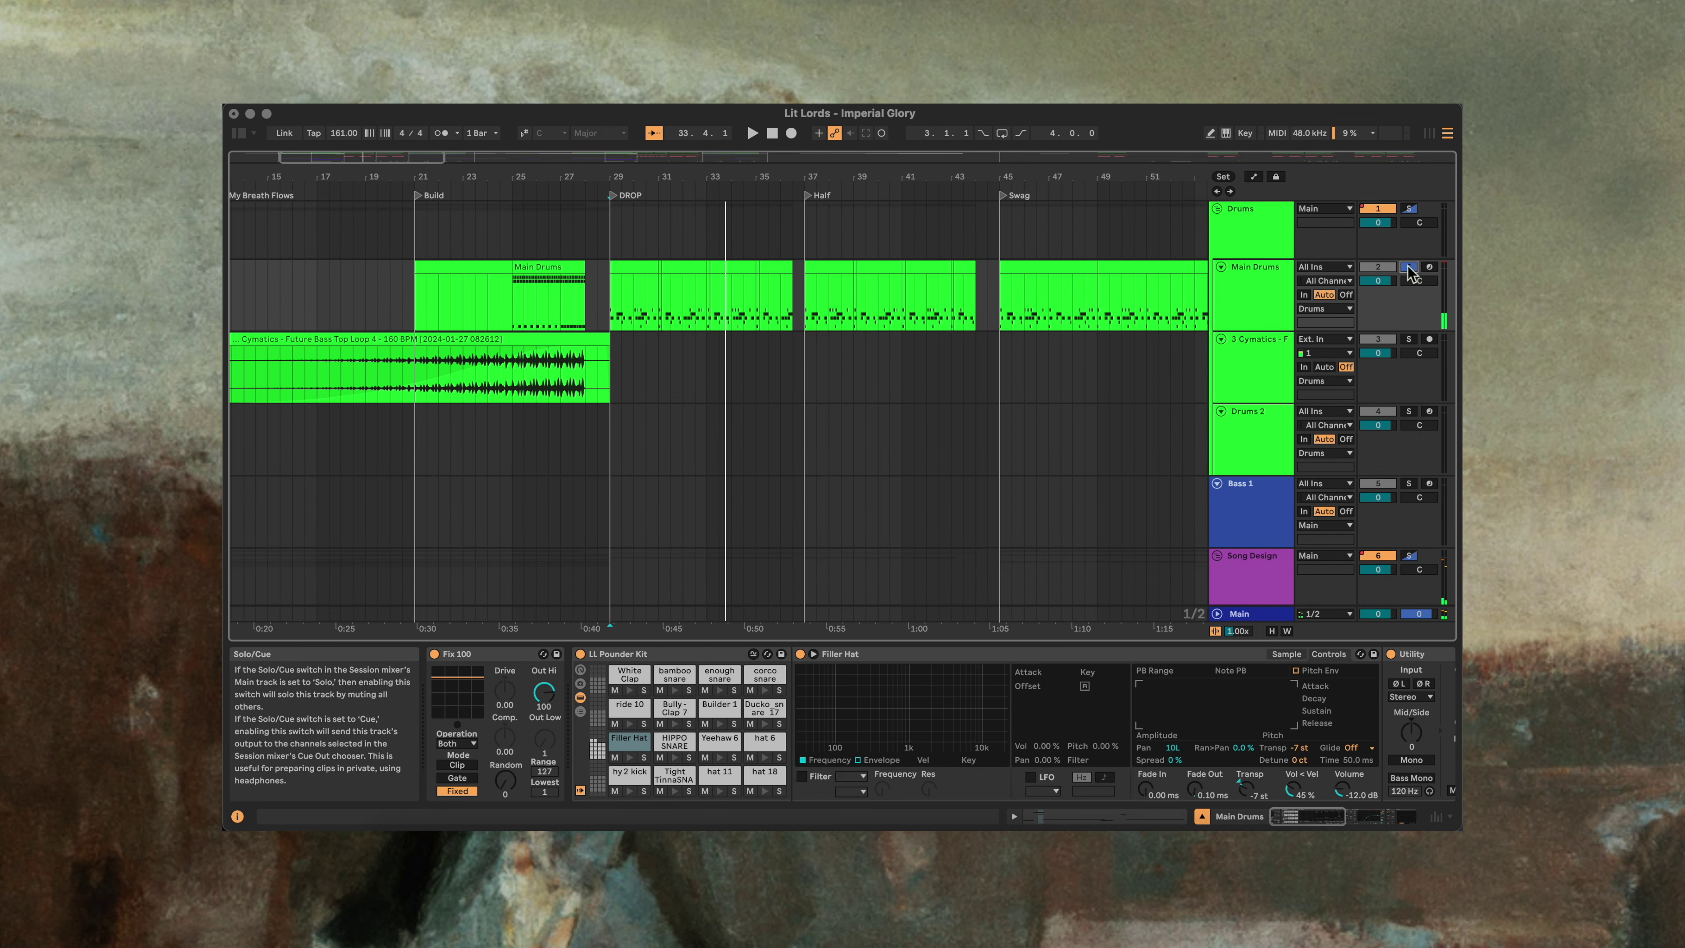
pyautogui.press('space')
pyautogui.press('space')
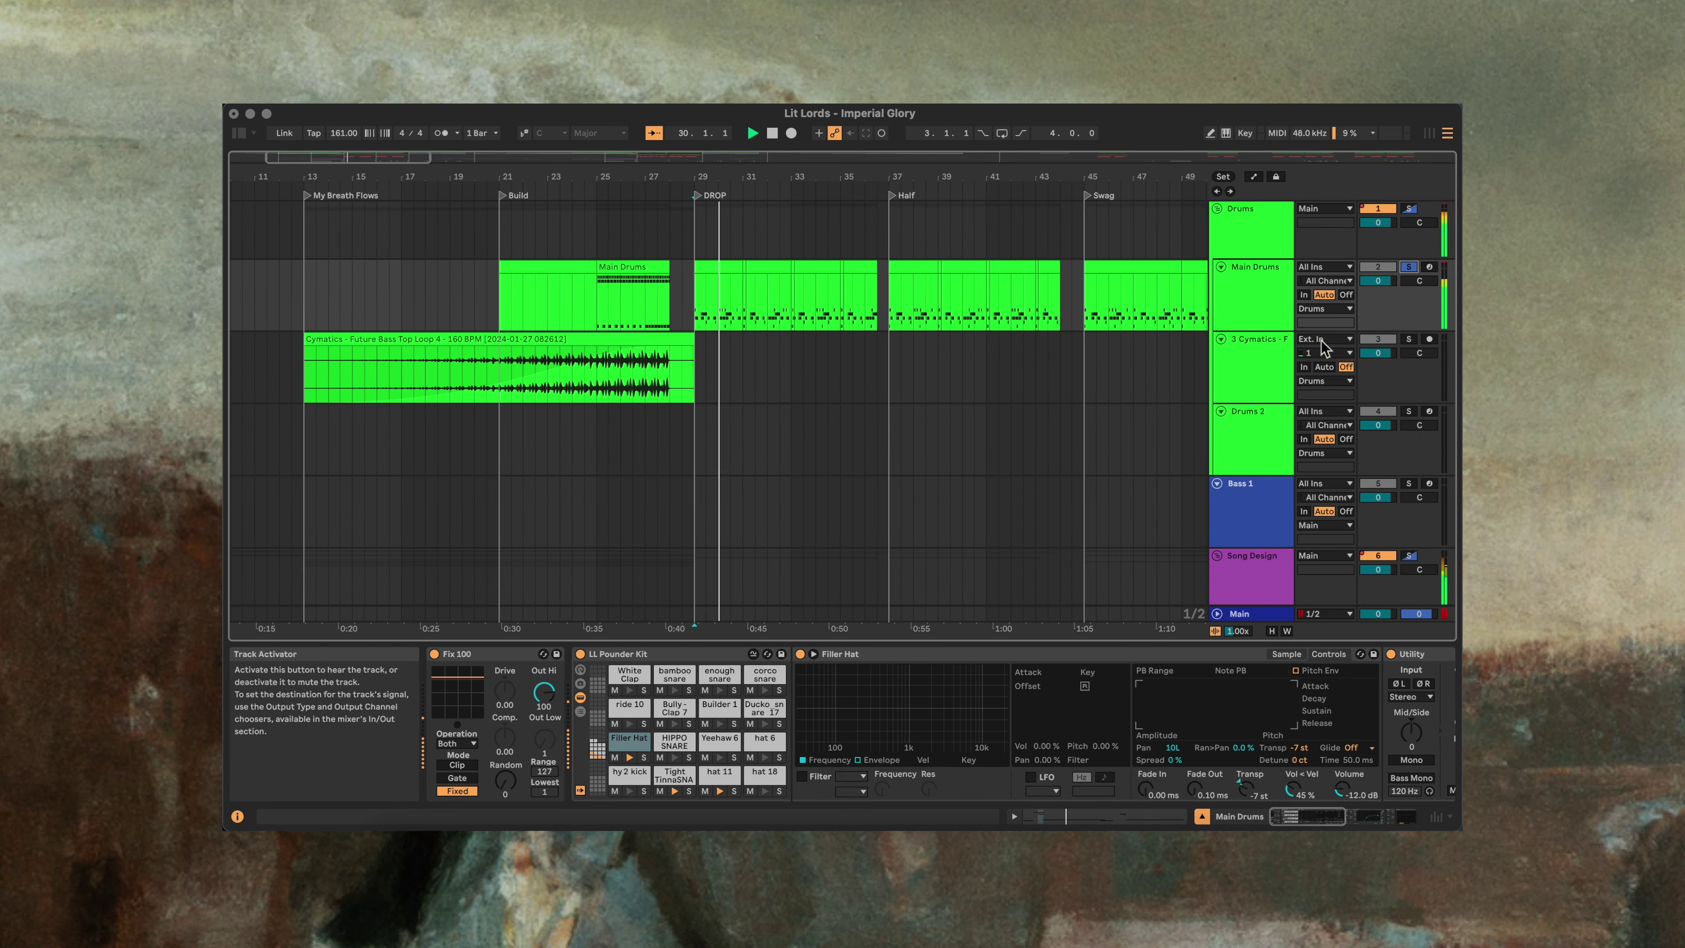
pyautogui.scroll(-10, 1322, 346)
pyautogui.scroll(-3, 1322, 347)
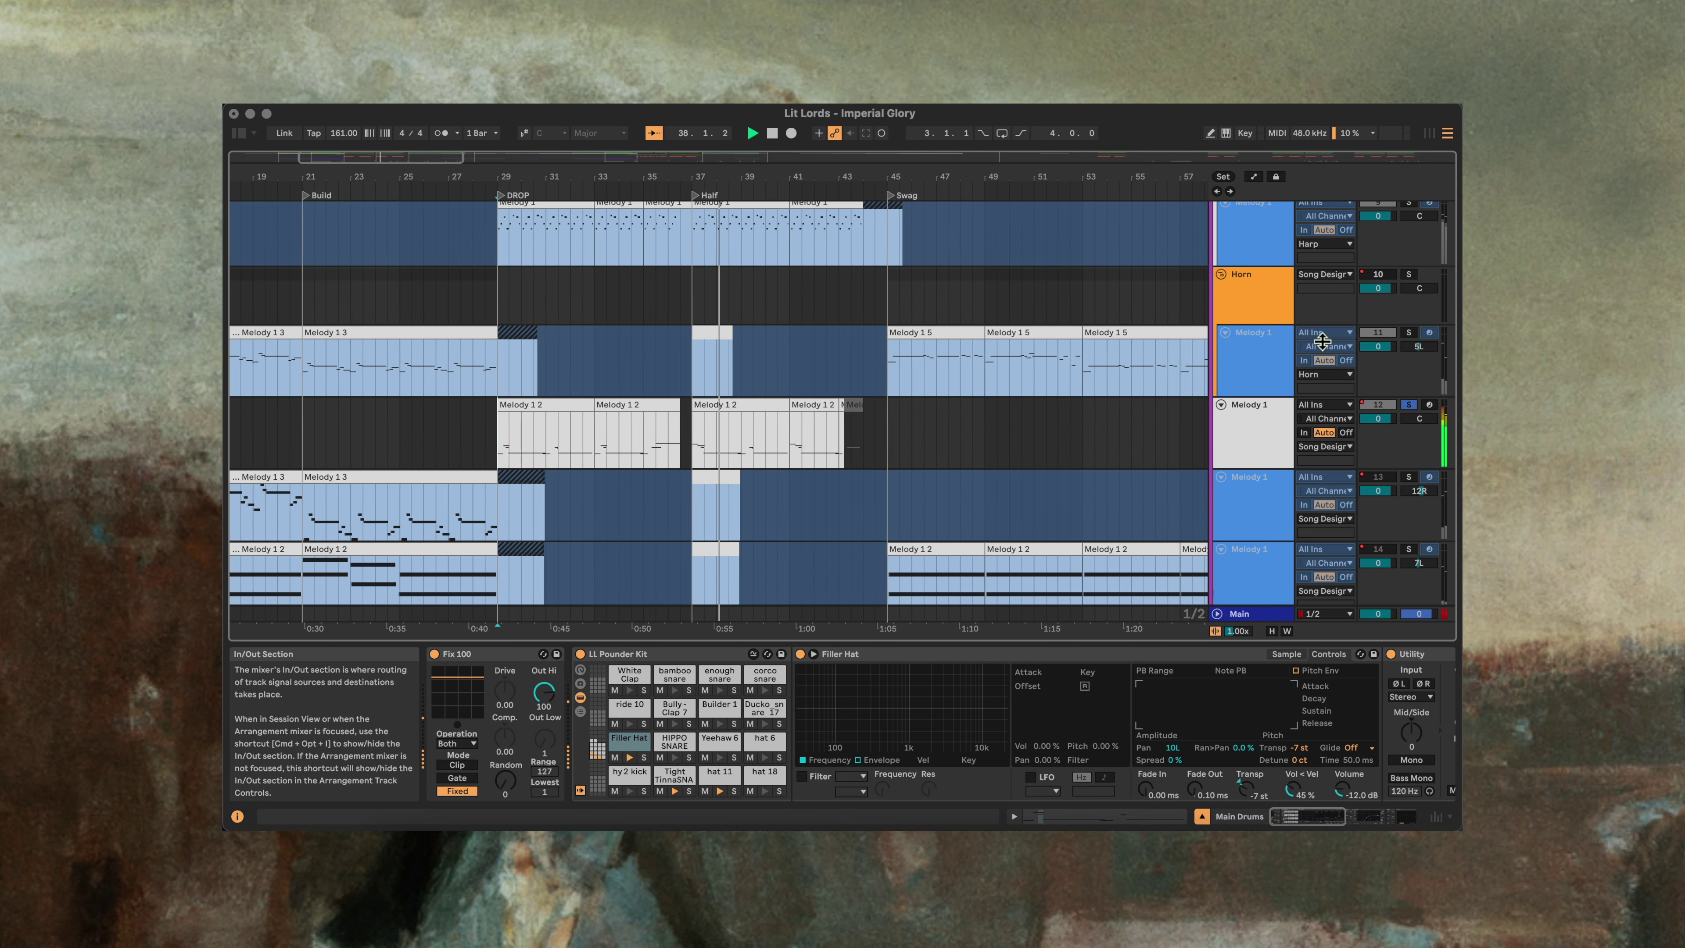
pyautogui.press('space')
# Step: Solo the Harp group's Melody 1 track and play it from the DROP
pyautogui.scroll(3, 723, 362)
pyautogui.hscroll(-3, 724, 362)
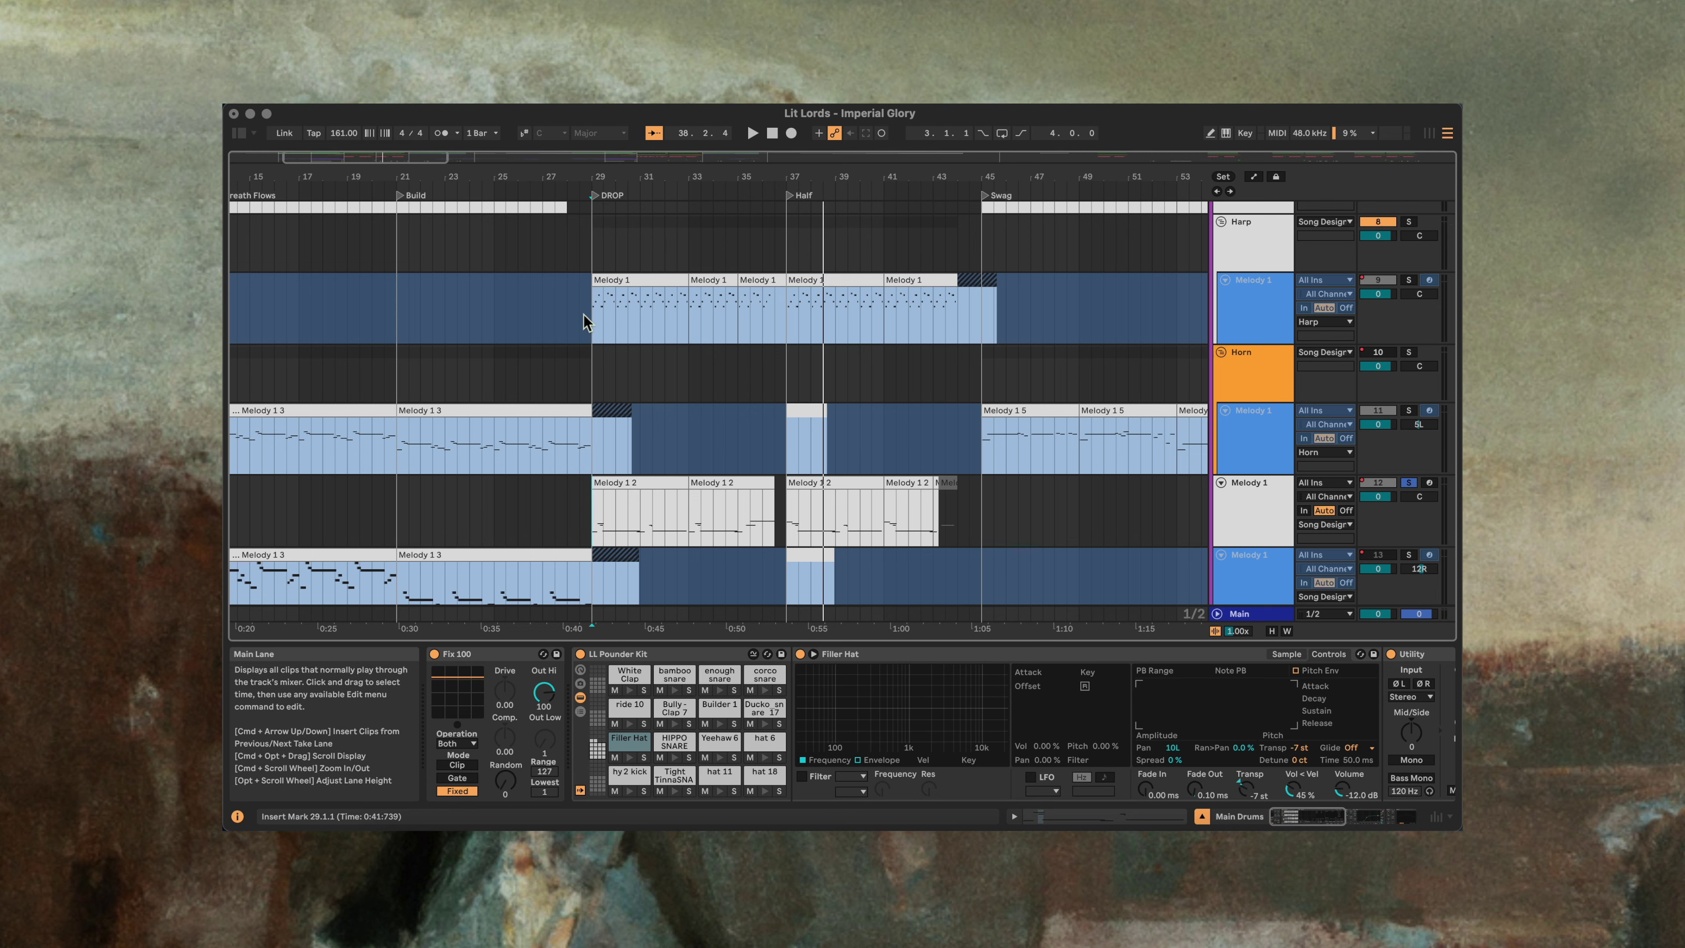
pyautogui.click(593, 319)
pyautogui.press('s')
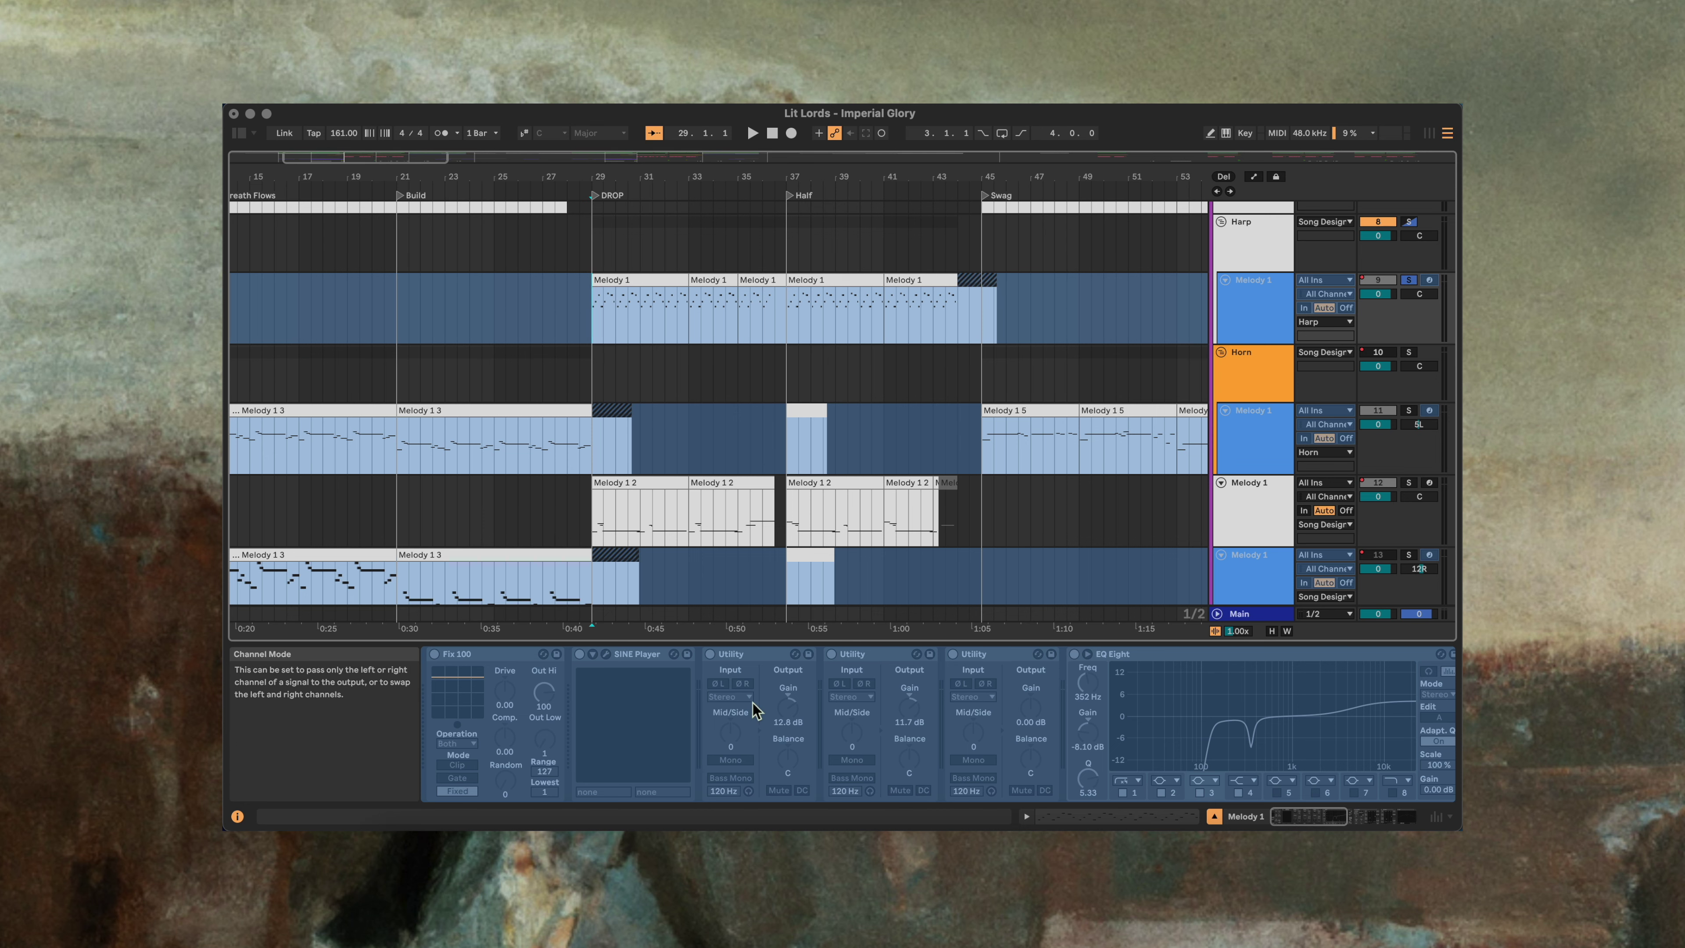
pyautogui.press('space')
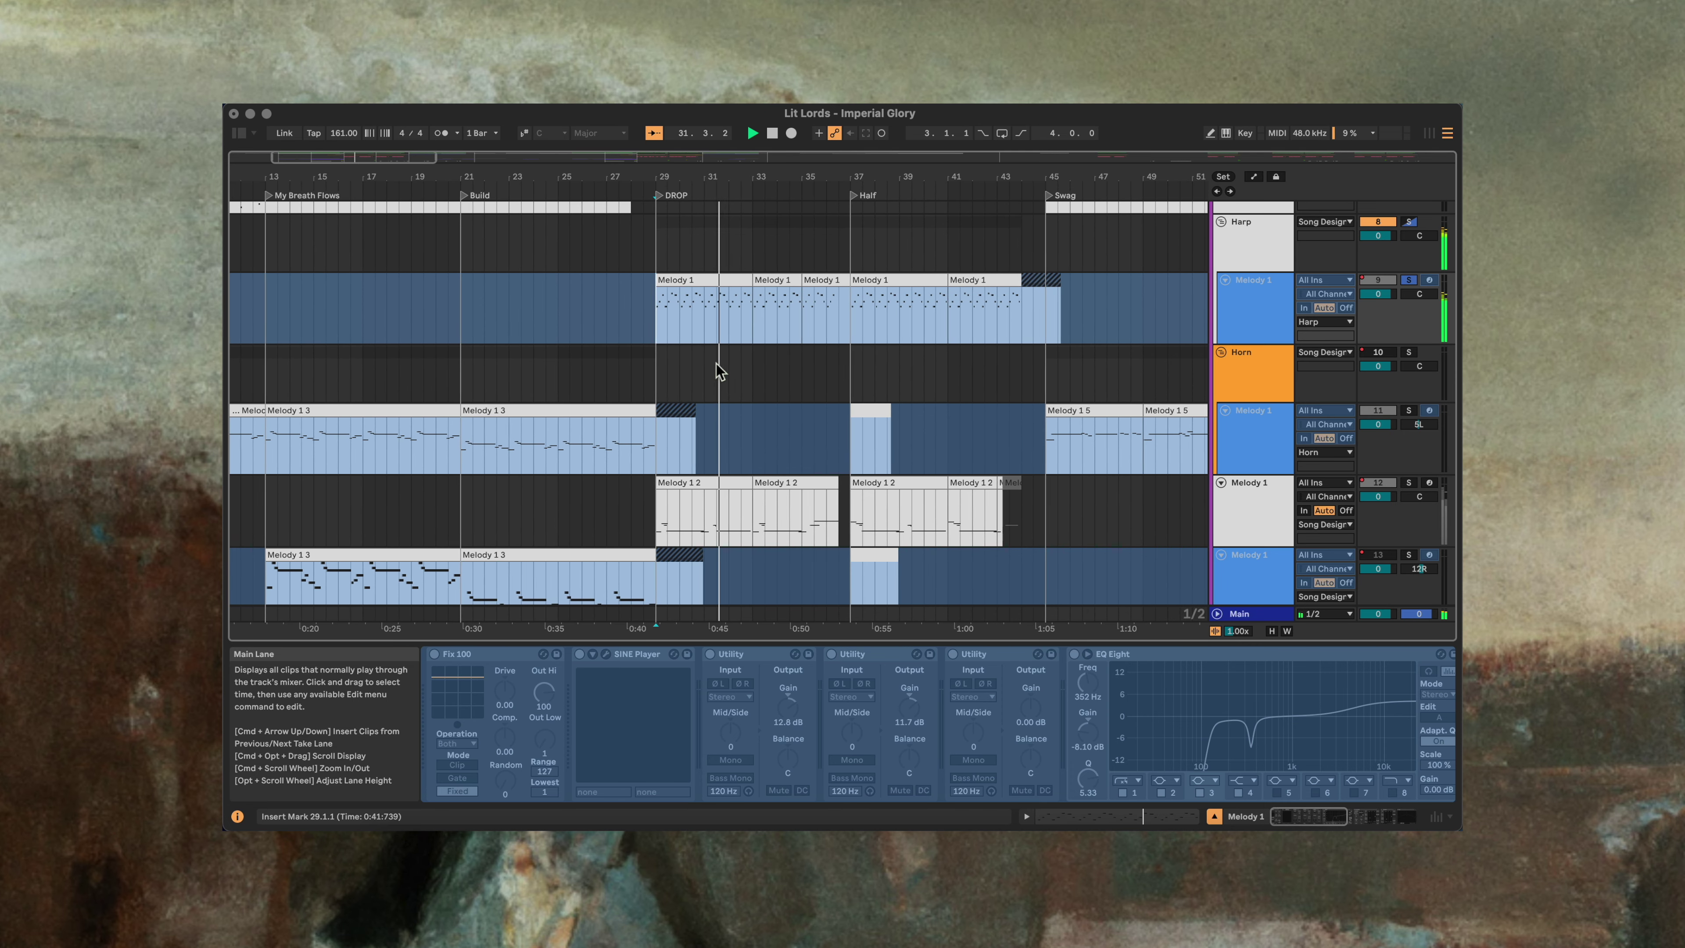
pyautogui.scroll(2, 717, 369)
pyautogui.press('space')
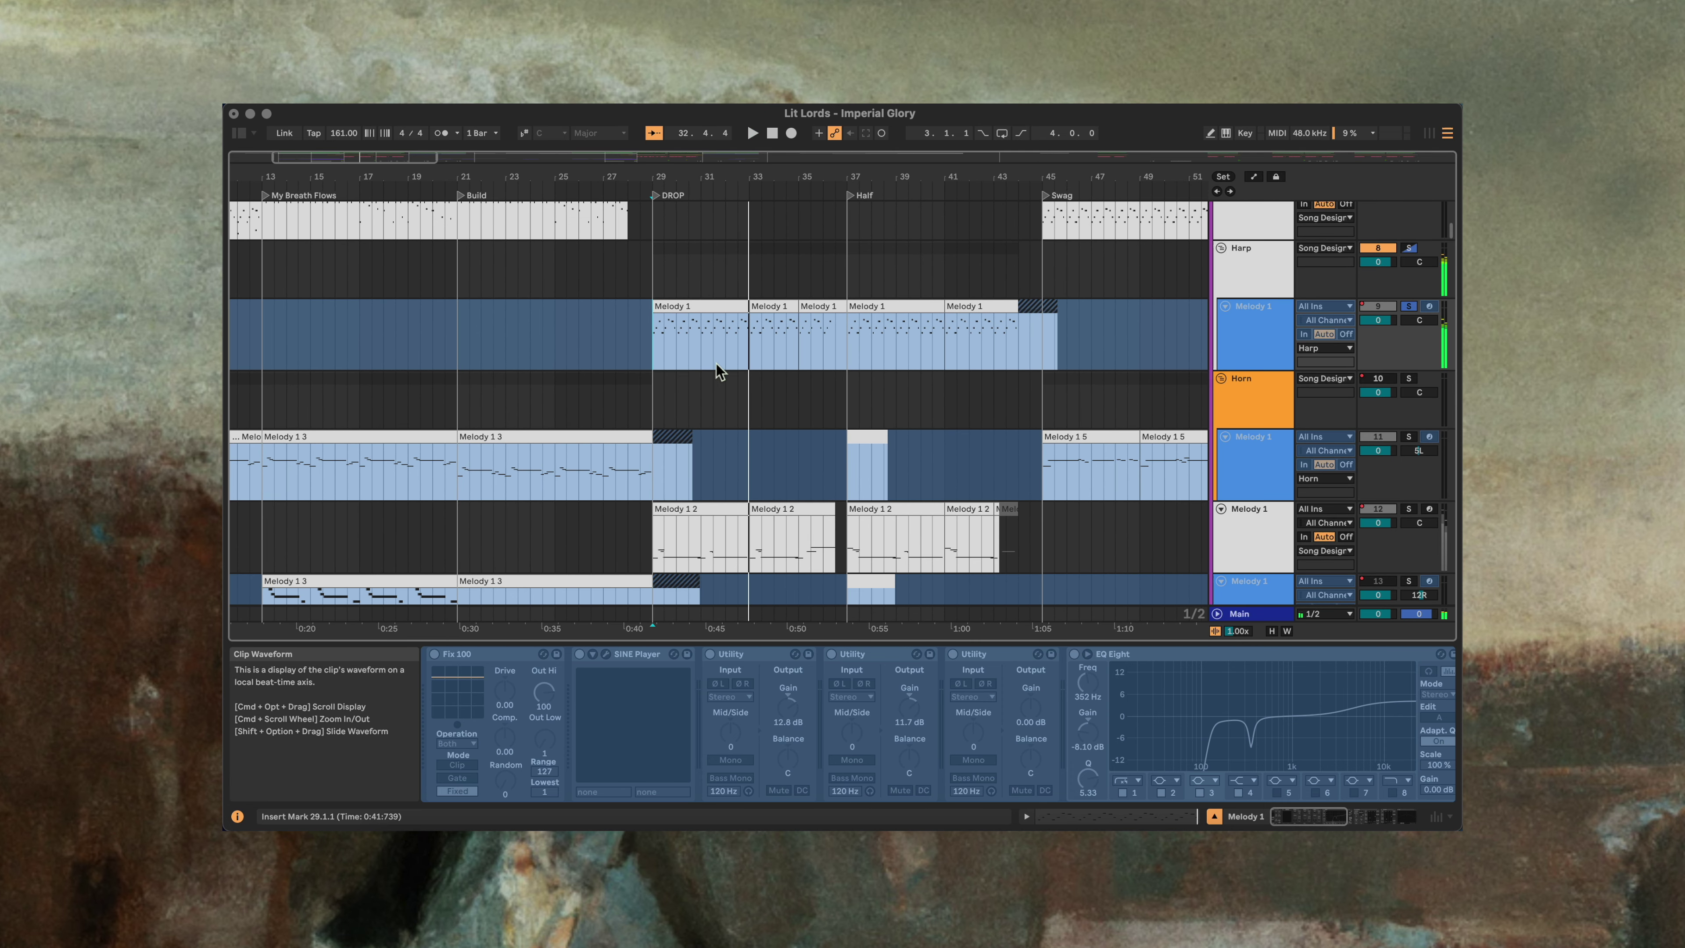
# Step: Solo the Melody 1 track above the Harp group, play its first clip from bar 1 and view the loaded SINE Player articulation
pyautogui.scroll(2, 704, 352)
pyautogui.hscroll(-6, 704, 352)
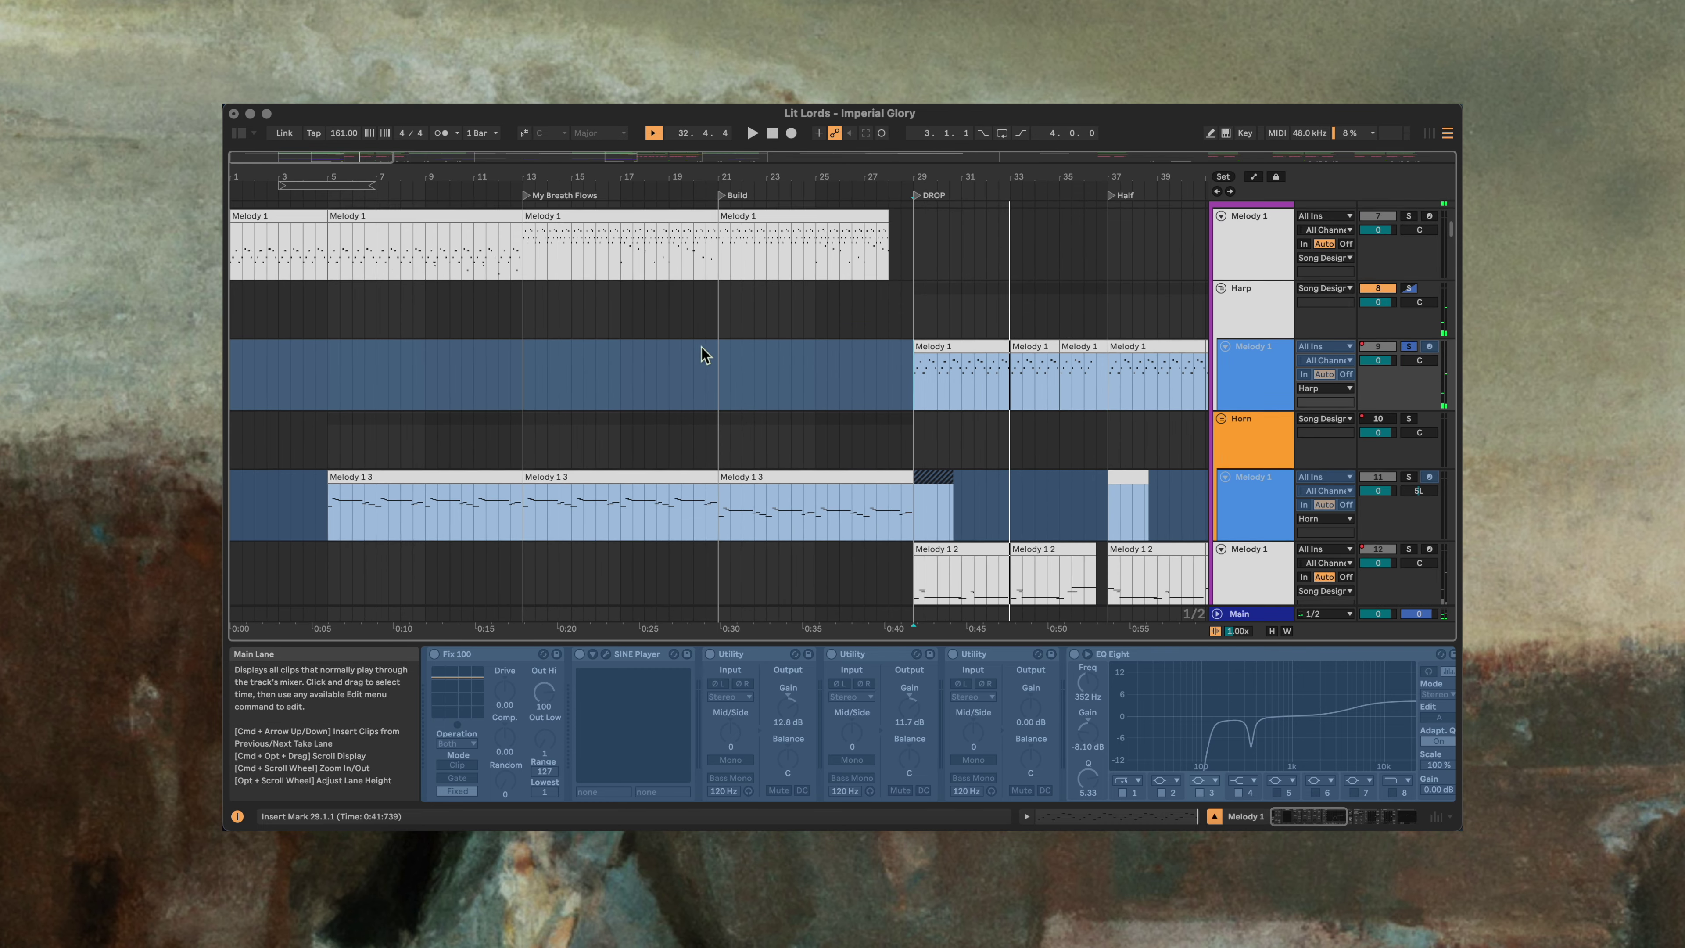
pyautogui.click(317, 239)
pyautogui.press('space')
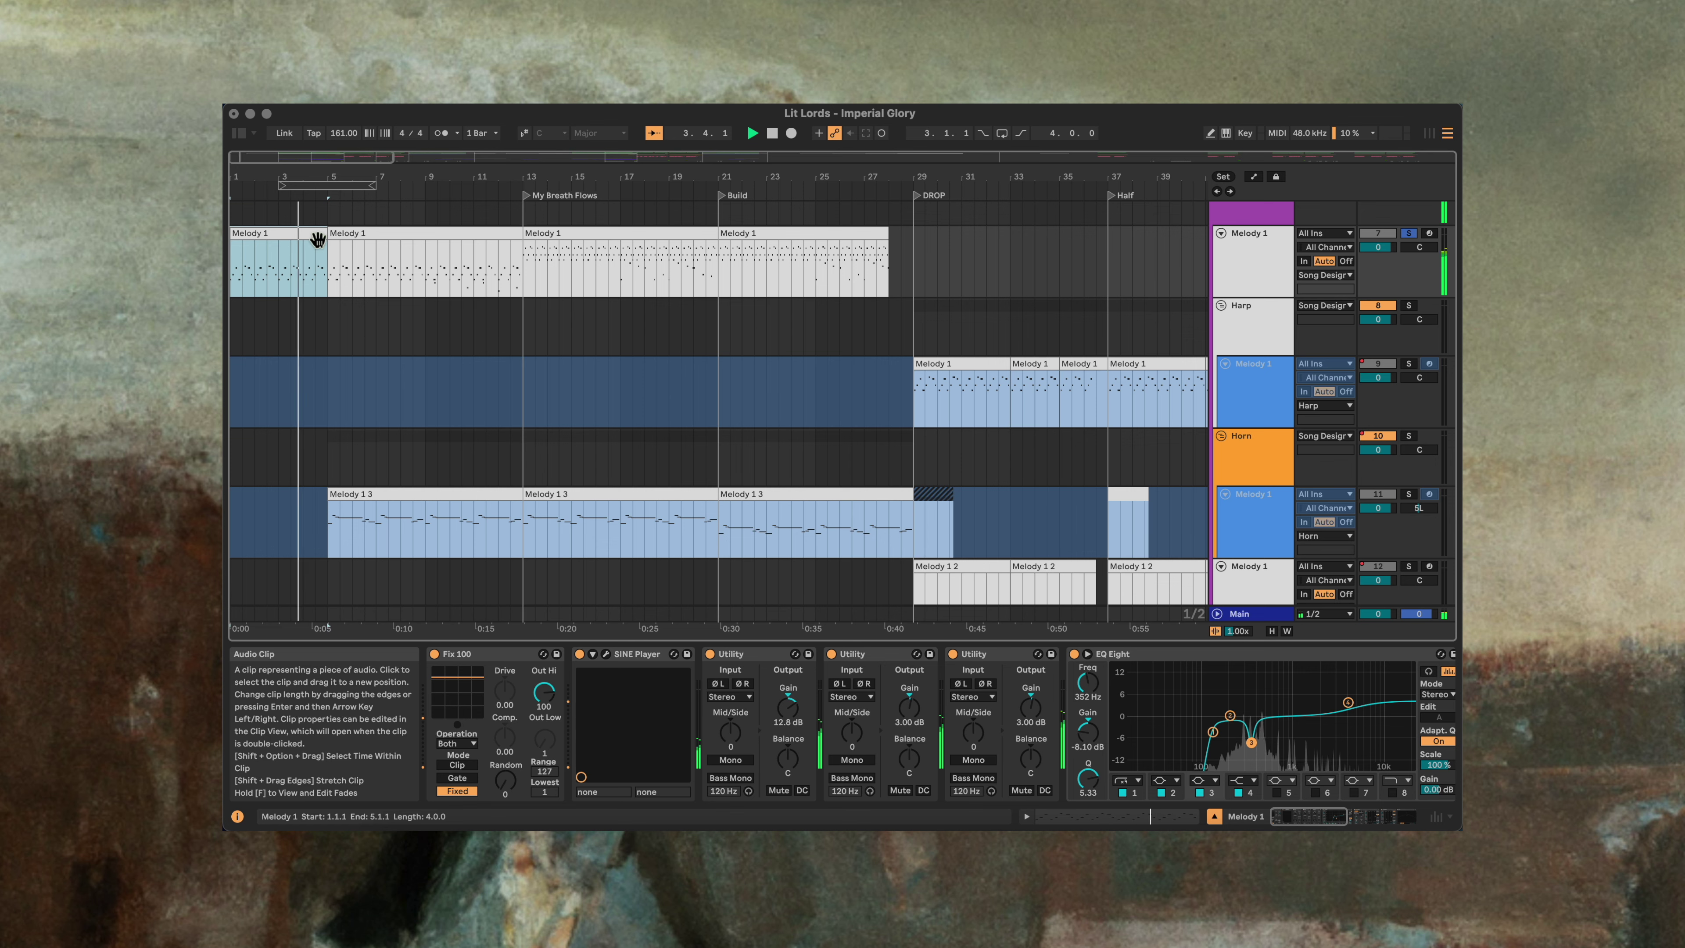
pyautogui.click(606, 653)
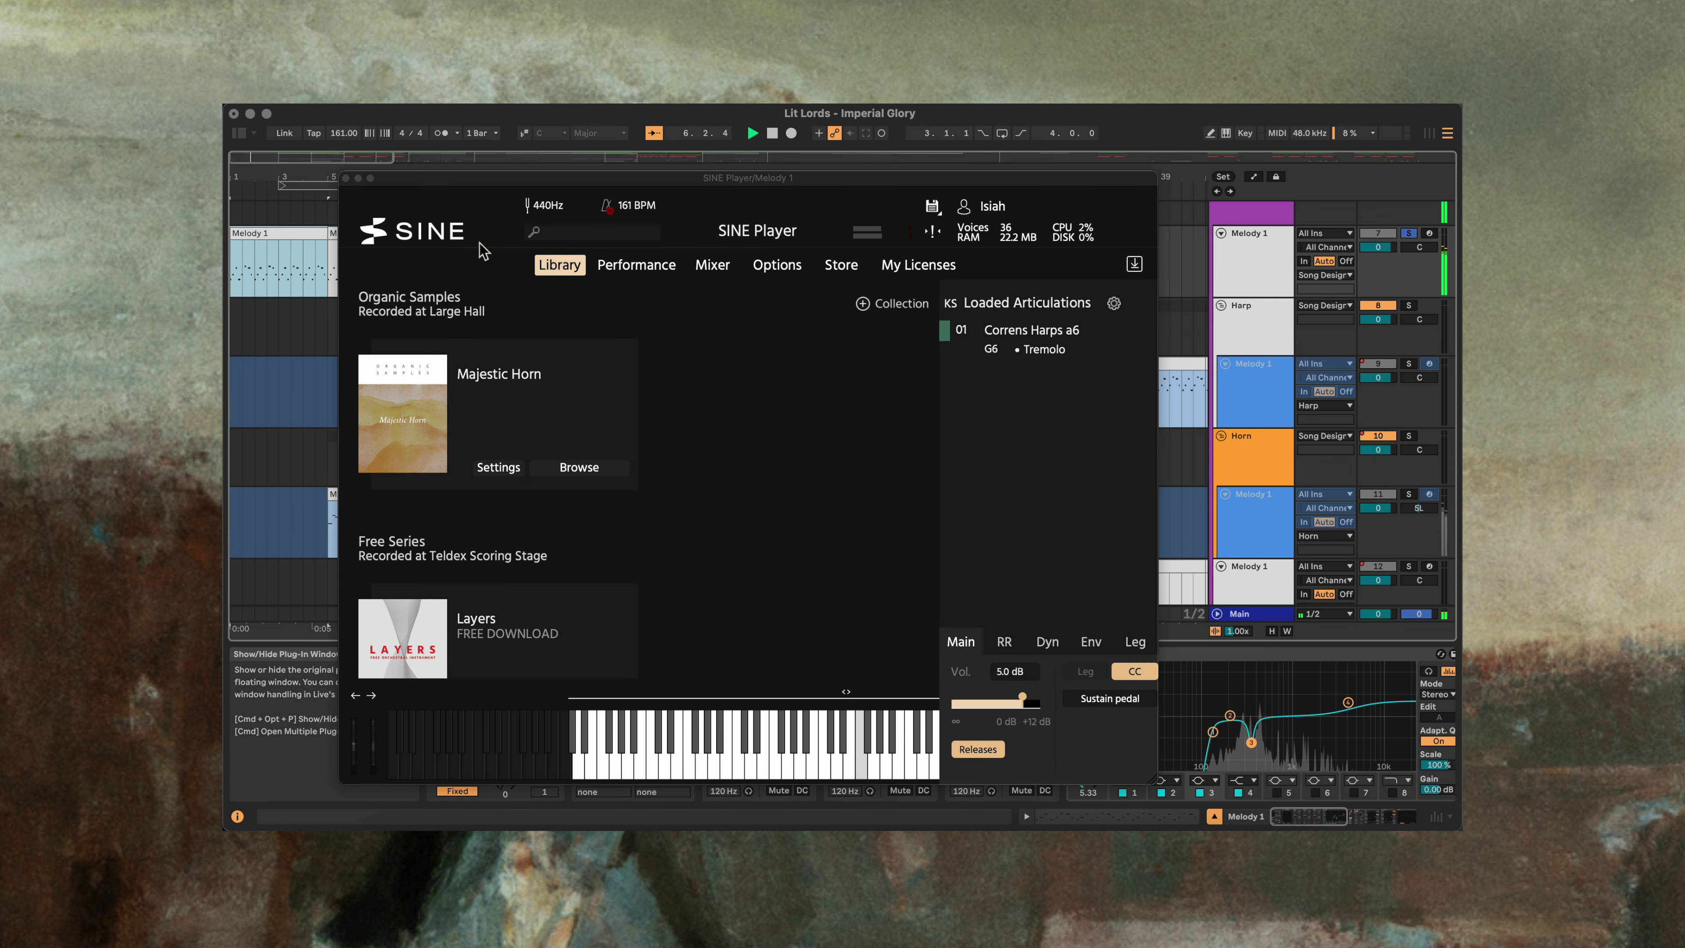
pyautogui.click(346, 178)
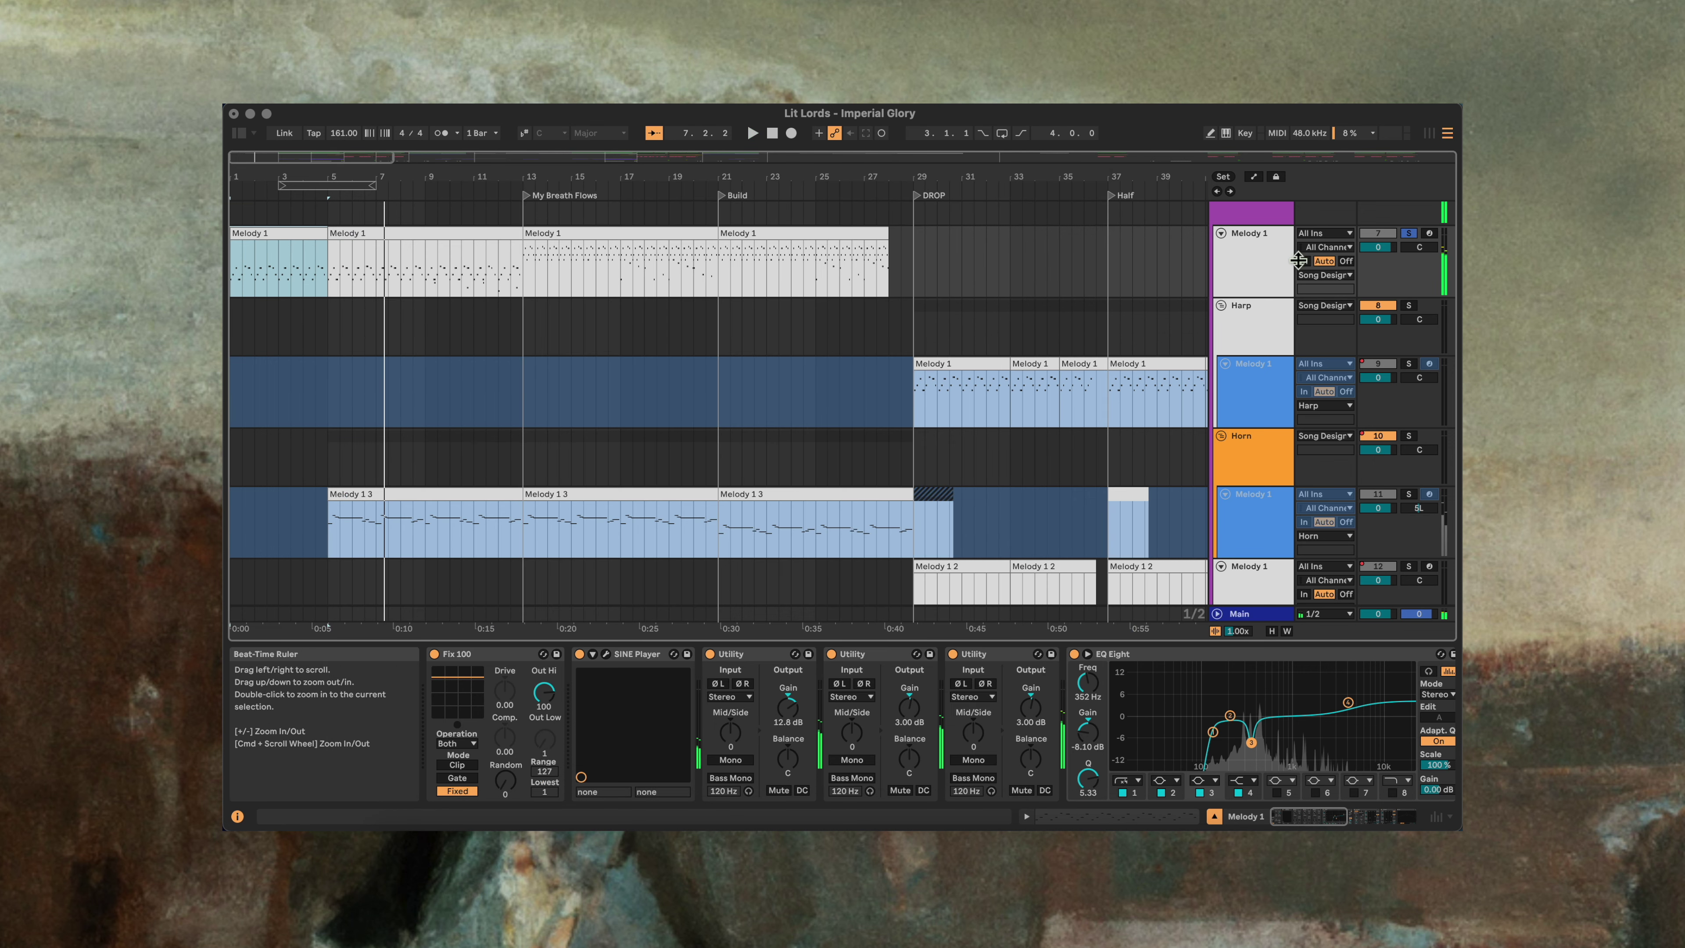
# Step: Arm the Melody 1 track above the Harp group, turn on the computer MIDI keyboard and view its SINE Player
pyautogui.click(1429, 234)
pyautogui.press('m')
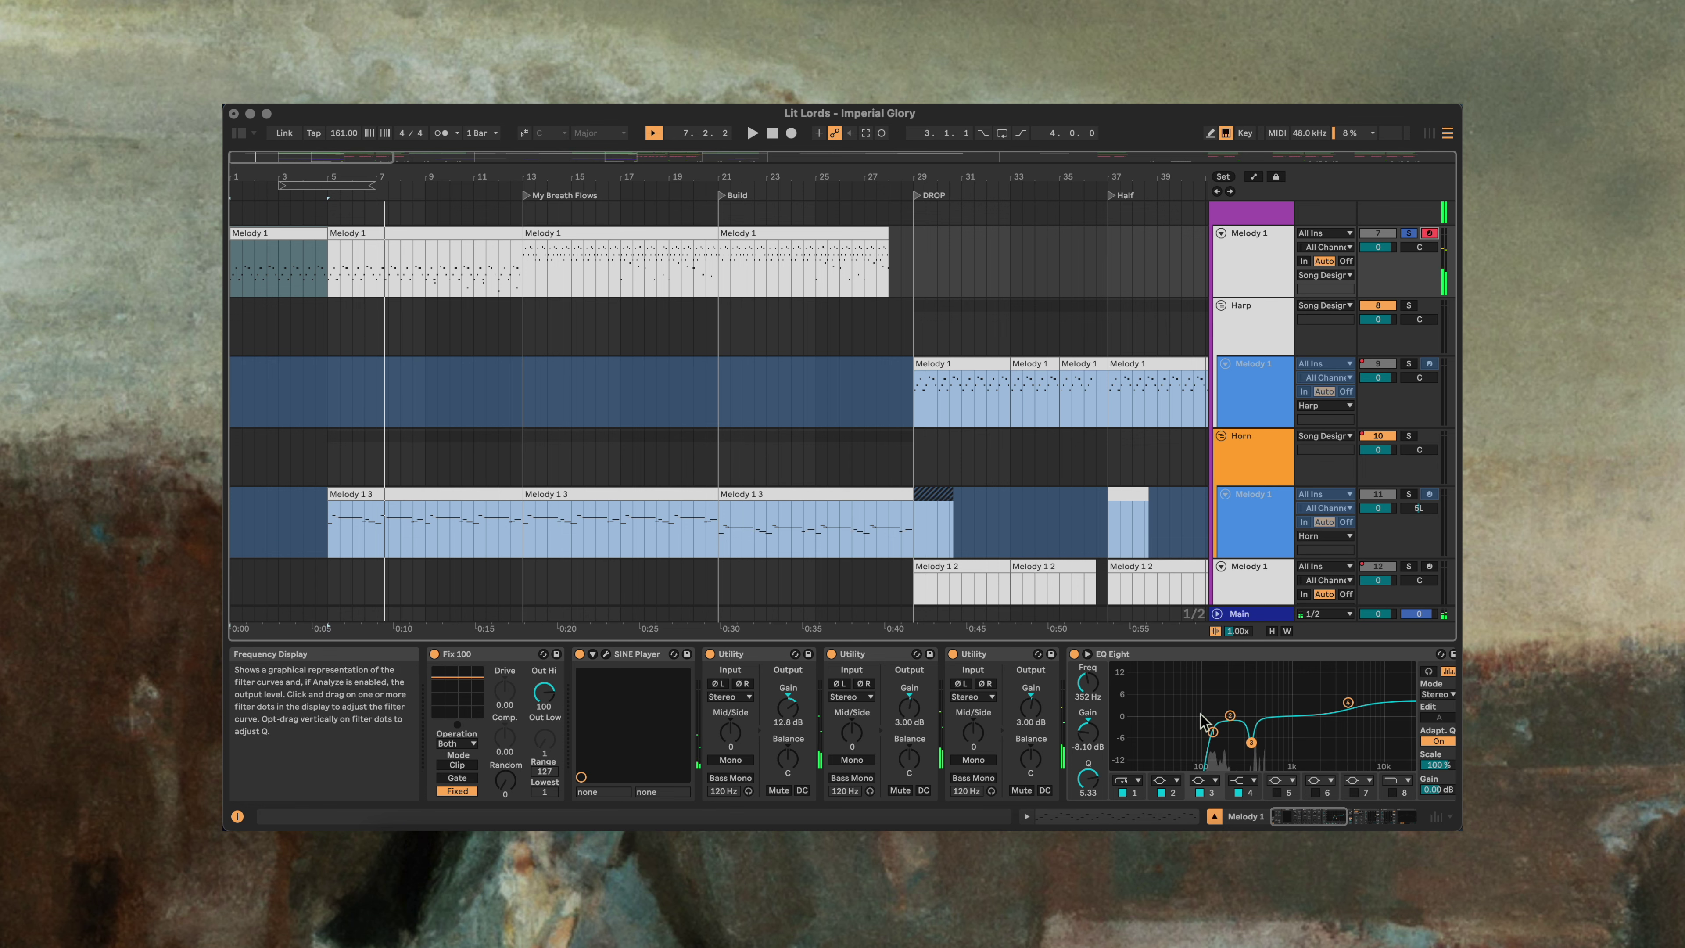
pyautogui.hscroll(15, 1248, 700)
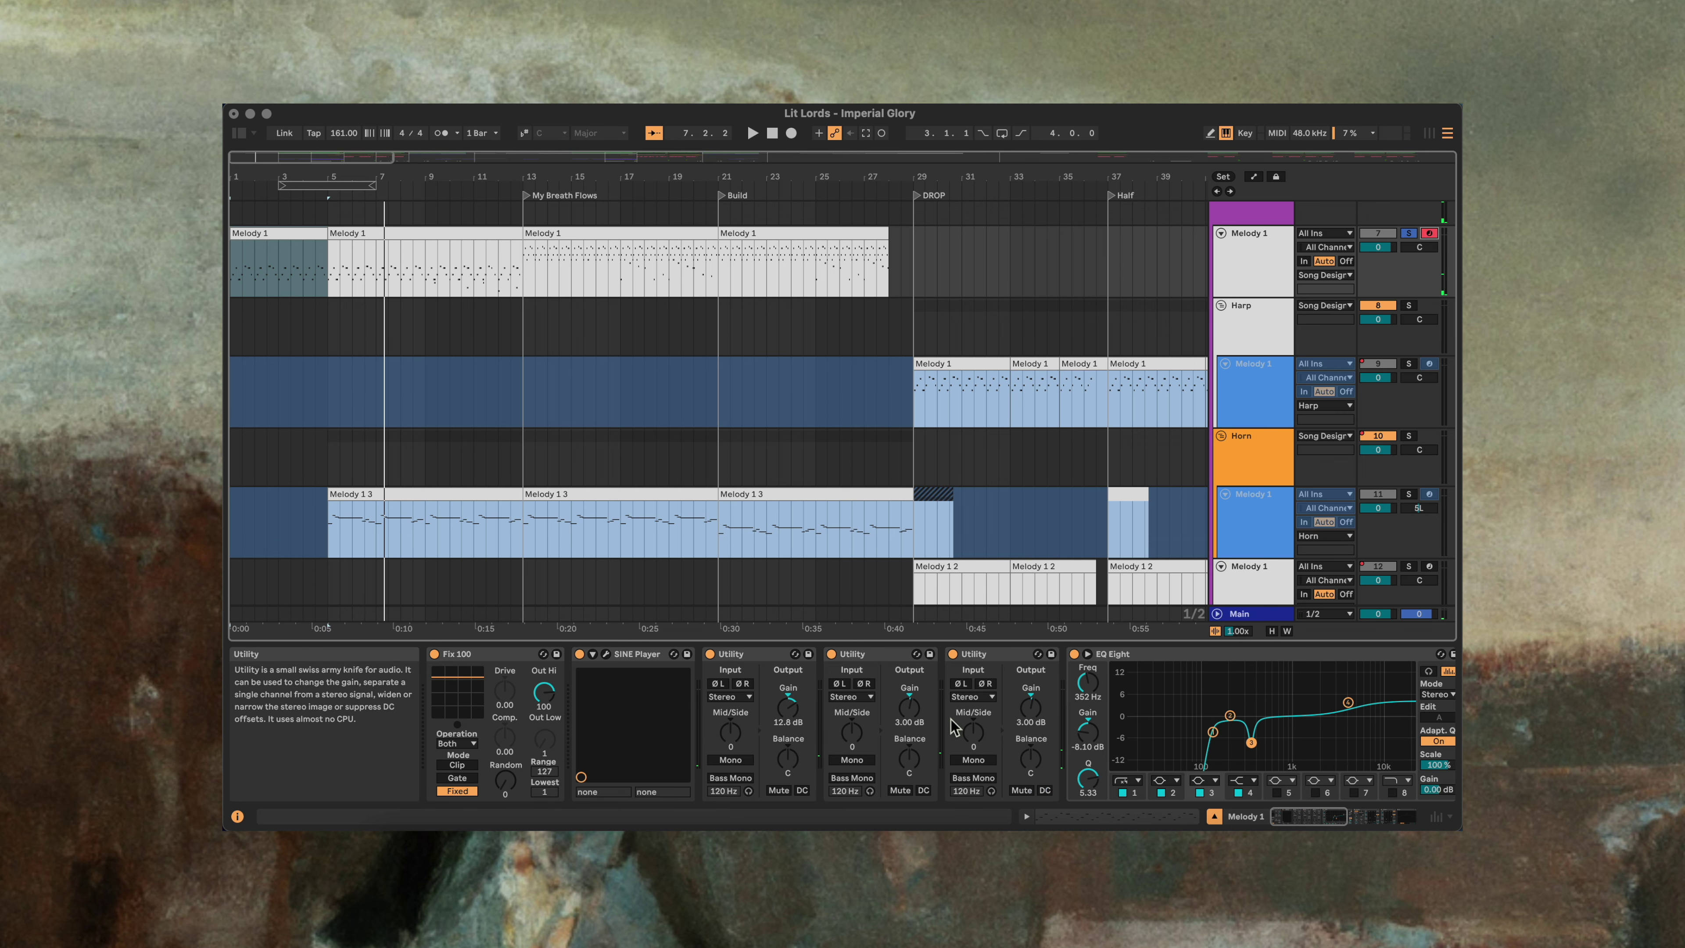
pyautogui.hscroll(-15, 954, 725)
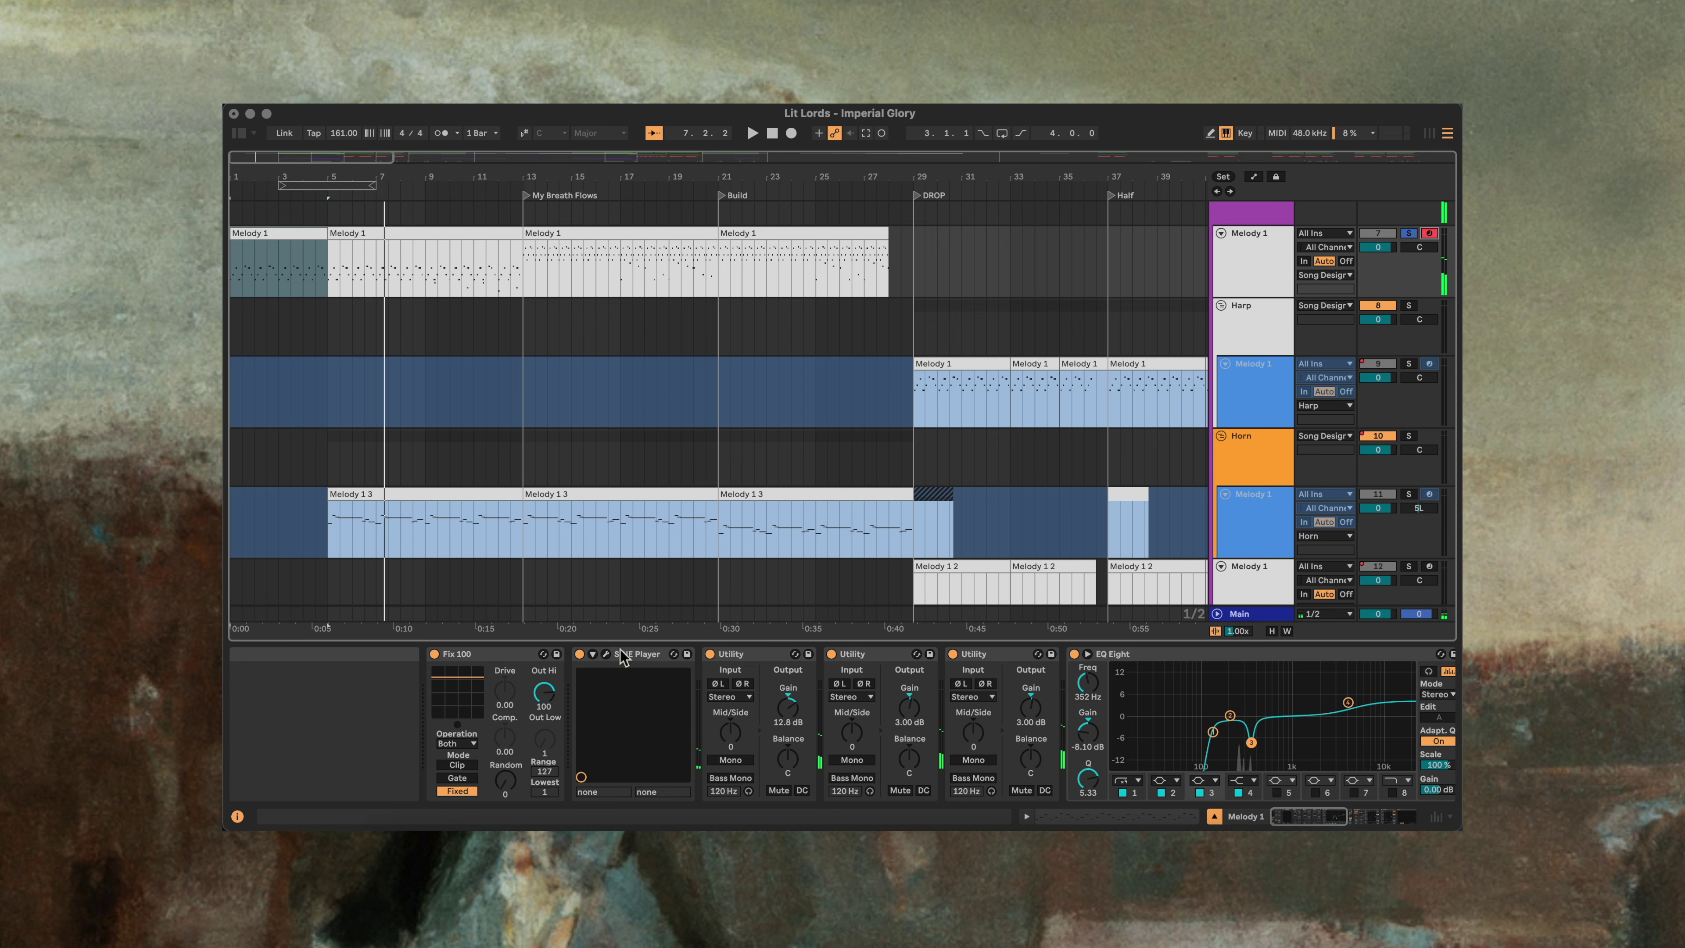
pyautogui.click(606, 654)
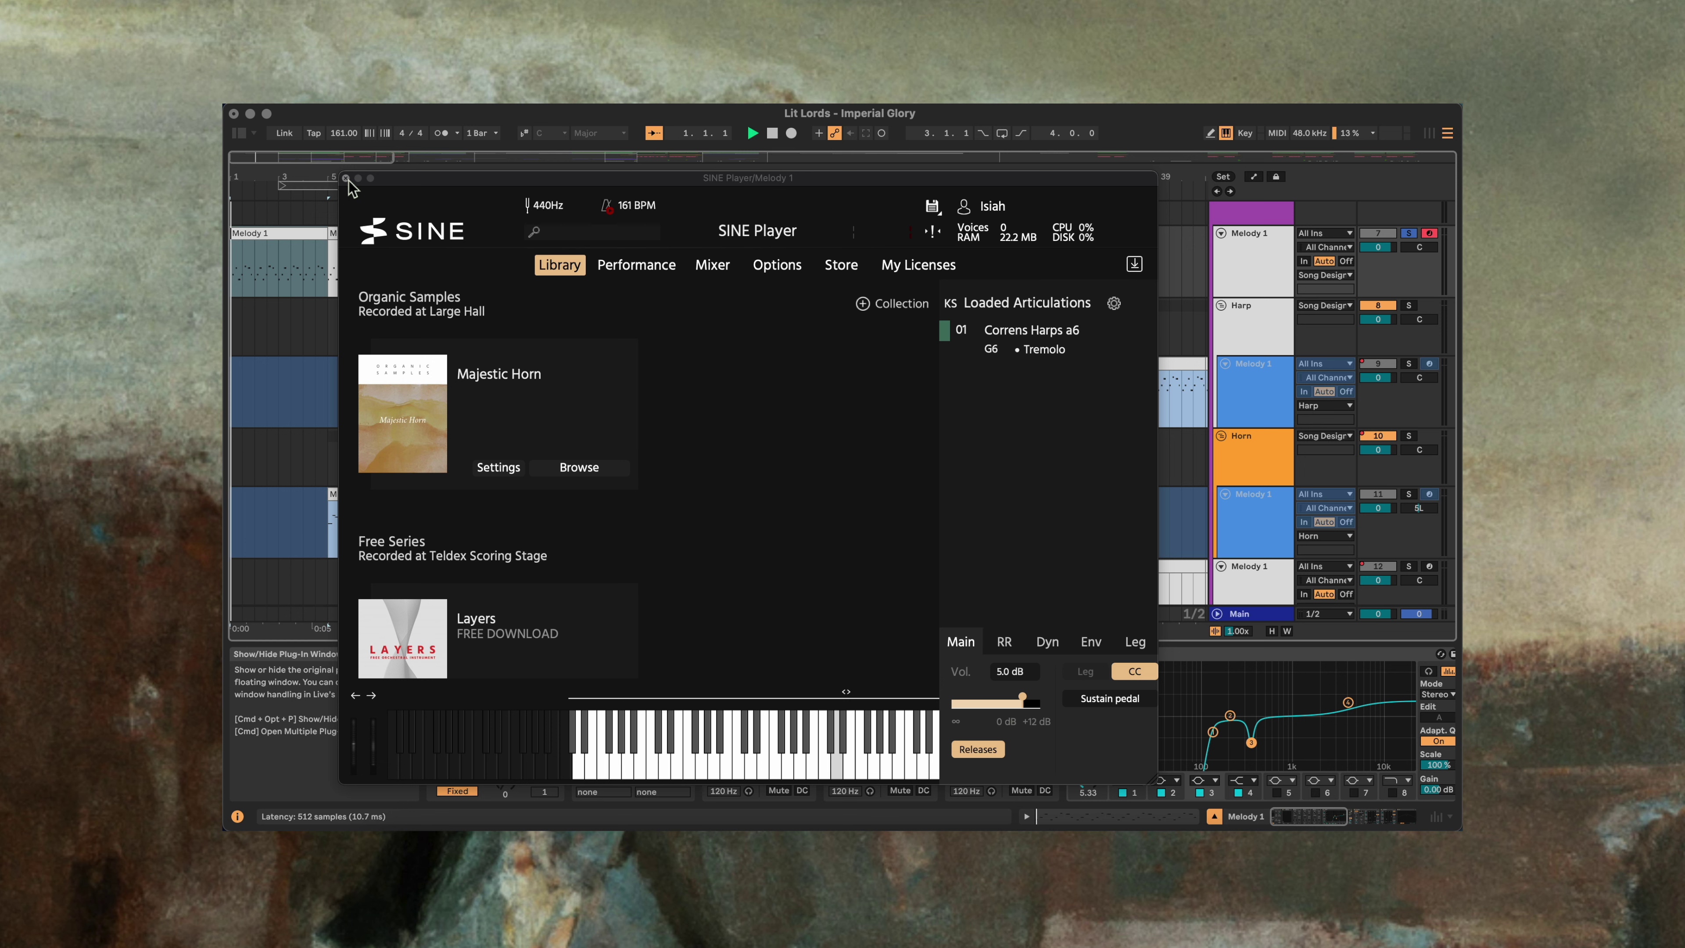
pyautogui.click(346, 178)
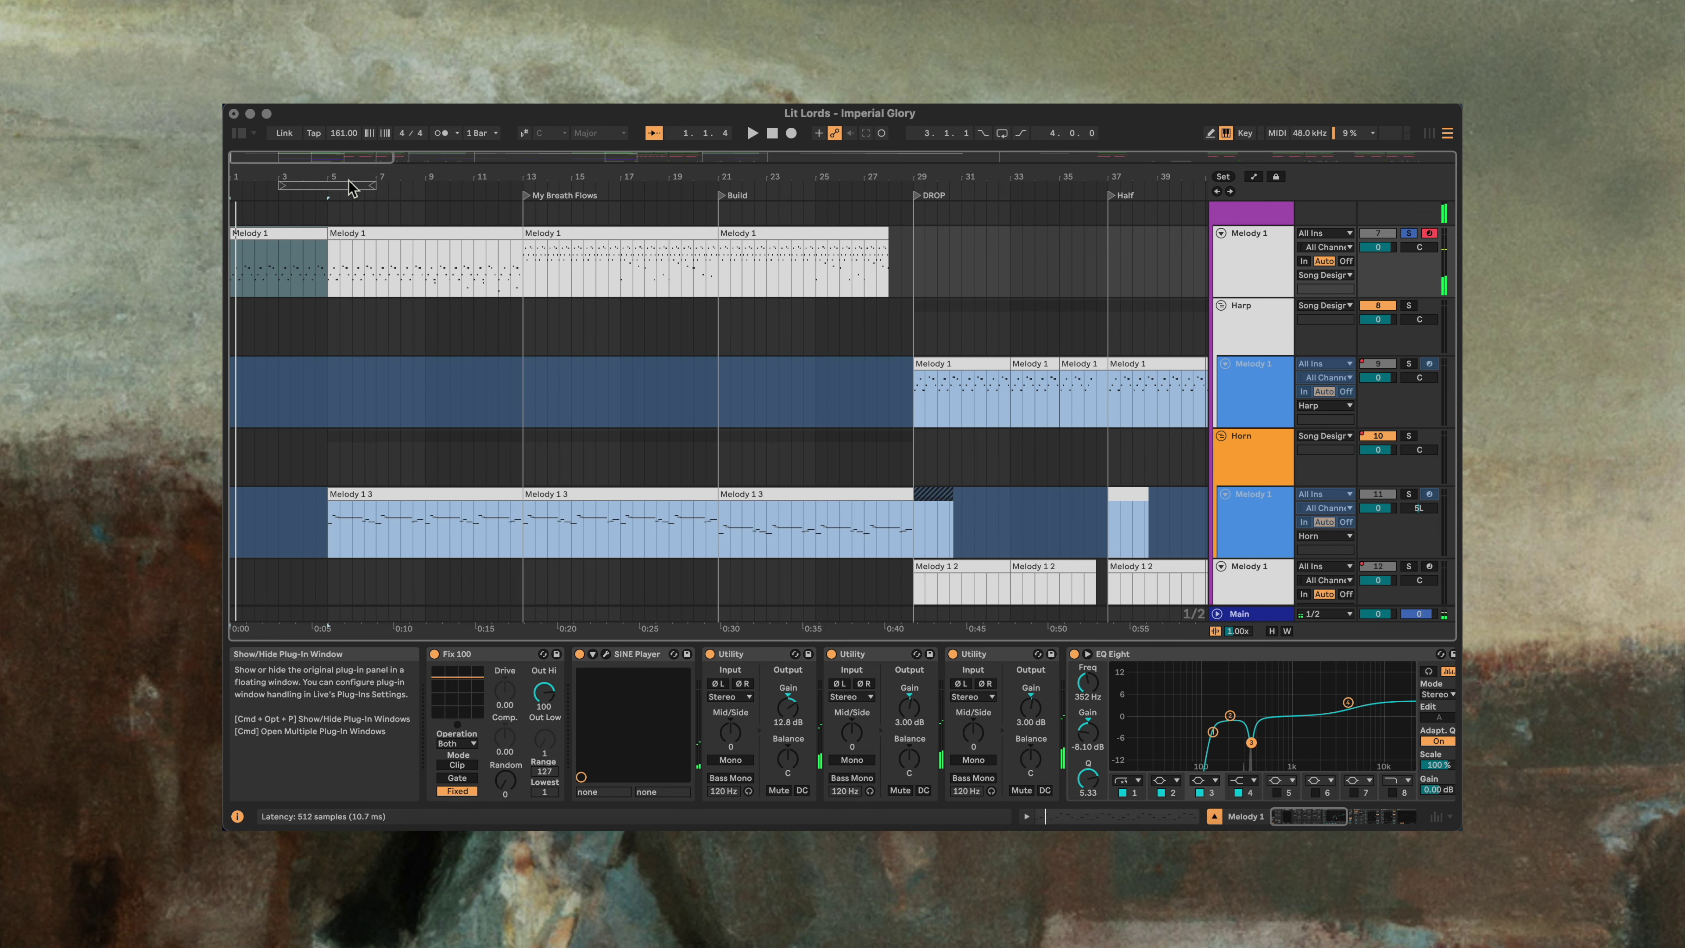
# Step: Transpose all notes of the first Melody 1 clip up one octave, play the clip and undo the transposition
pyautogui.doubleClick(302, 251)
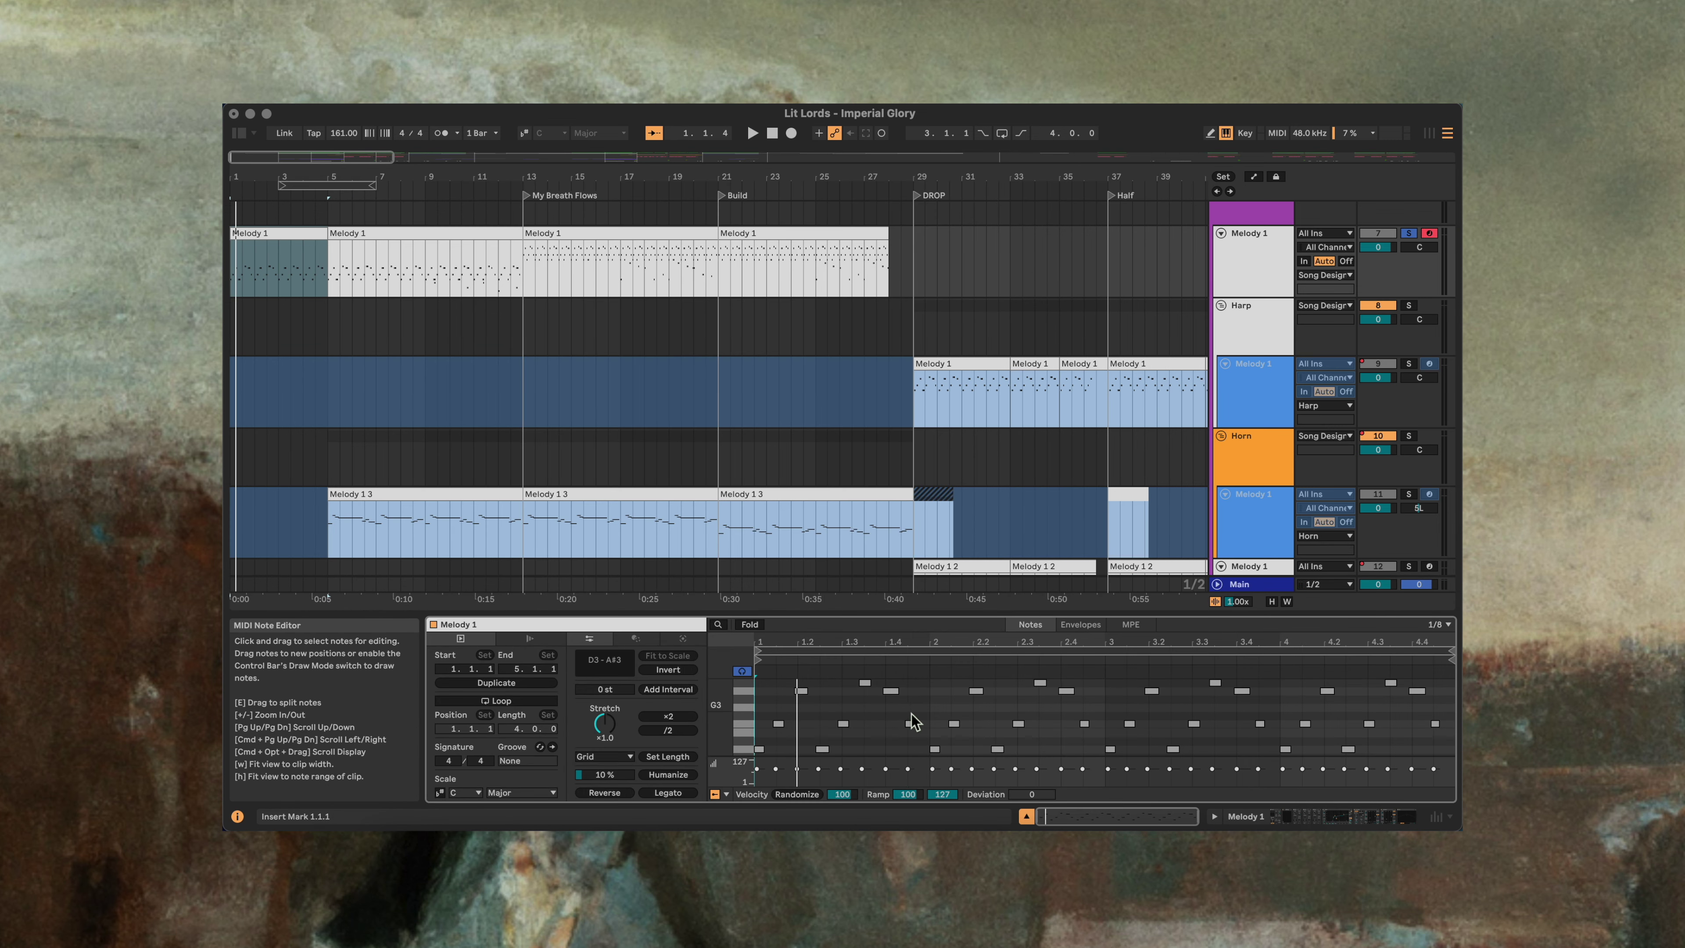
pyautogui.press('super+a')
pyautogui.hotkey('shift', 'Up')
pyautogui.press('space')
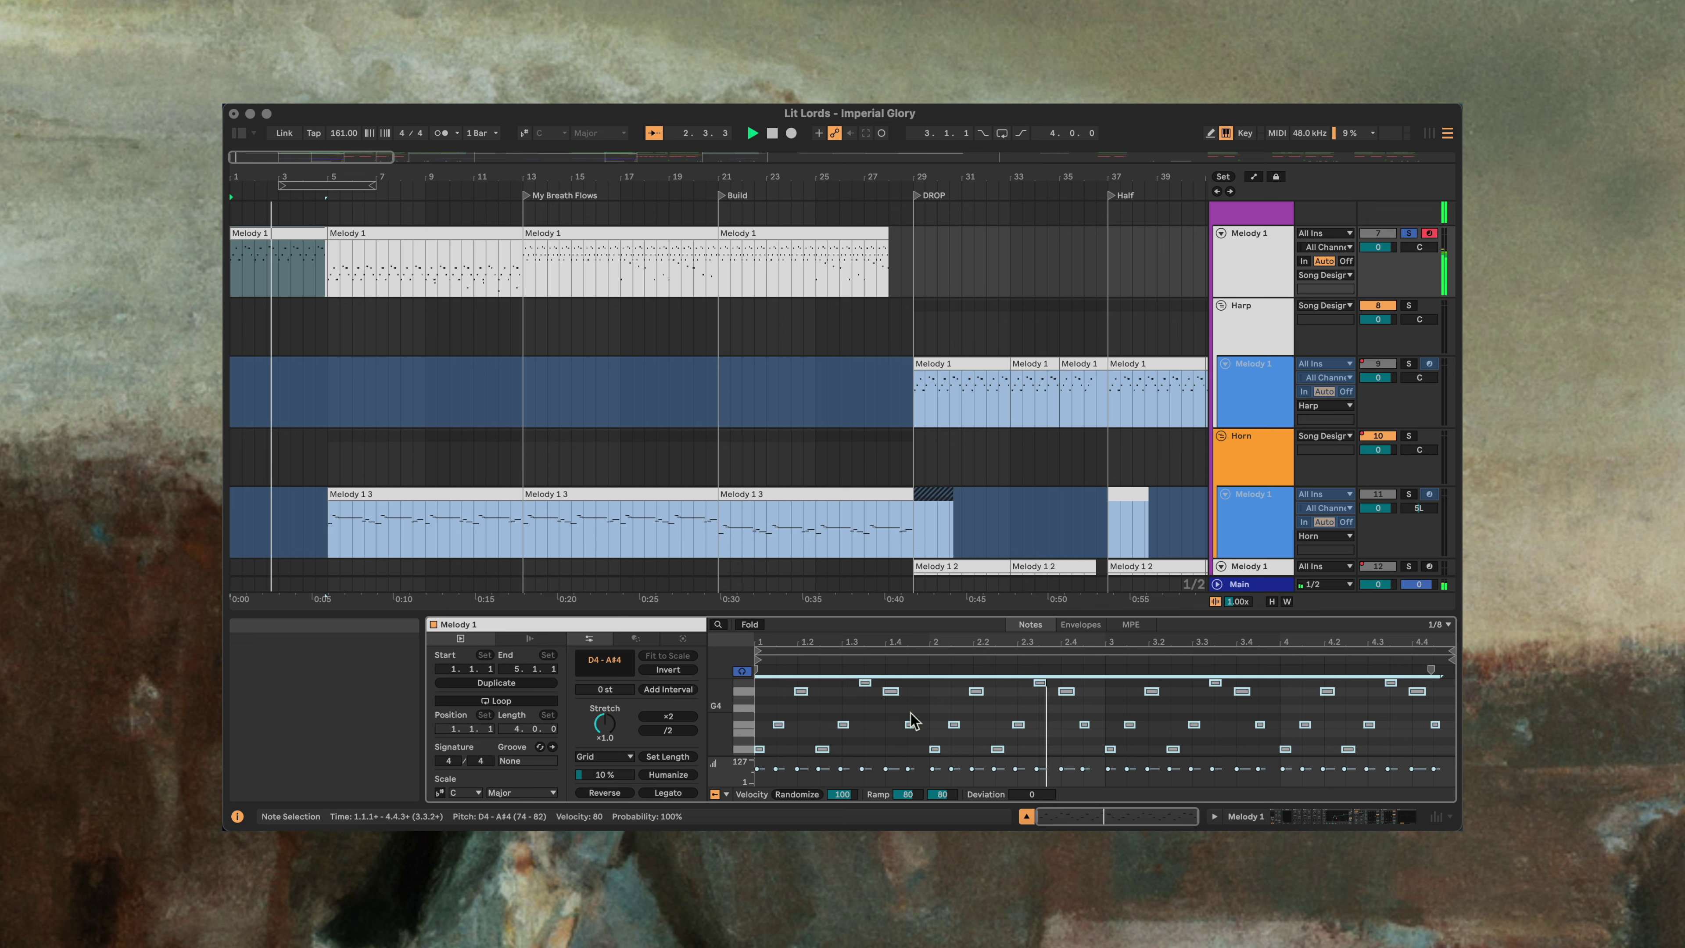
pyautogui.press('super+z')
# Step: Solo the Harp group's Melody 1 track, play it from the DROP and show the Harp group's effect devices
pyautogui.click(915, 393)
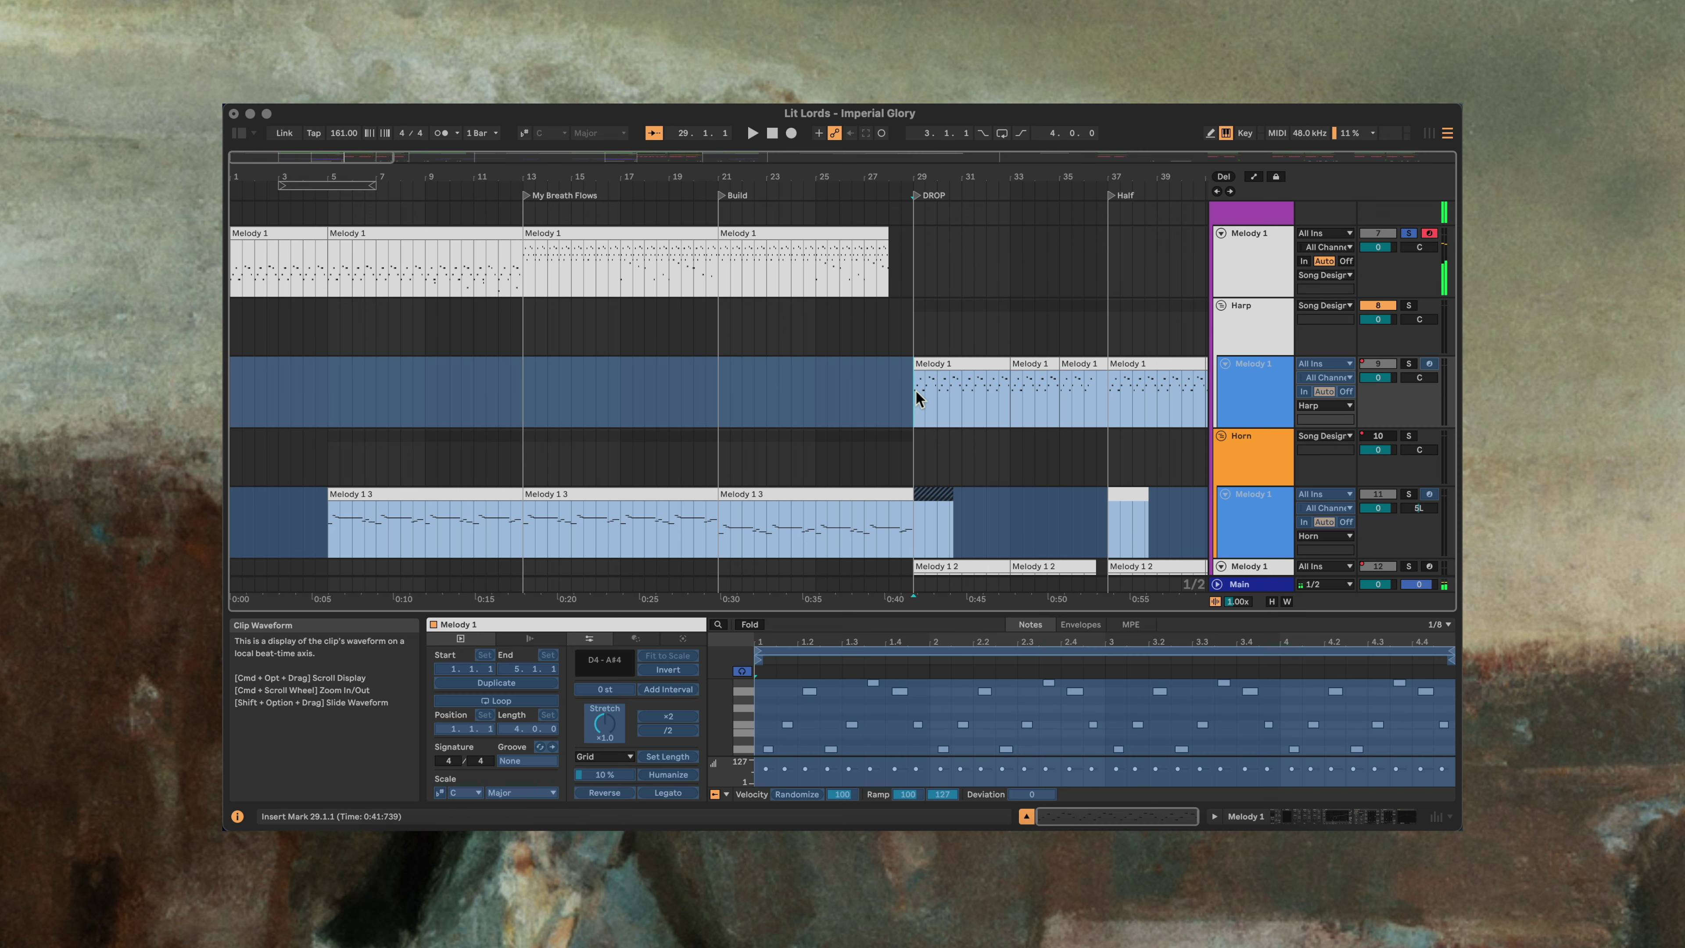
pyautogui.press('s')
pyautogui.press('space')
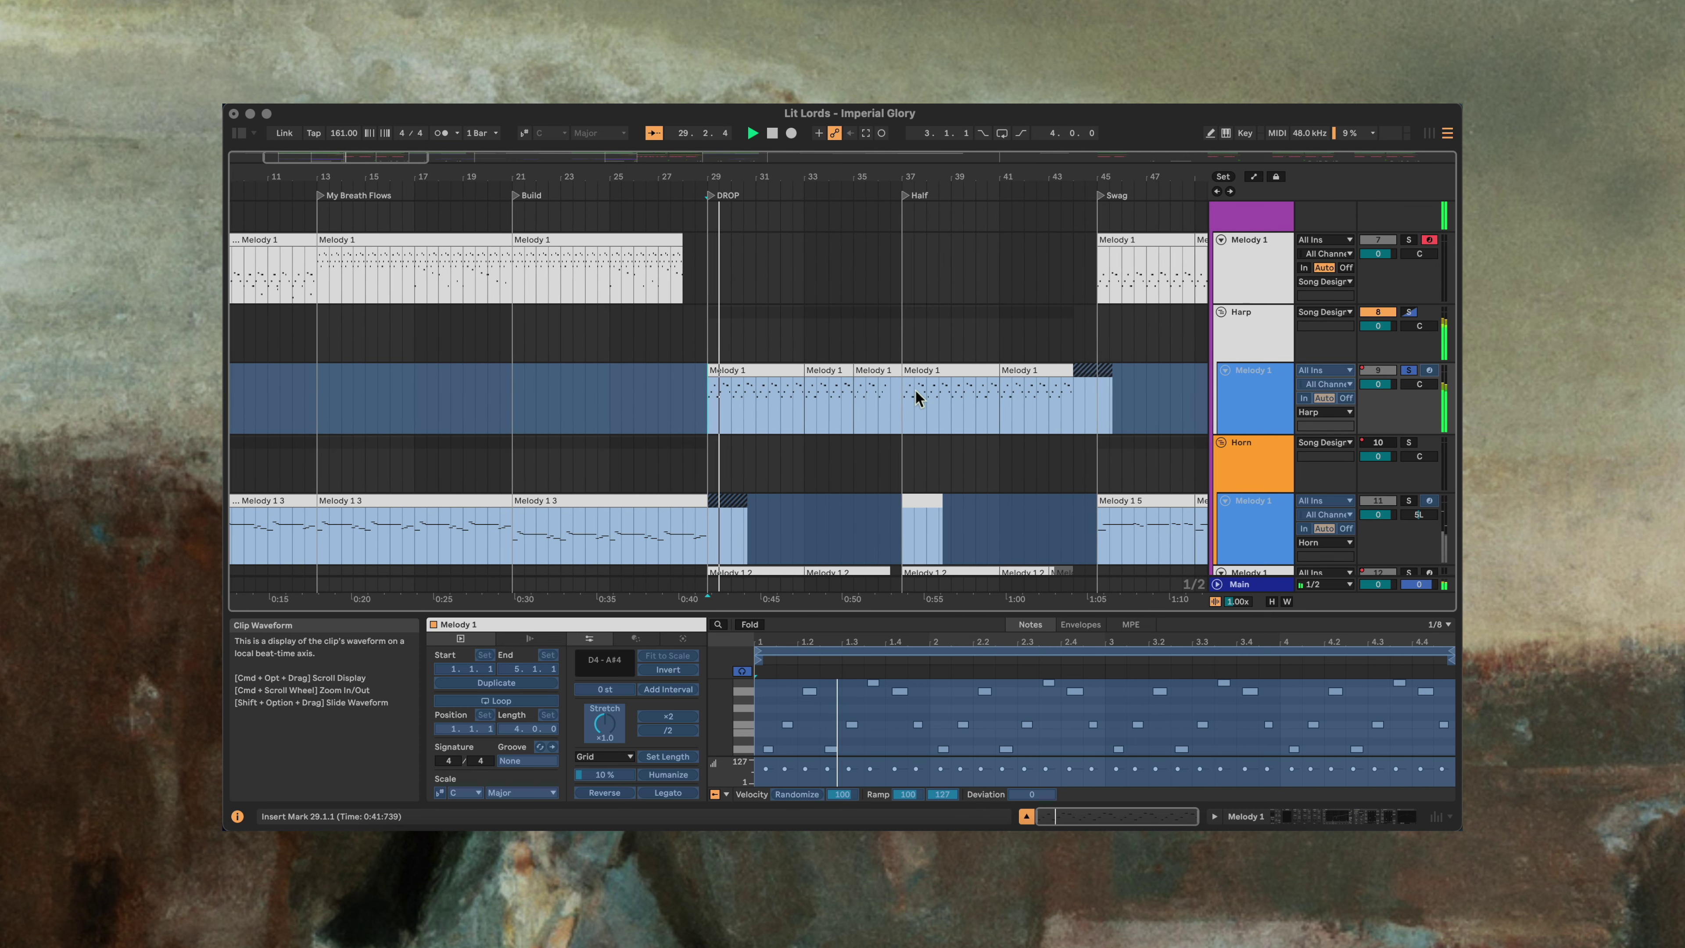
pyautogui.click(1235, 339)
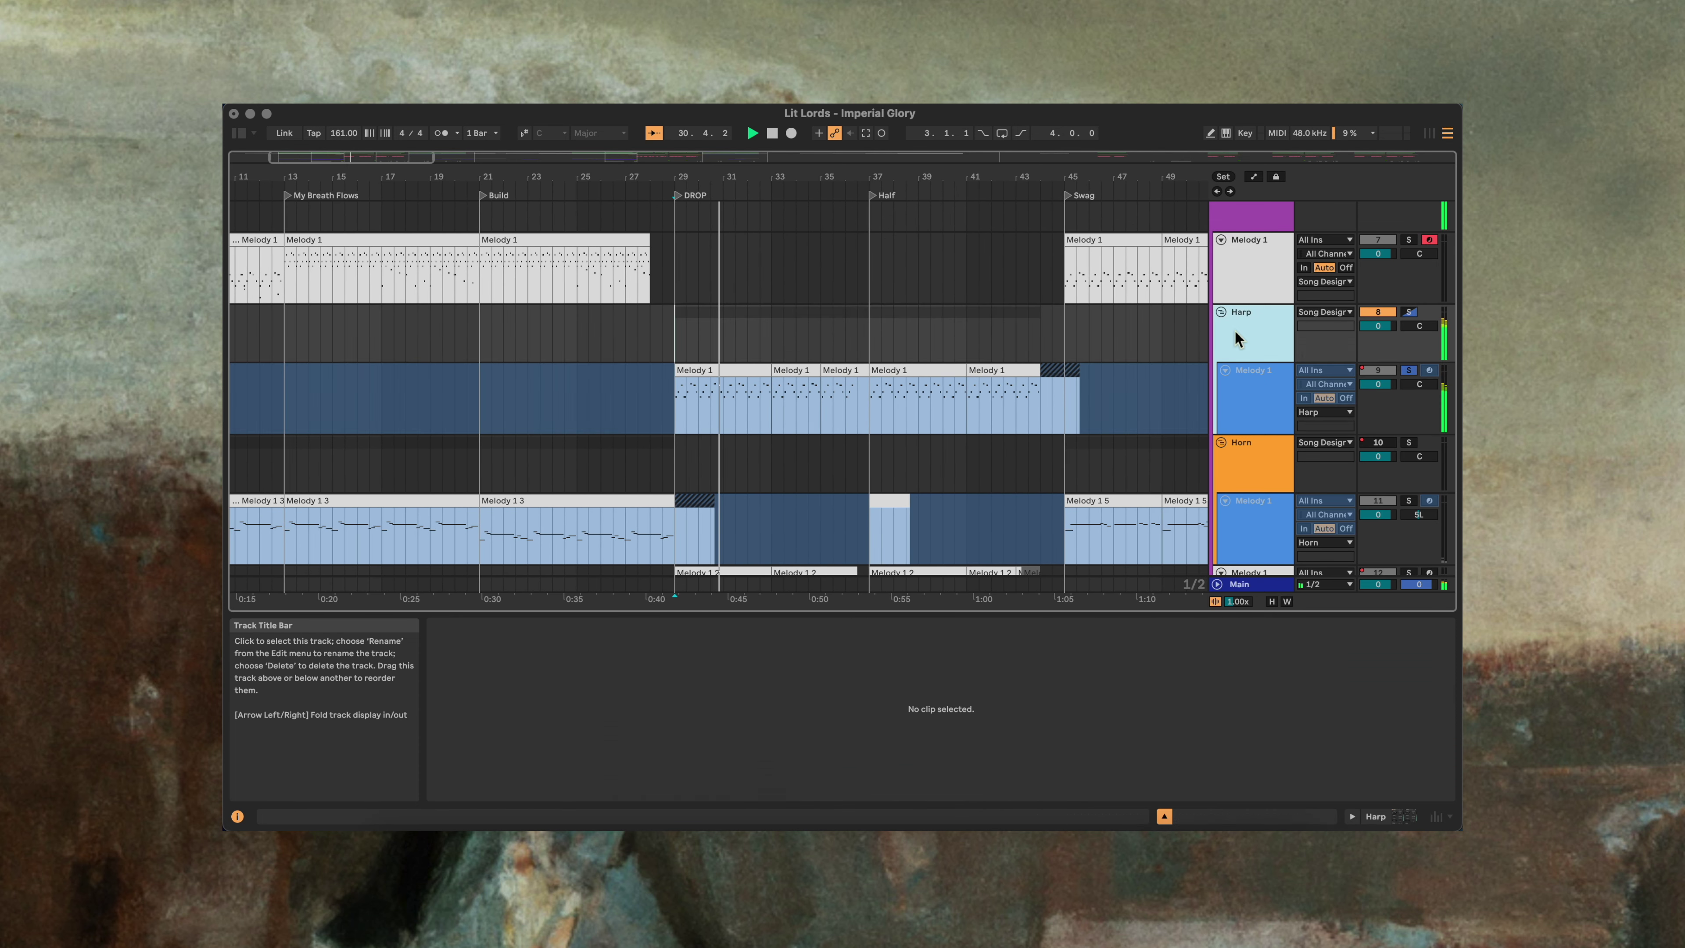
pyautogui.doubleClick(1235, 338)
# Step: Play the harp melody from the DROP with Main Drums soloed and add the Melody 1 track below the Horn group to the solo
pyautogui.scroll(10, 553, 573)
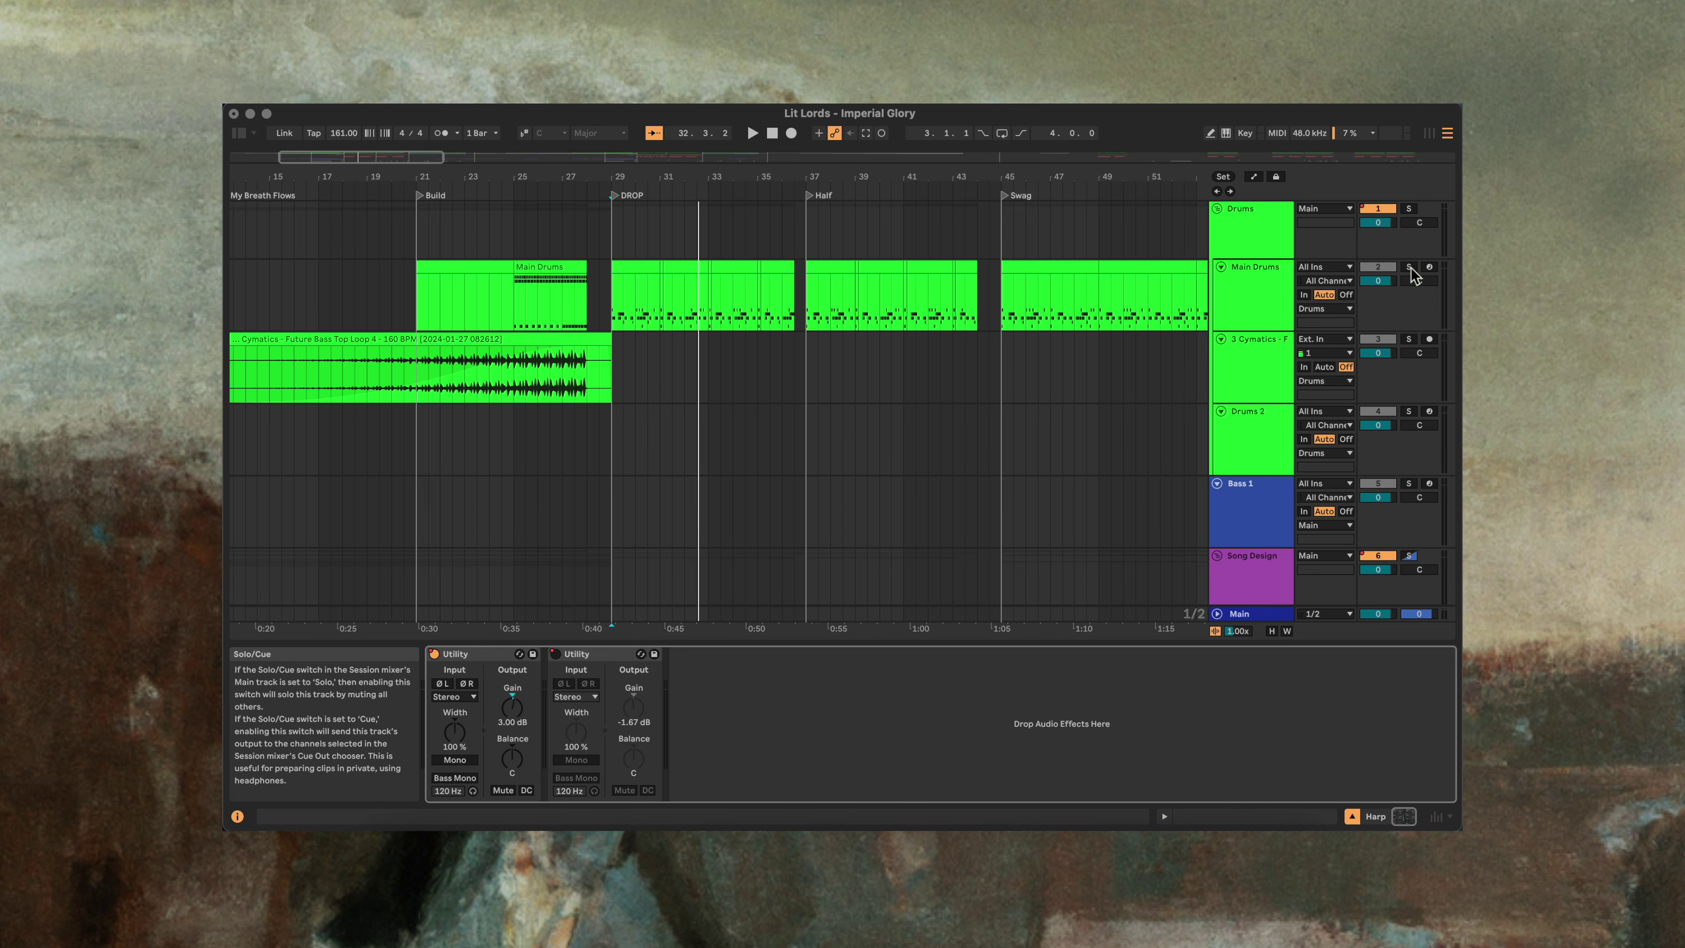
pyautogui.scroll(-15, 1413, 275)
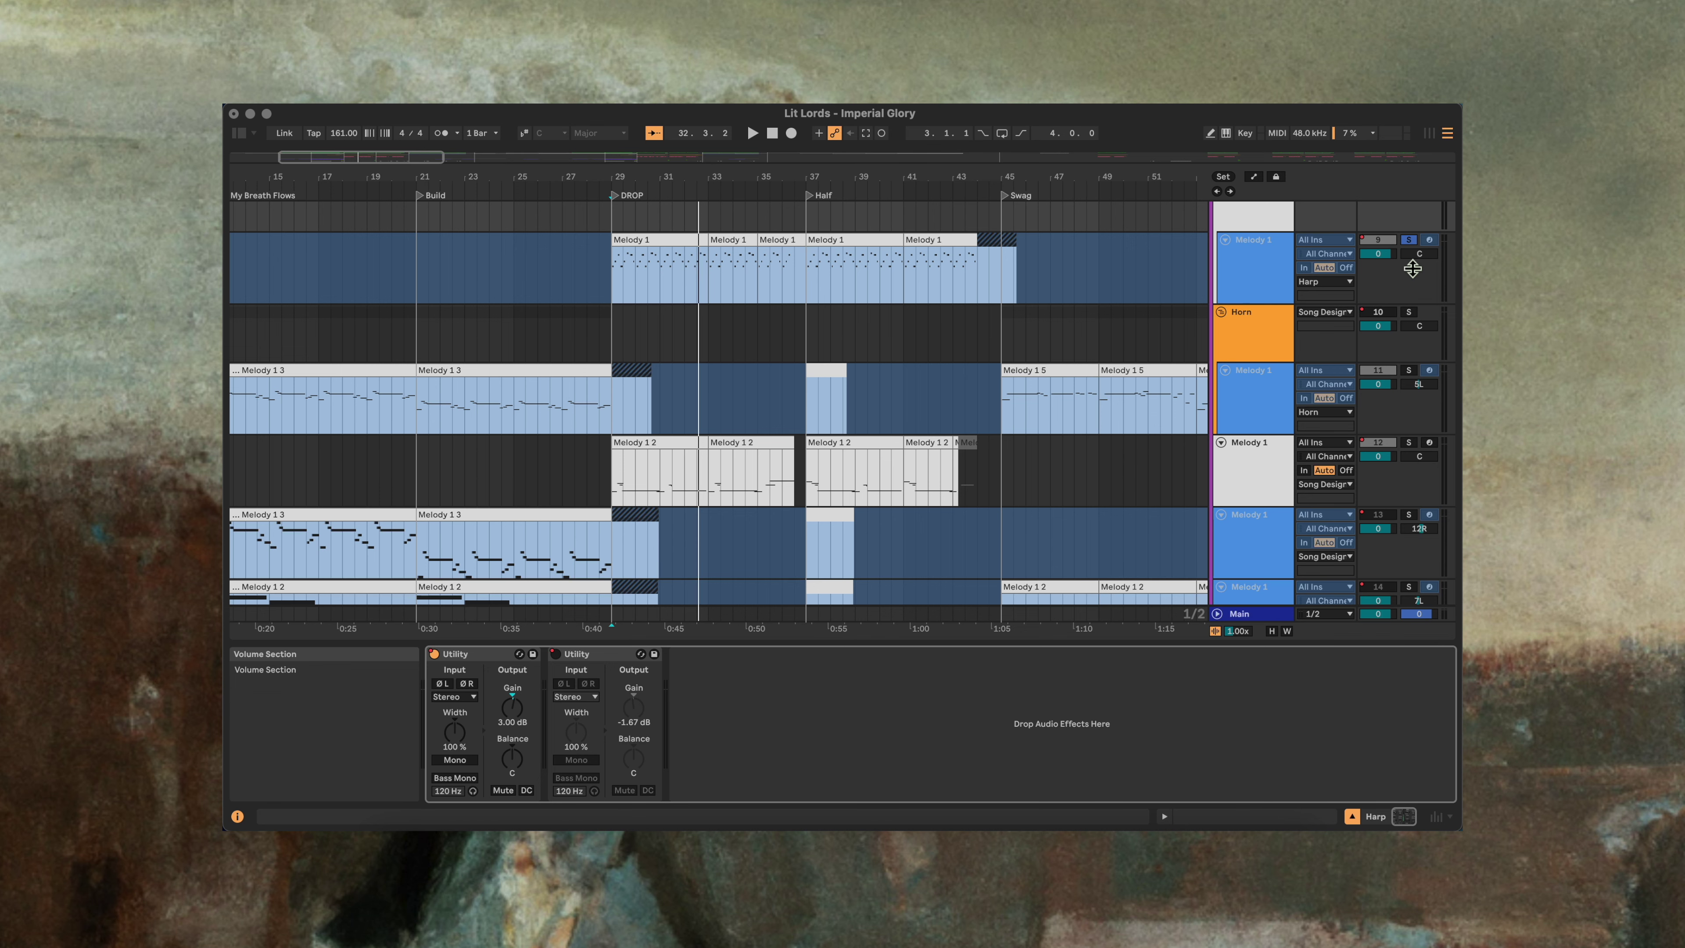
pyautogui.press('space')
pyautogui.scroll(10, 1413, 268)
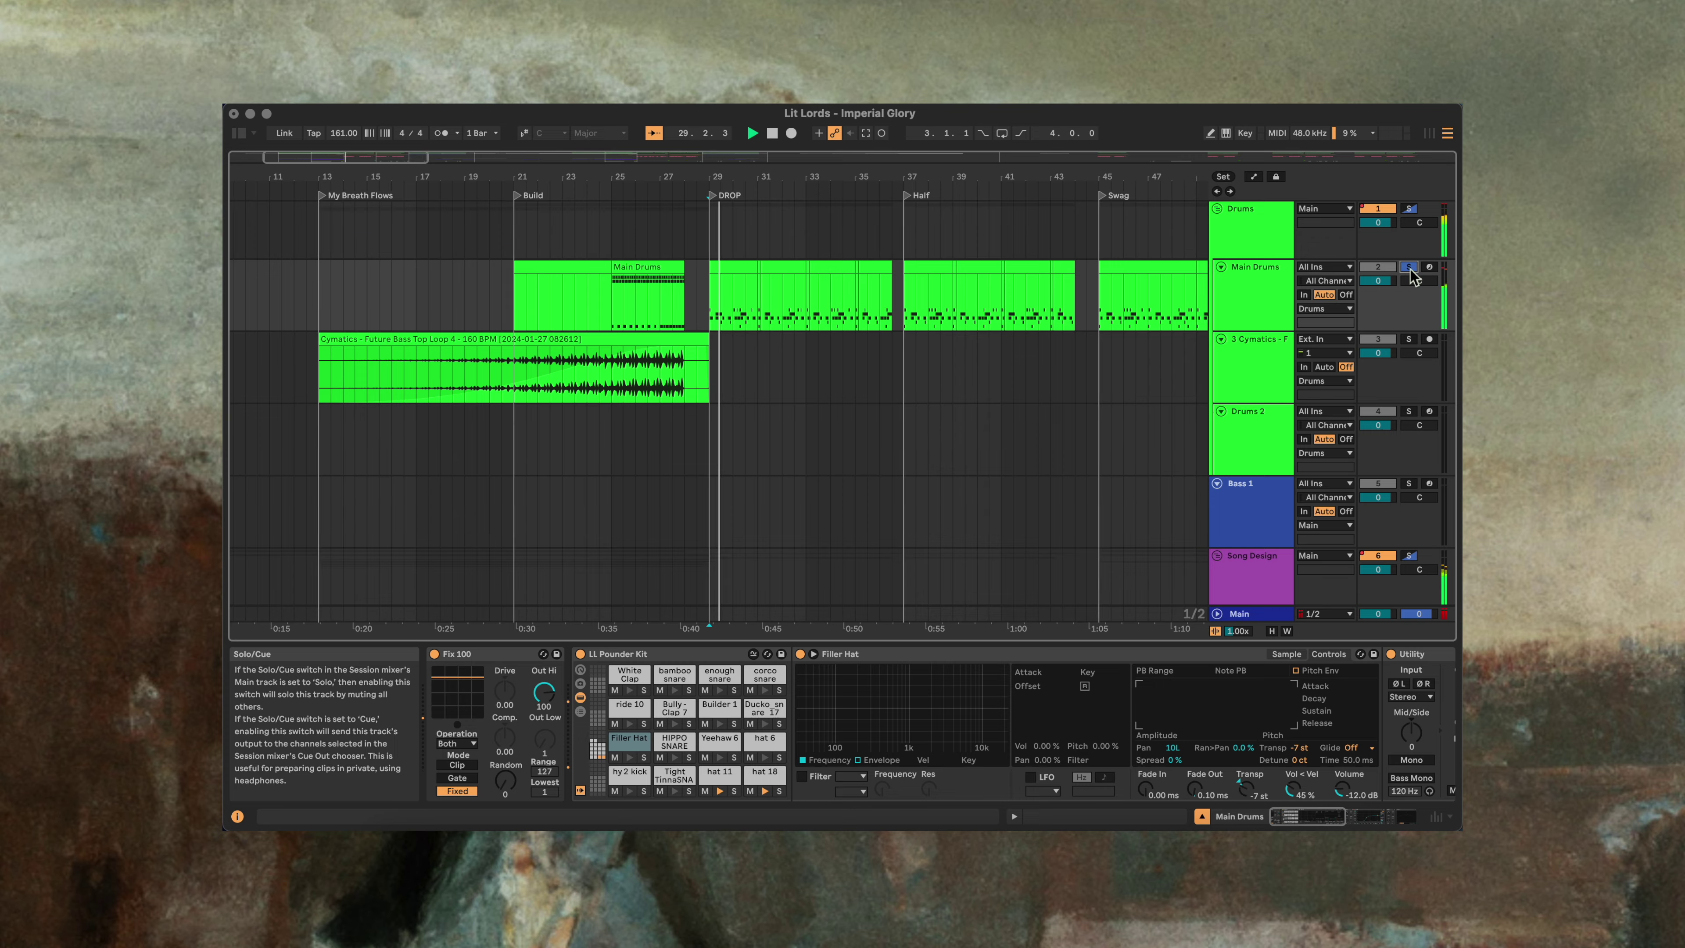
pyautogui.scroll(-10, 1412, 272)
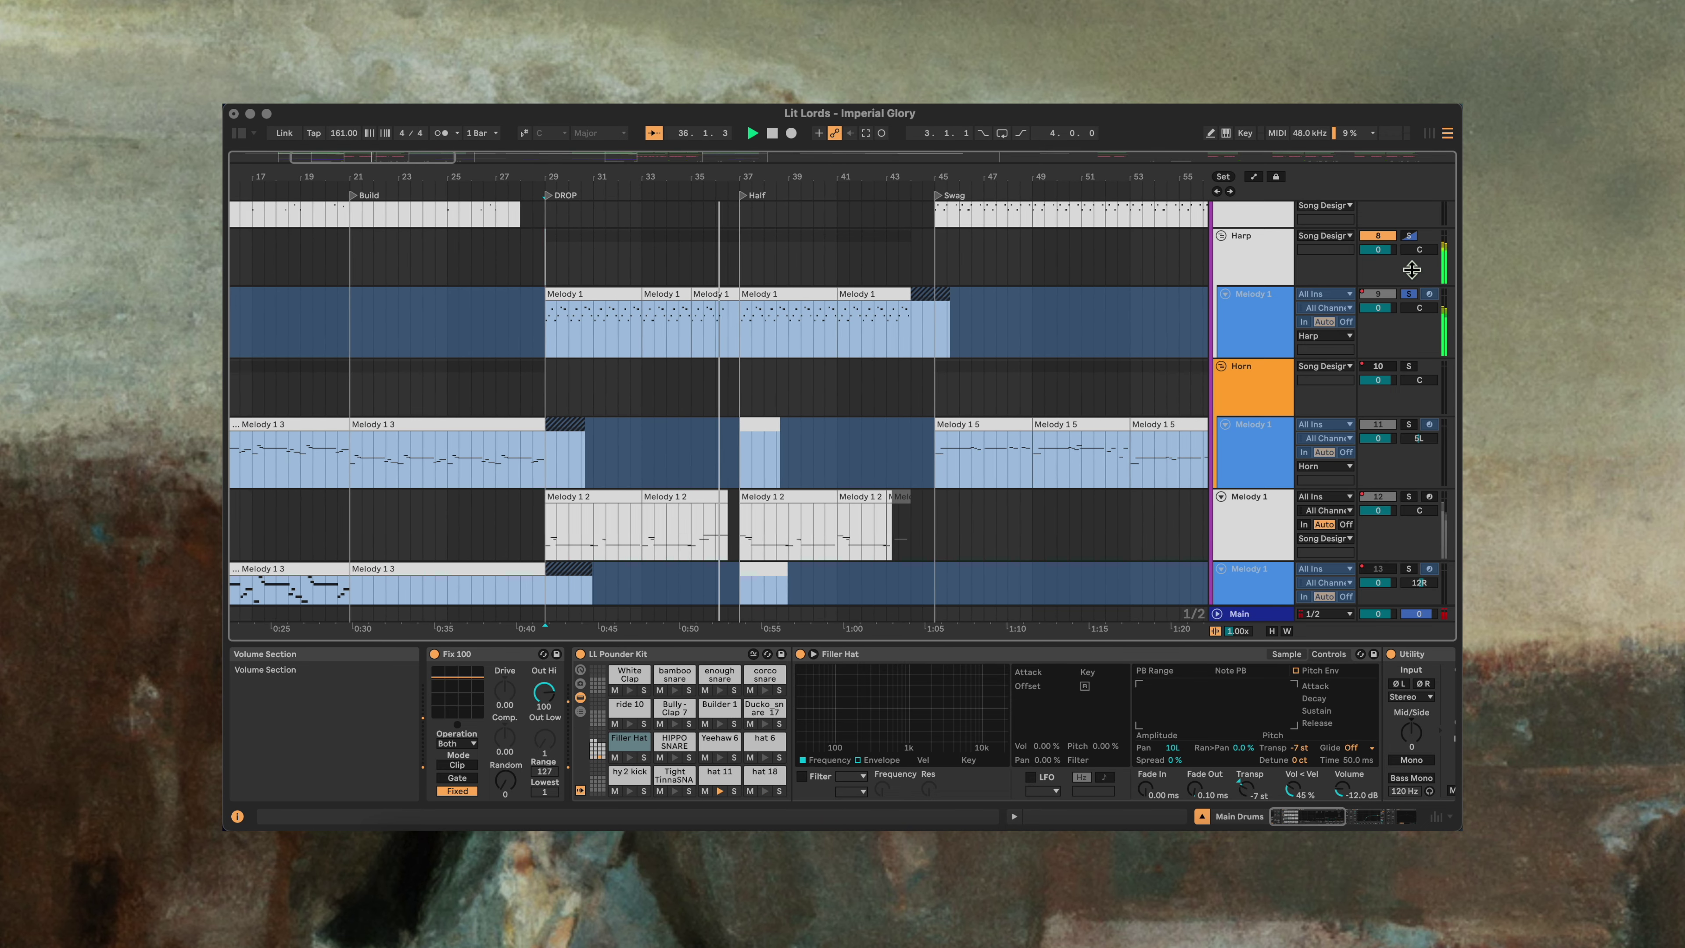
pyautogui.click(1410, 497)
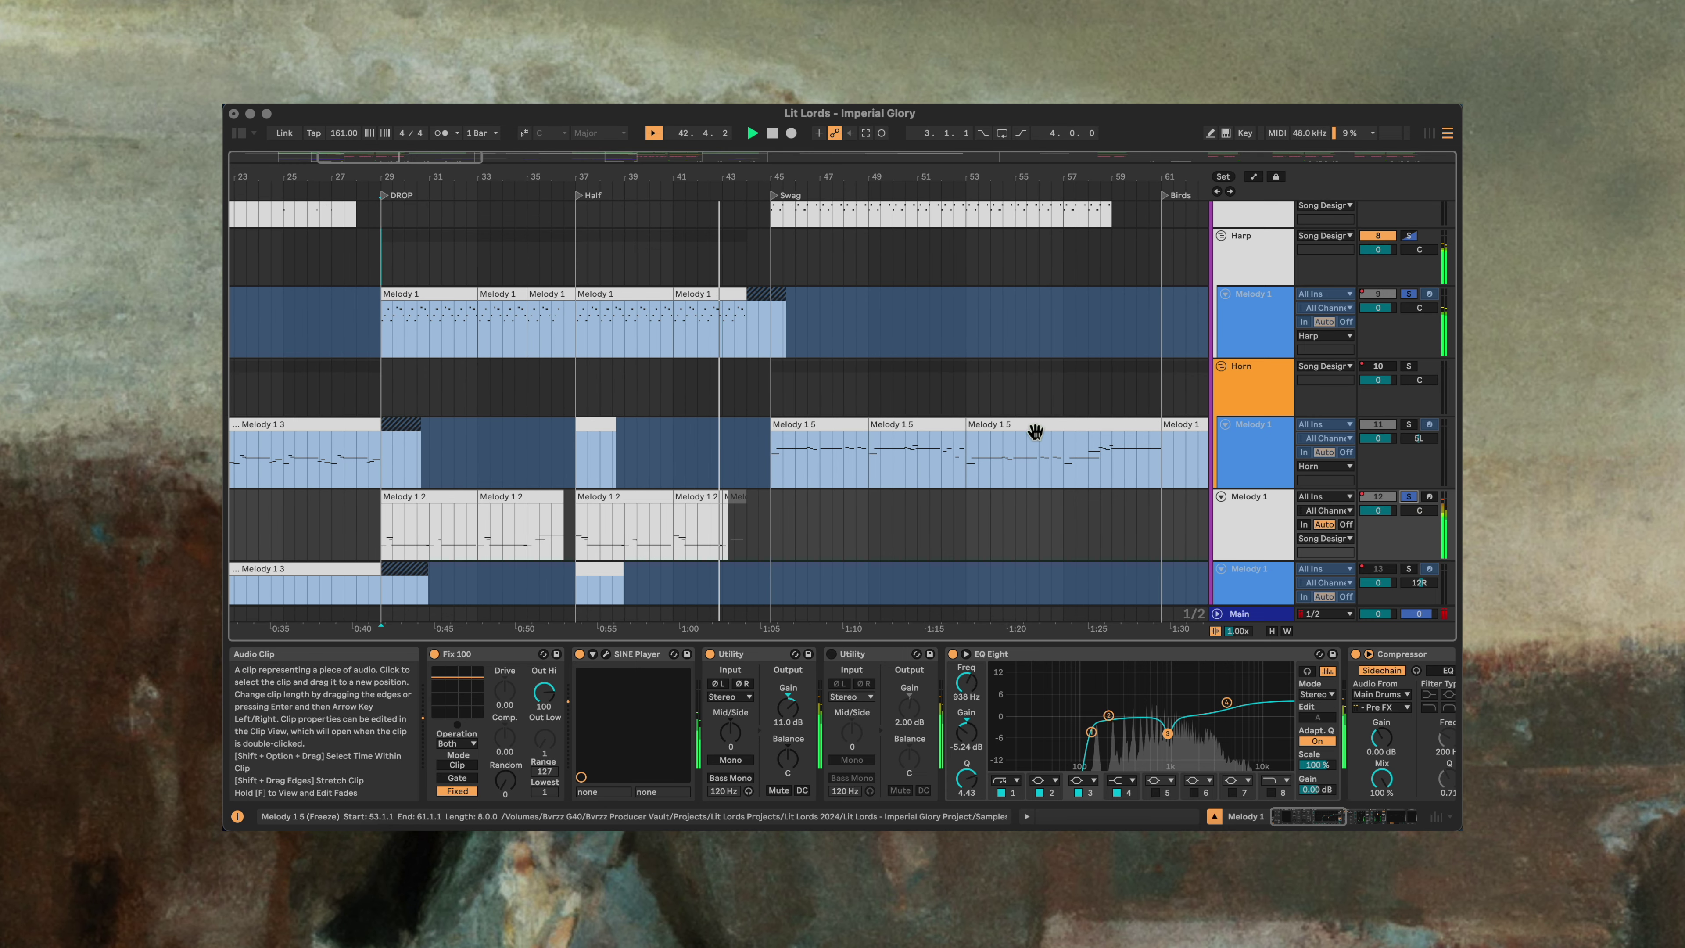
pyautogui.press('space')
# Step: Set the insert marker at the DROP and fold all the track groups in the arrangement
pyautogui.hscroll(-10, 1032, 429)
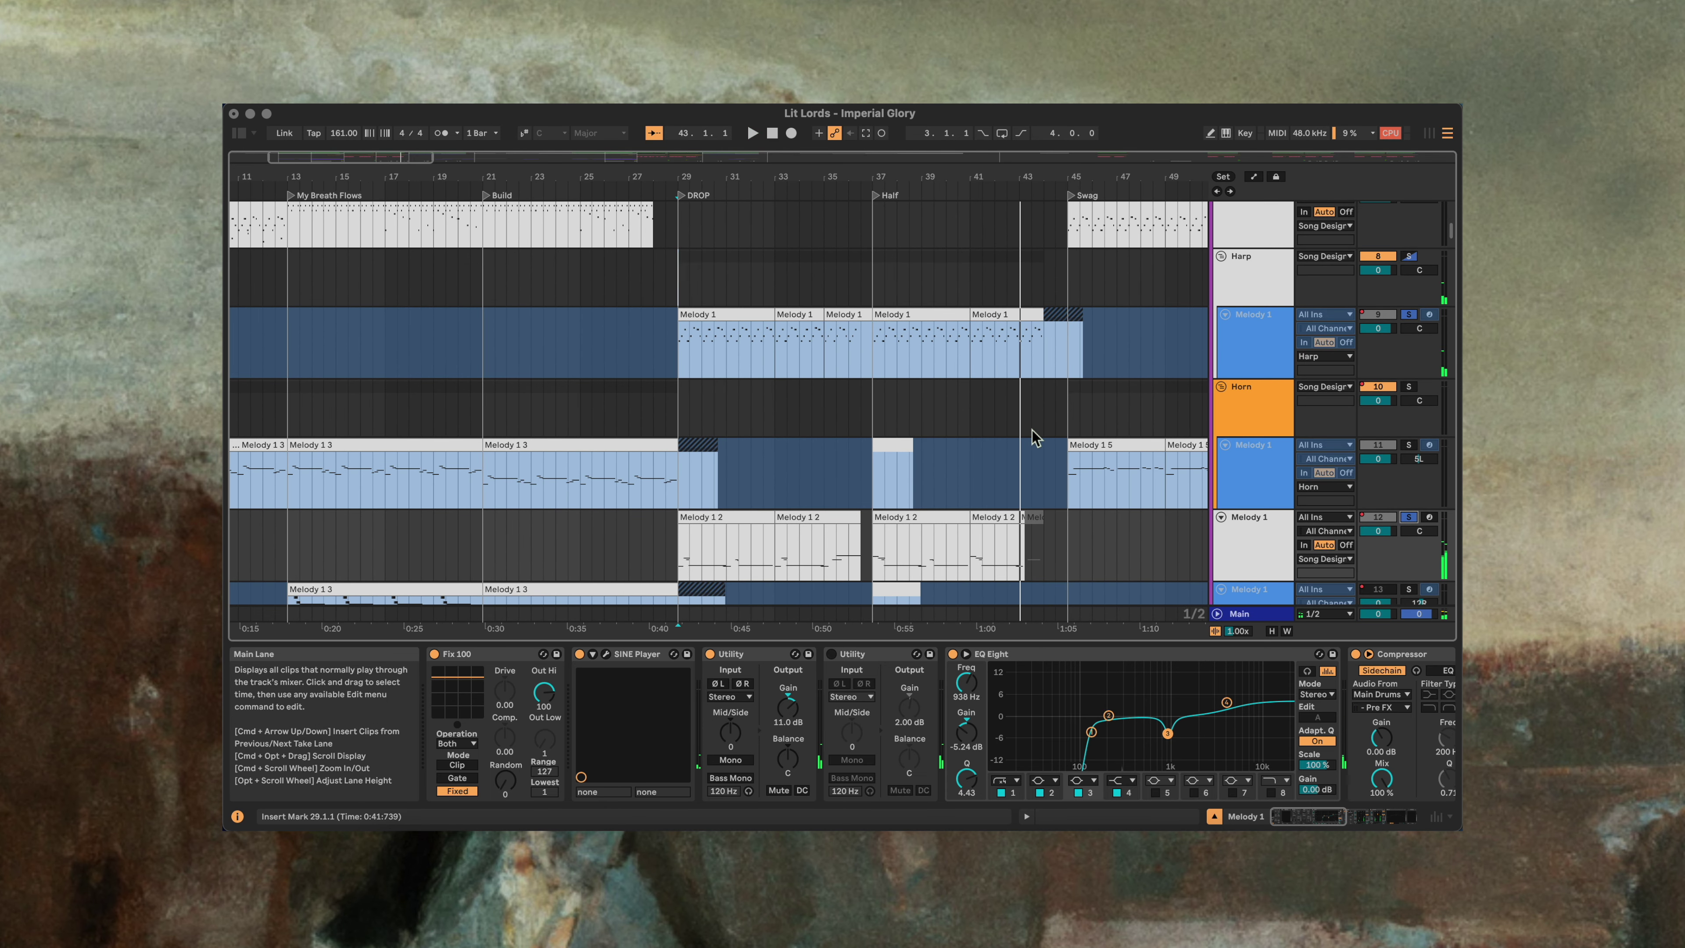
pyautogui.click(678, 343)
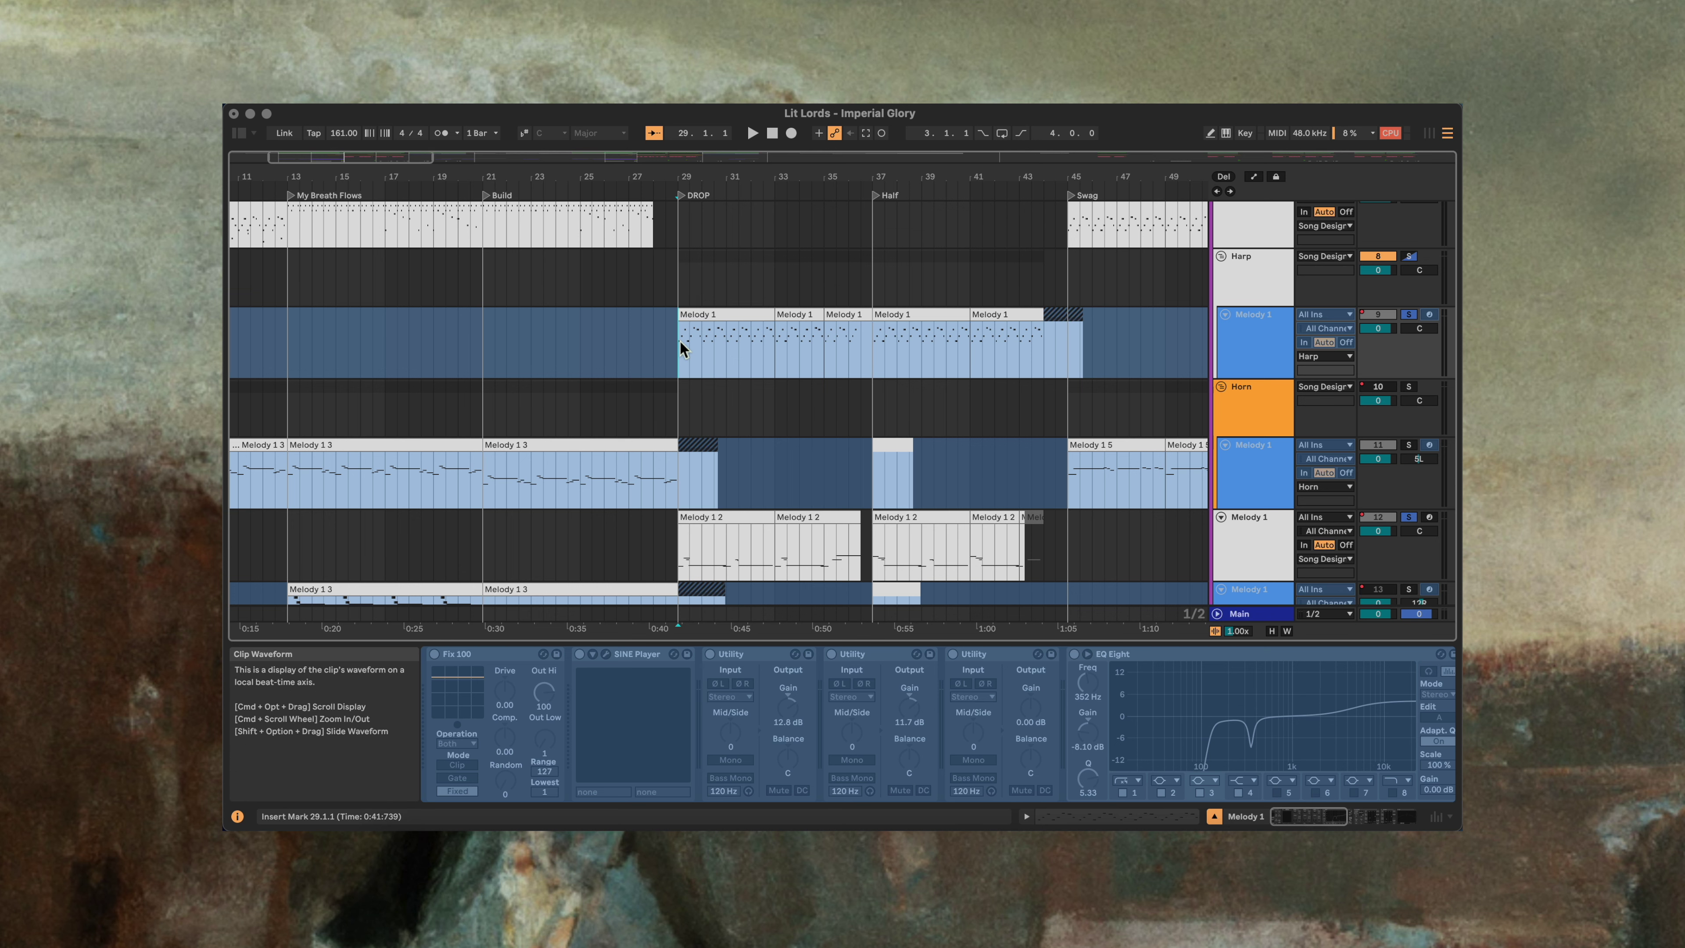
pyautogui.press('super+alt+u')
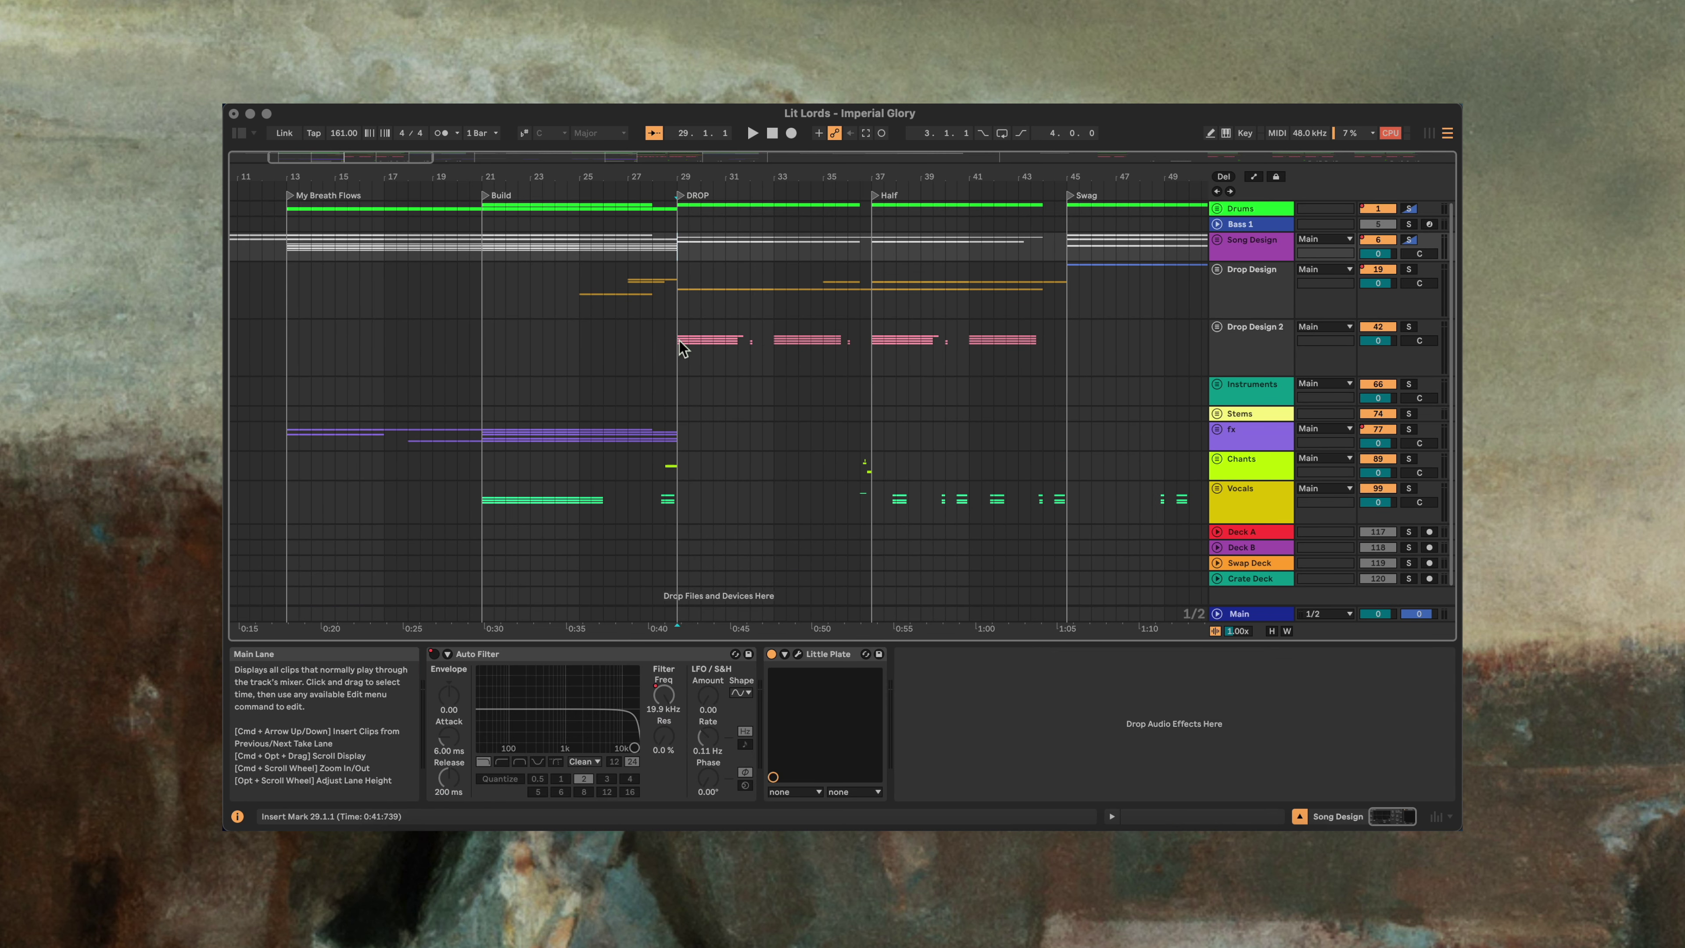
# Step: Solo the Drop Design group and play it from the DROP
pyautogui.click(680, 291)
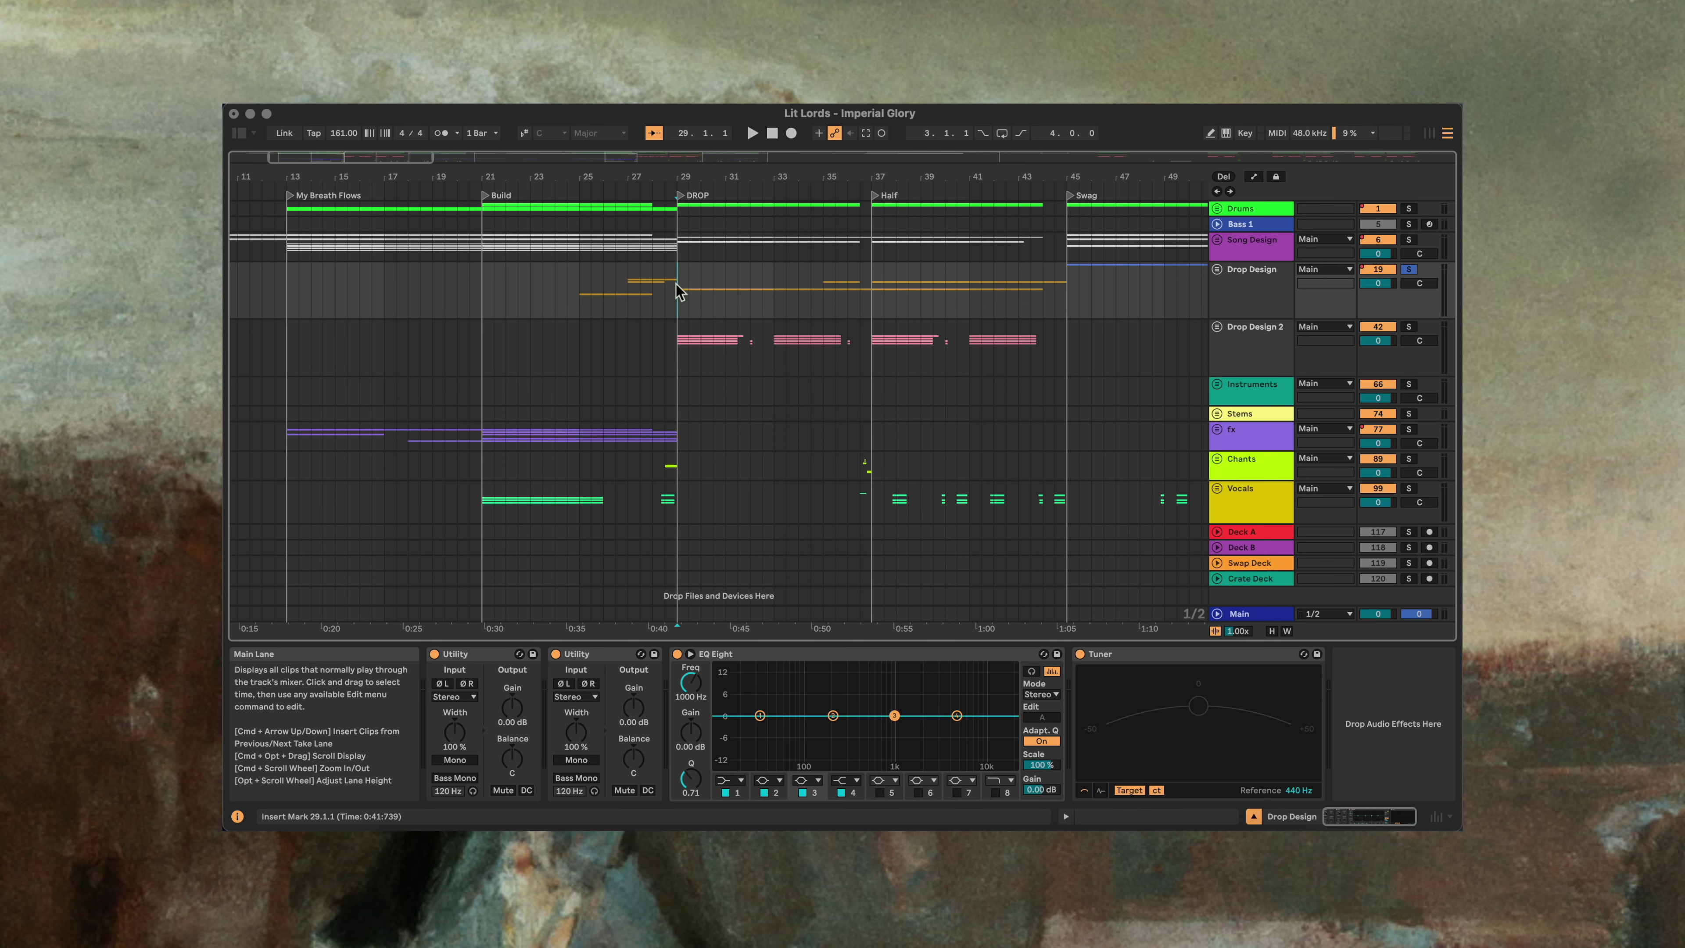
pyautogui.press('space')
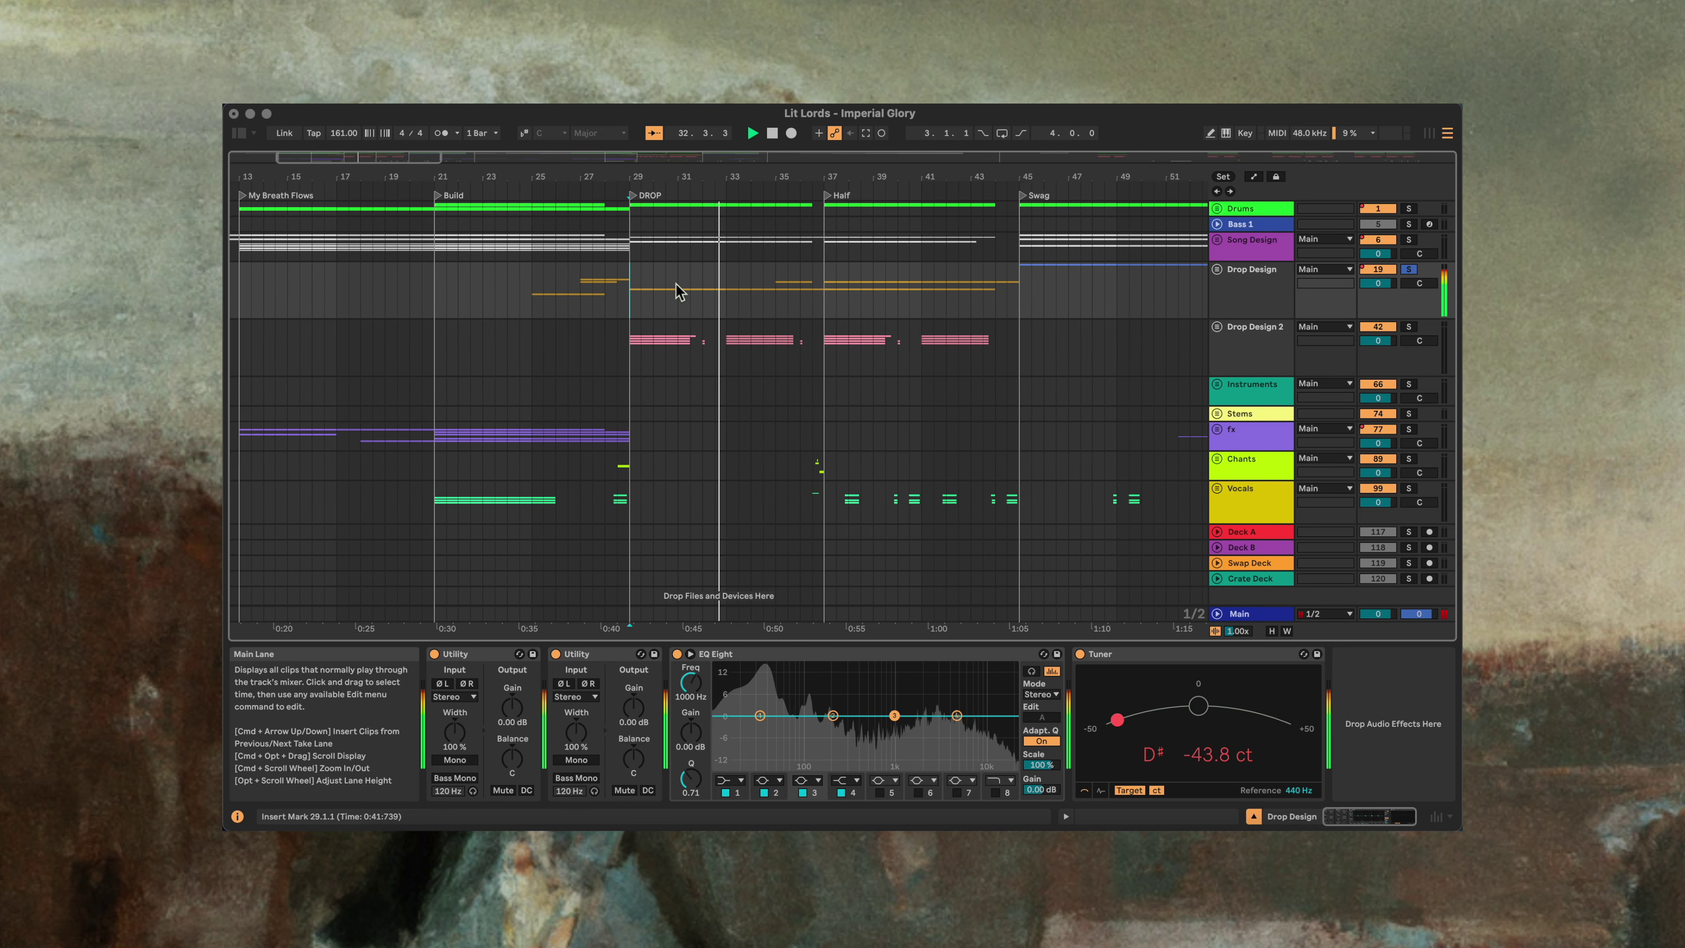
pyautogui.press('space')
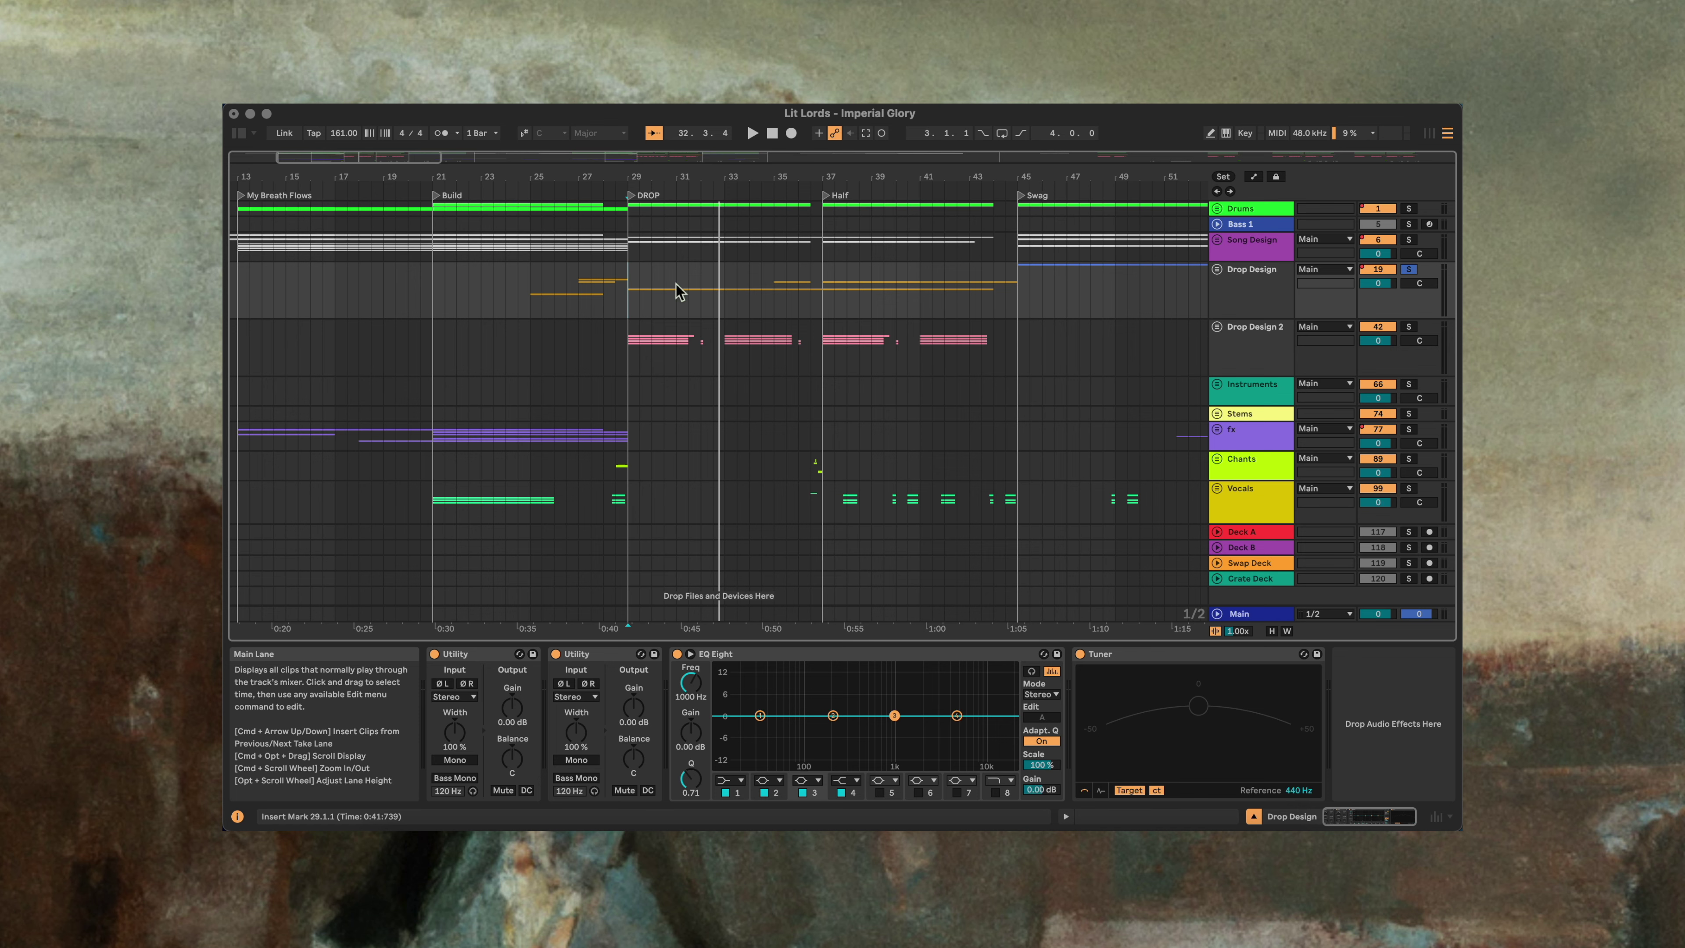
# Step: Unfold the Drop Design group, solo the 32 Vital track and play it from the DROP
pyautogui.click(631, 285)
pyautogui.scroll(-10, 631, 285)
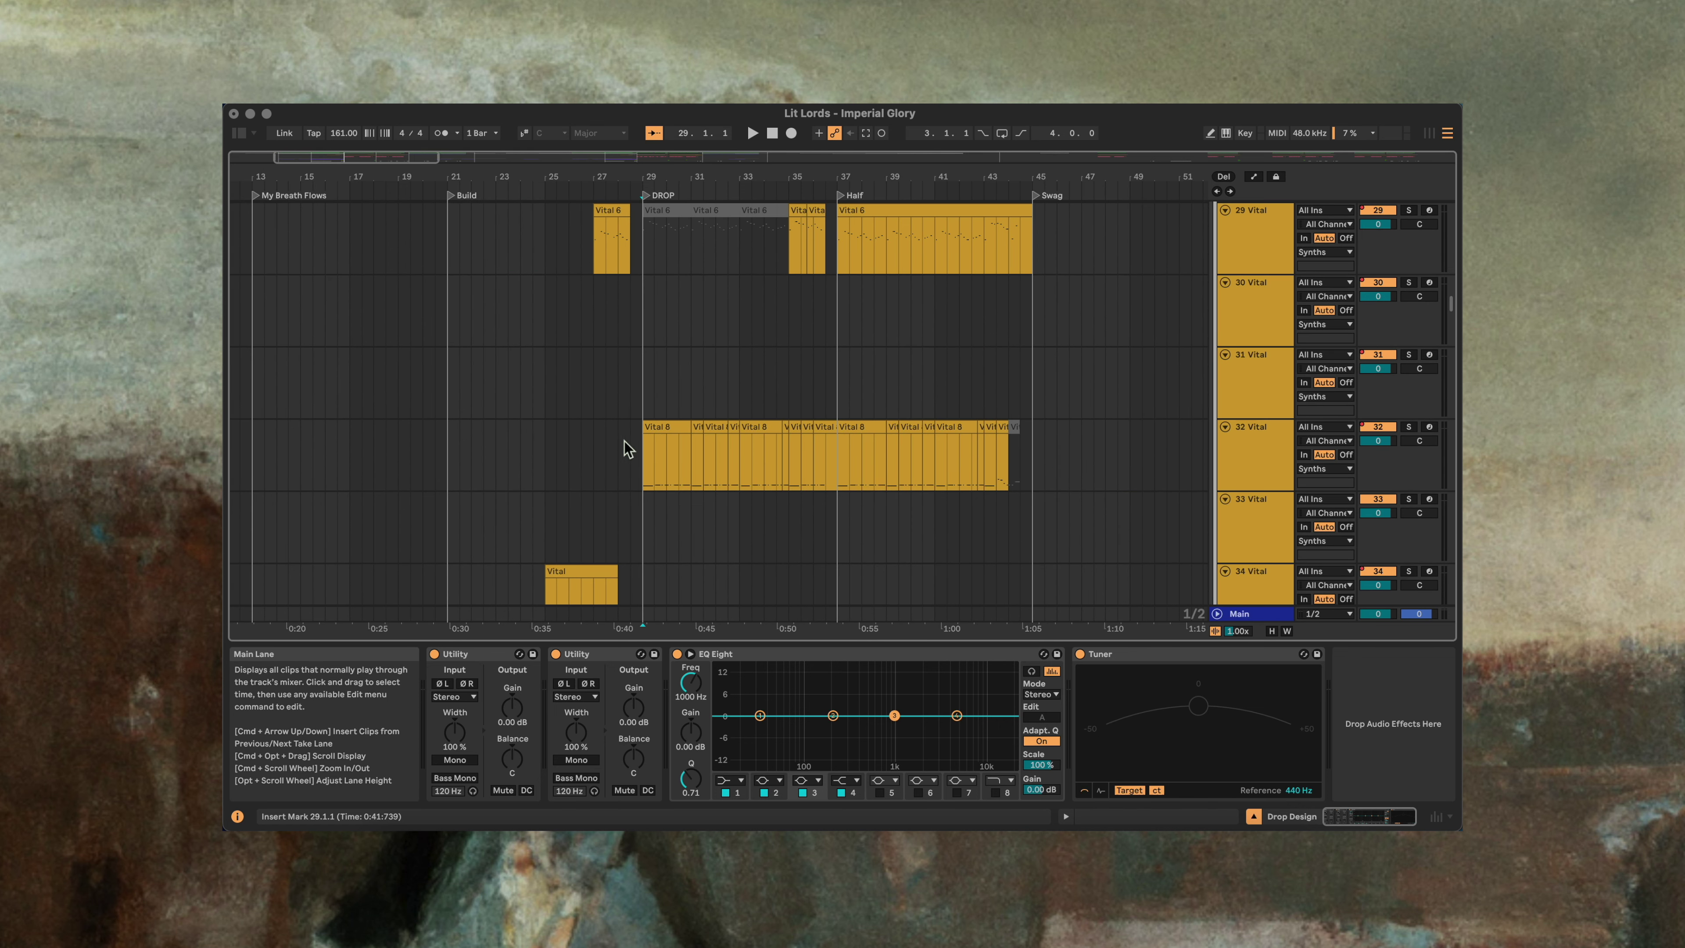
pyautogui.click(649, 460)
pyautogui.press('s')
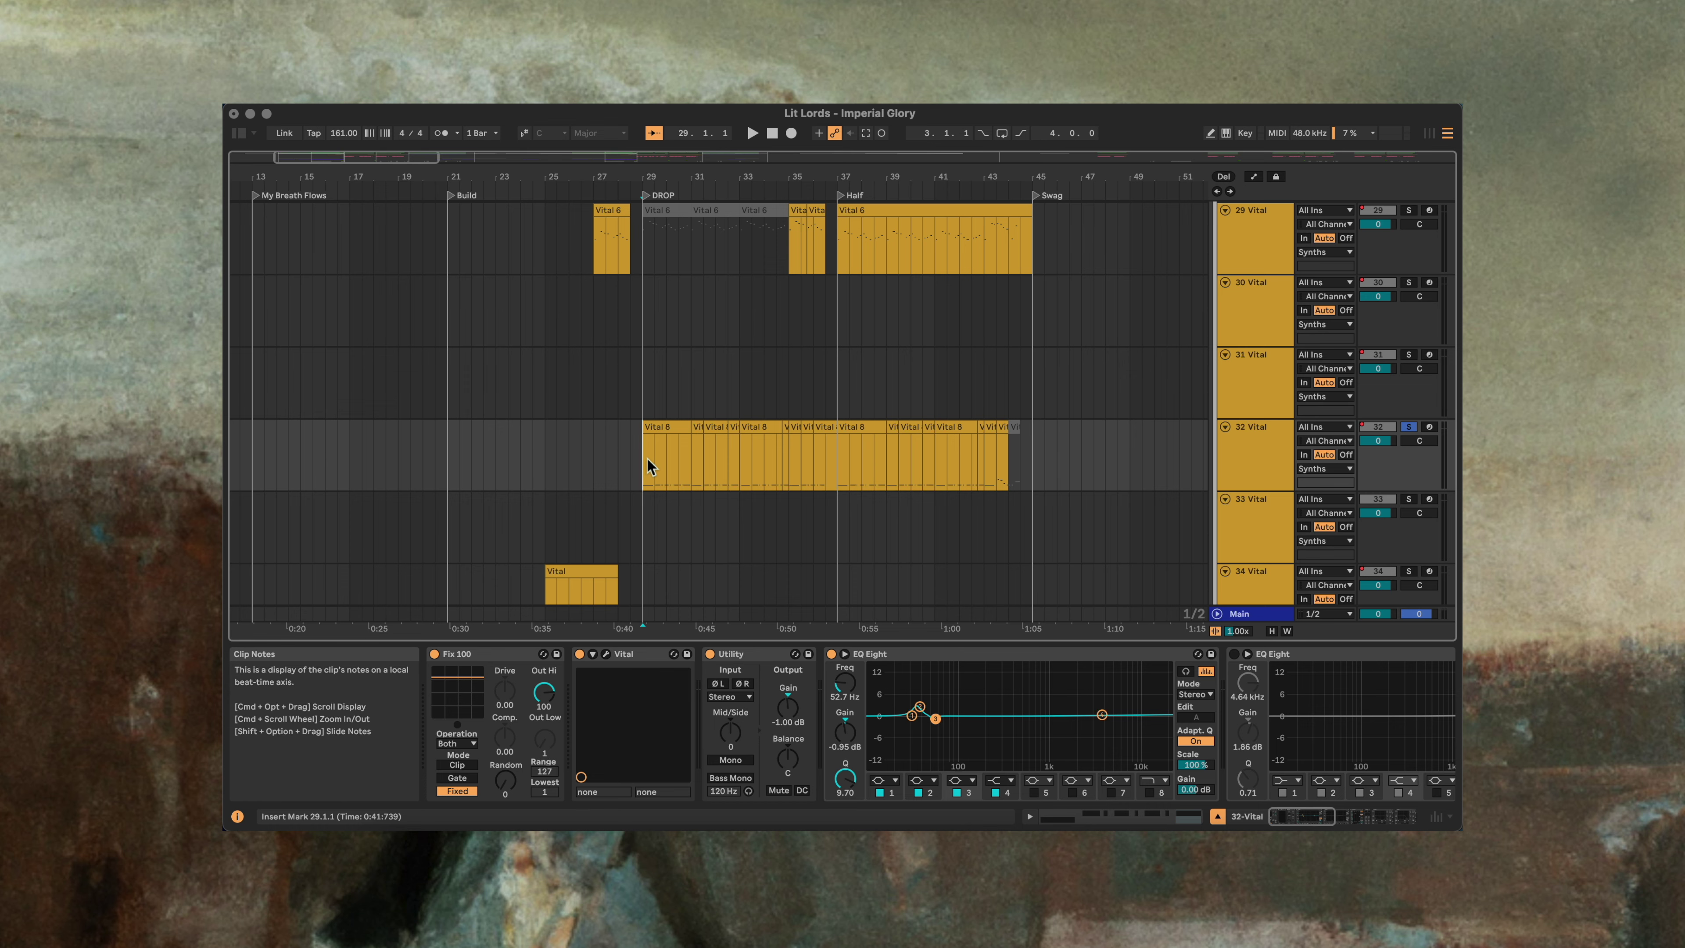
pyautogui.press('space')
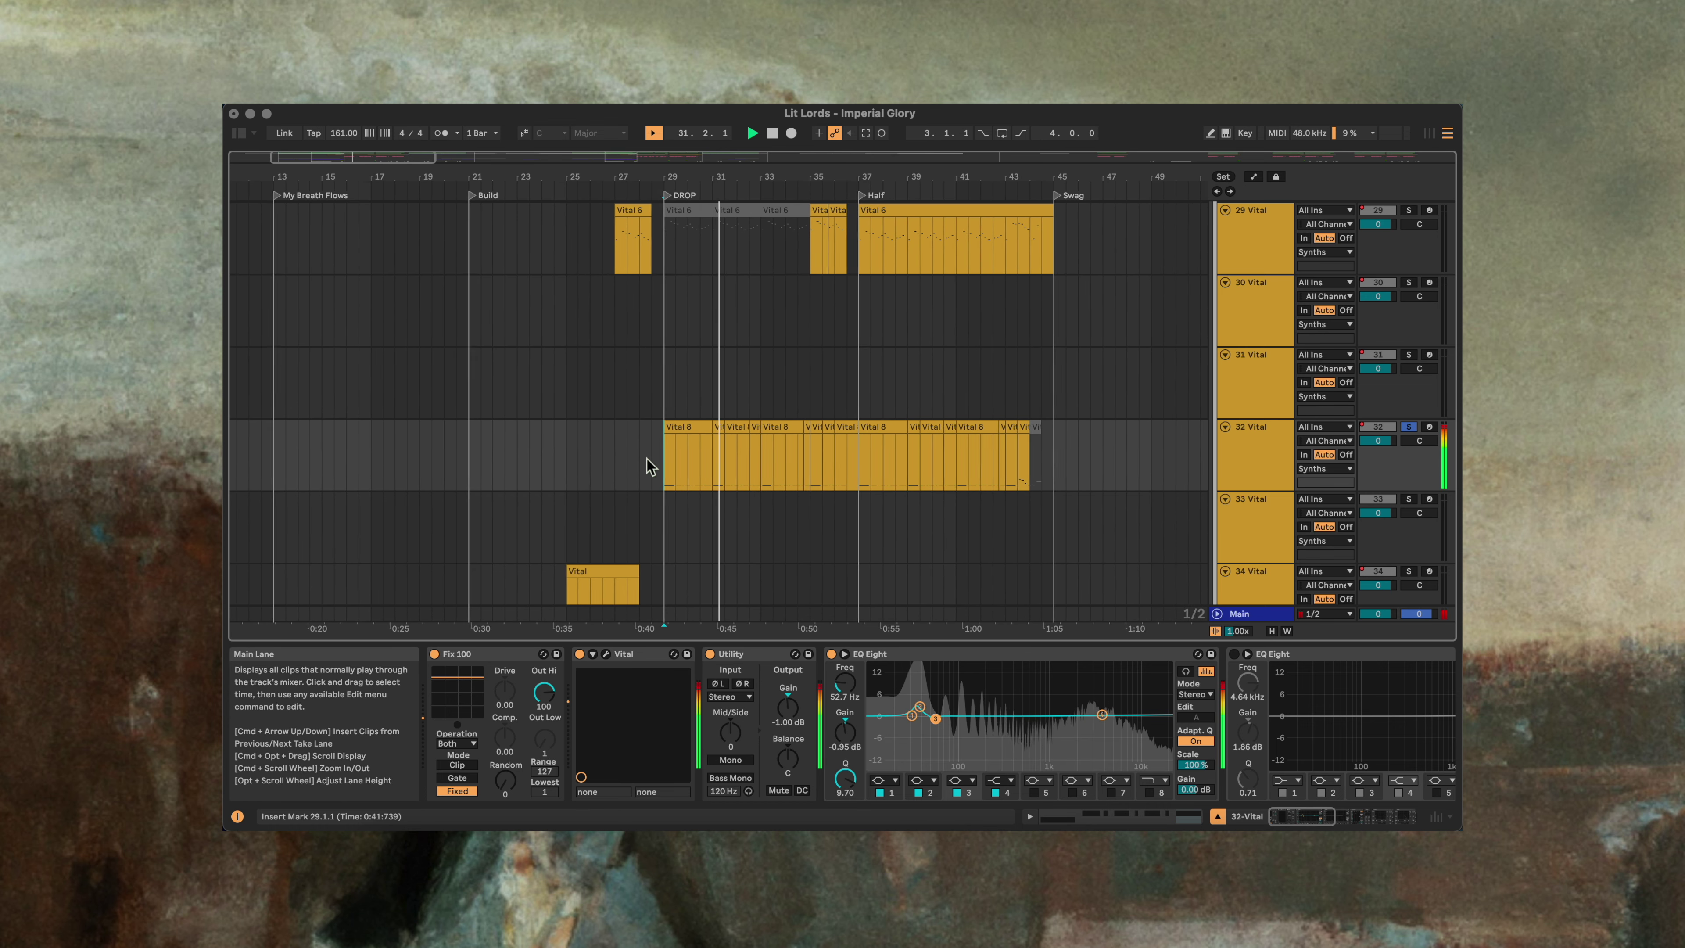
pyautogui.press('space')
# Step: Show the 32 Vital track's synth window, arm the track, play a few live notes and close the window
pyautogui.click(605, 654)
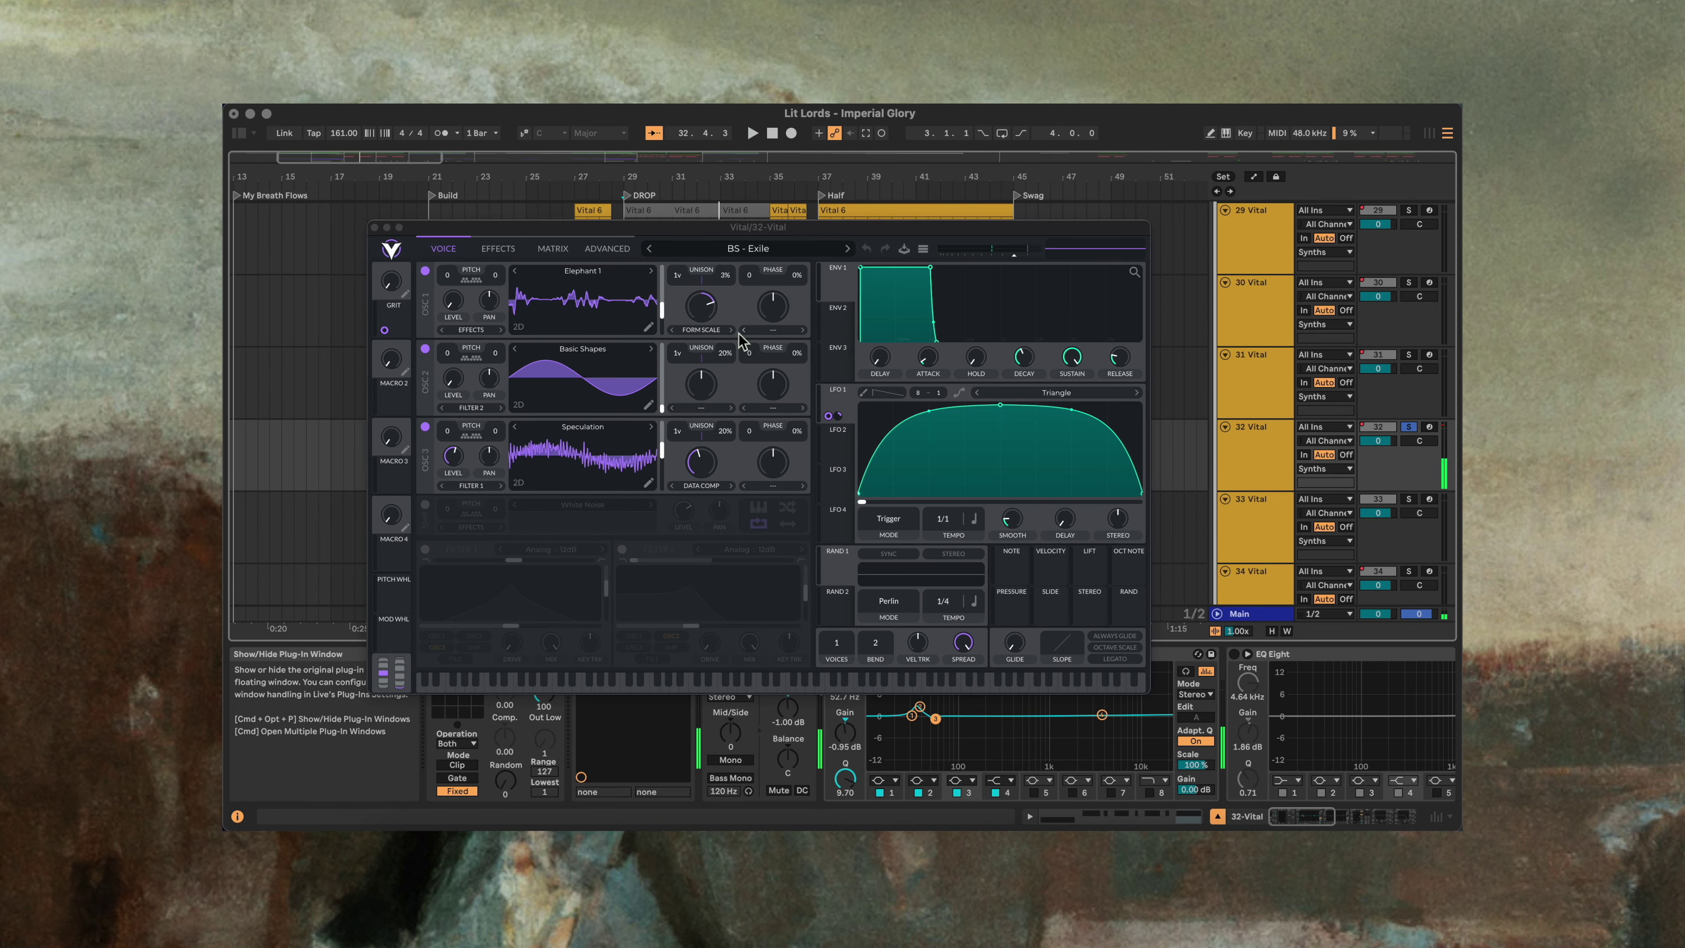
pyautogui.click(1430, 427)
pyautogui.press('z')
pyautogui.press('z')
pyautogui.press('z')
pyautogui.press('a')
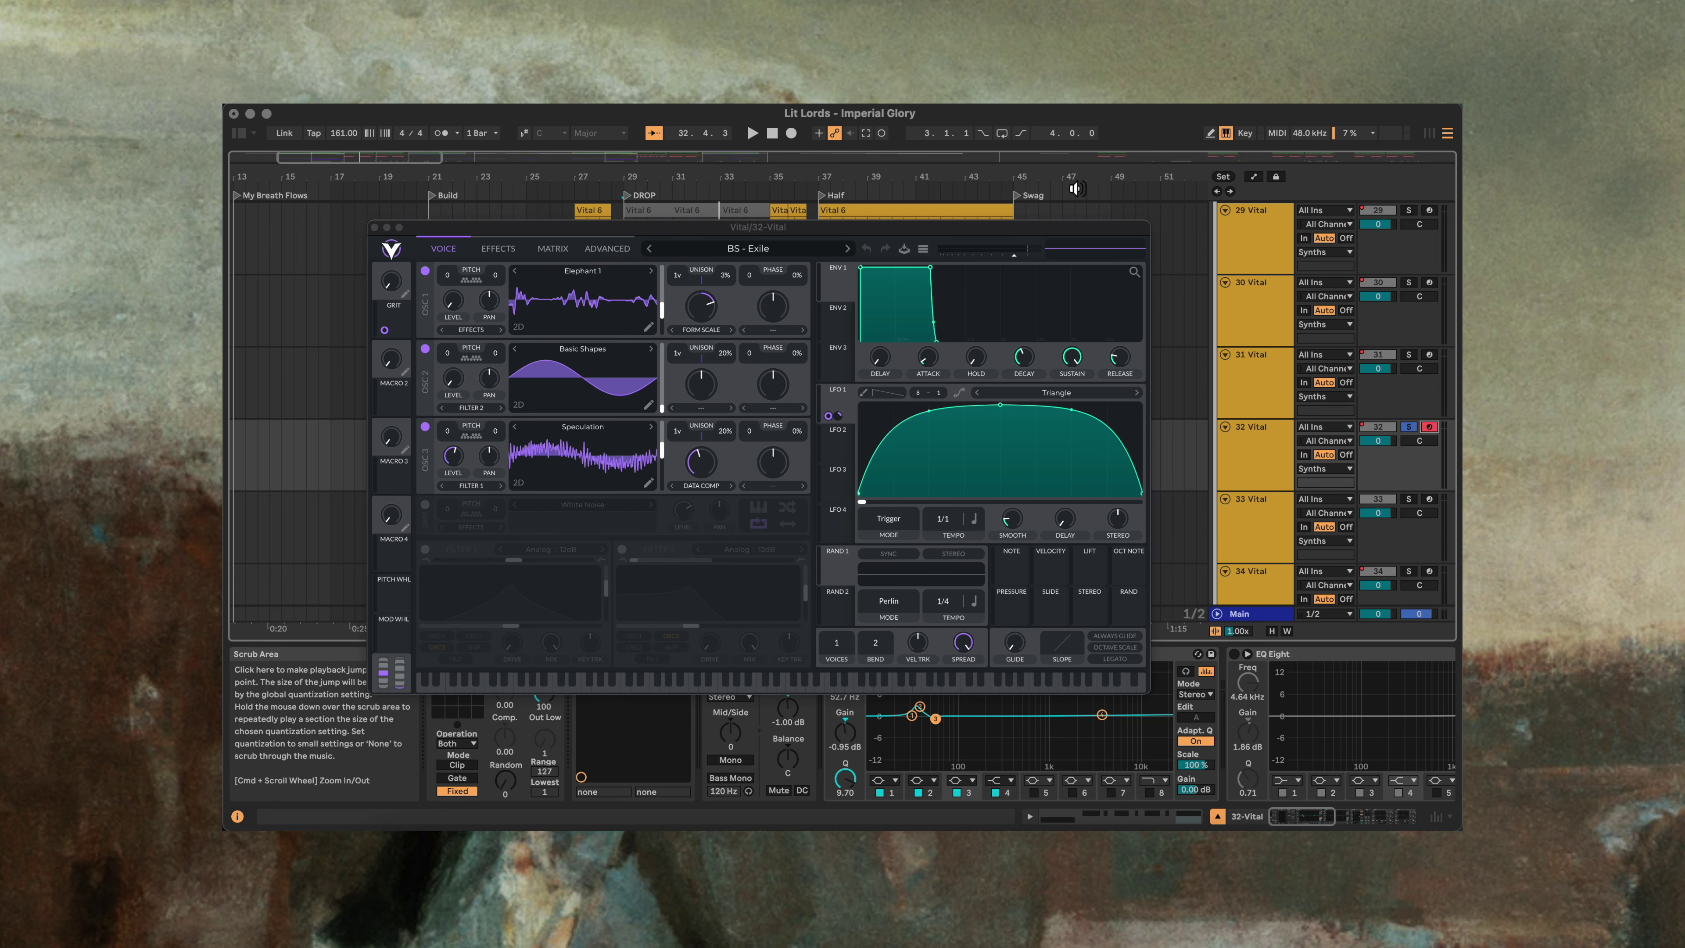
pyautogui.click(375, 228)
# Step: Add the Main Drums track to the soloed 32 Vital track and play both from the DROP
pyautogui.scroll(15, 648, 305)
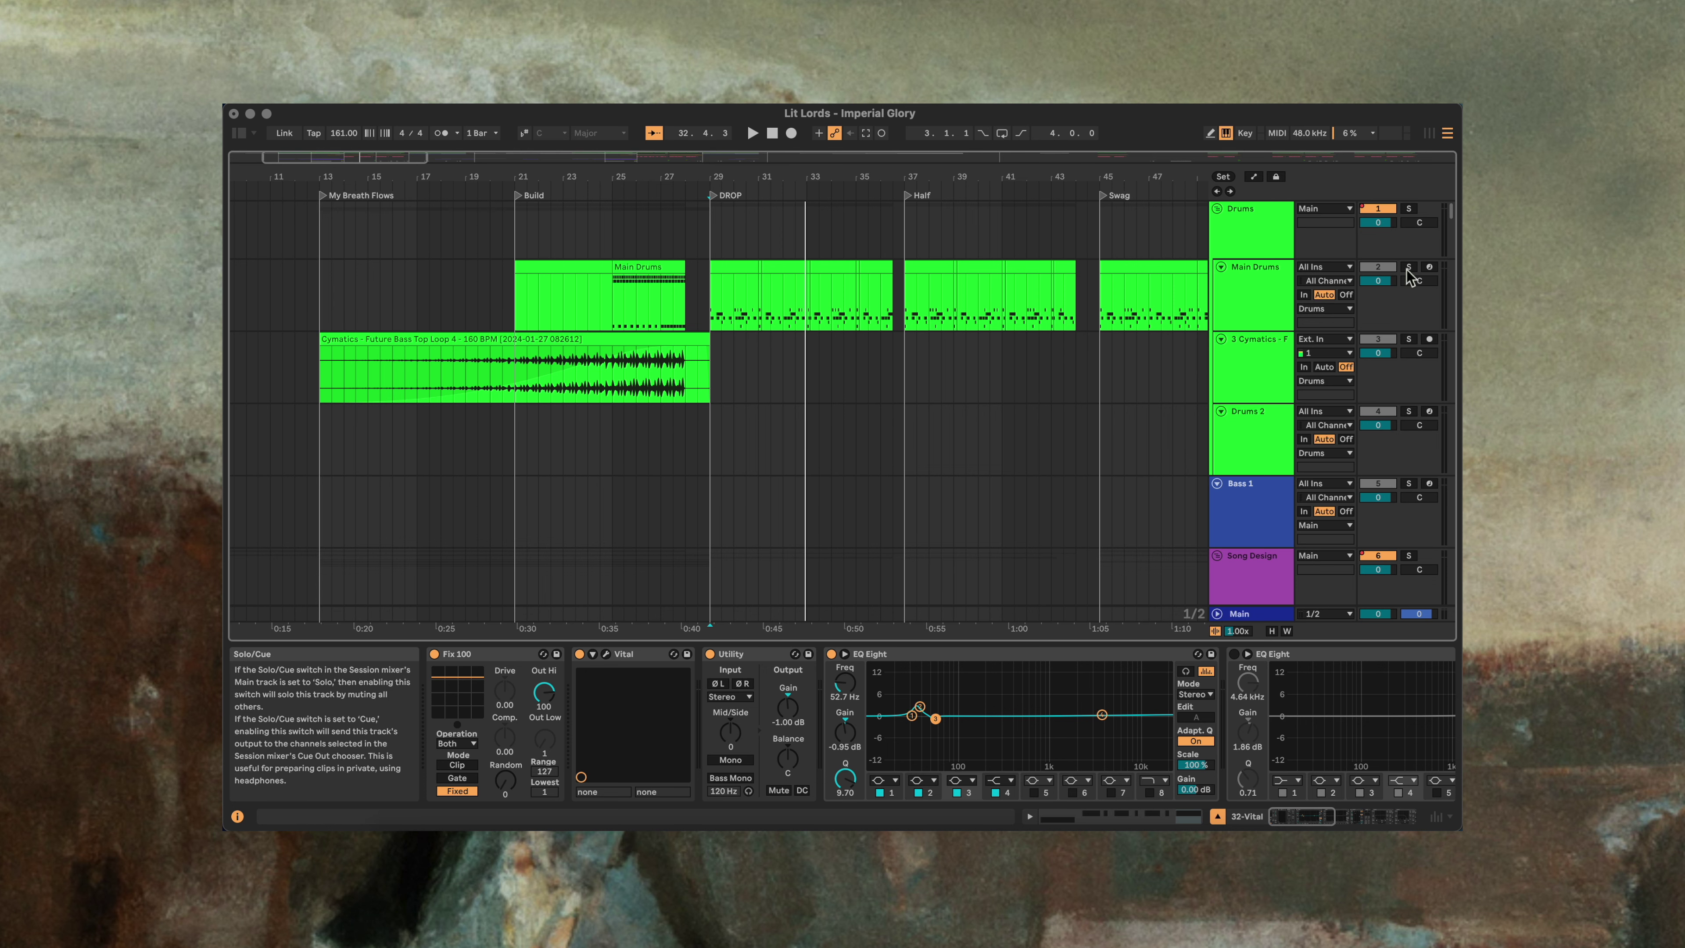
pyautogui.click(1409, 267)
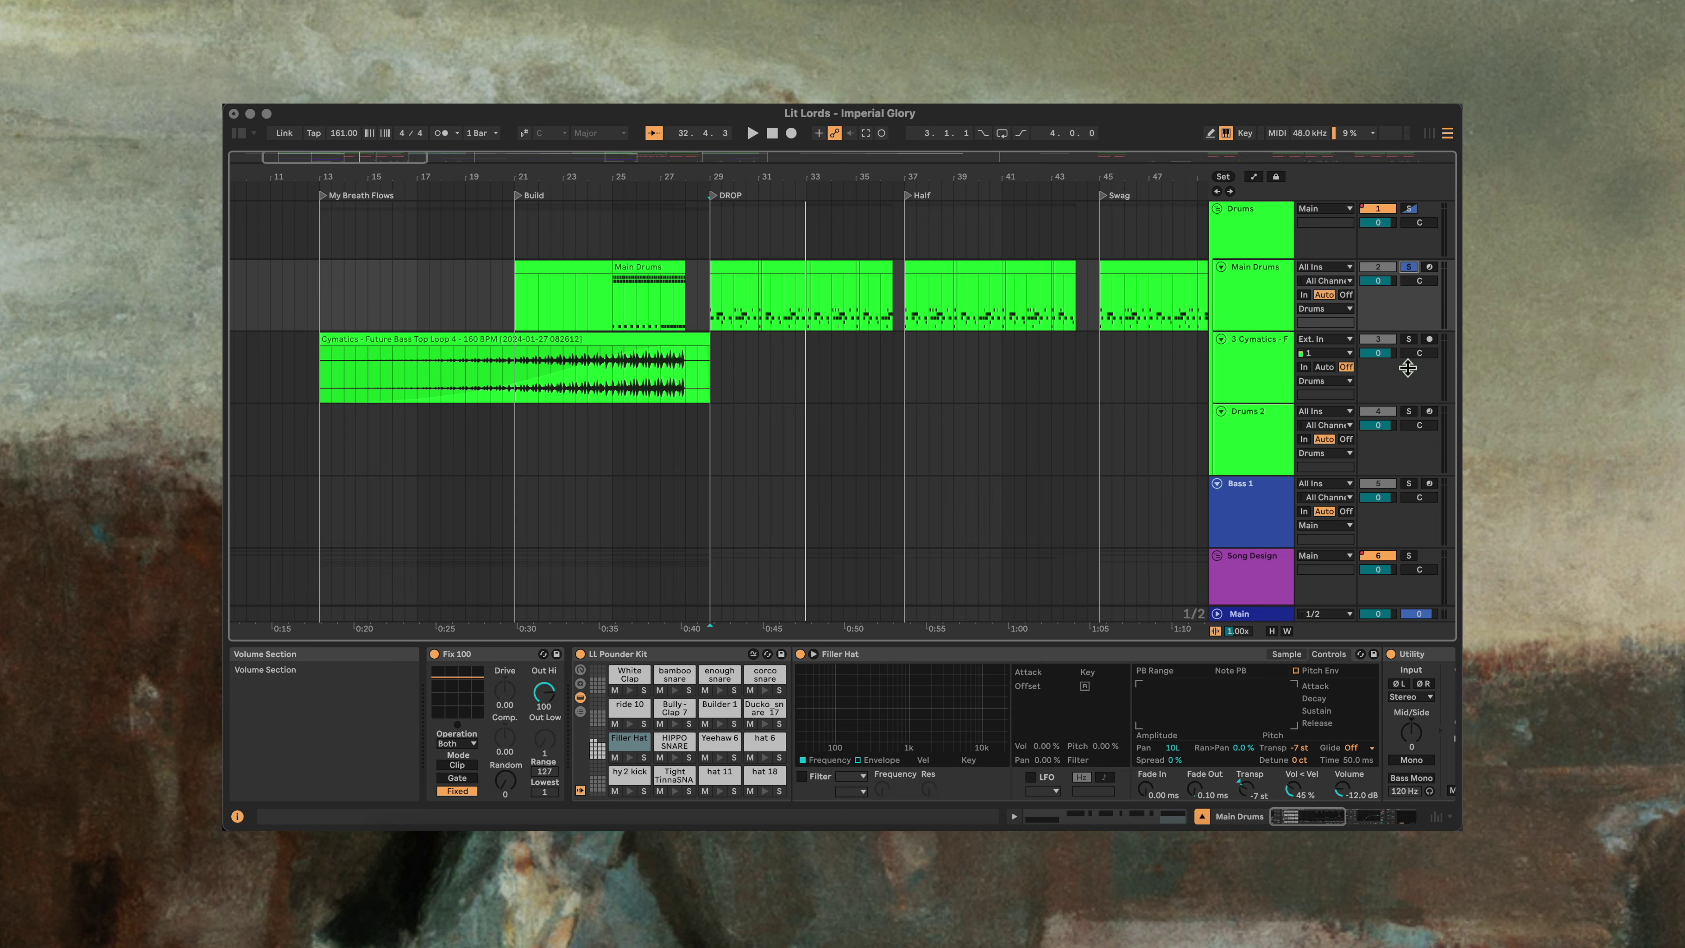
pyautogui.scroll(-10, 1408, 367)
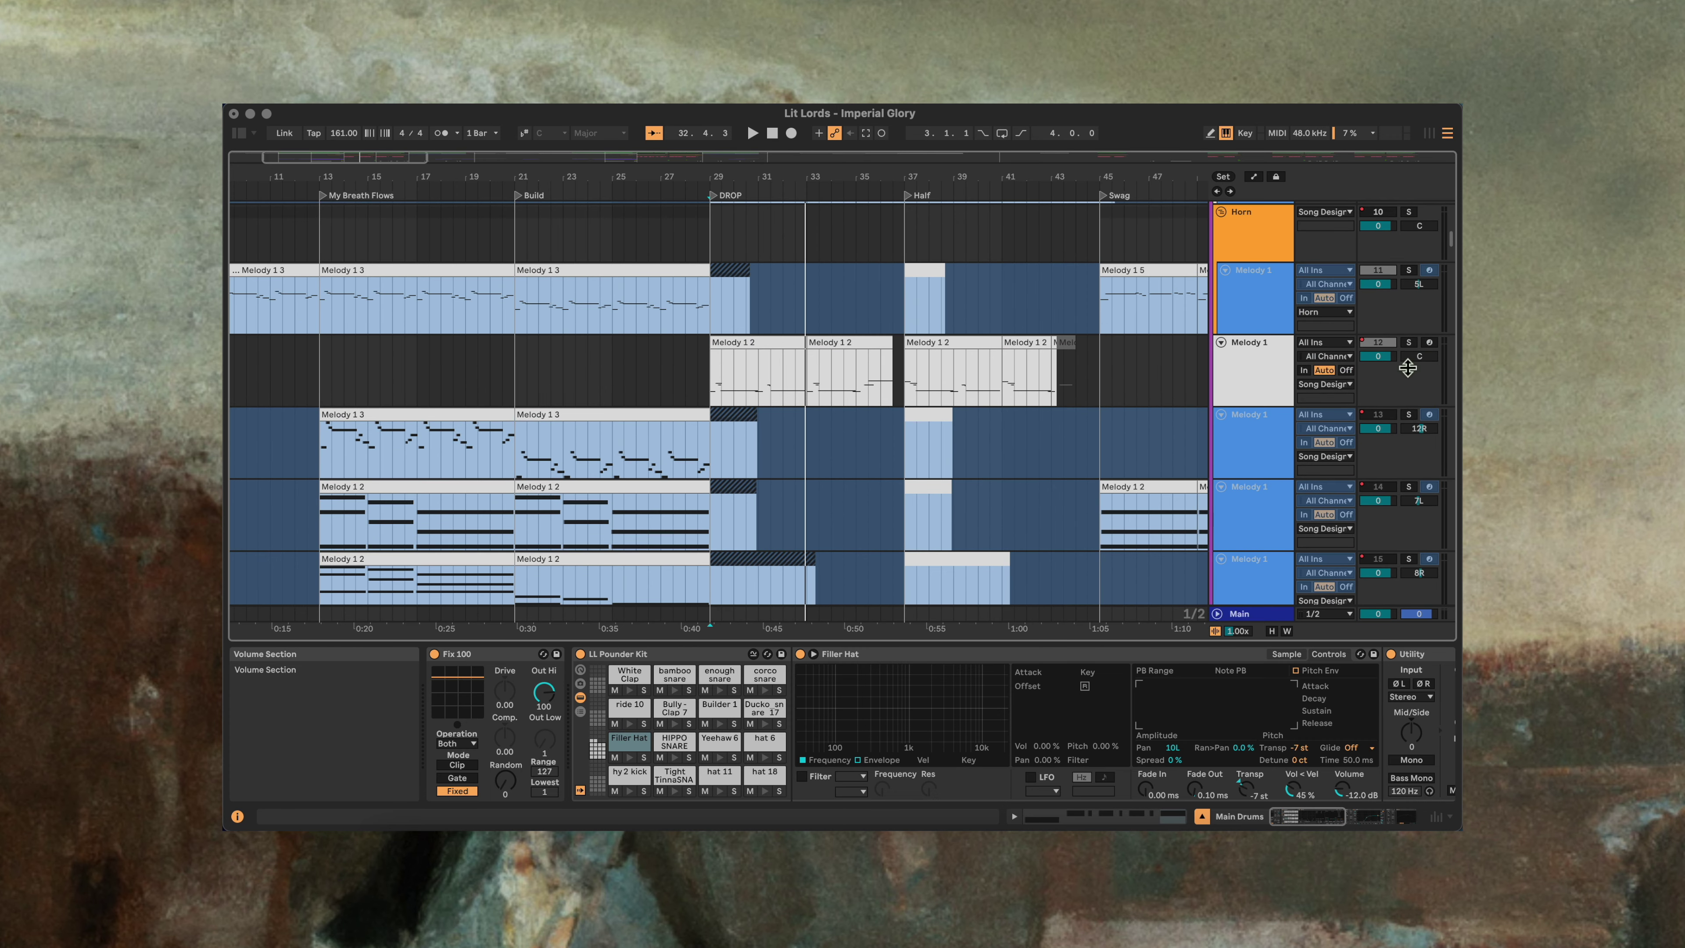
pyautogui.scroll(-15, 1408, 368)
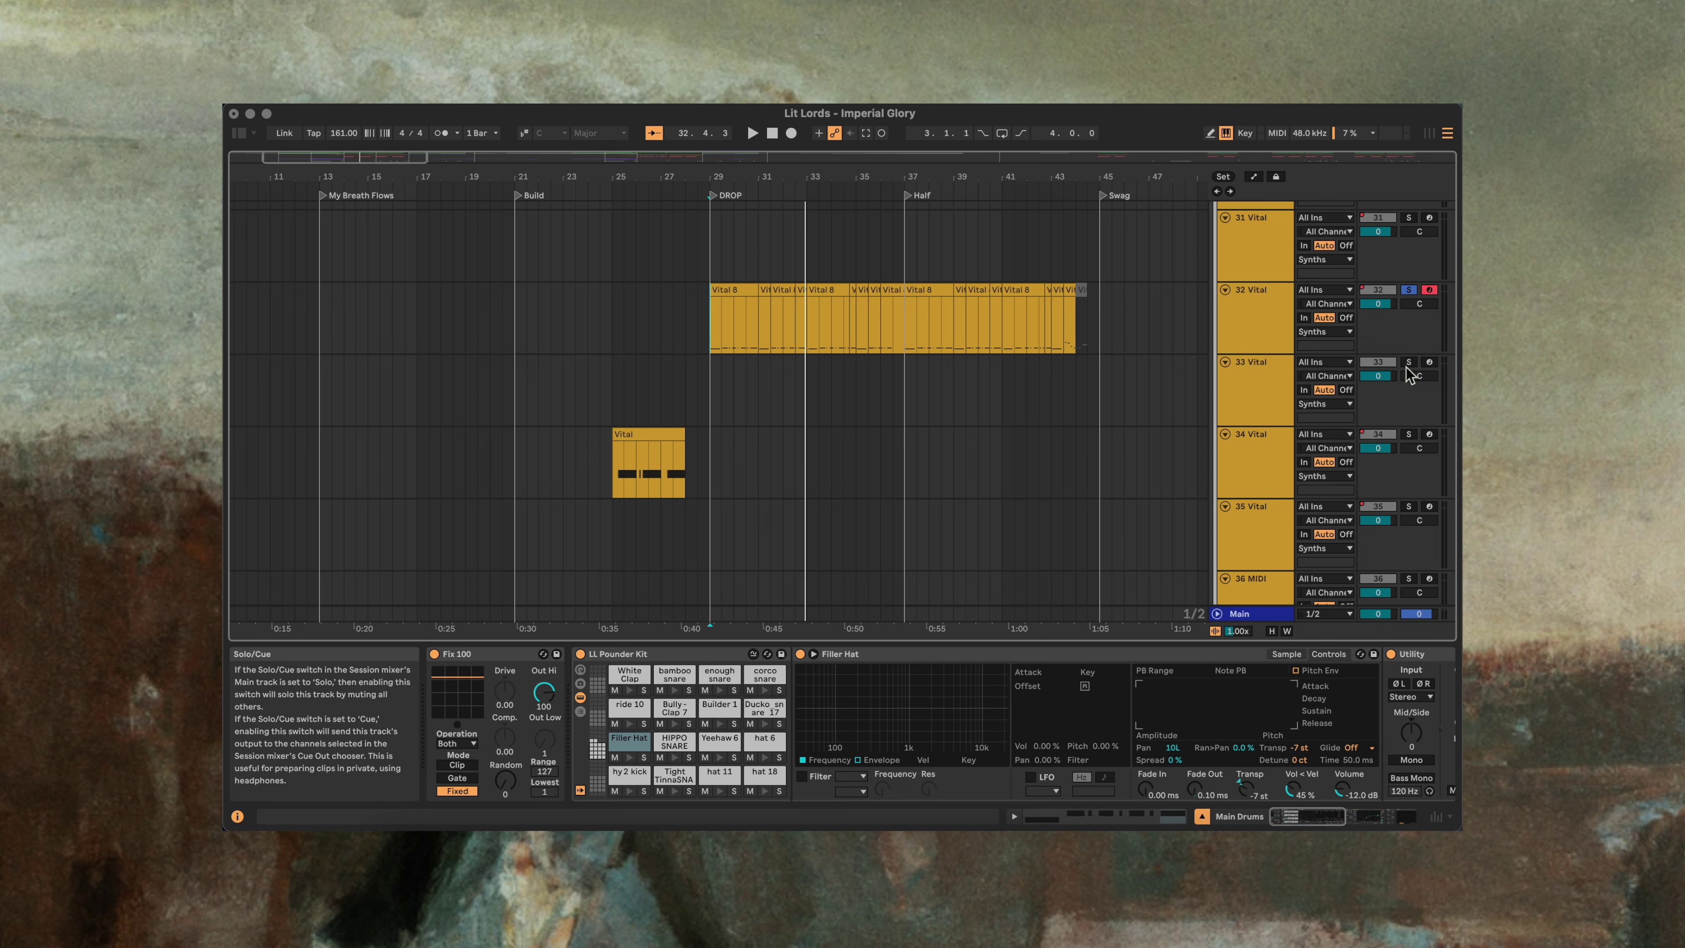
pyautogui.press('space')
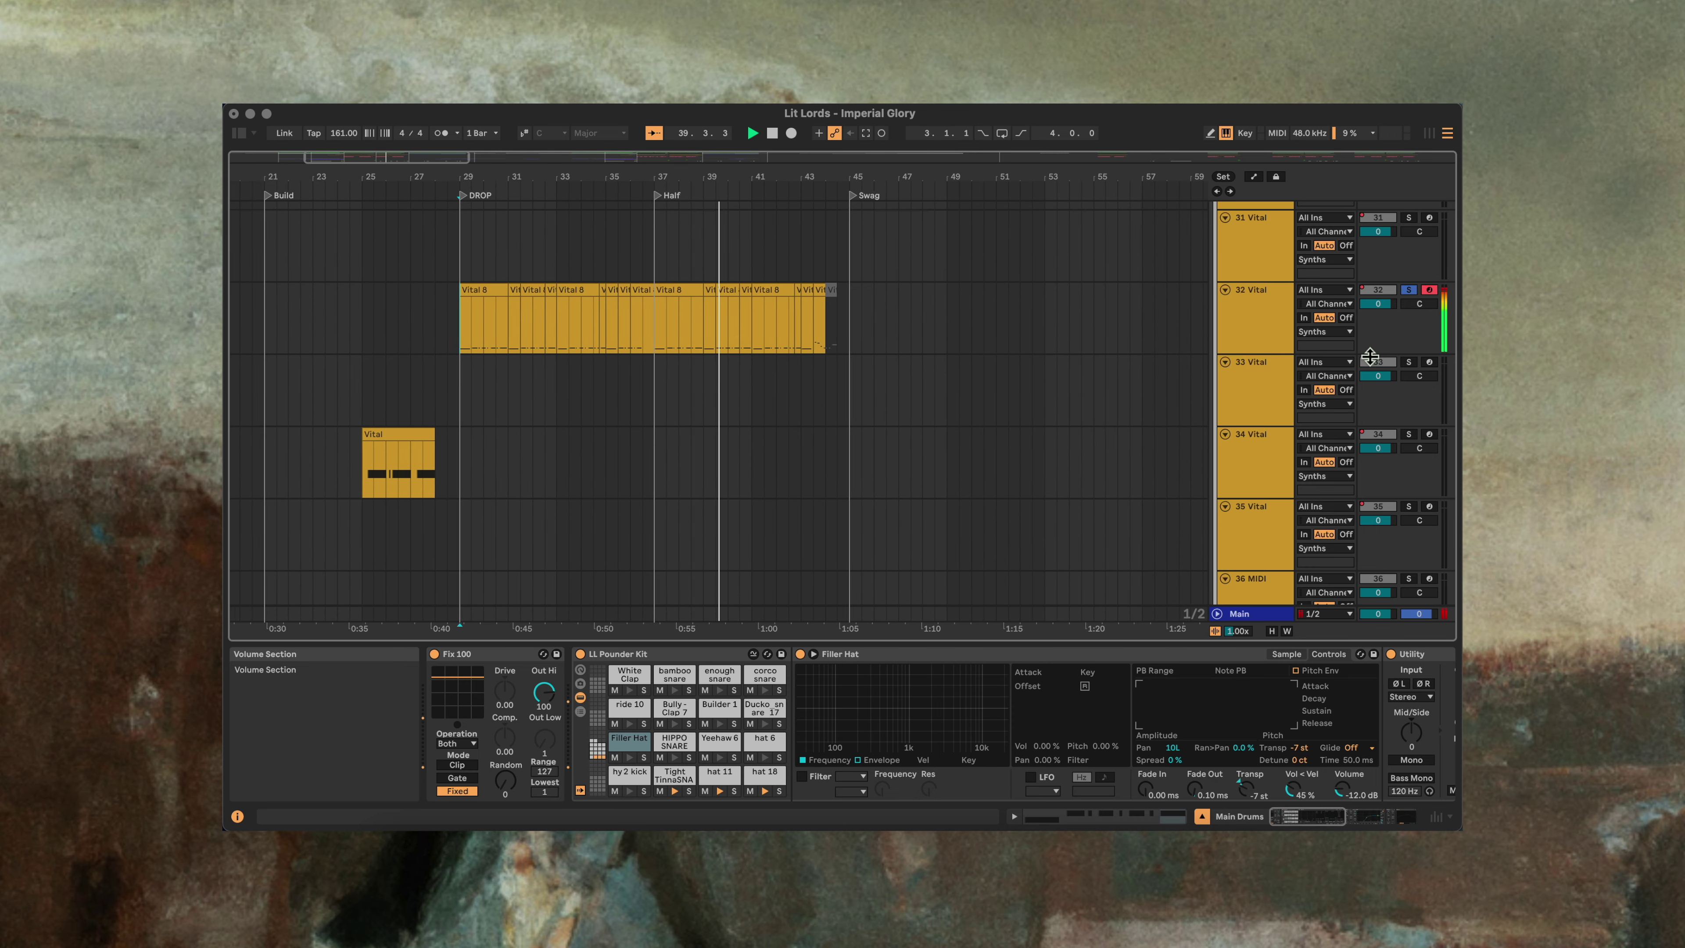
pyautogui.press('space')
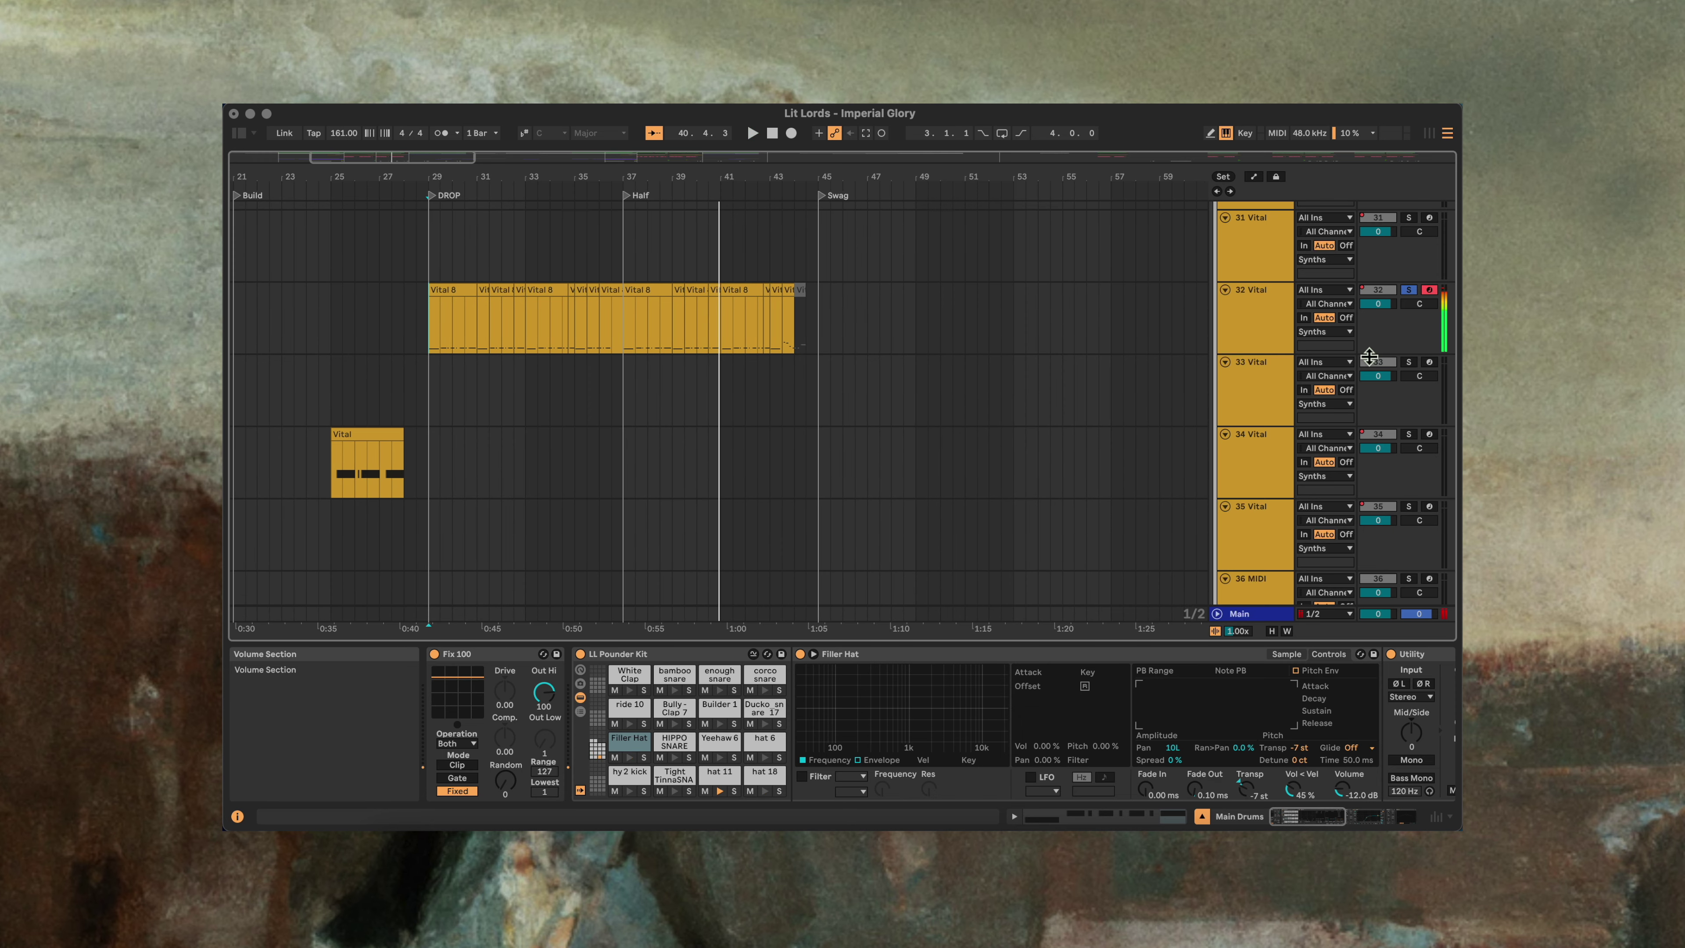
# Step: Add the Harp group's Melody 1 track to the solo and play the combination from the DROP
pyautogui.scroll(10, 1369, 357)
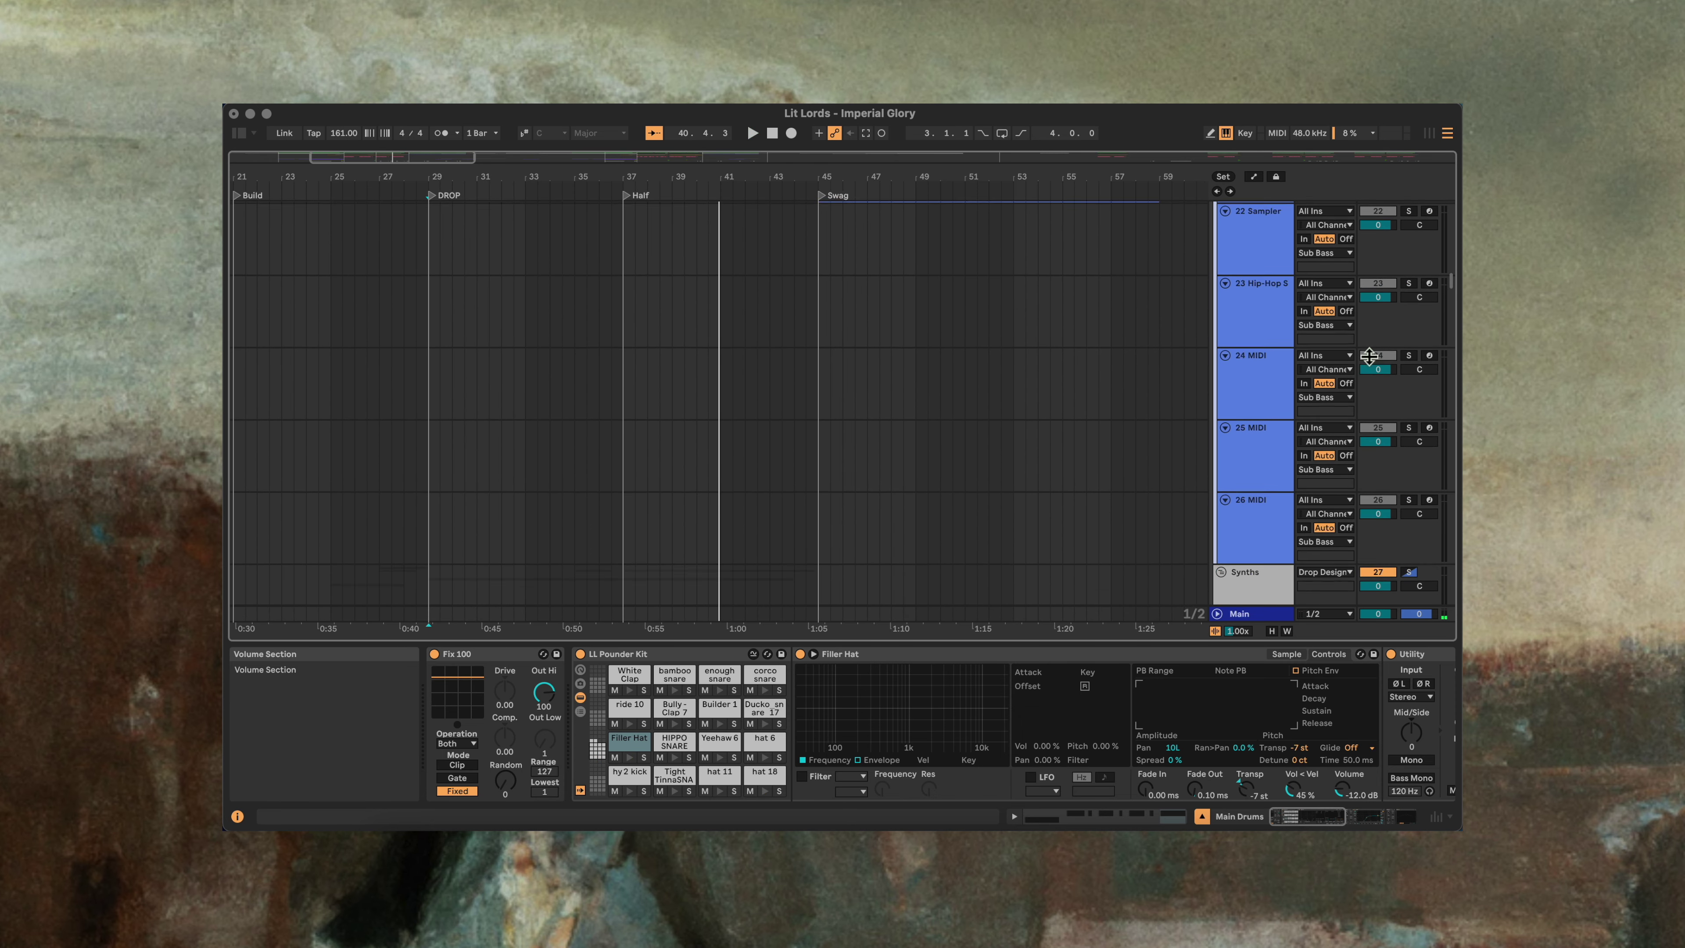
pyautogui.scroll(12, 1369, 357)
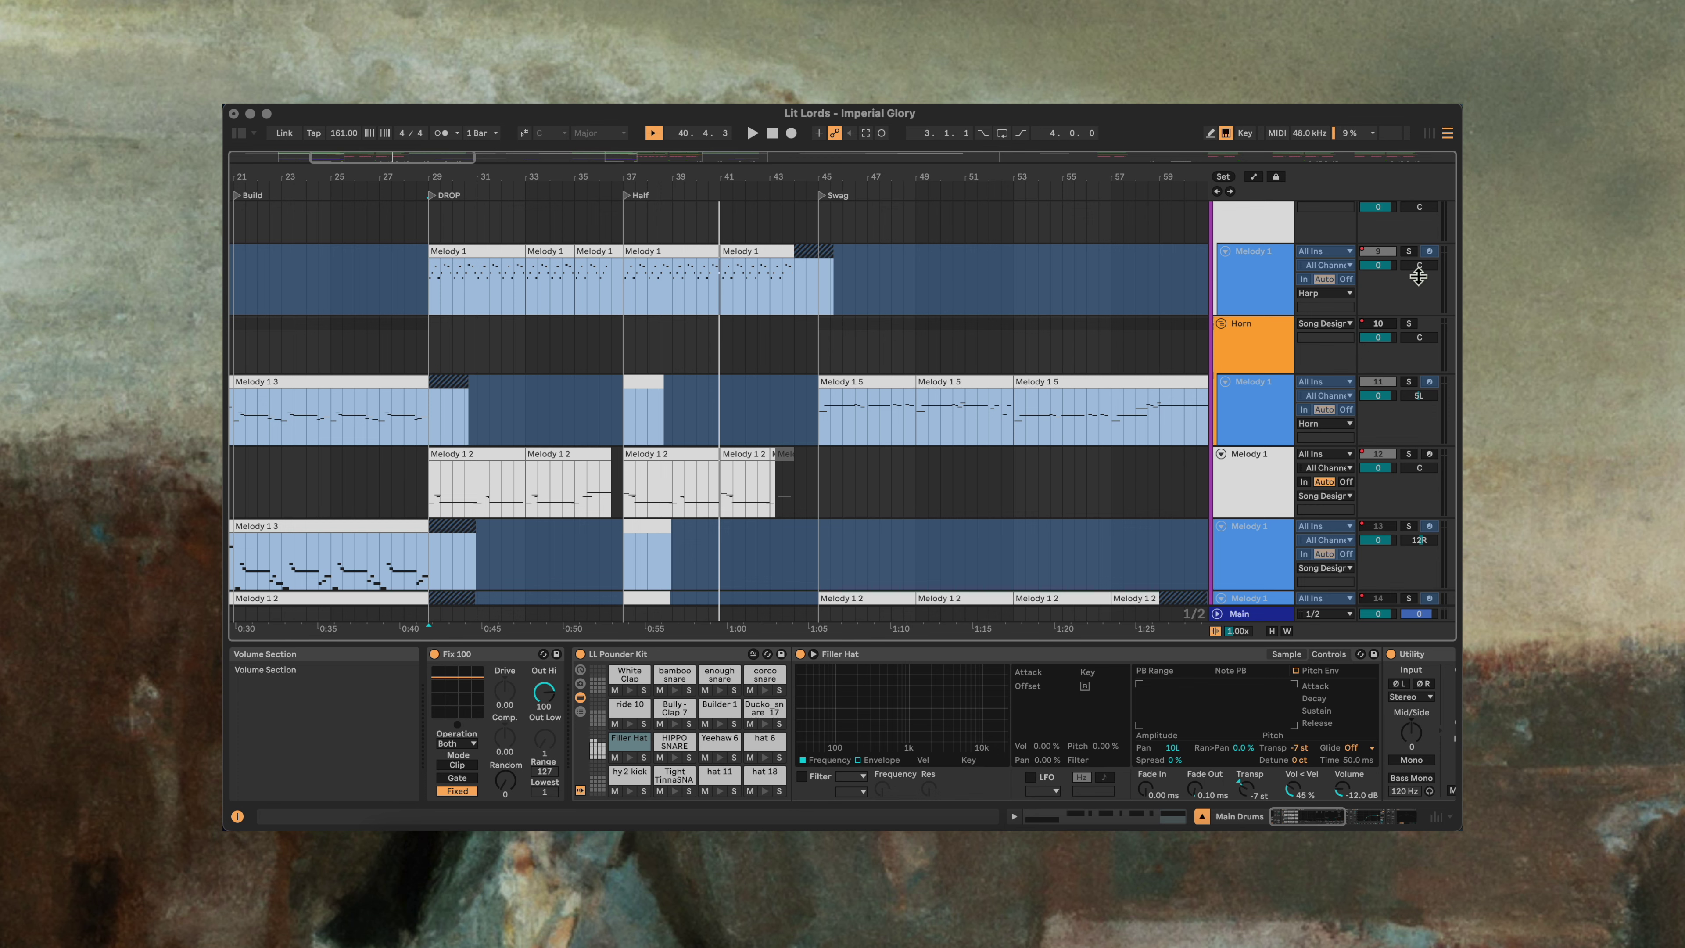
pyautogui.click(1410, 251)
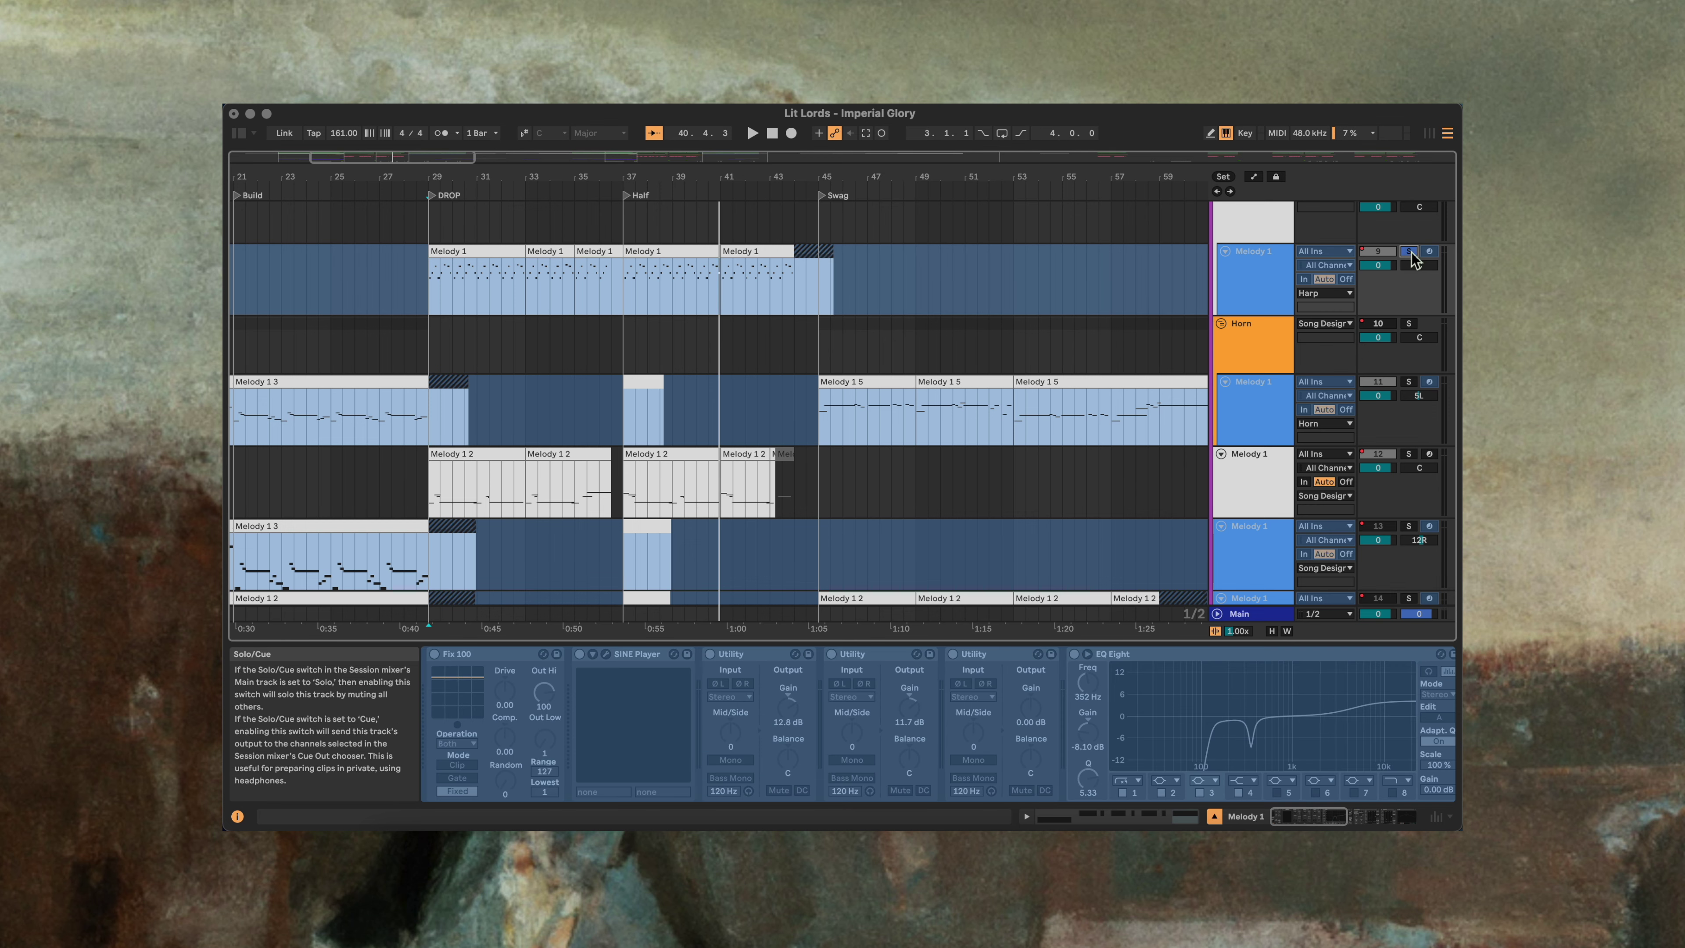
pyautogui.press('space')
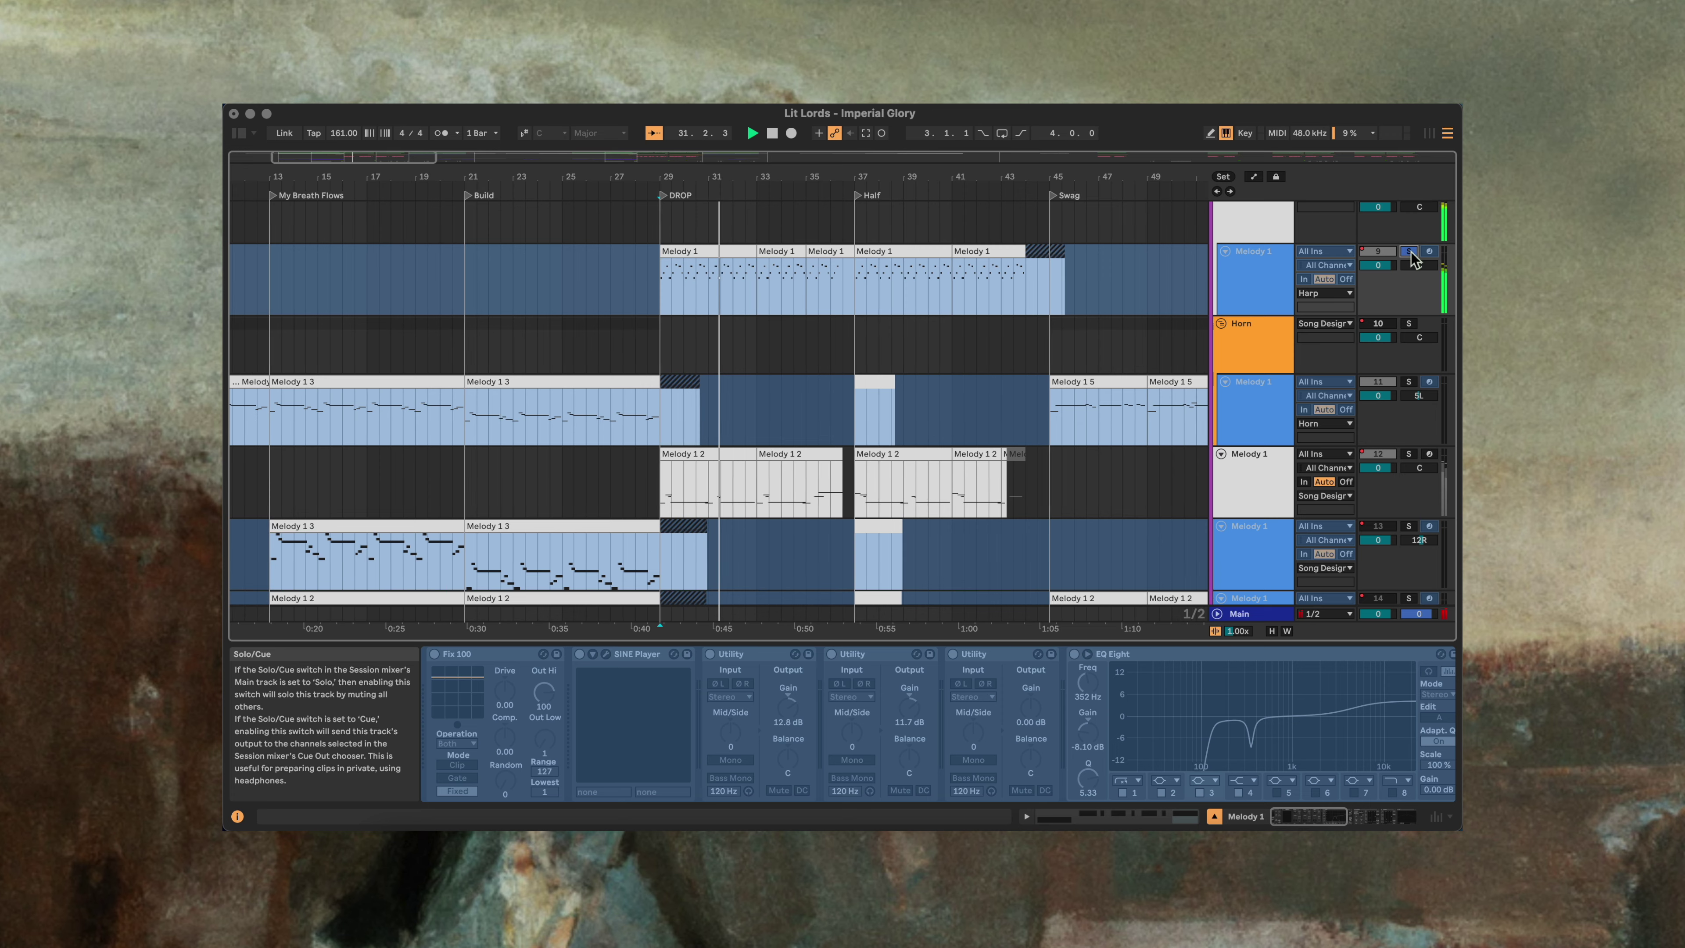
pyautogui.press('space')
# Step: Add the Melody 1 track below the Horn group to the solo and play the layered drop from the DROP
pyautogui.click(1410, 251)
pyautogui.click(1409, 456)
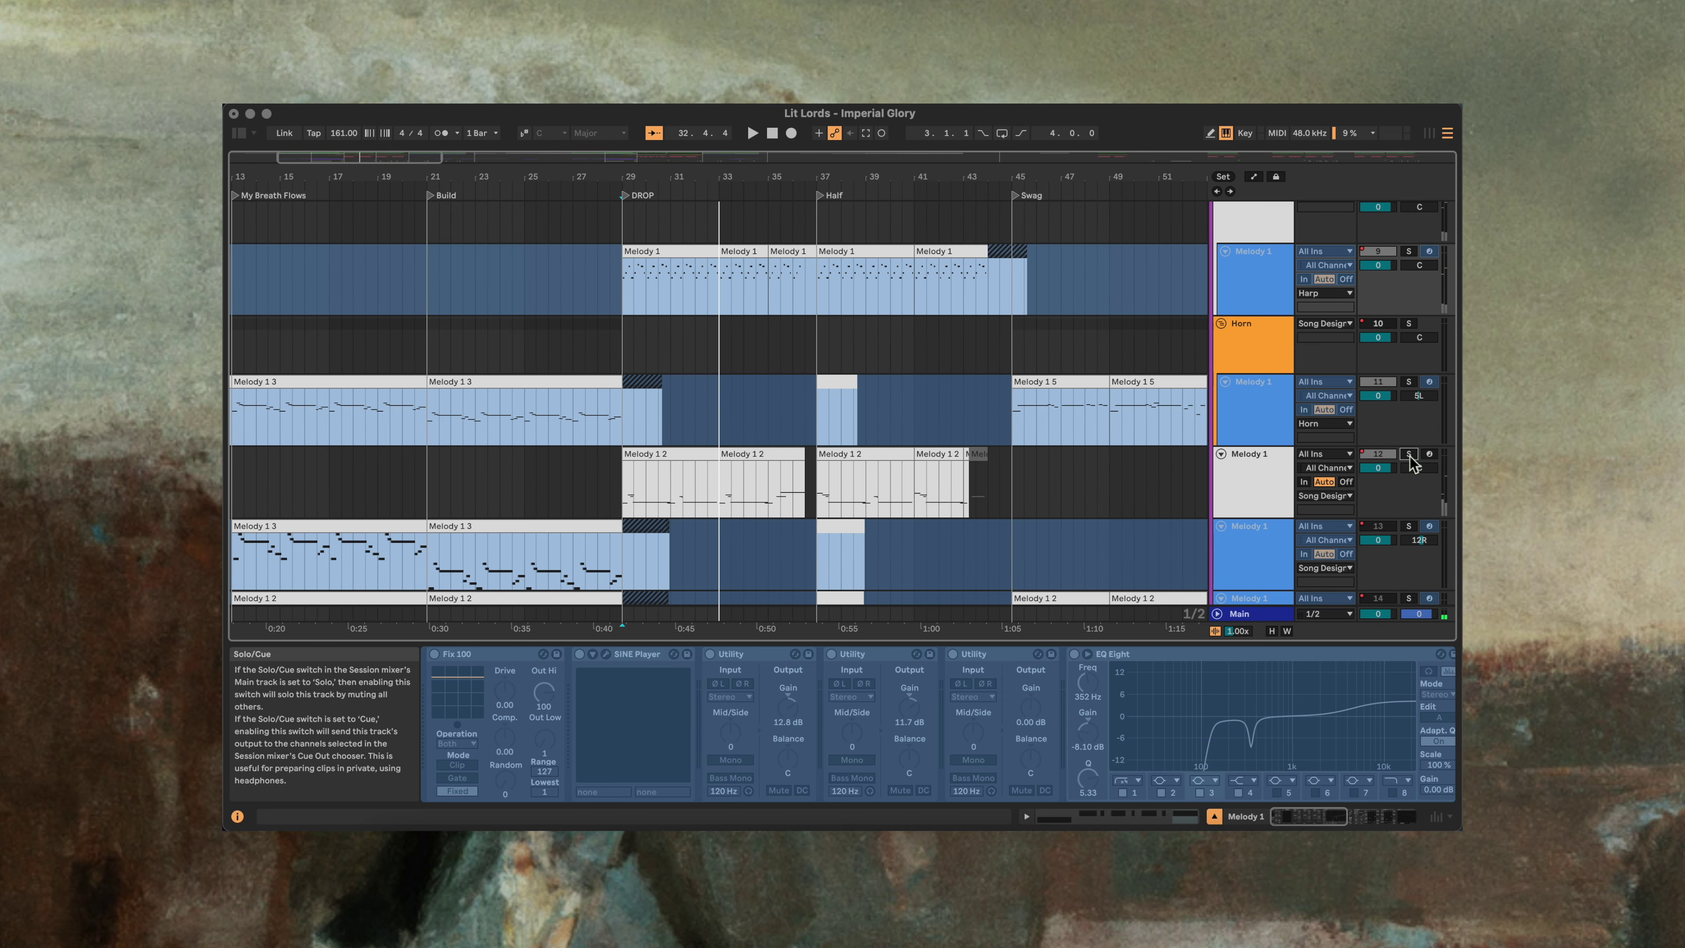
pyautogui.press('space')
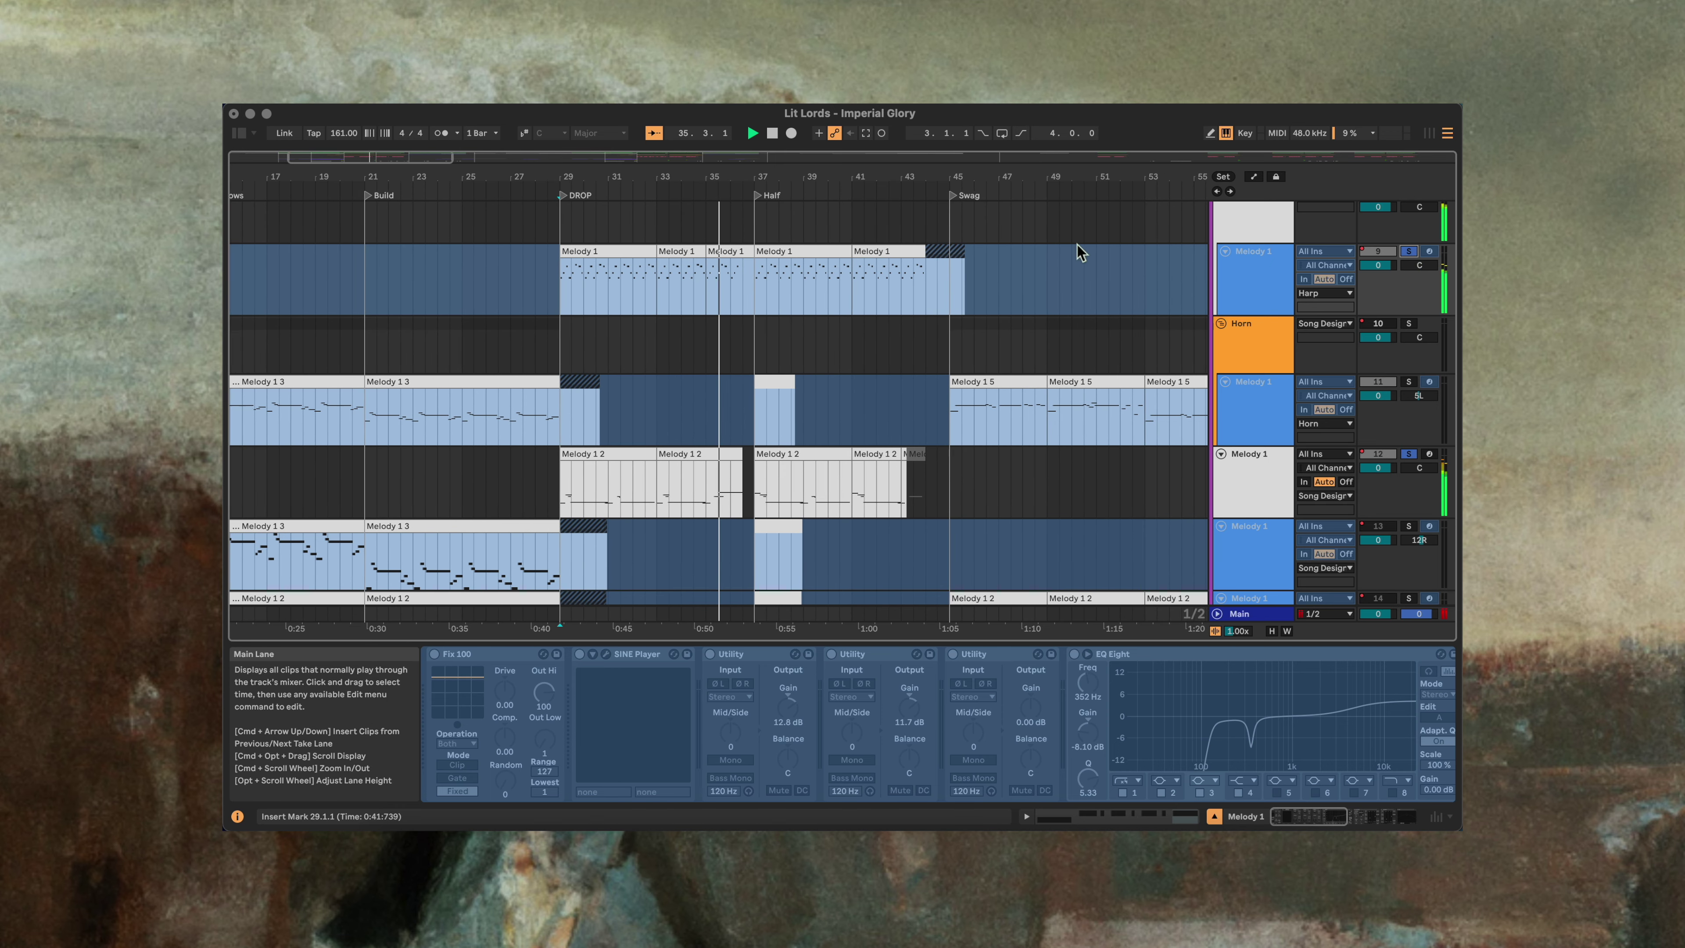
pyautogui.scroll(-10, 662, 365)
pyautogui.scroll(-8, 664, 361)
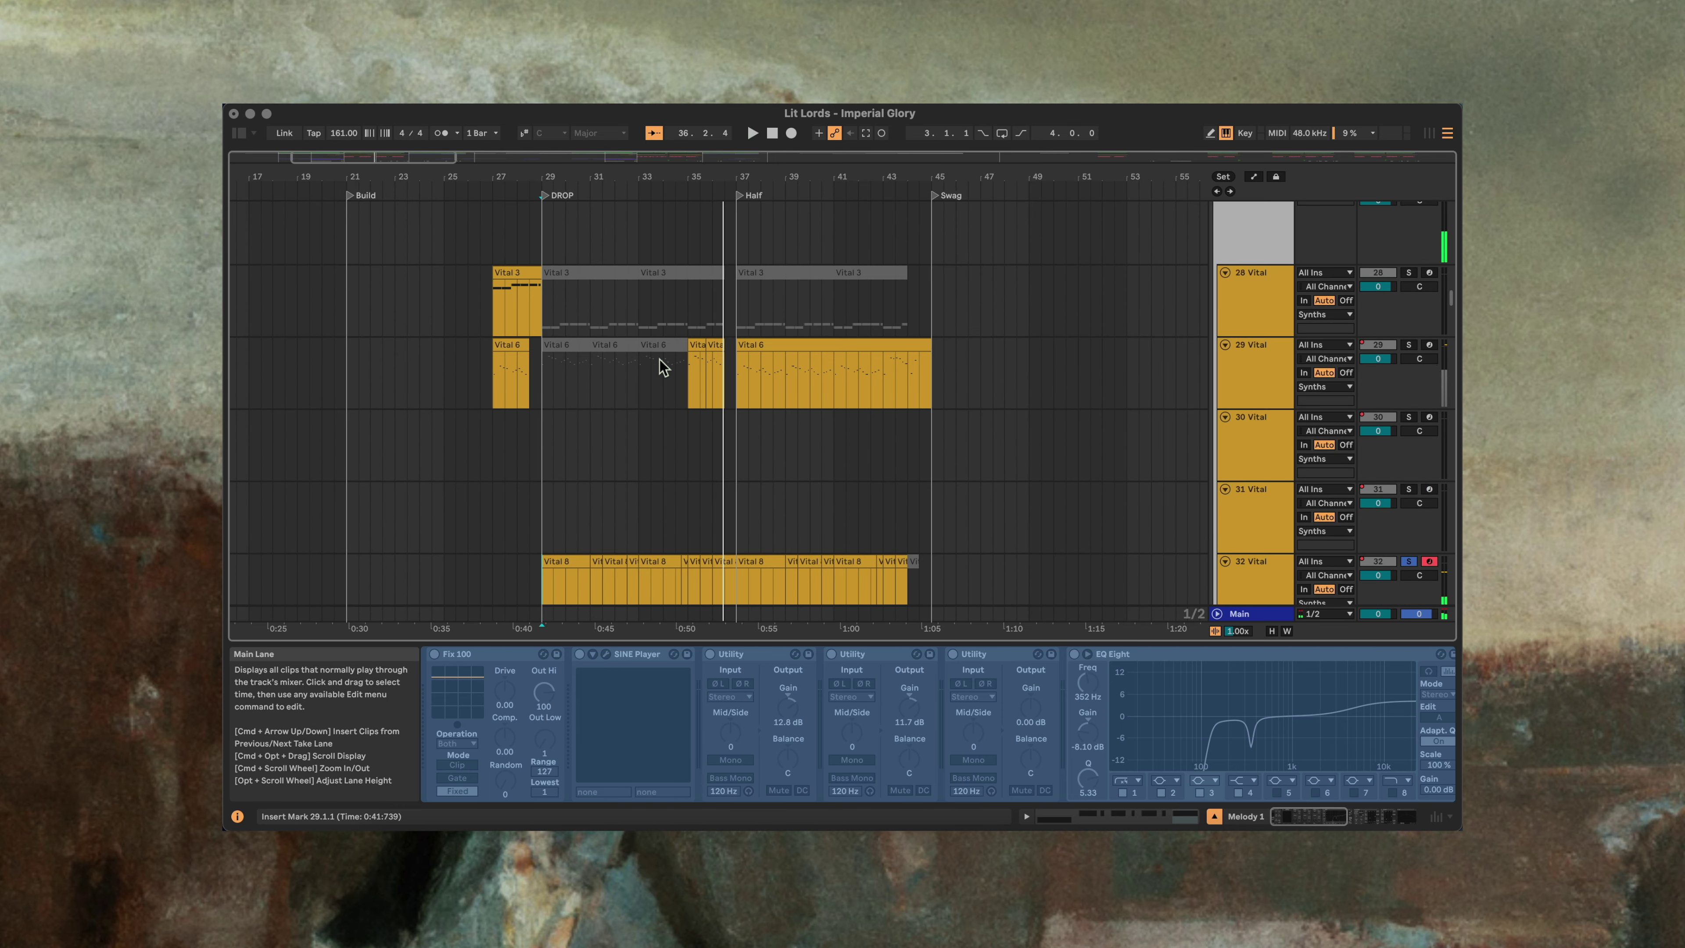
pyautogui.press('space')
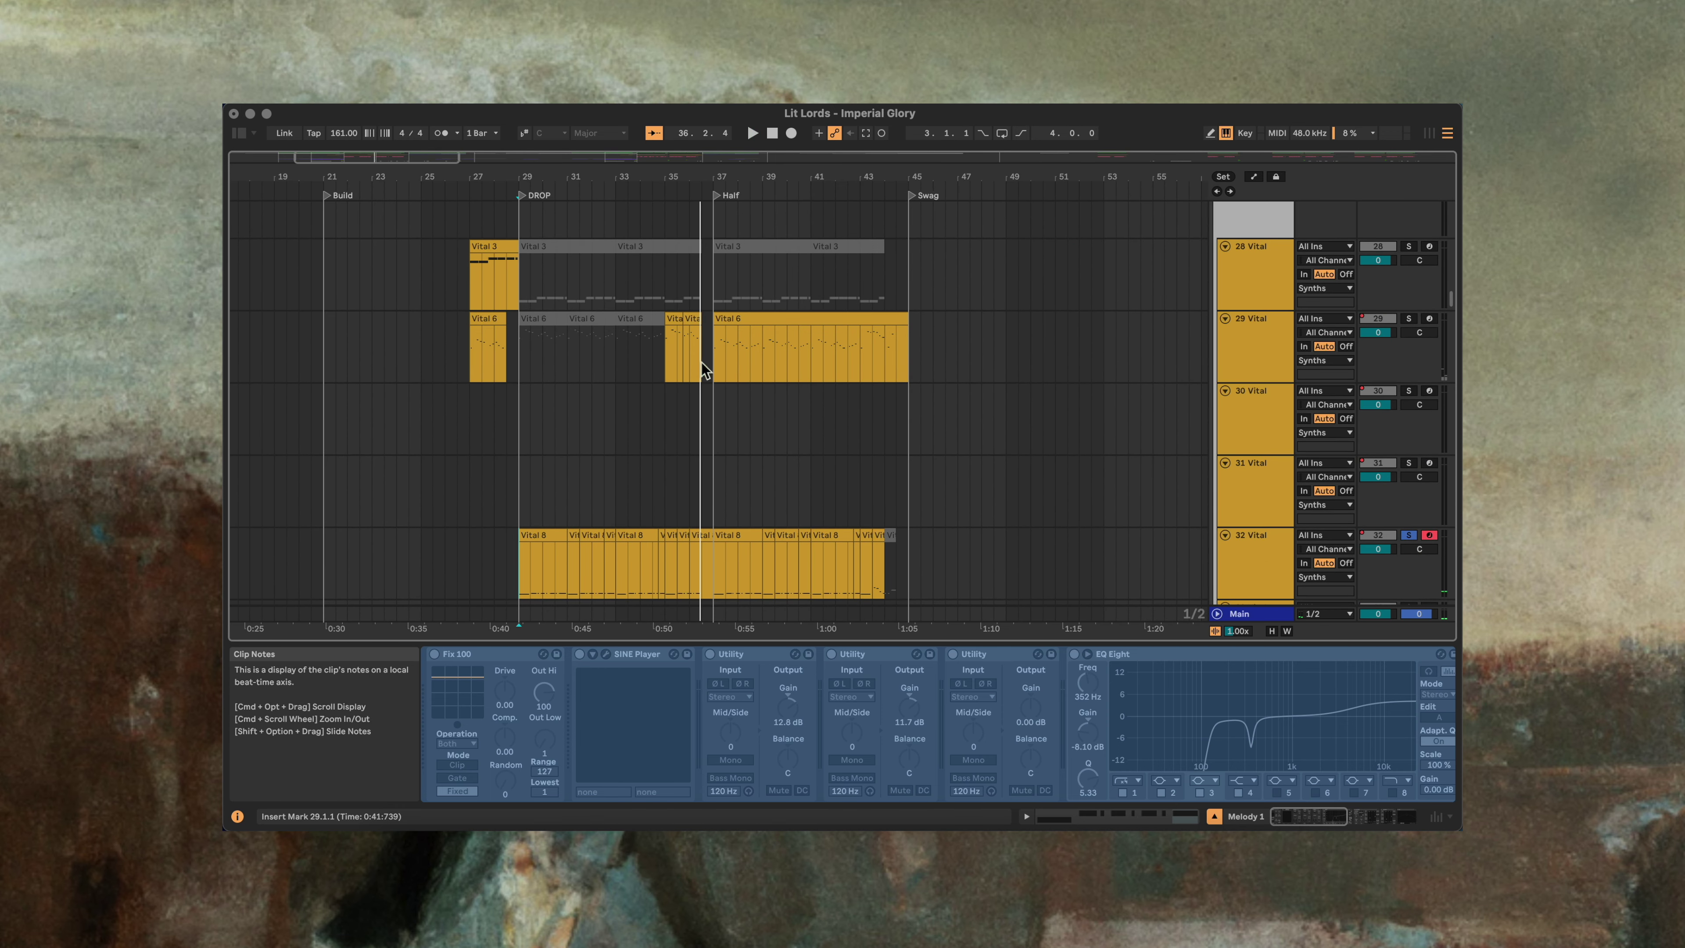
# Step: Solo only the 29 Vital track and play it from the Half marker
pyautogui.click(683, 358)
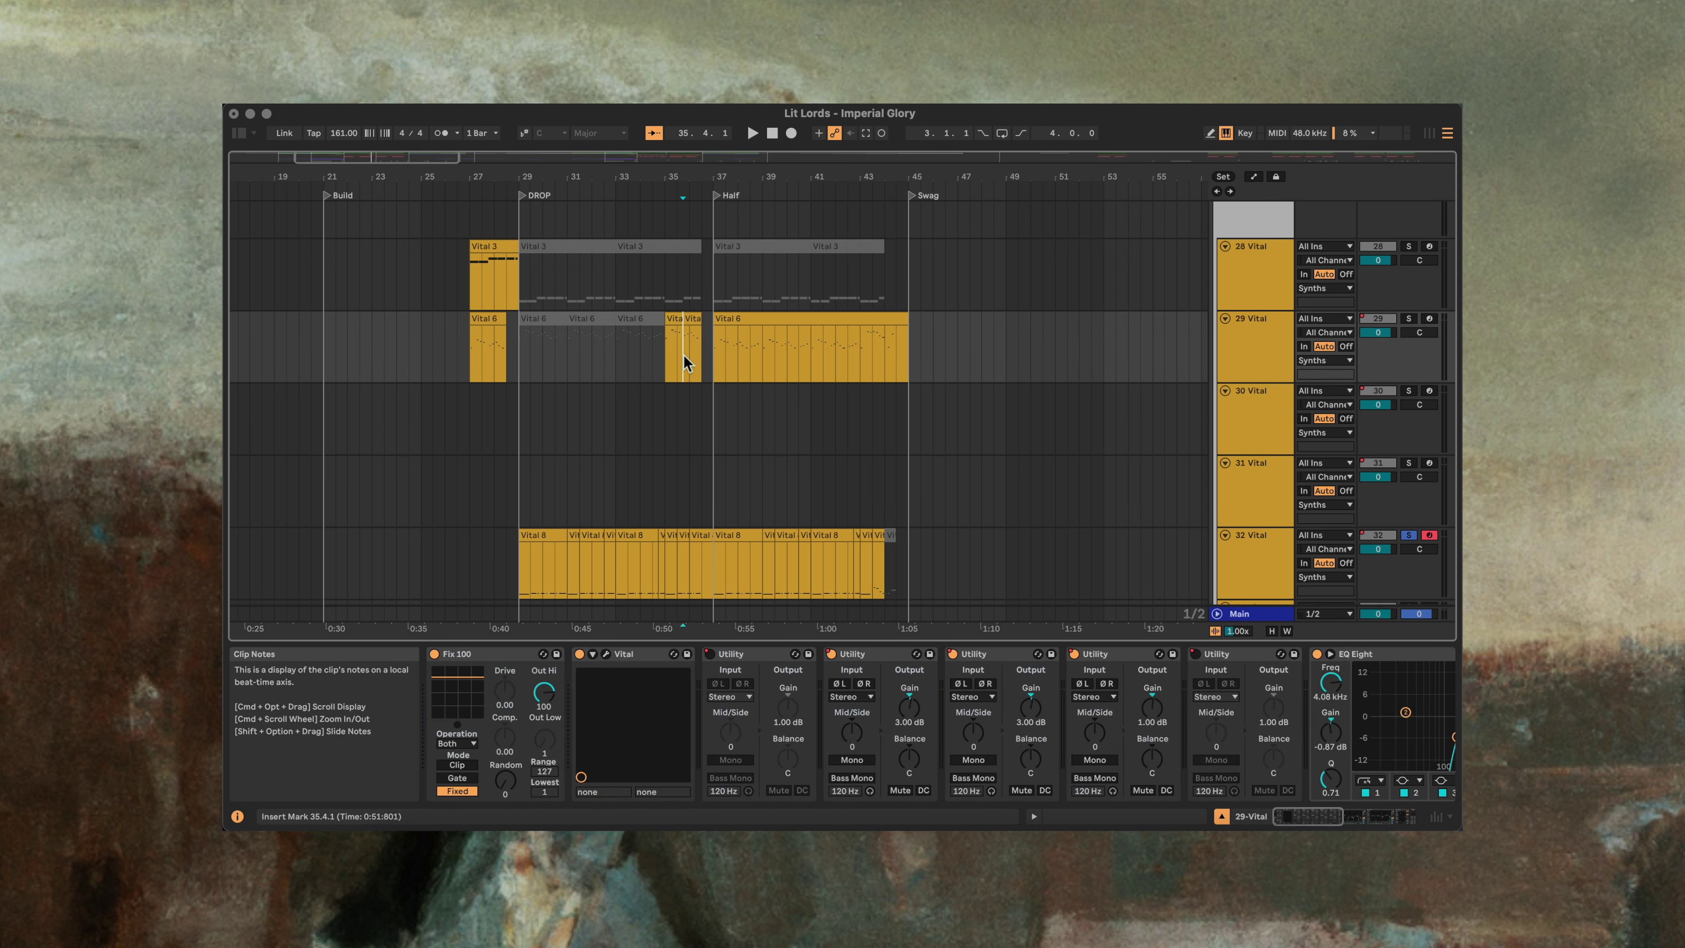
pyautogui.click(713, 353)
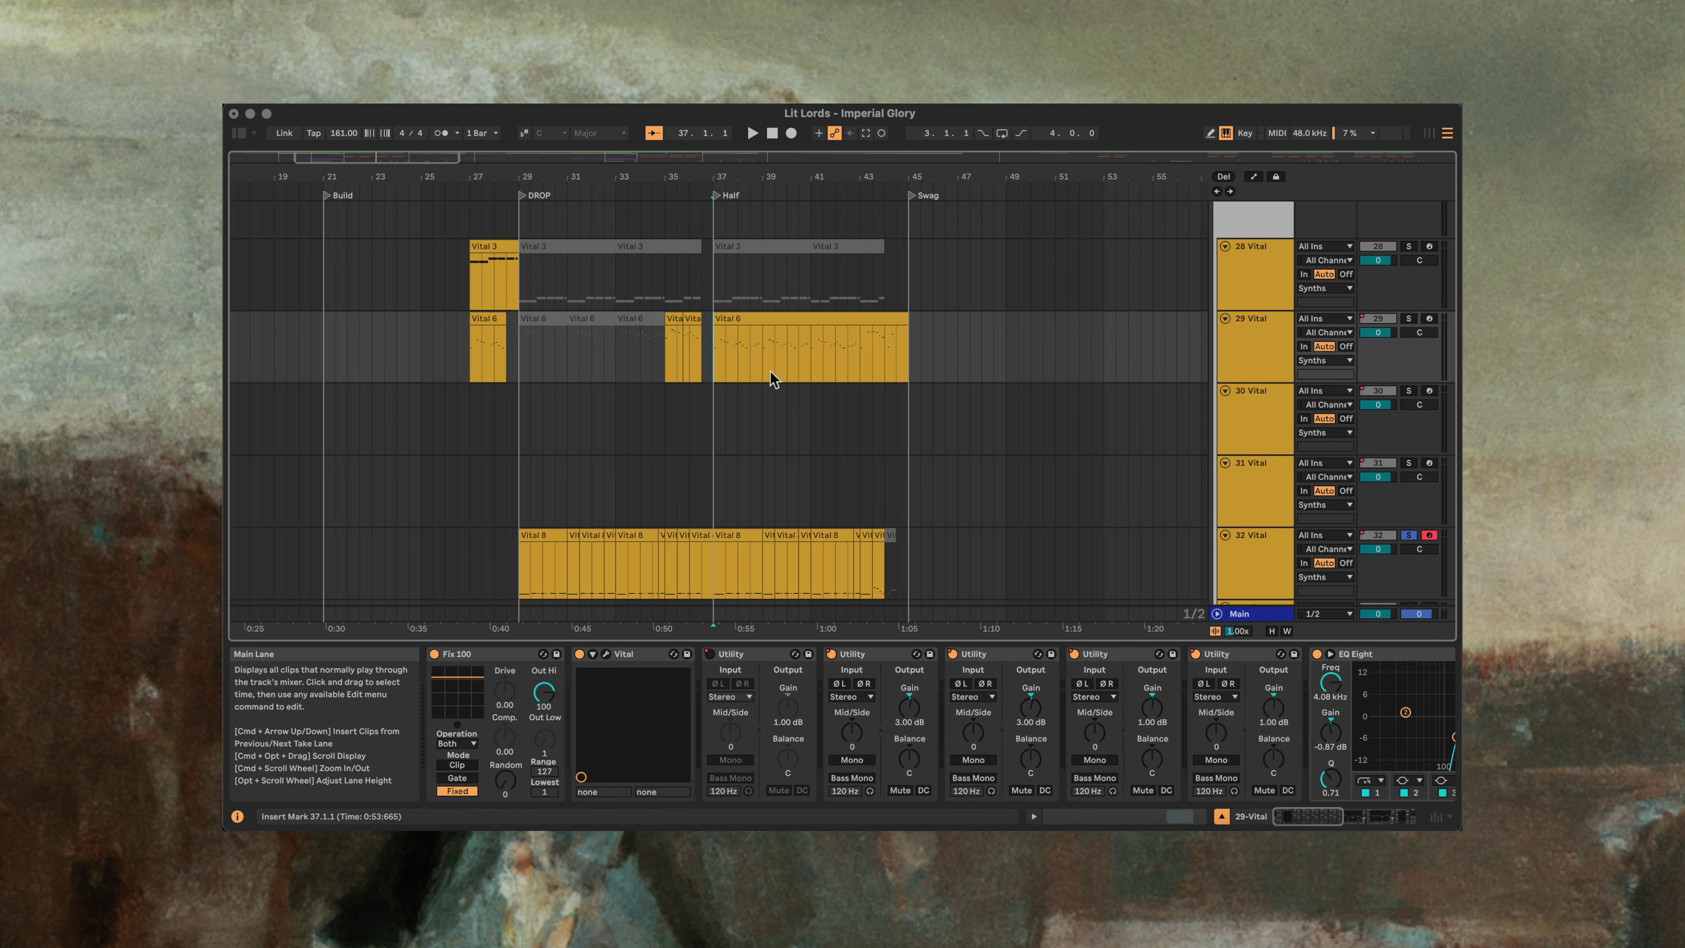
pyautogui.click(1409, 319)
pyautogui.press('space')
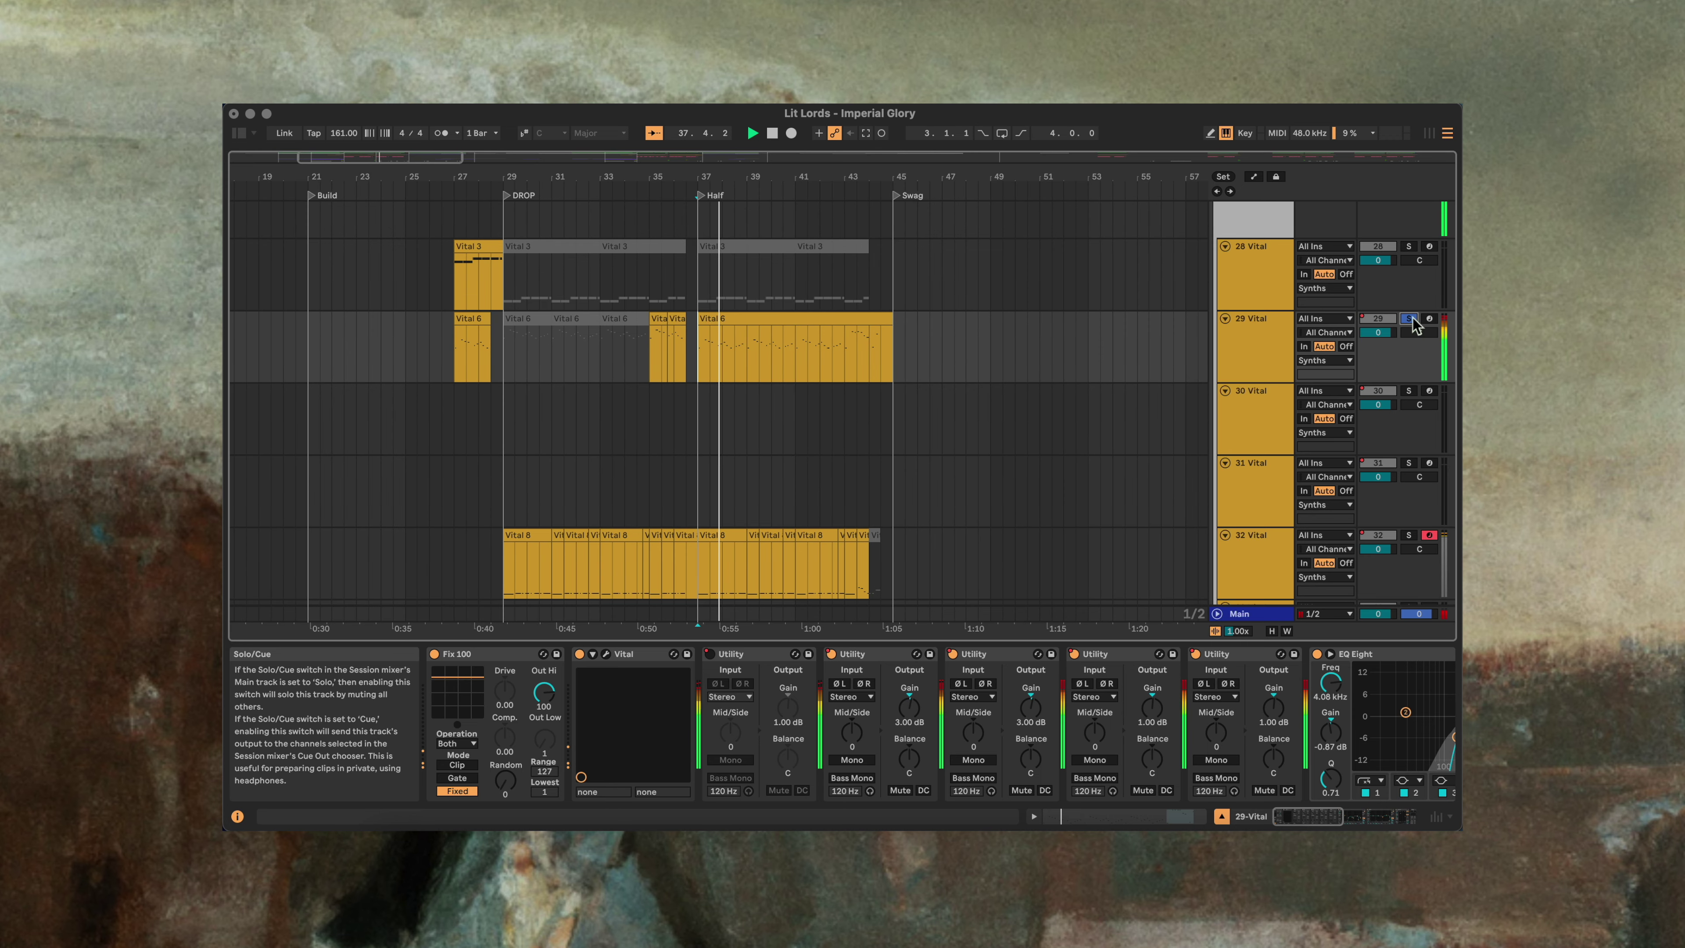
# Step: Transpose all notes of the 29 Vital track's clip at Half up one octave and play the clip
pyautogui.click(775, 327)
pyautogui.press('space')
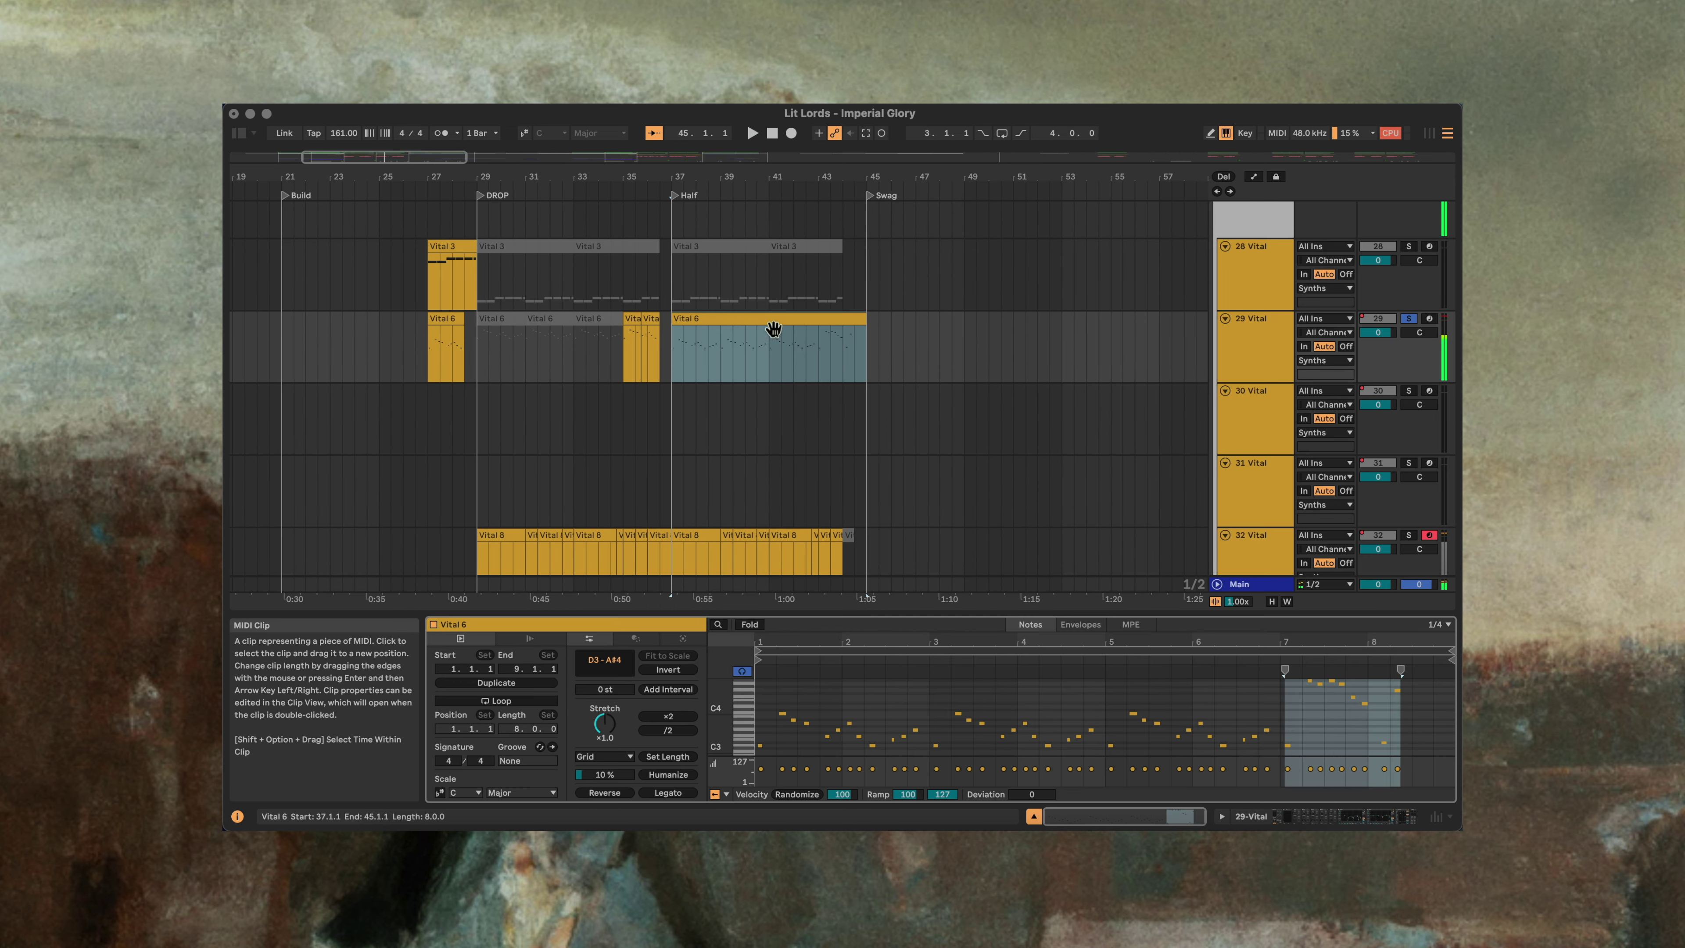
pyautogui.press('super+a')
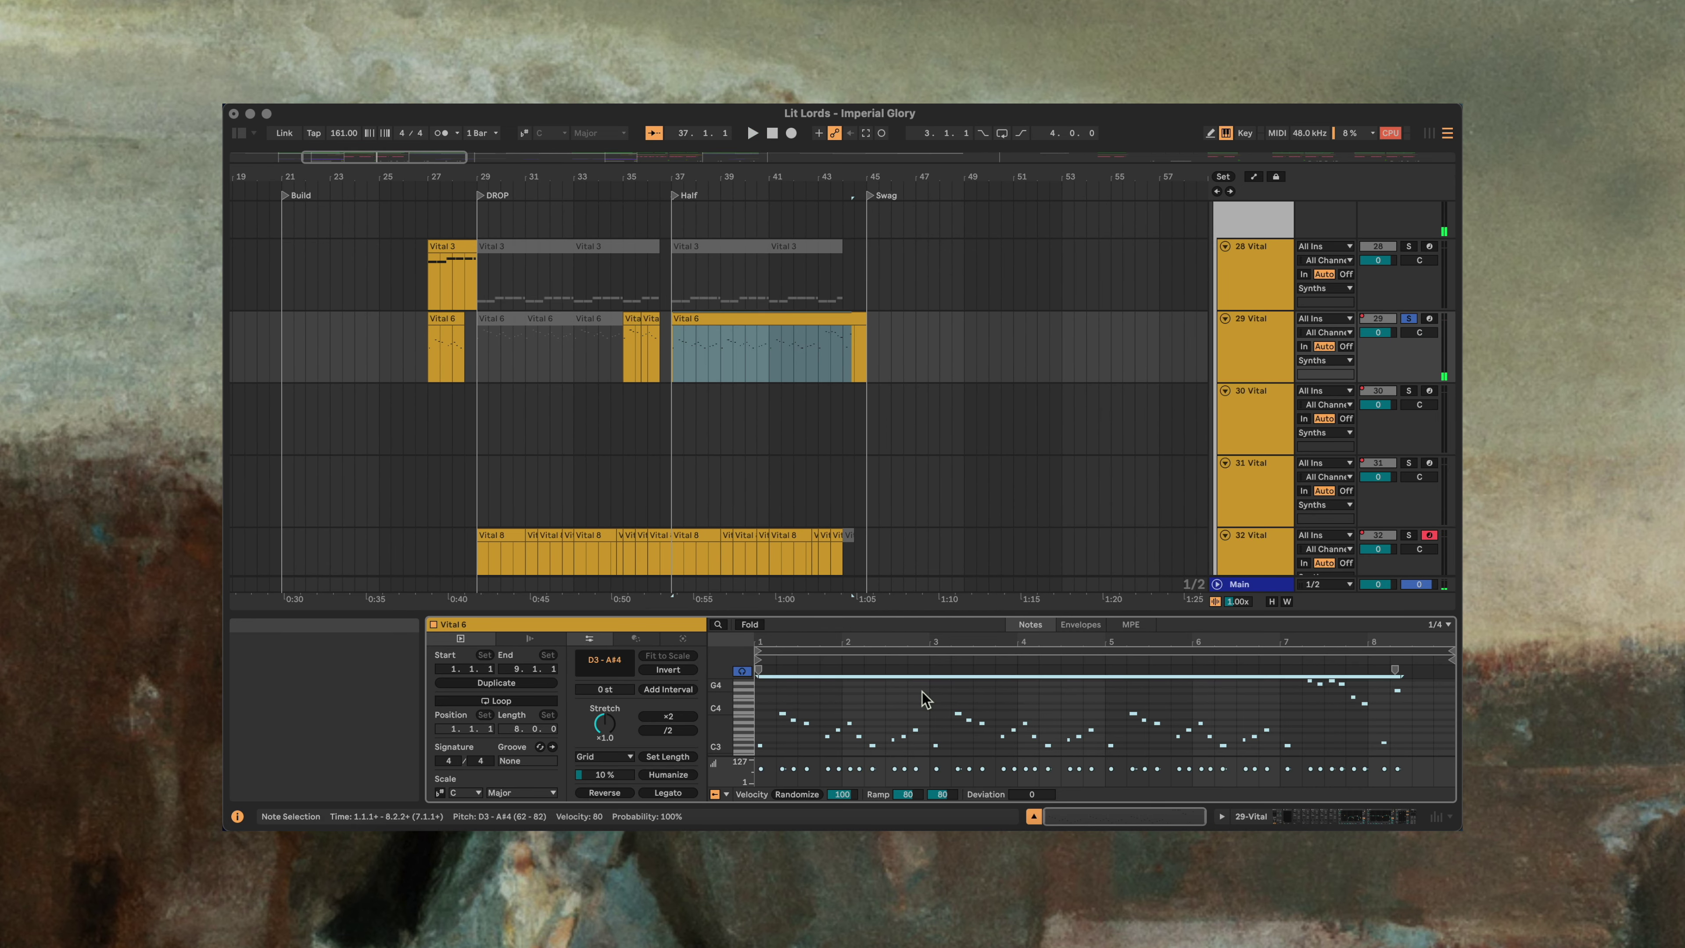
pyautogui.hotkey('shift', 'Up')
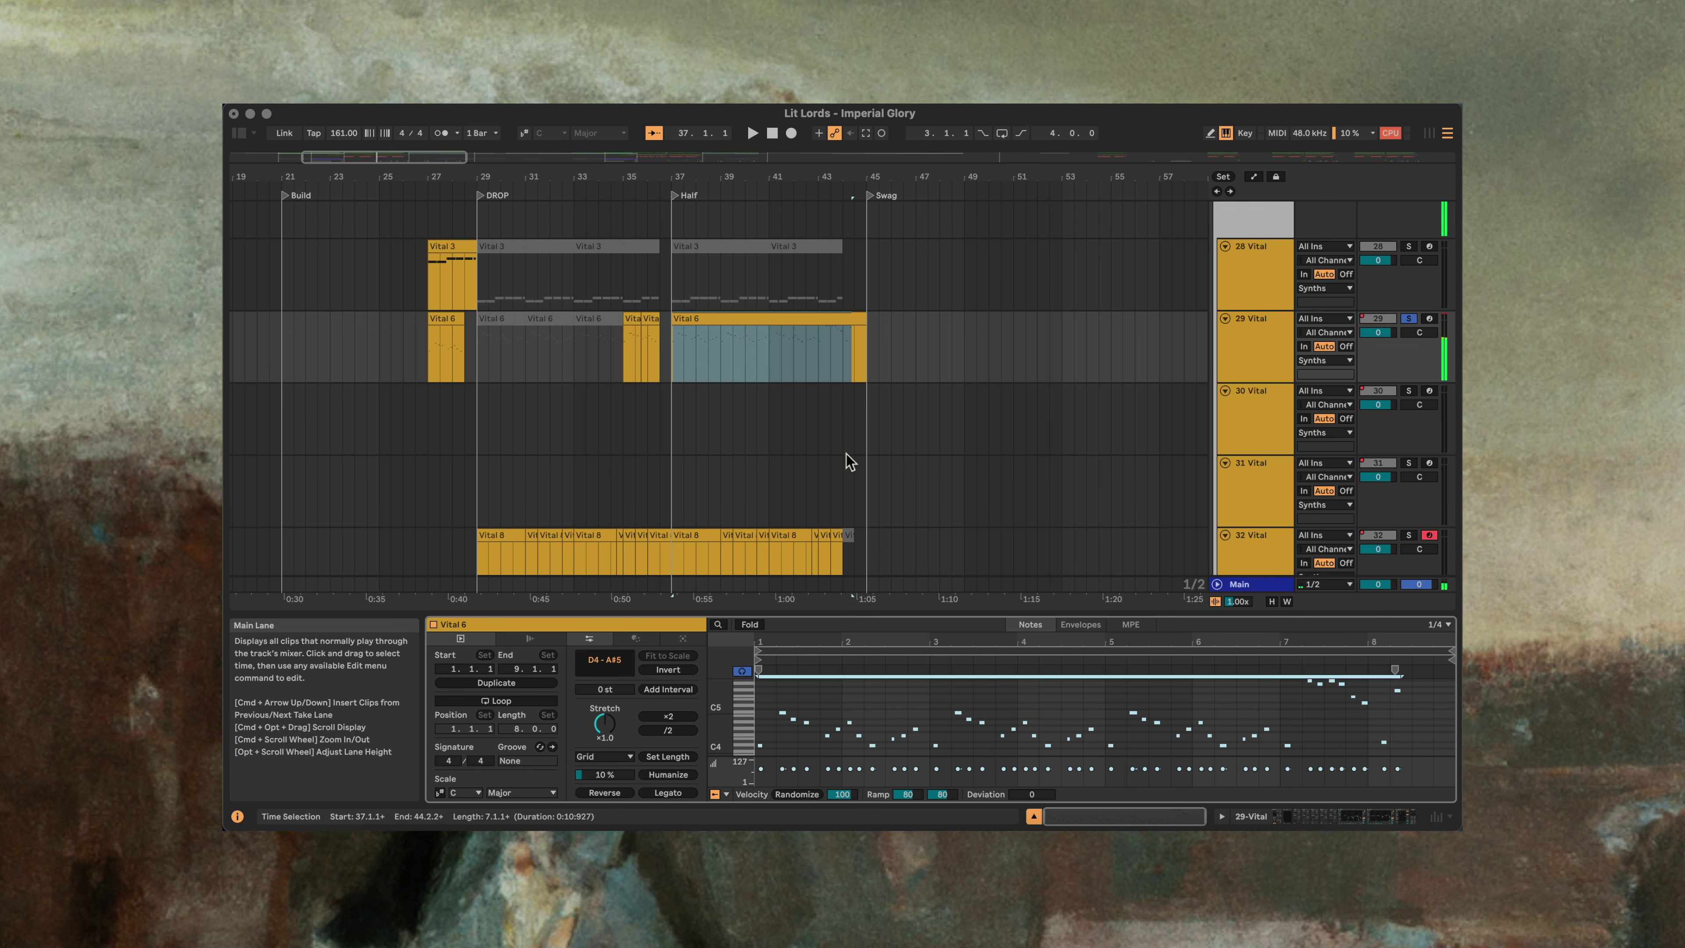
pyautogui.press('space')
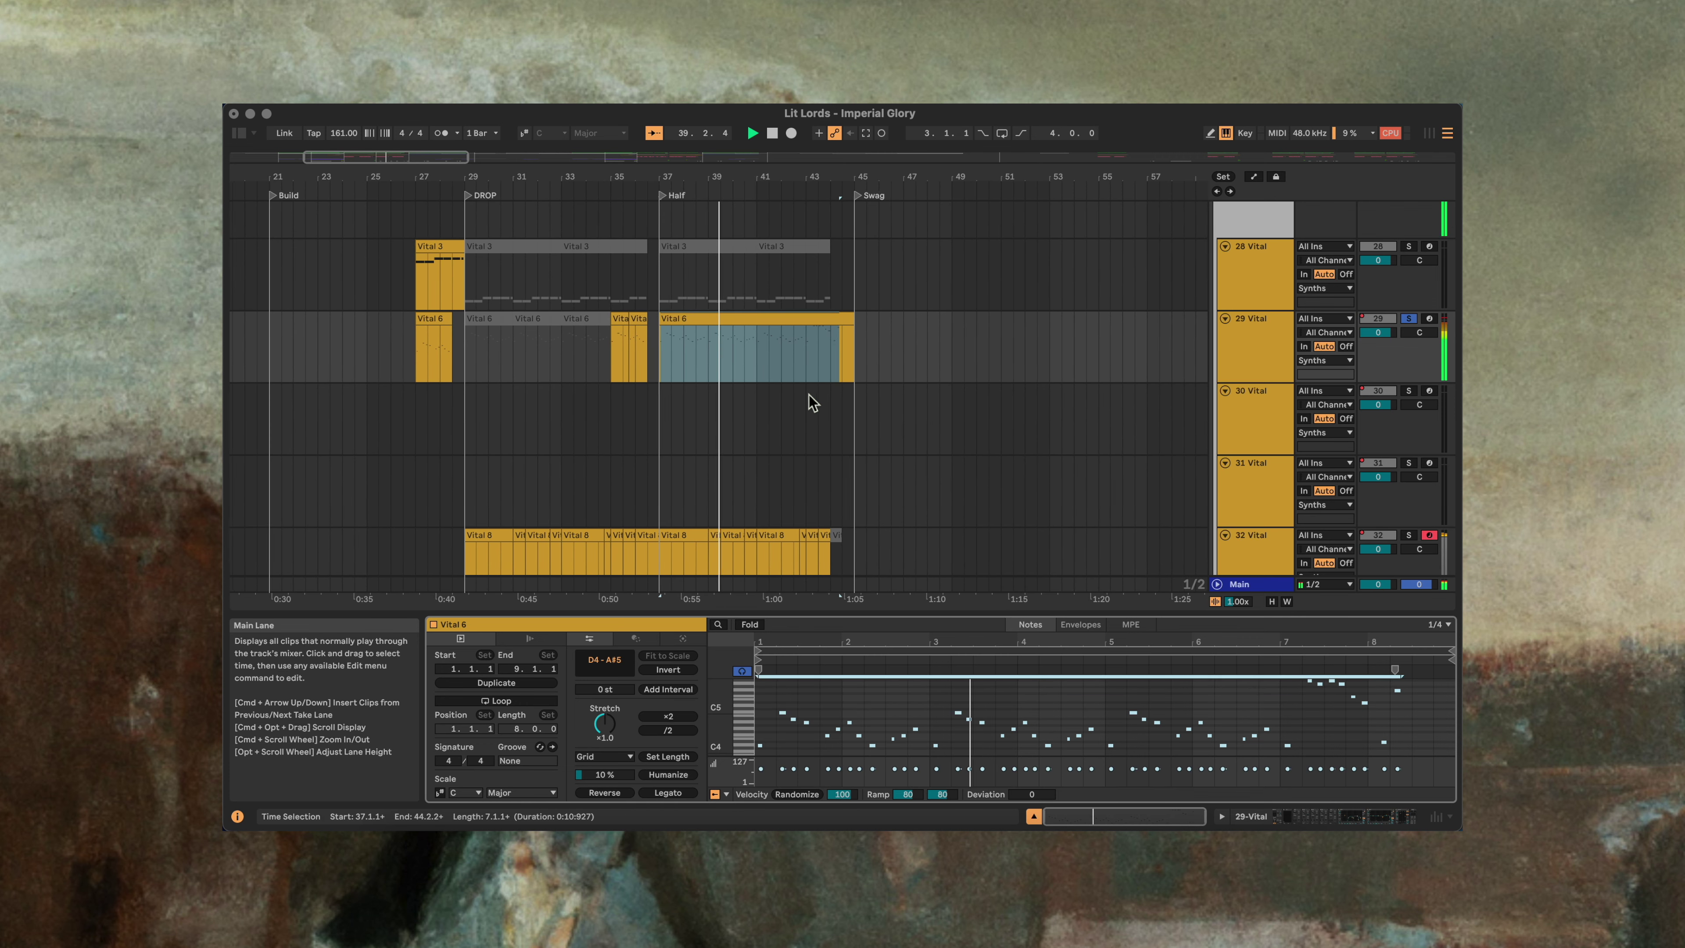
# Step: Solo the Drums group and play it from the Half marker
pyautogui.scroll(5, 808, 391)
pyautogui.scroll(5, 808, 392)
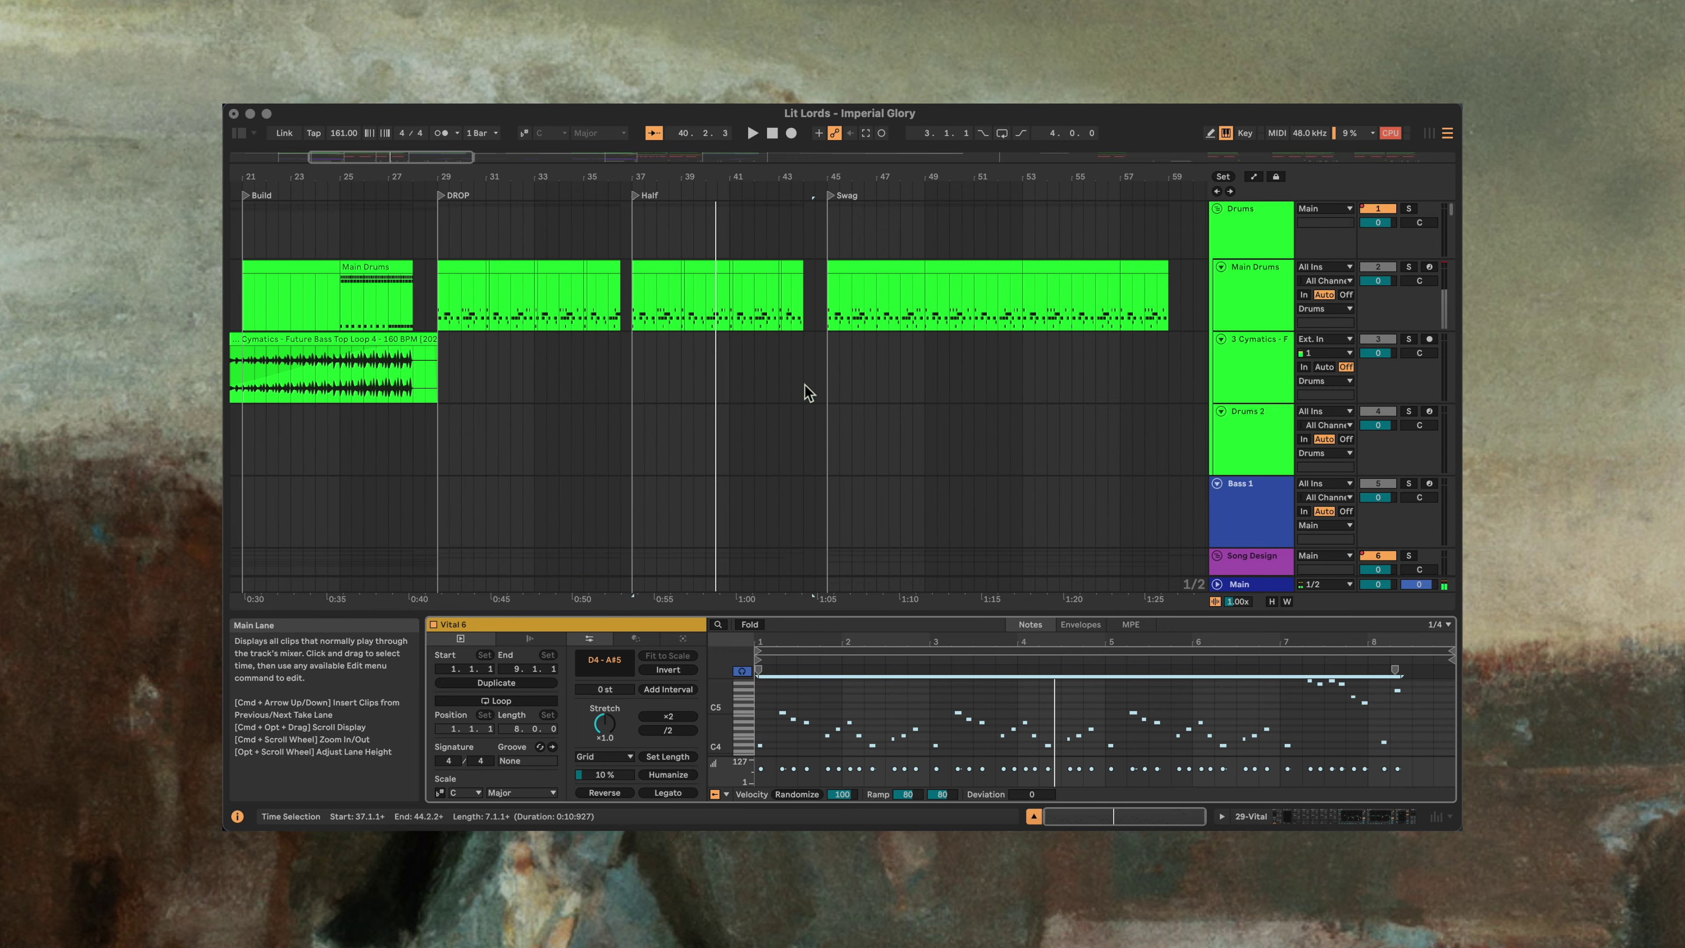
pyautogui.click(1410, 208)
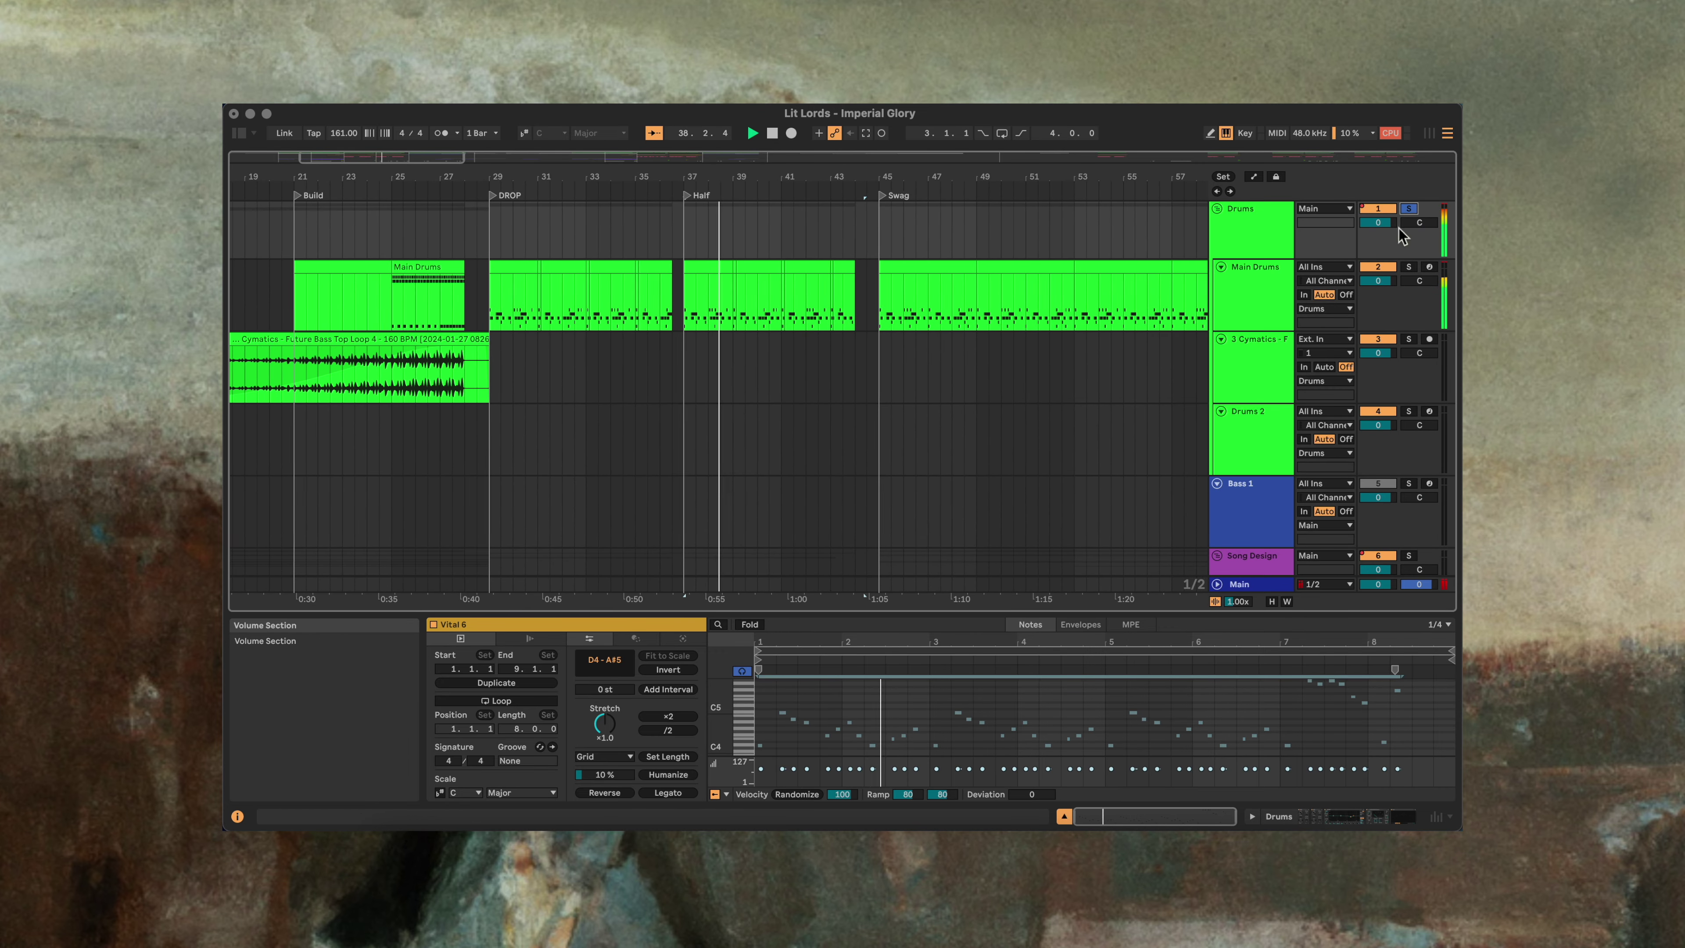
pyautogui.scroll(-10, 1374, 332)
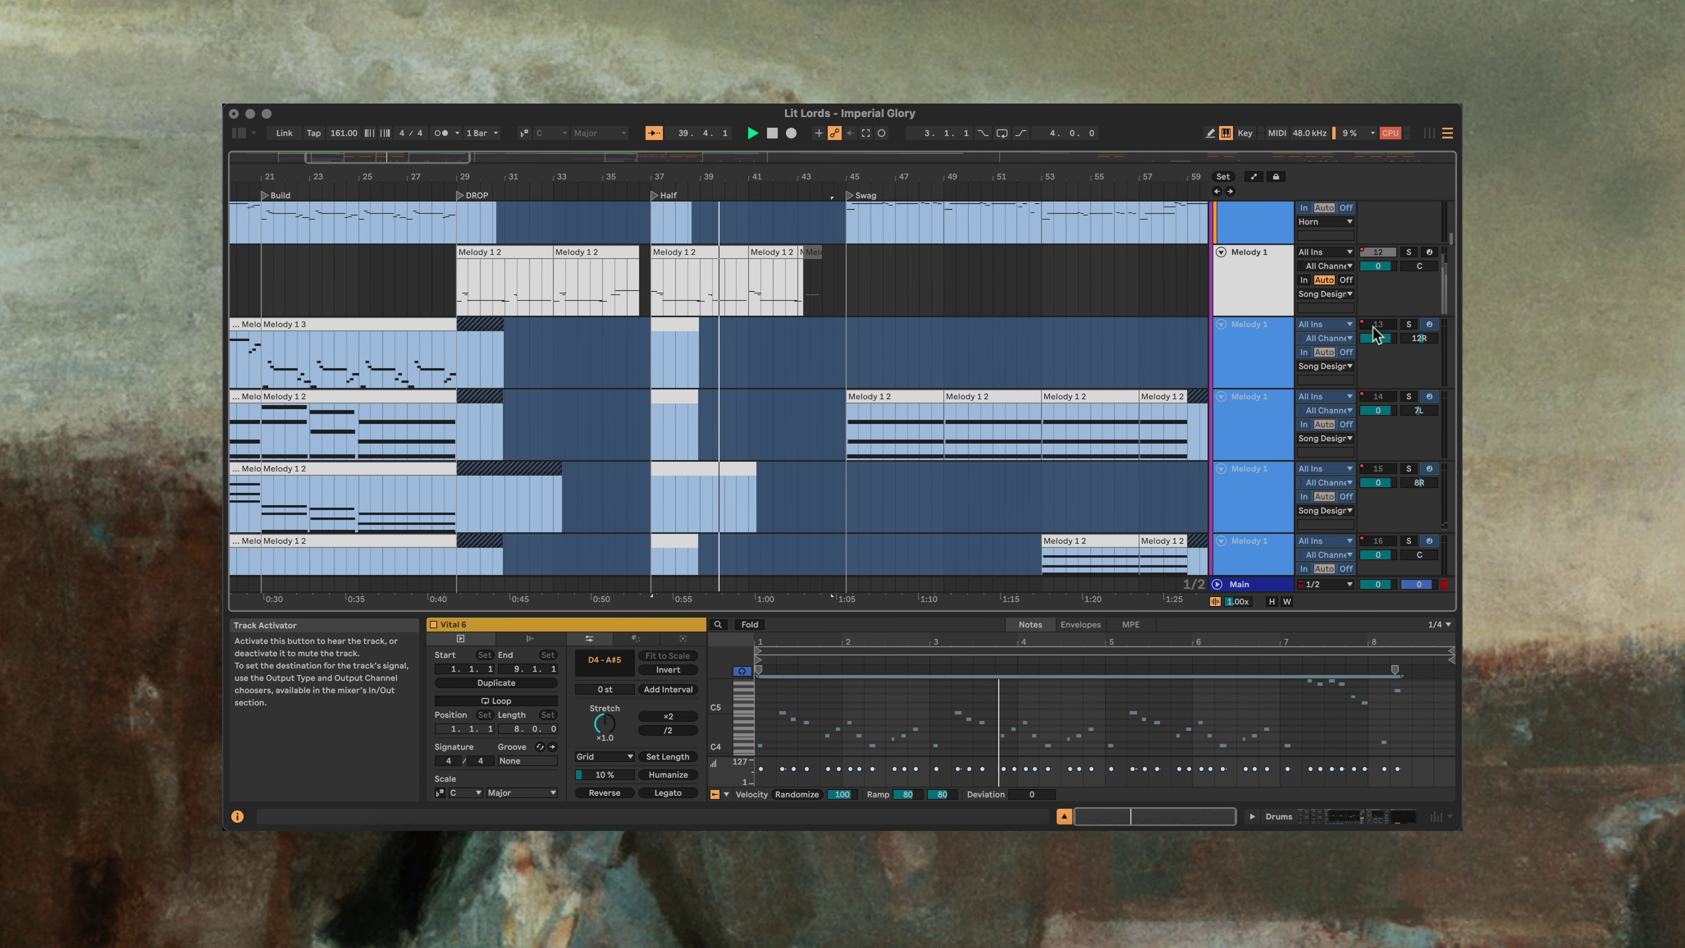
pyautogui.press('space')
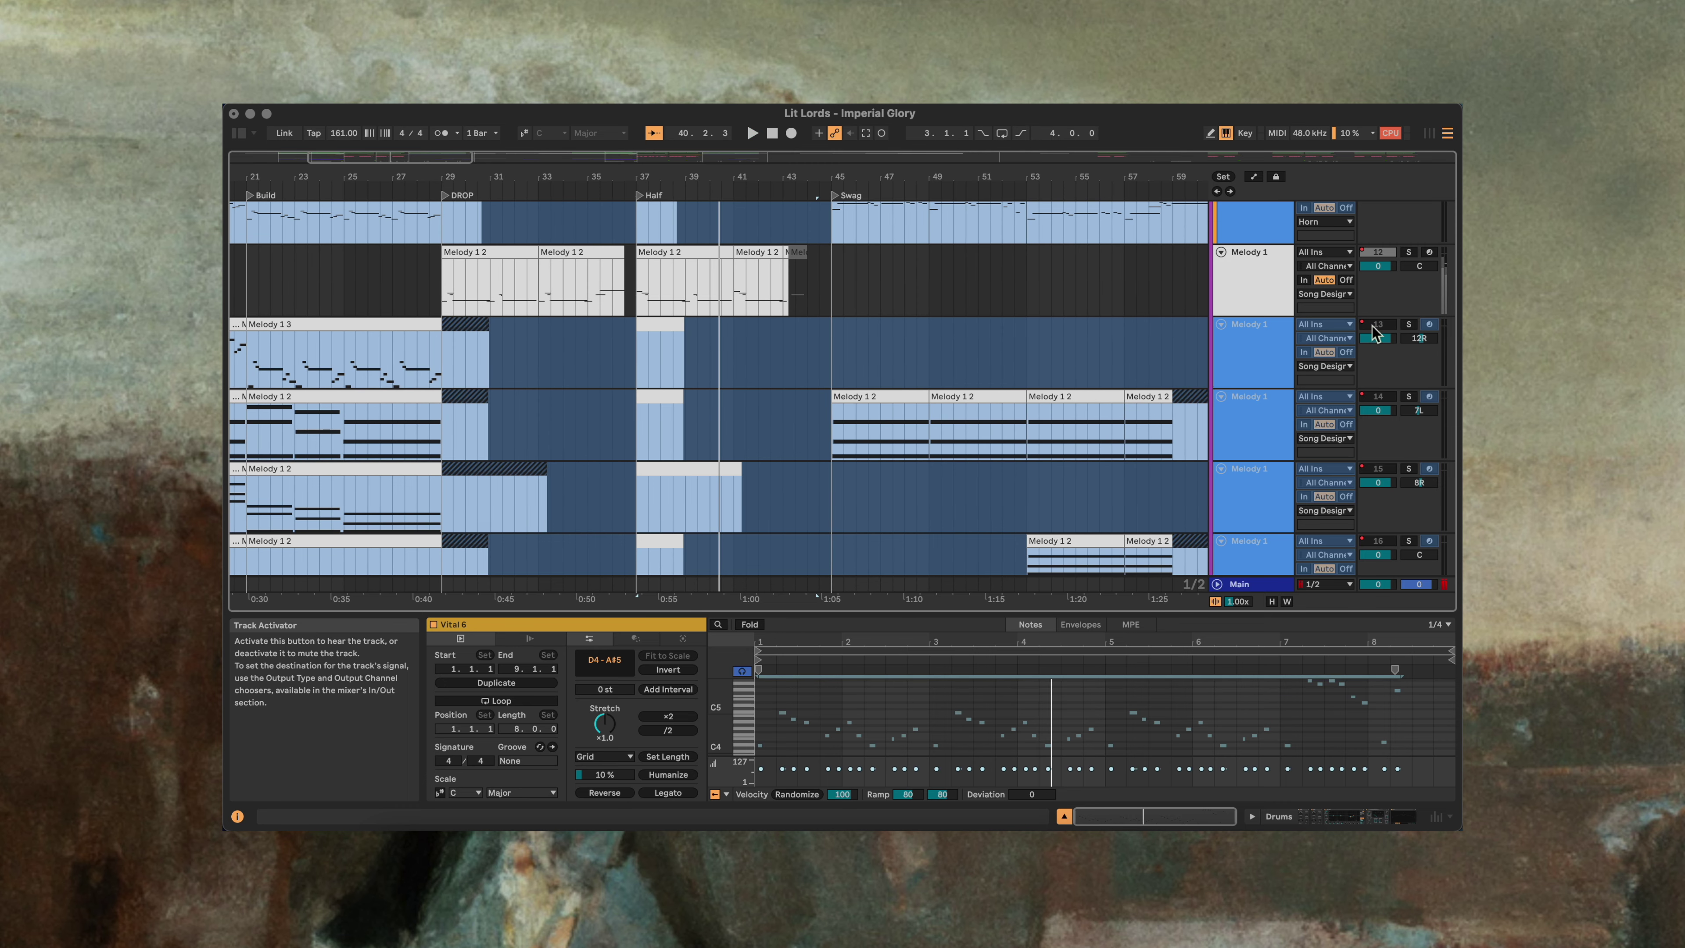
# Step: Add the Melody 1 track below the Horn group to the solo and play the layers from the Half marker
pyautogui.click(1409, 253)
pyautogui.press('space')
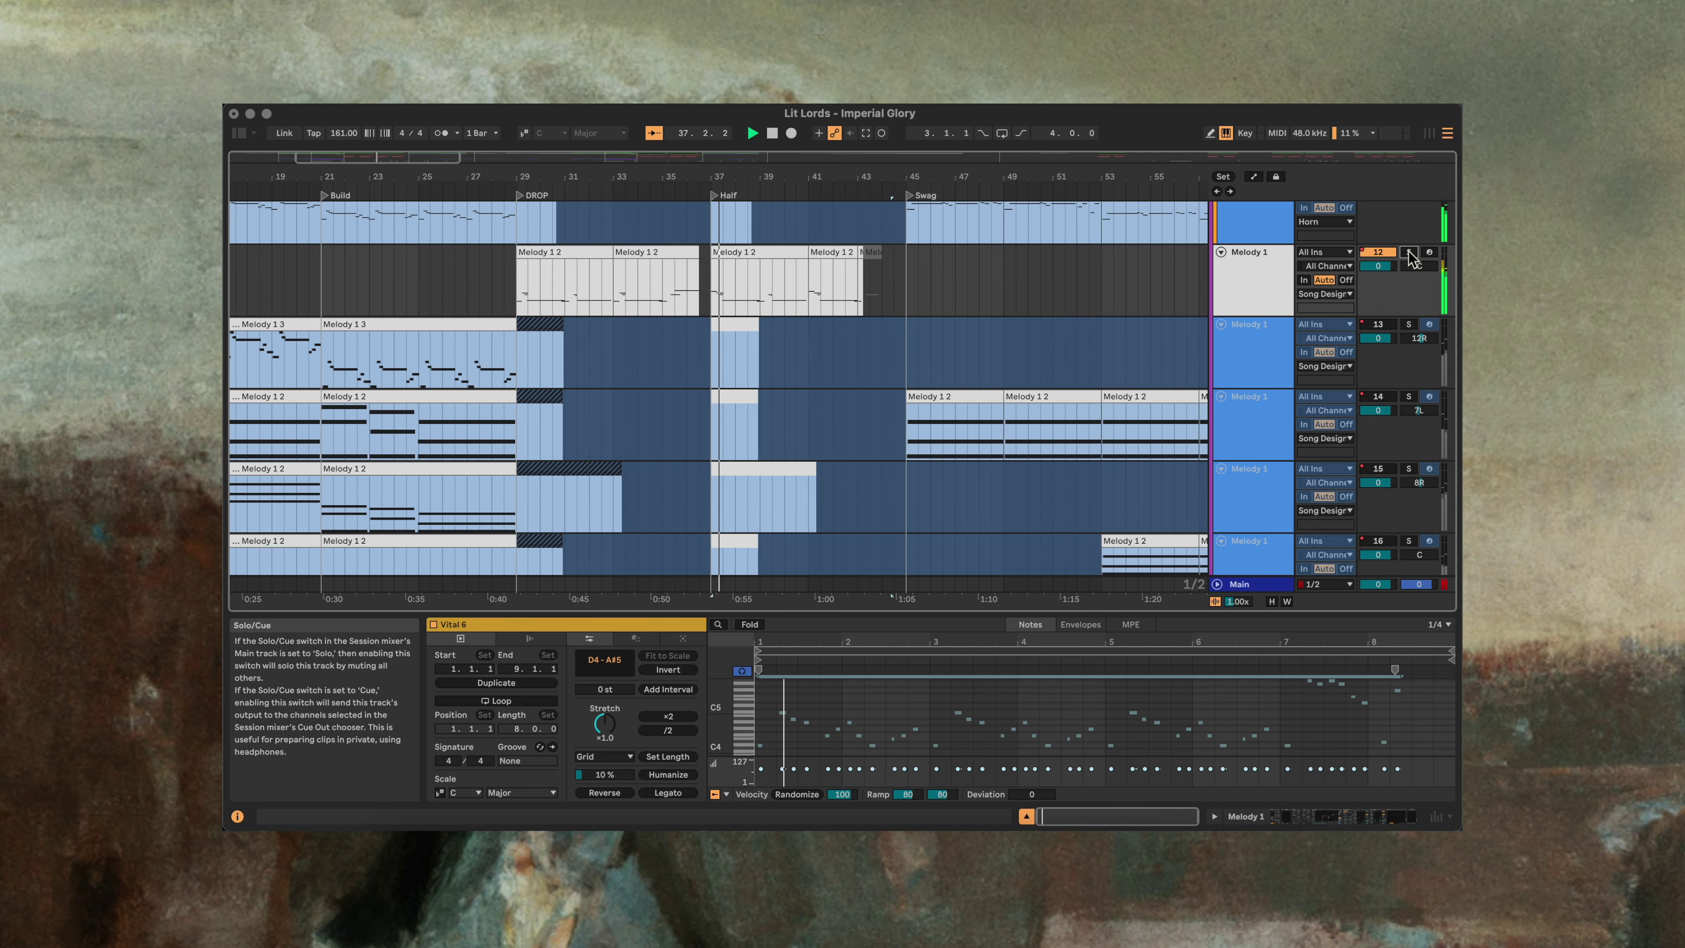
pyautogui.scroll(-10, 1401, 306)
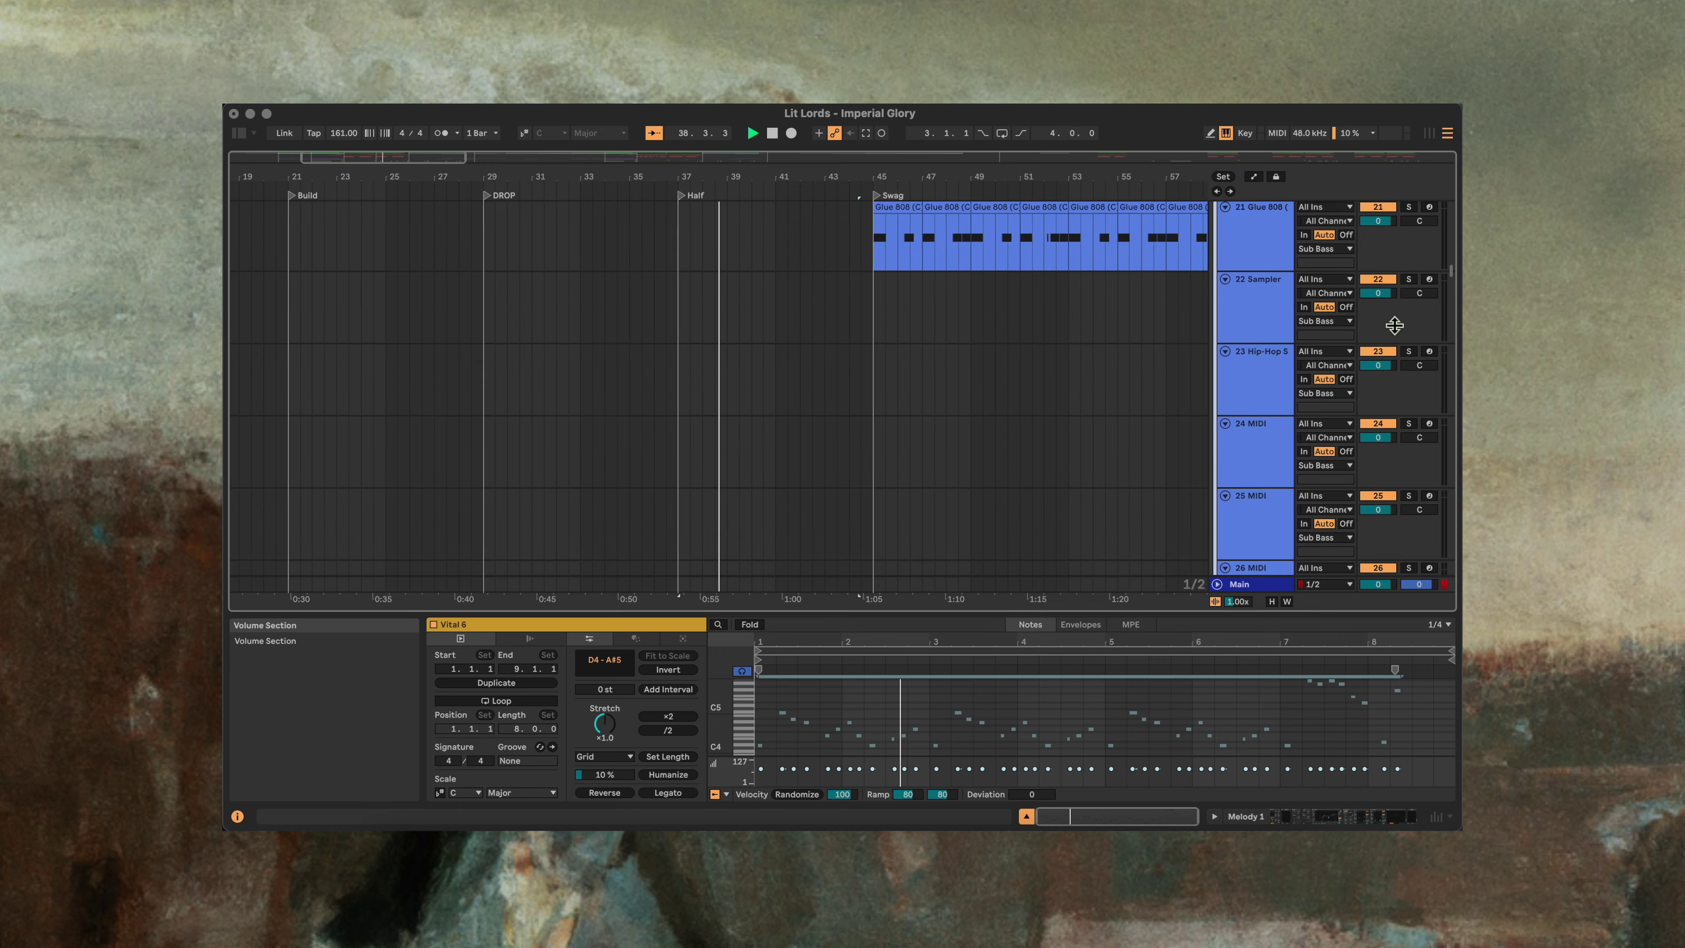
pyautogui.press('space')
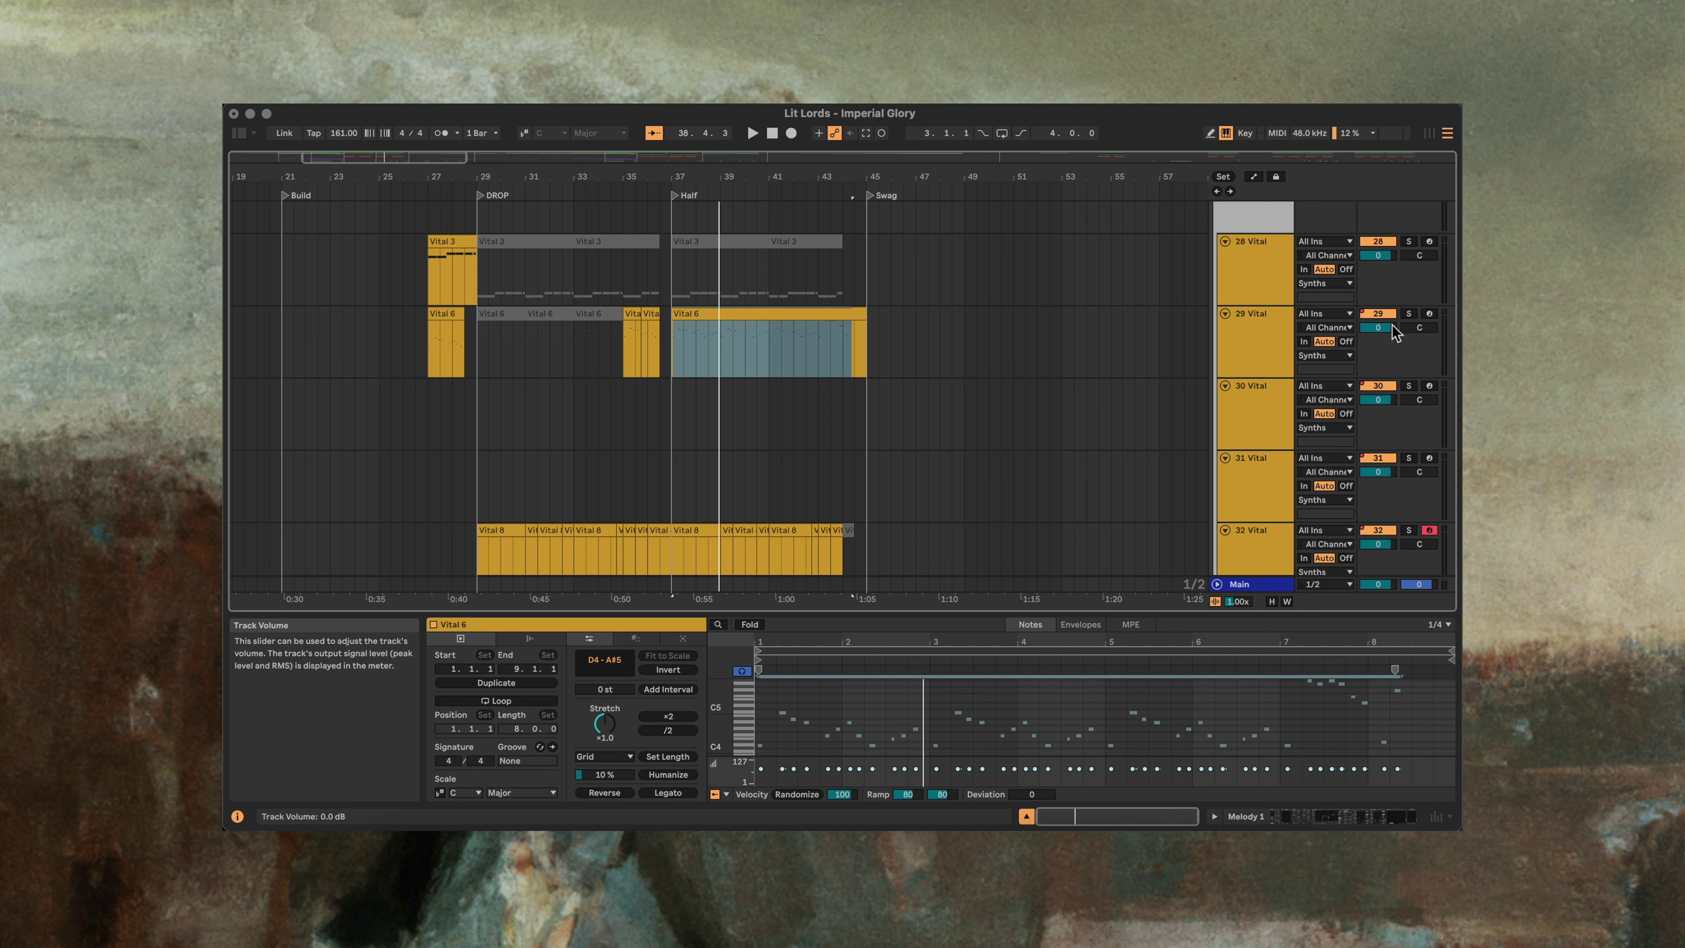
# Step: Transpose the 29 Vital clip at Half down one octave and play the layered section from the Half marker
pyautogui.press('space')
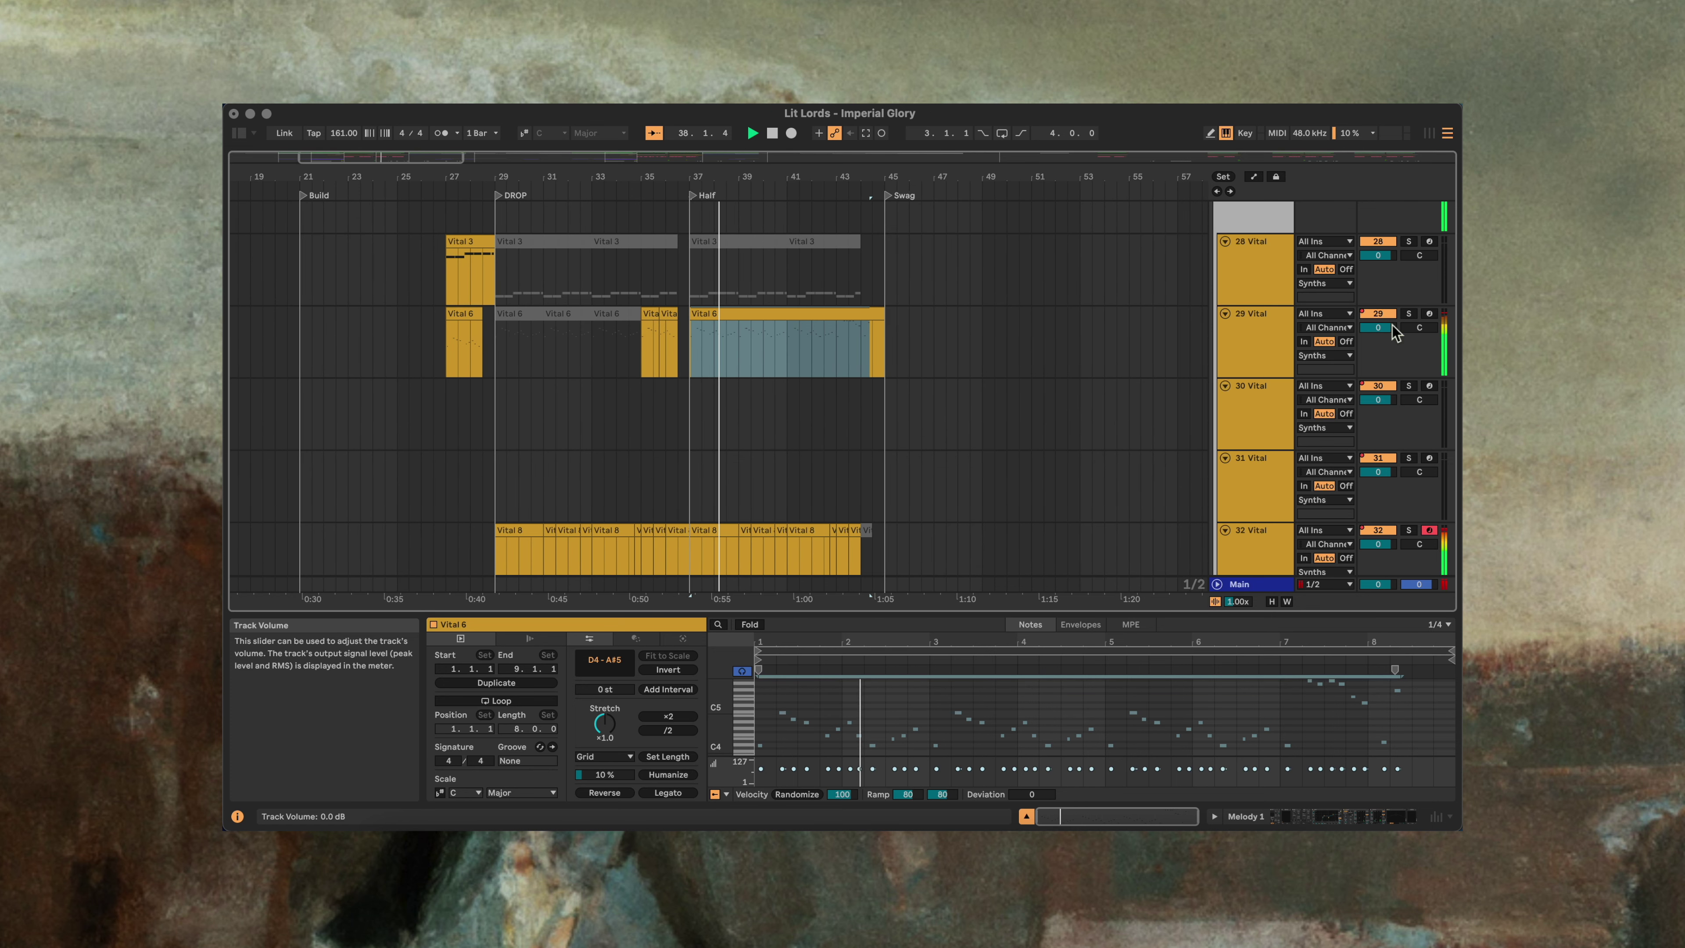
pyautogui.press('space')
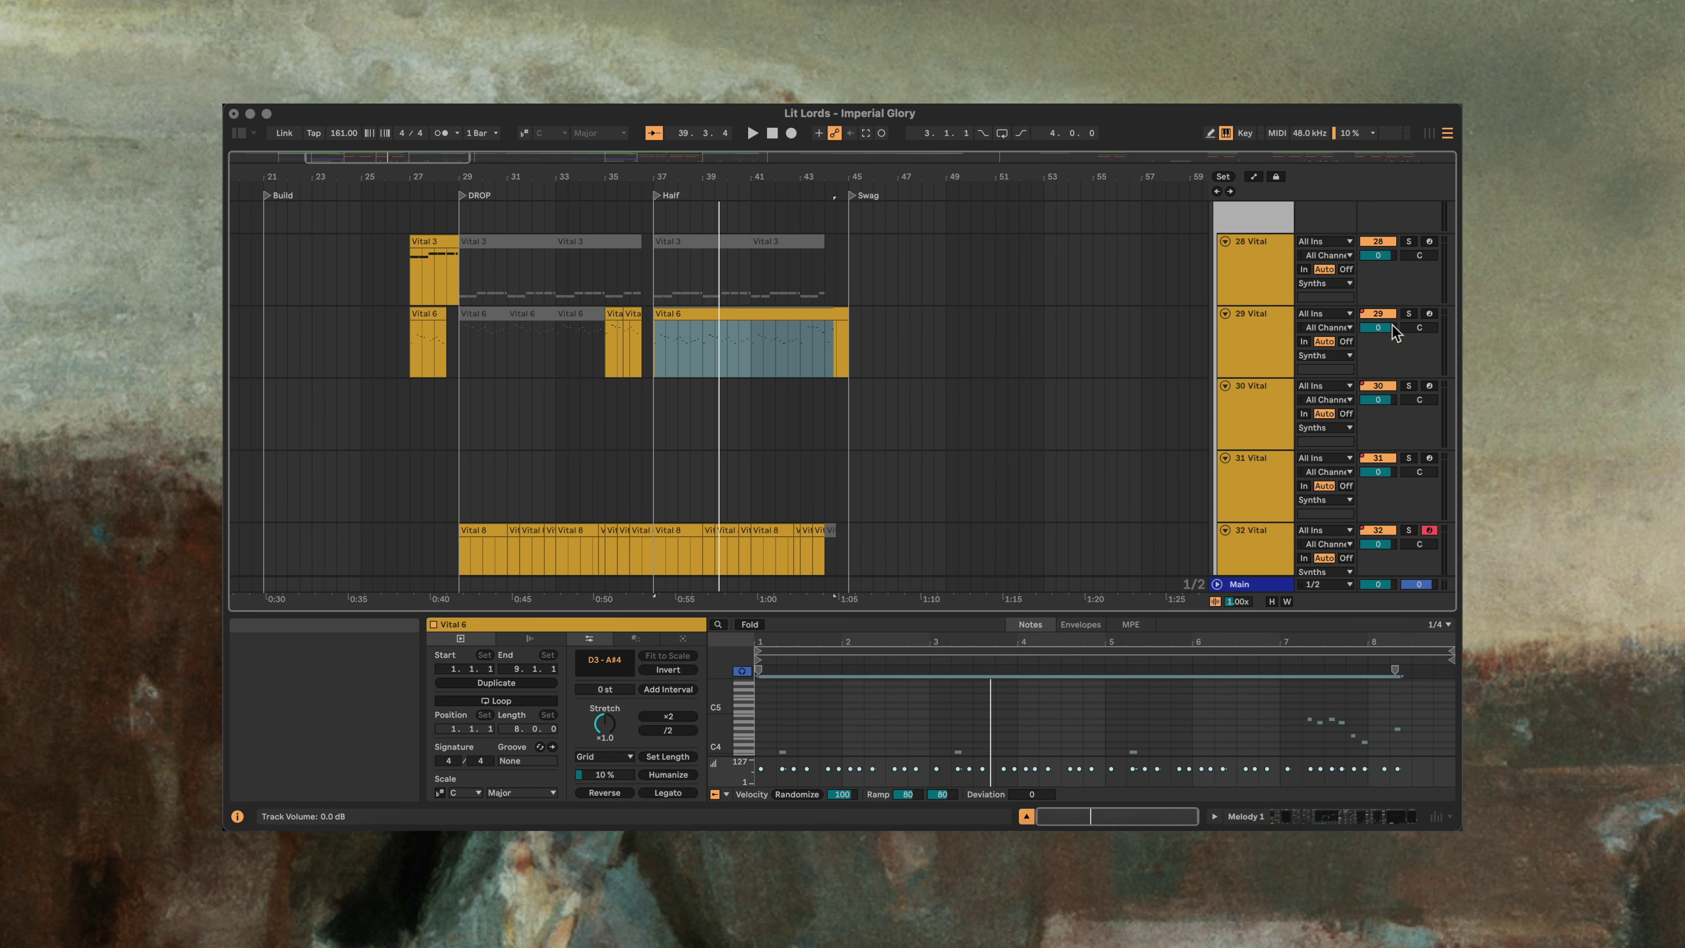
pyautogui.press('space')
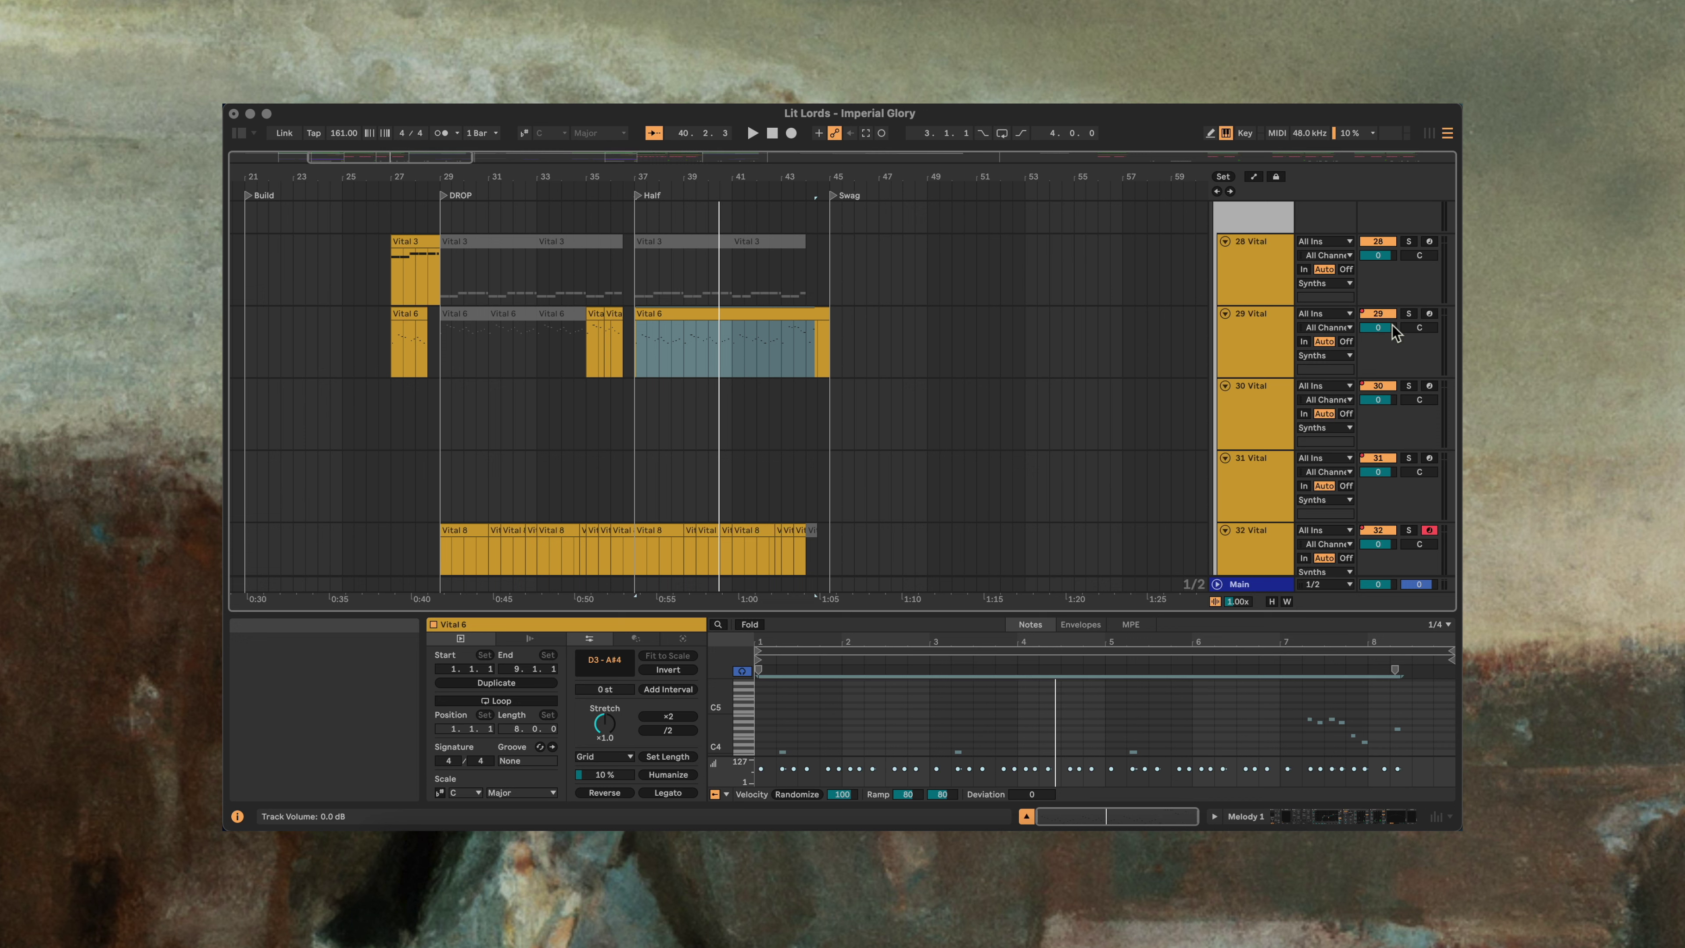
# Step: Place the insert marker at the DROP on the 28 Vital track and fold all track groups
pyautogui.scroll(-5, 734, 398)
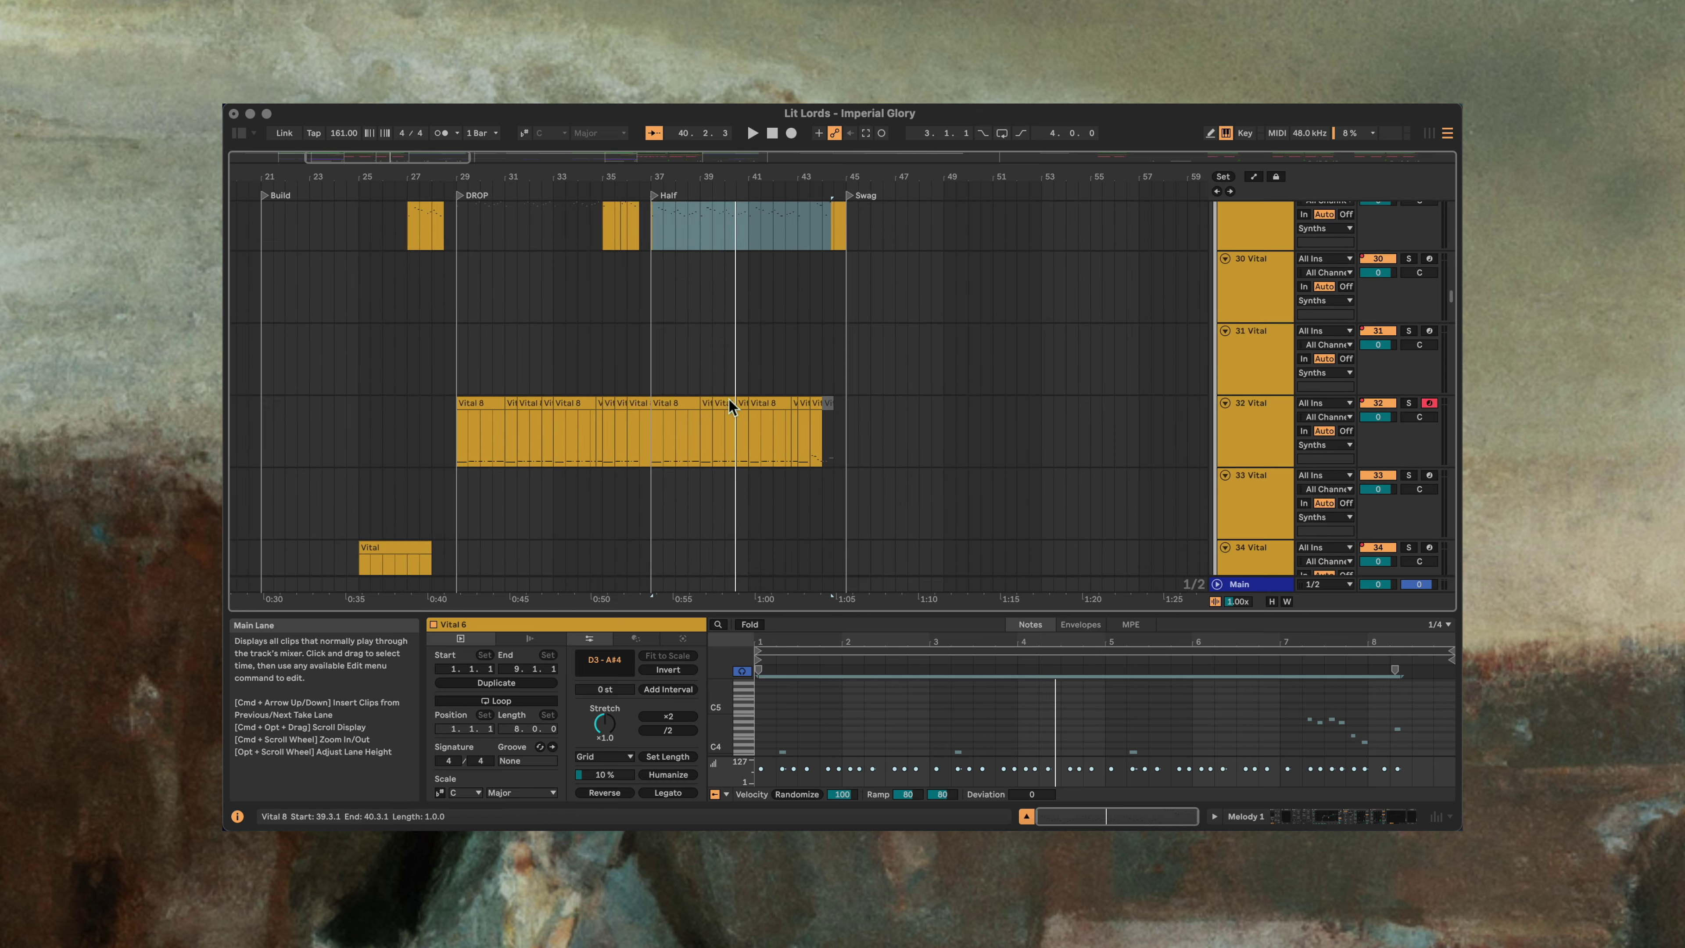
pyautogui.hscroll(-2, 733, 384)
pyautogui.scroll(4, 726, 316)
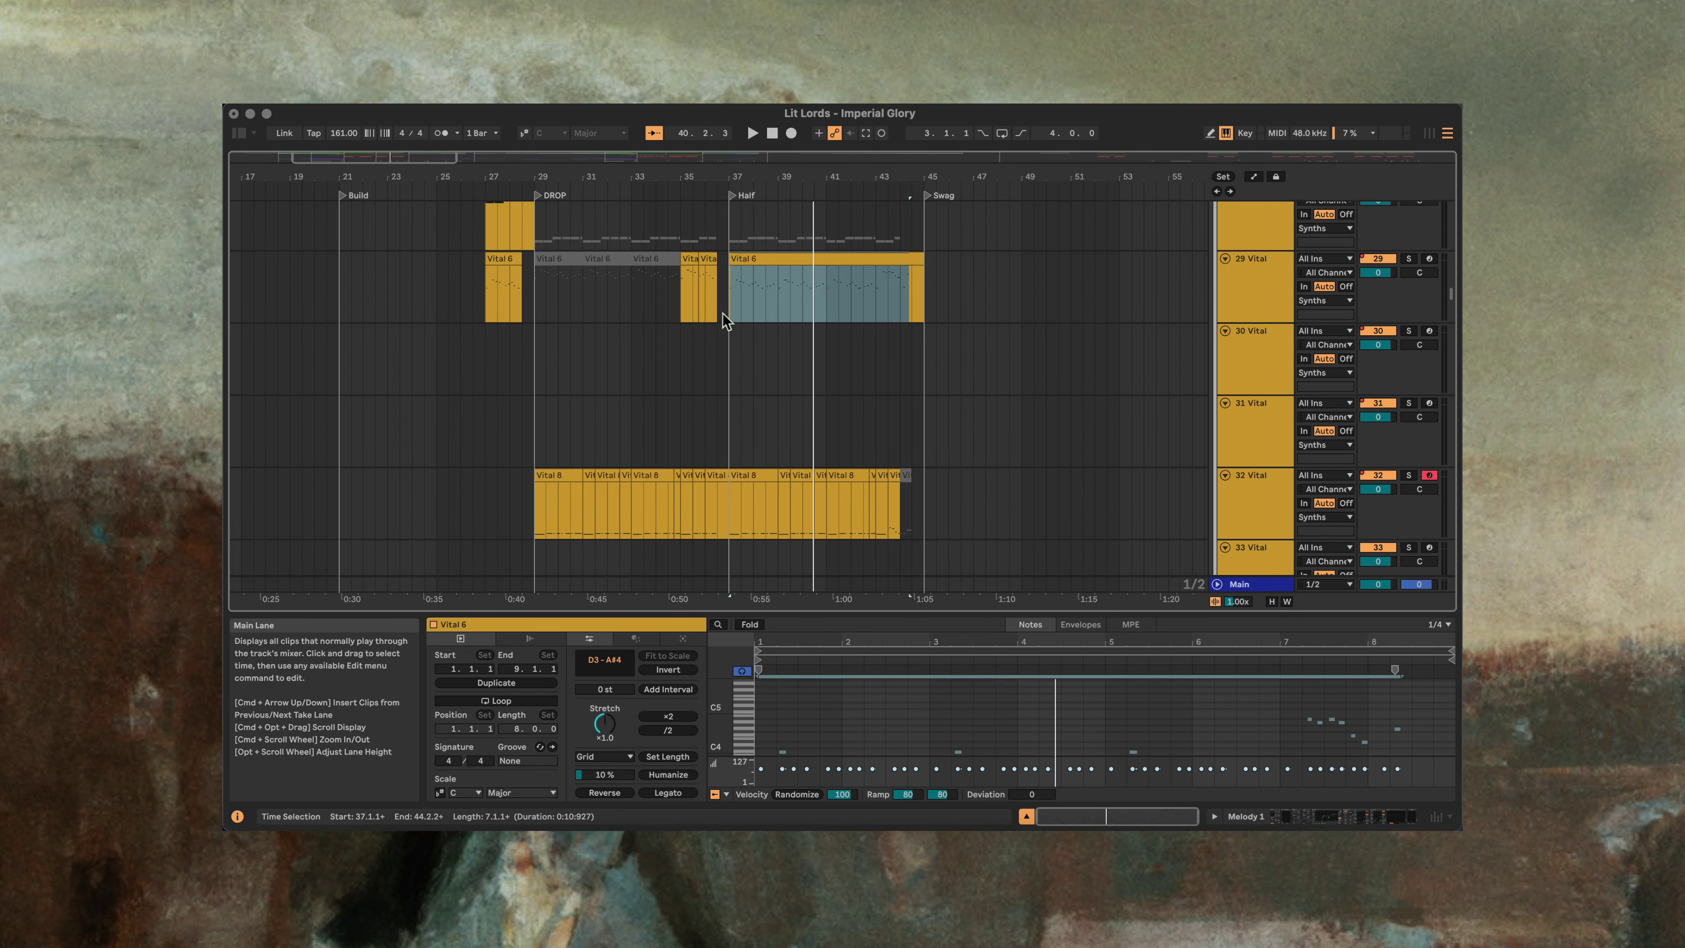
pyautogui.scroll(2, 723, 322)
pyautogui.hscroll(-1, 723, 321)
pyautogui.scroll(2, 726, 318)
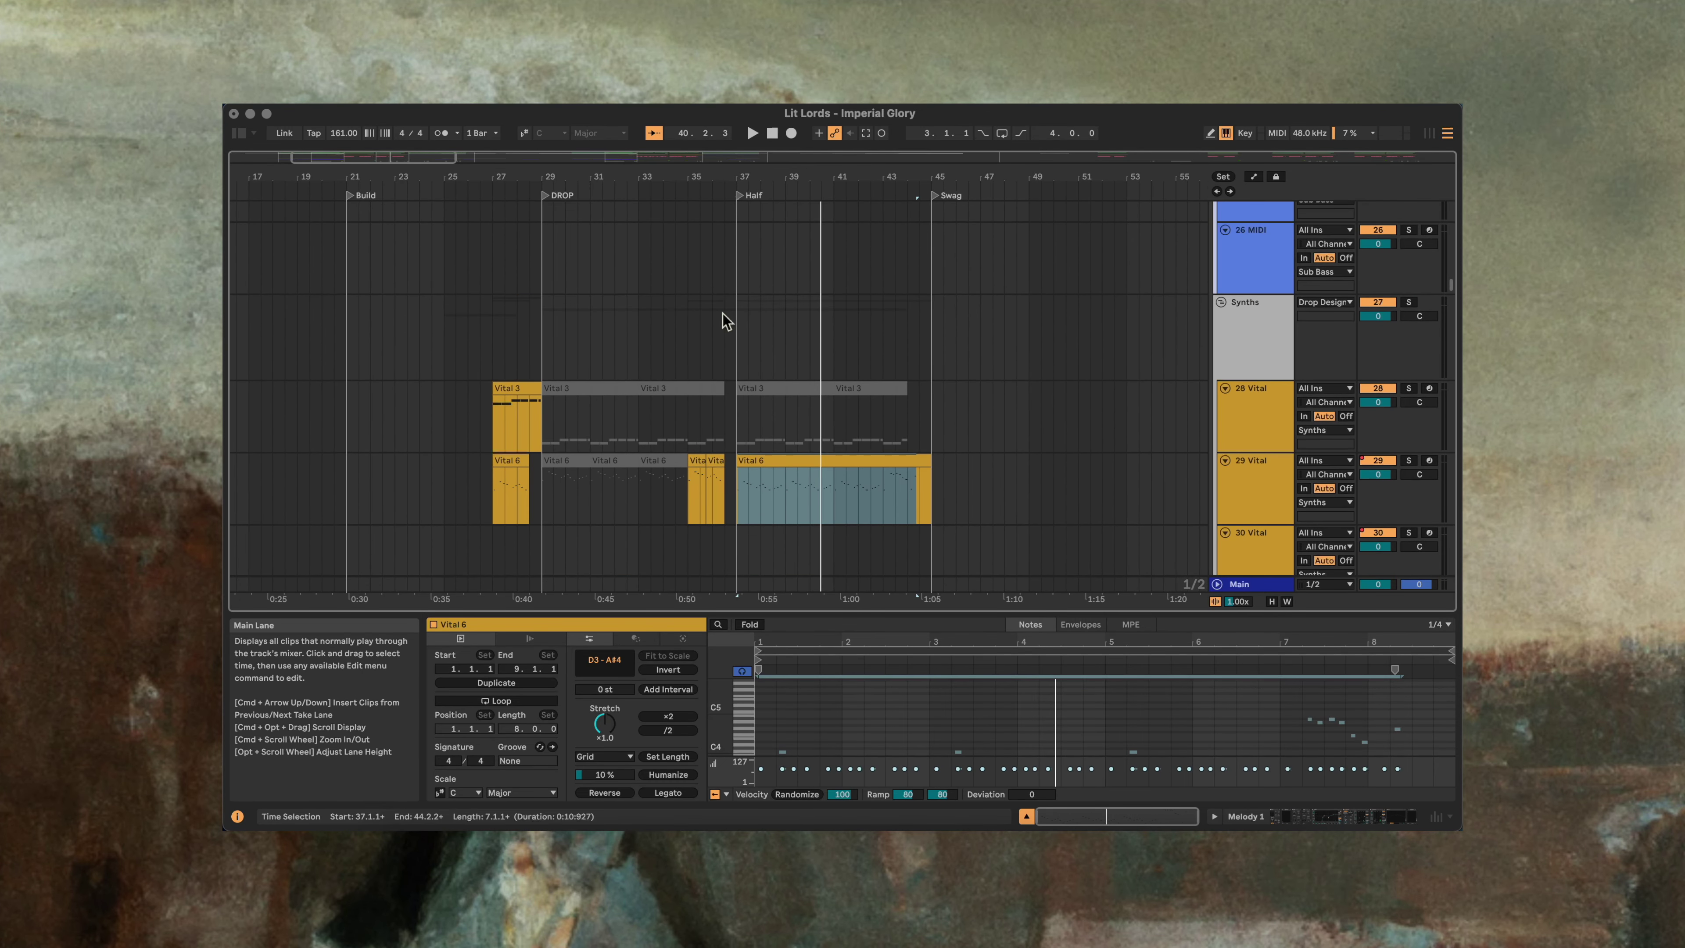
pyautogui.click(542, 416)
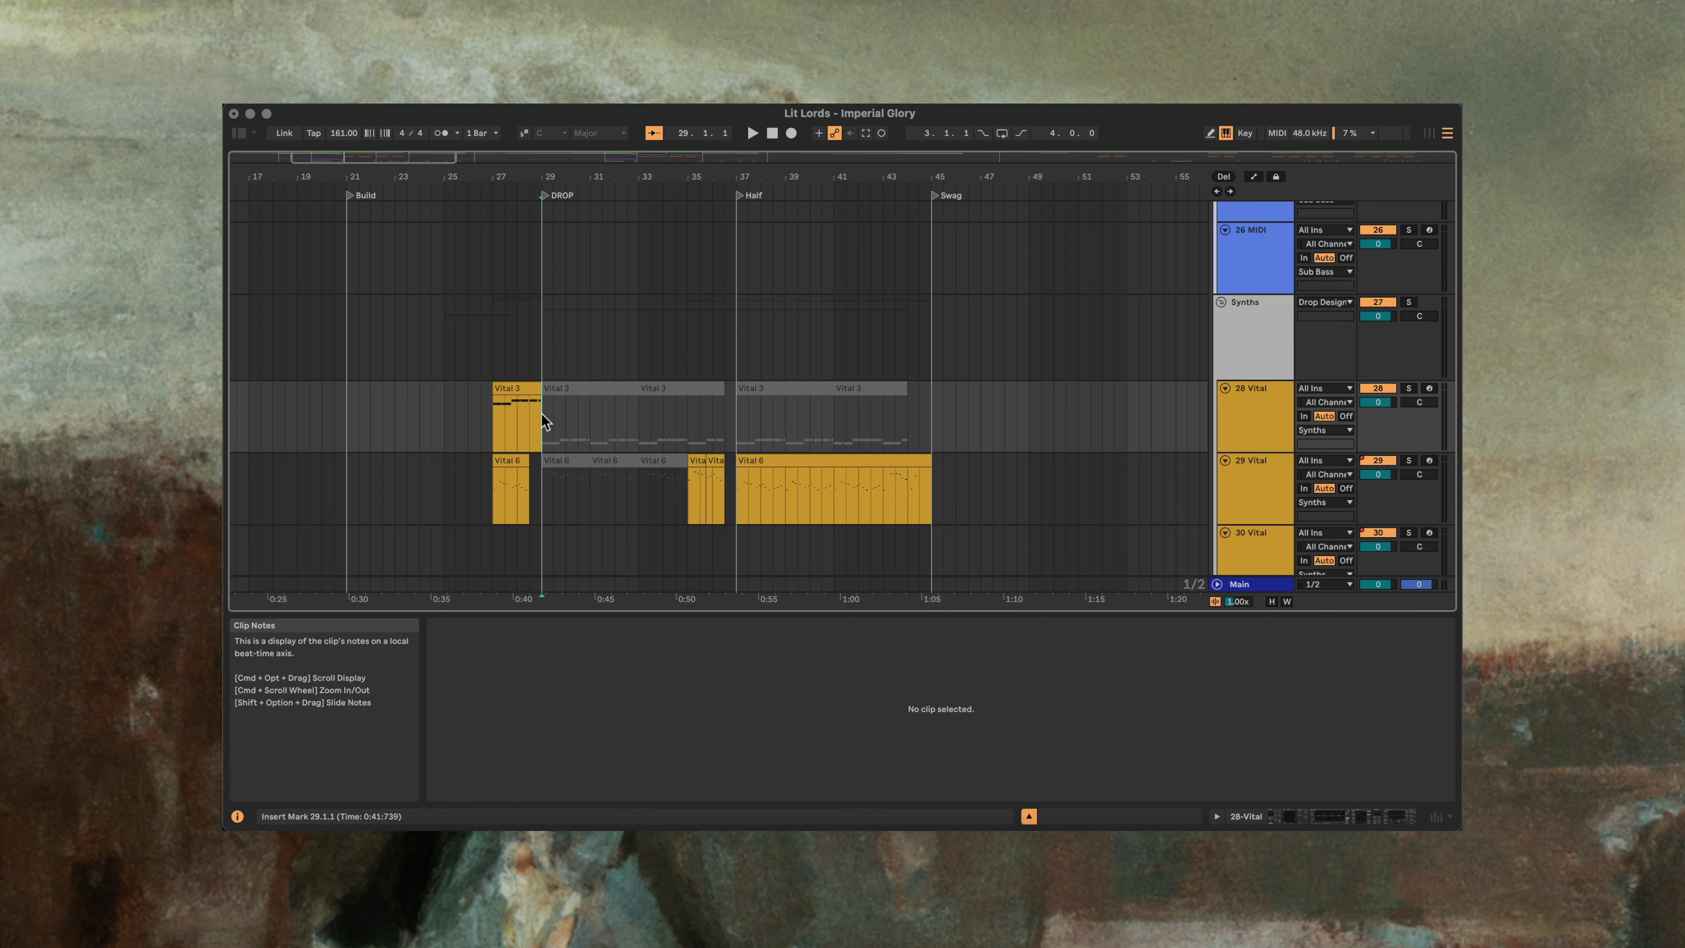
pyautogui.press('super+alt+u')
pyautogui.scroll(1, 542, 413)
pyautogui.hscroll(-1, 542, 414)
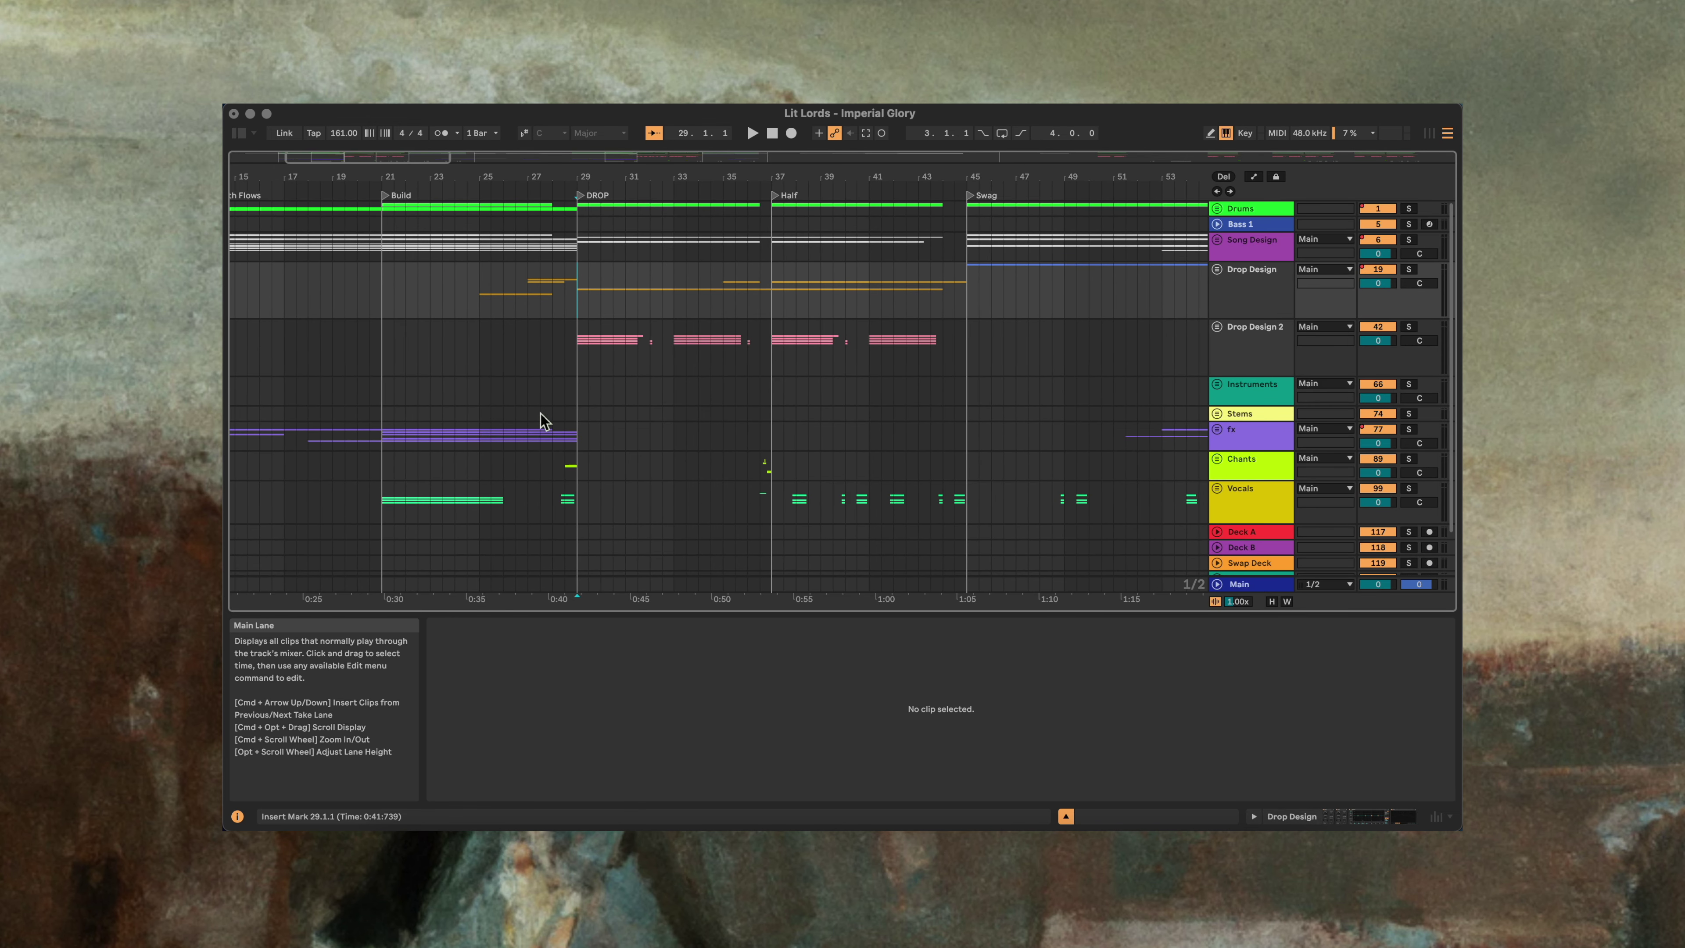
# Step: Solo only the Drop Design 2 group and play it from the DROP
pyautogui.click(583, 342)
pyautogui.press('space')
pyautogui.press('s')
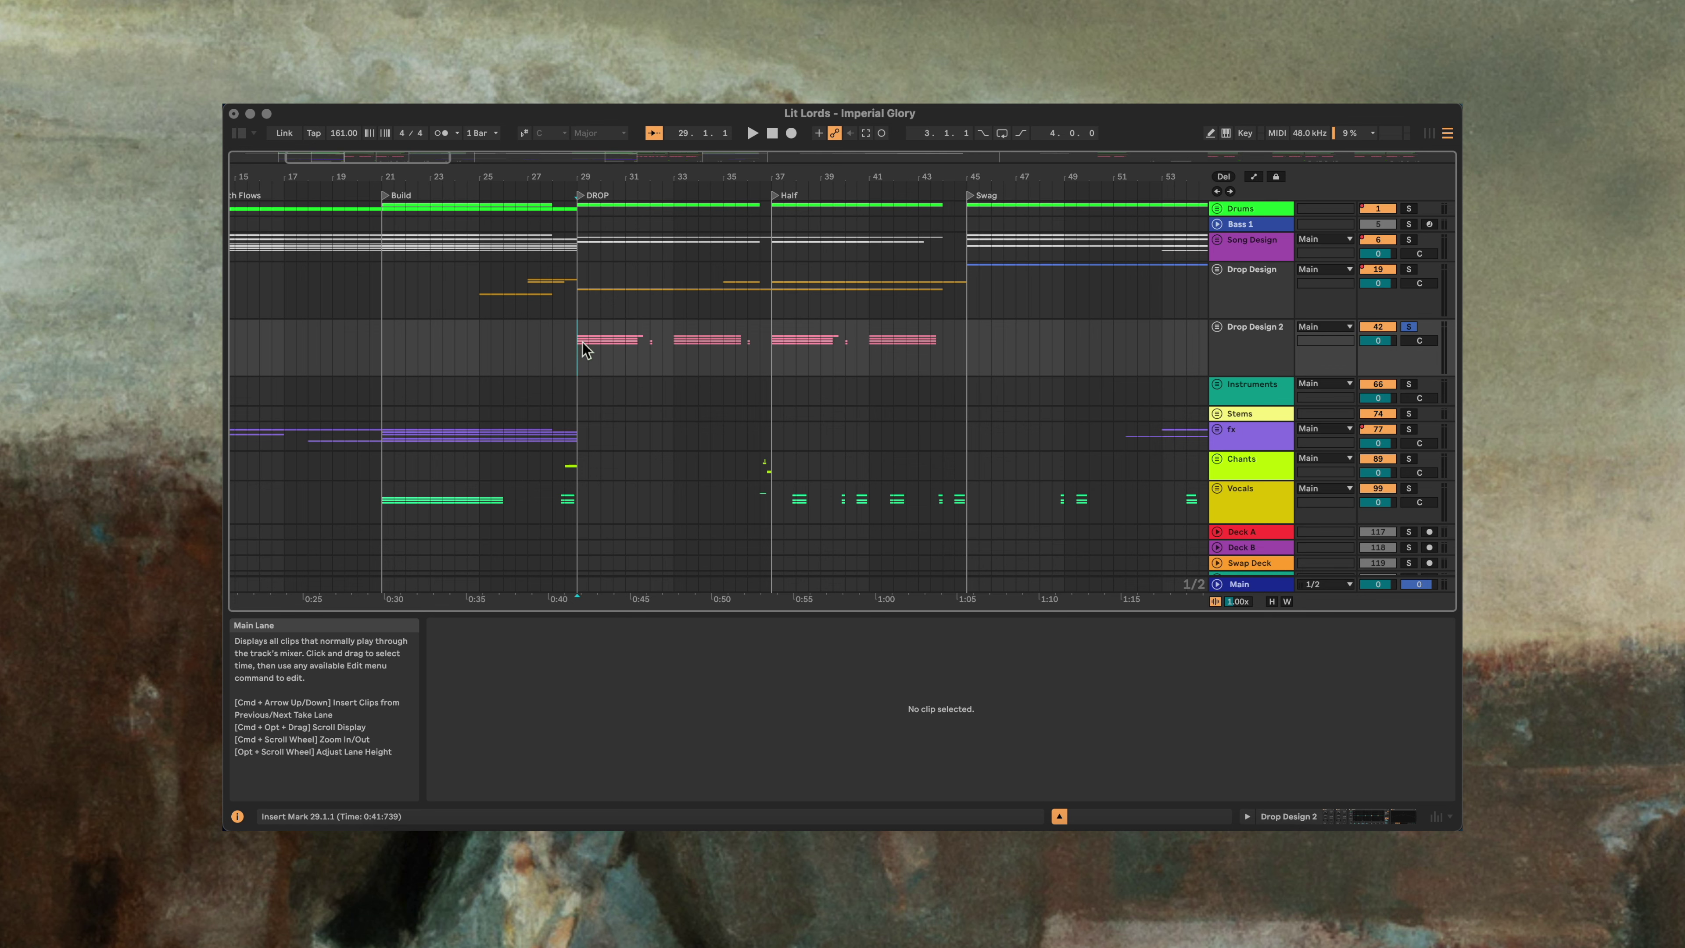
pyautogui.press('space')
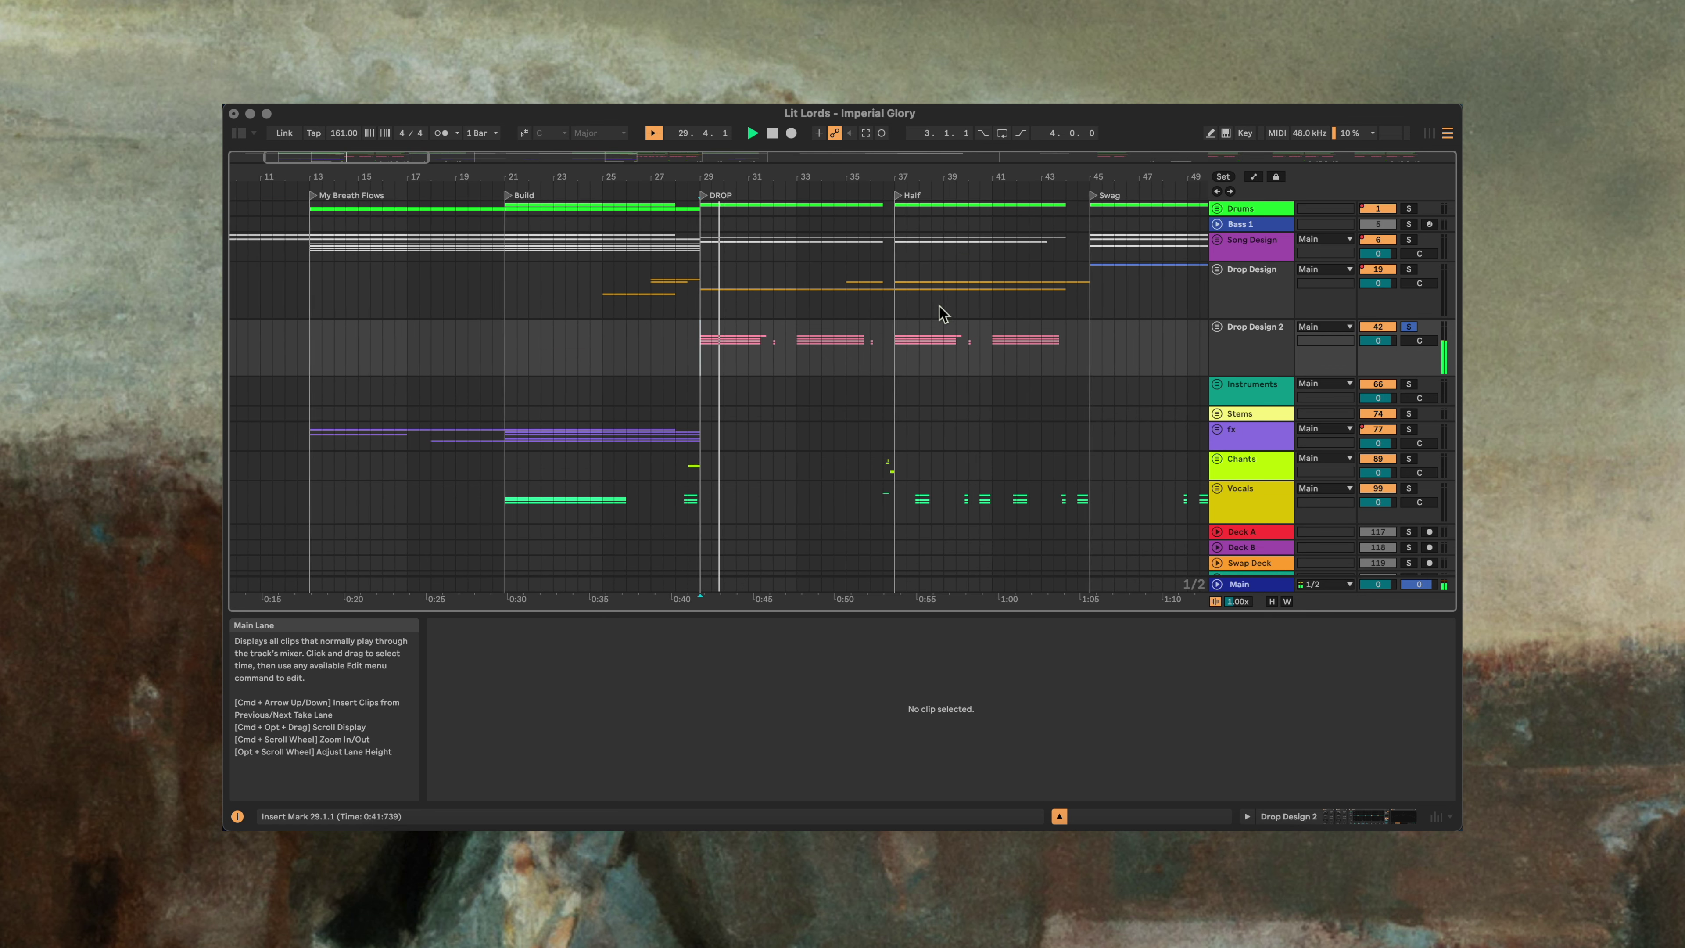
# Step: Layer the Drums, Drop Design and Song Design groups into the solo during playback, ending with the solos cleared
pyautogui.click(1409, 210)
pyautogui.press('space')
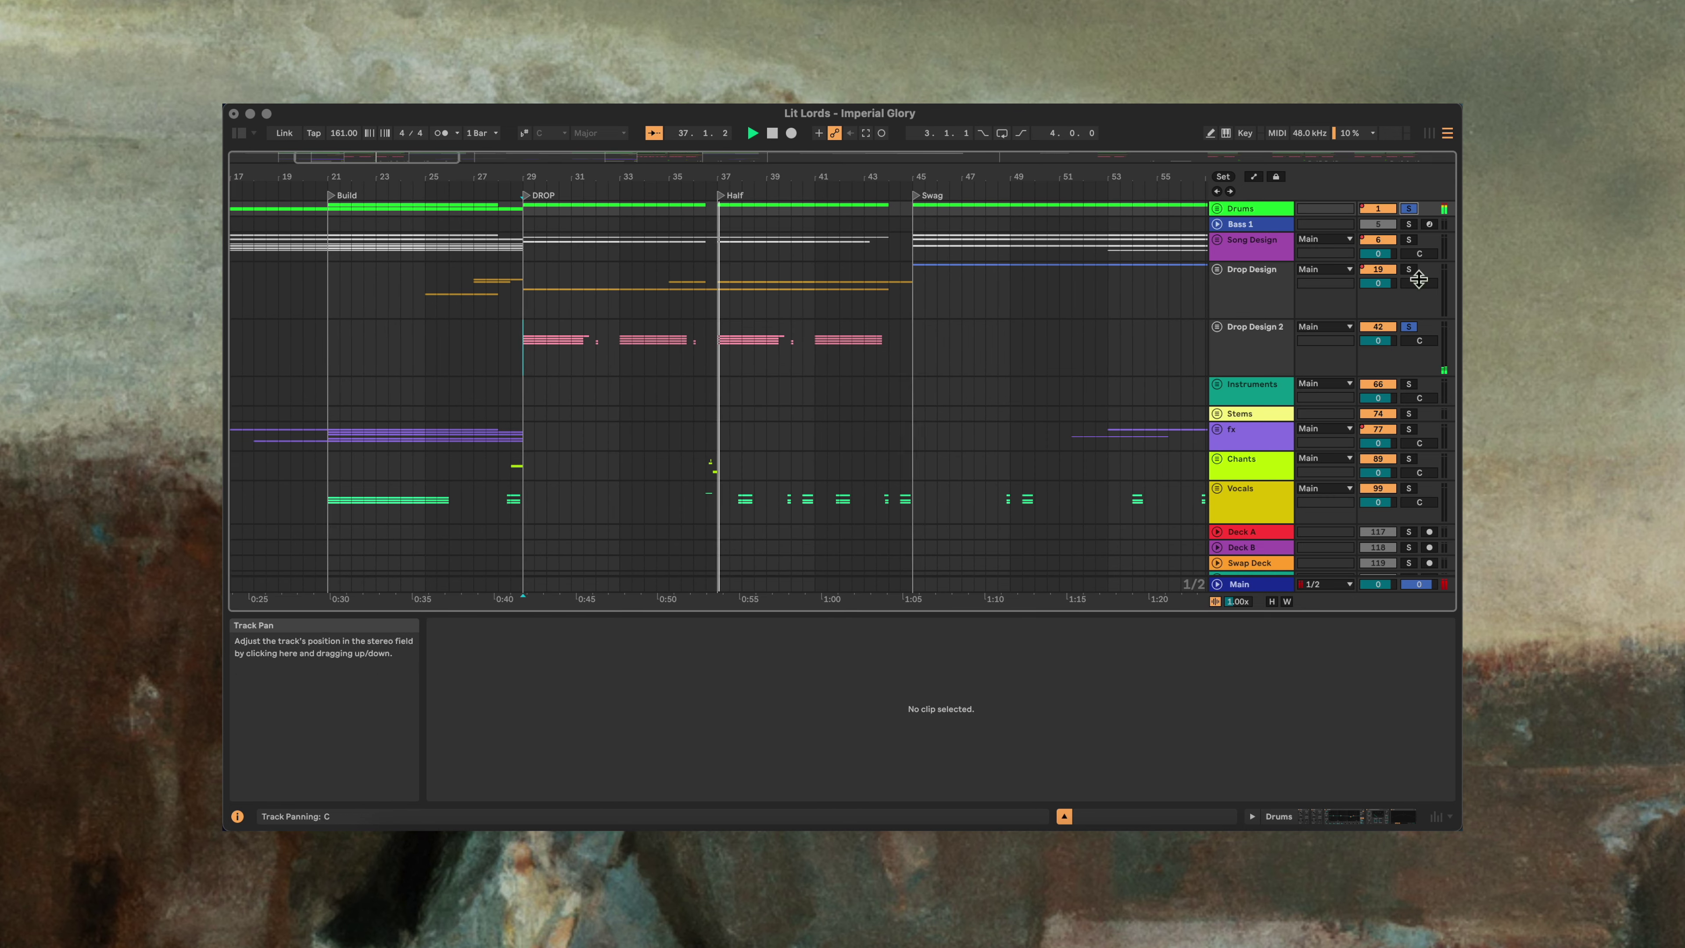
pyautogui.click(1409, 270)
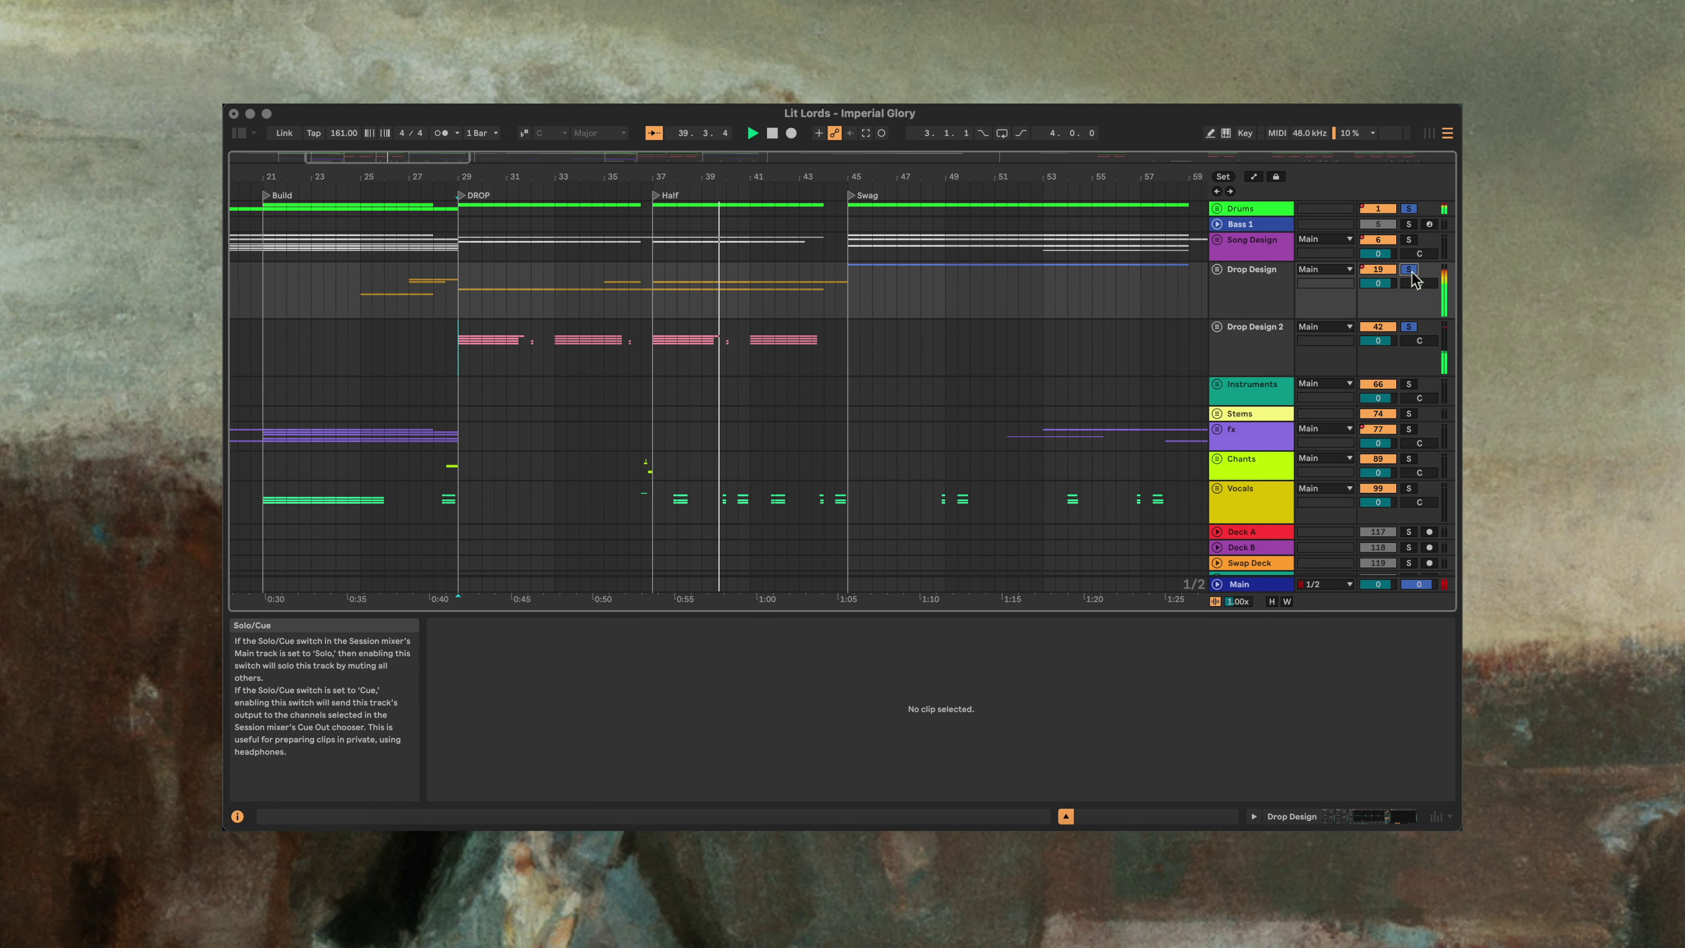
pyautogui.click(1409, 239)
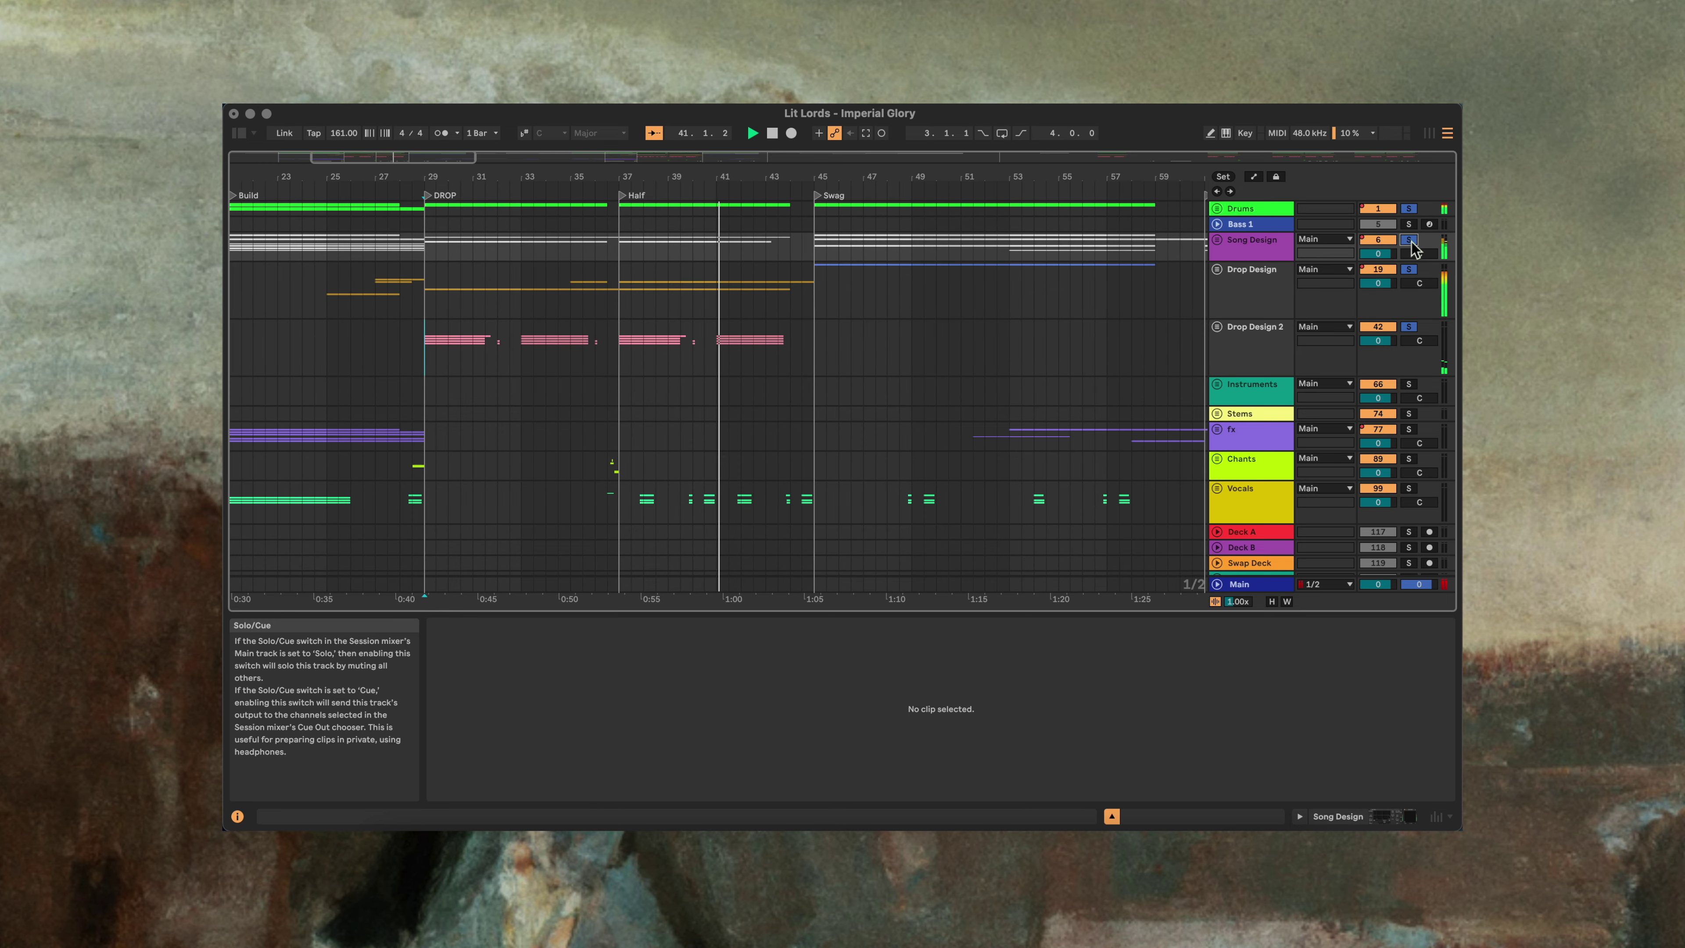
pyautogui.click(1410, 240)
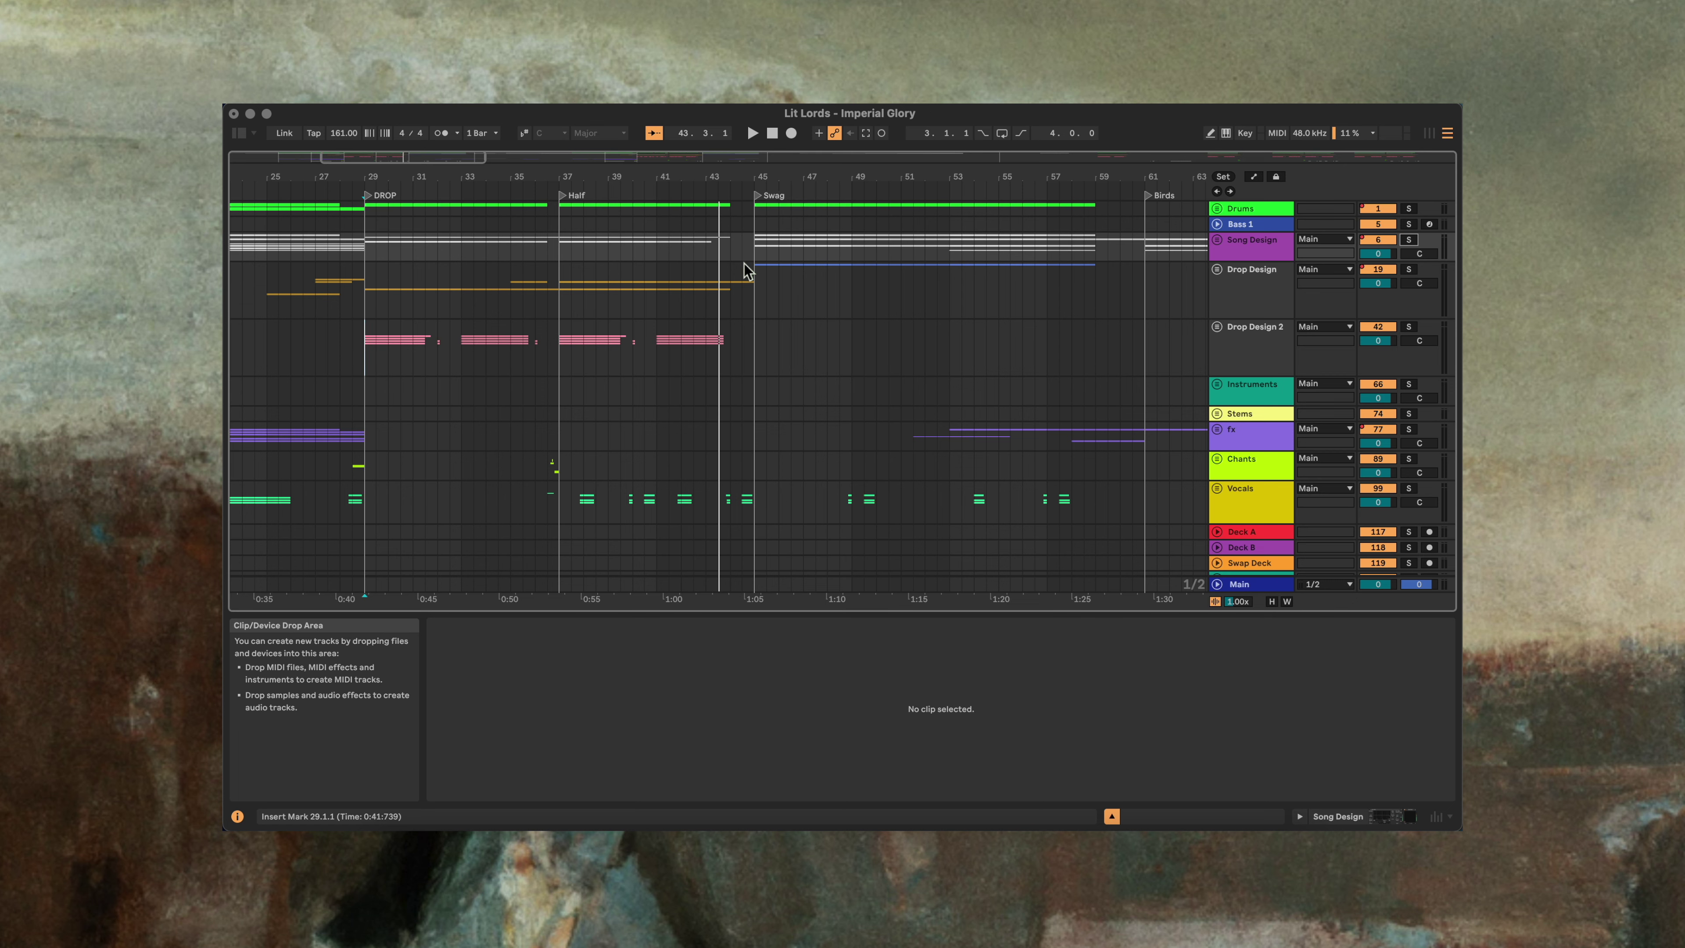
# Step: Unfold the groups, select the 29 Vital clip at Half and arm that track for recording
pyautogui.hscroll(-2, 703, 379)
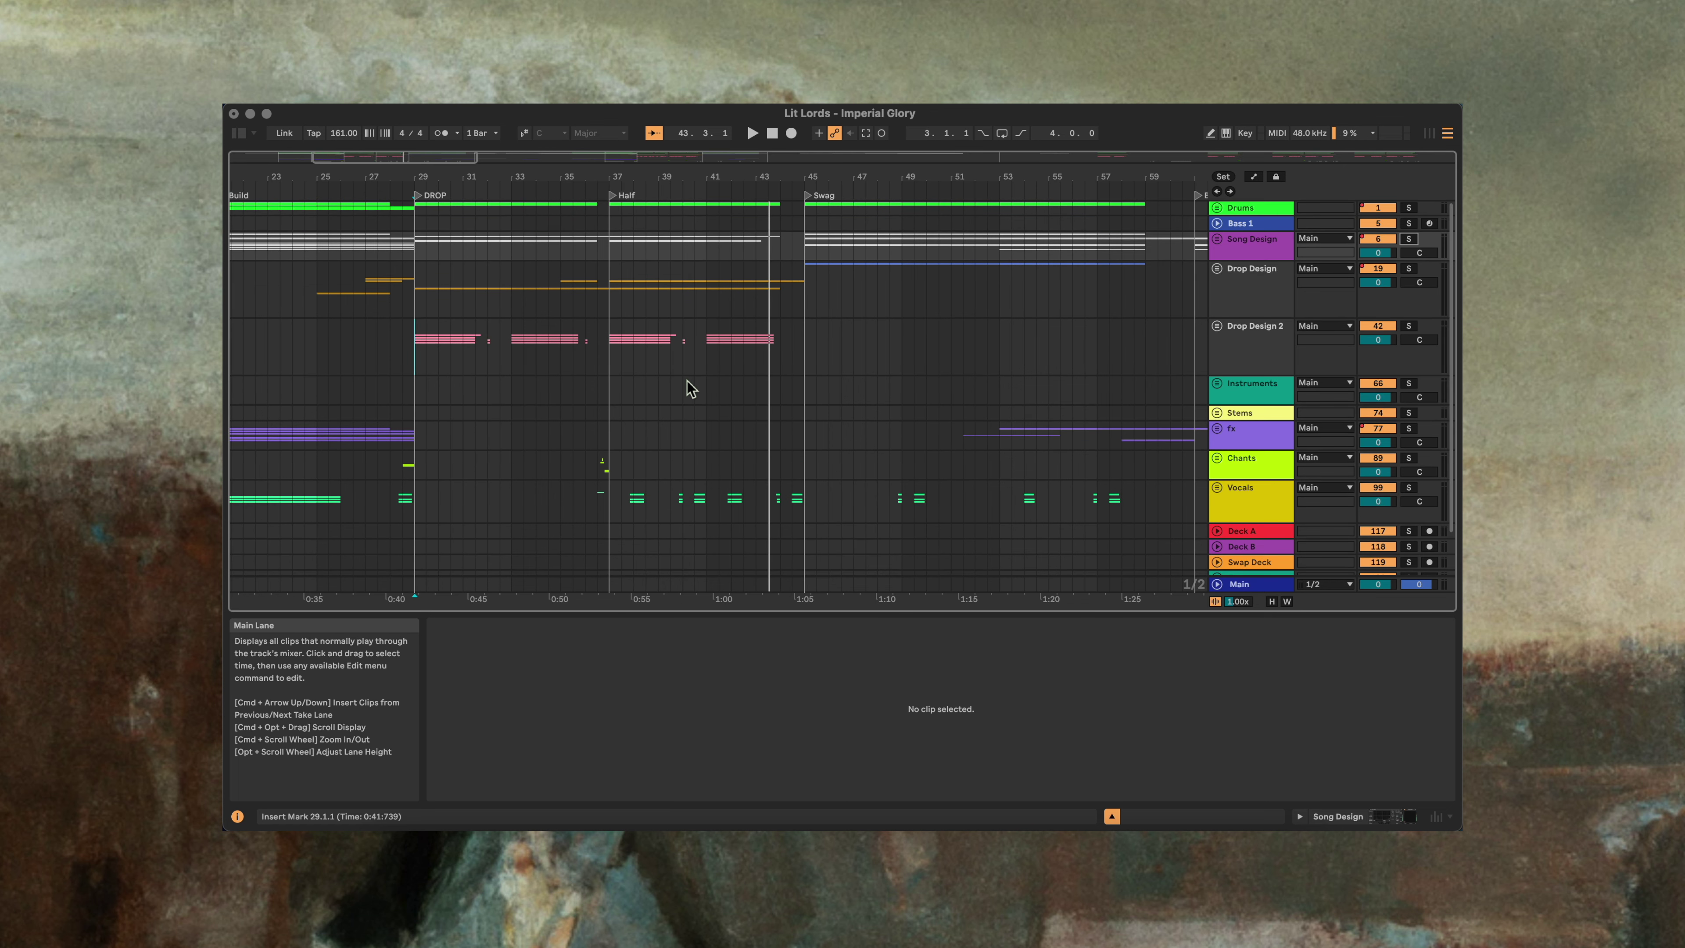
pyautogui.hscroll(-8, 690, 389)
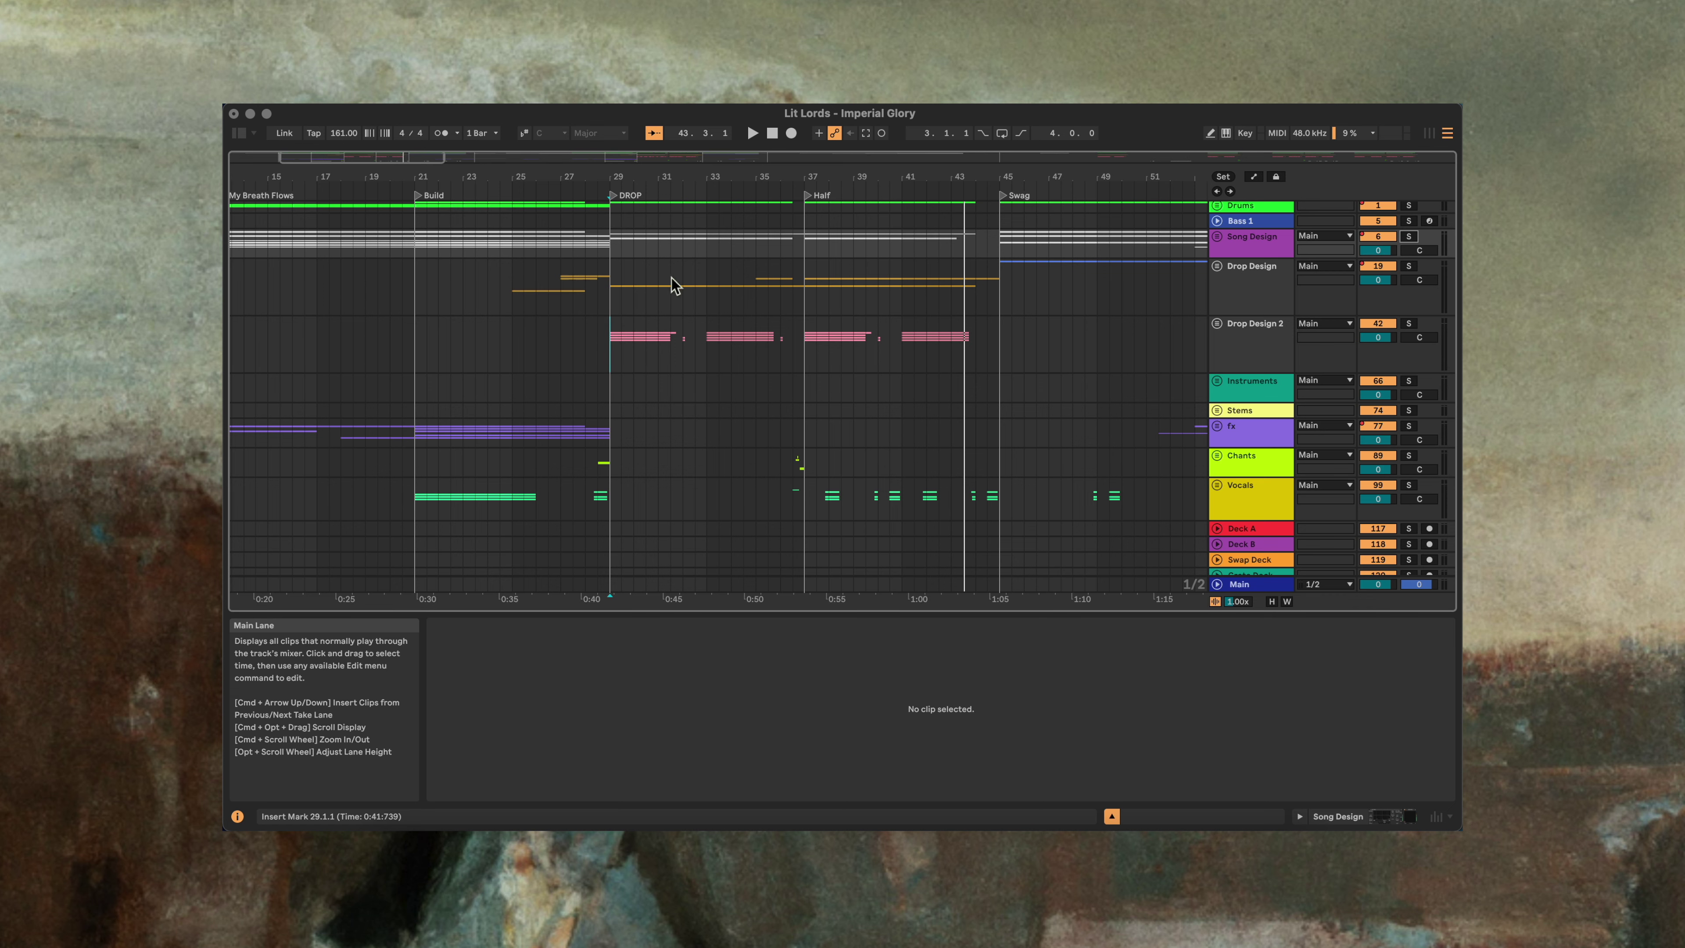
pyautogui.click(616, 281)
pyautogui.scroll(-10, 615, 280)
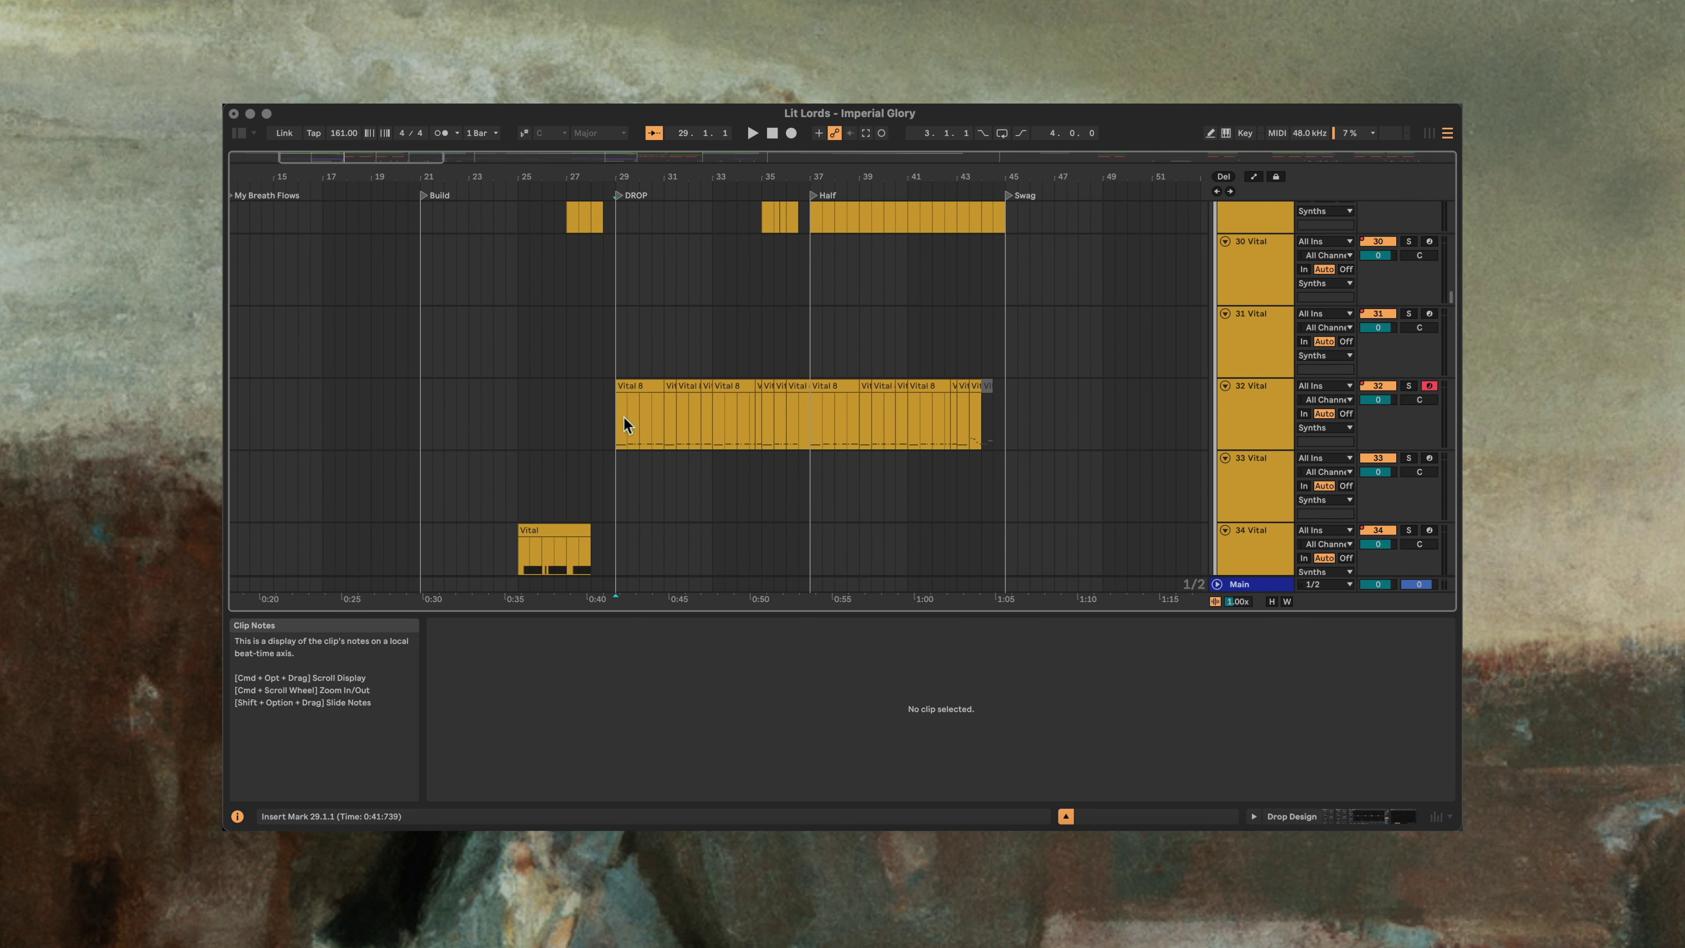
pyautogui.scroll(3, 621, 422)
pyautogui.click(802, 286)
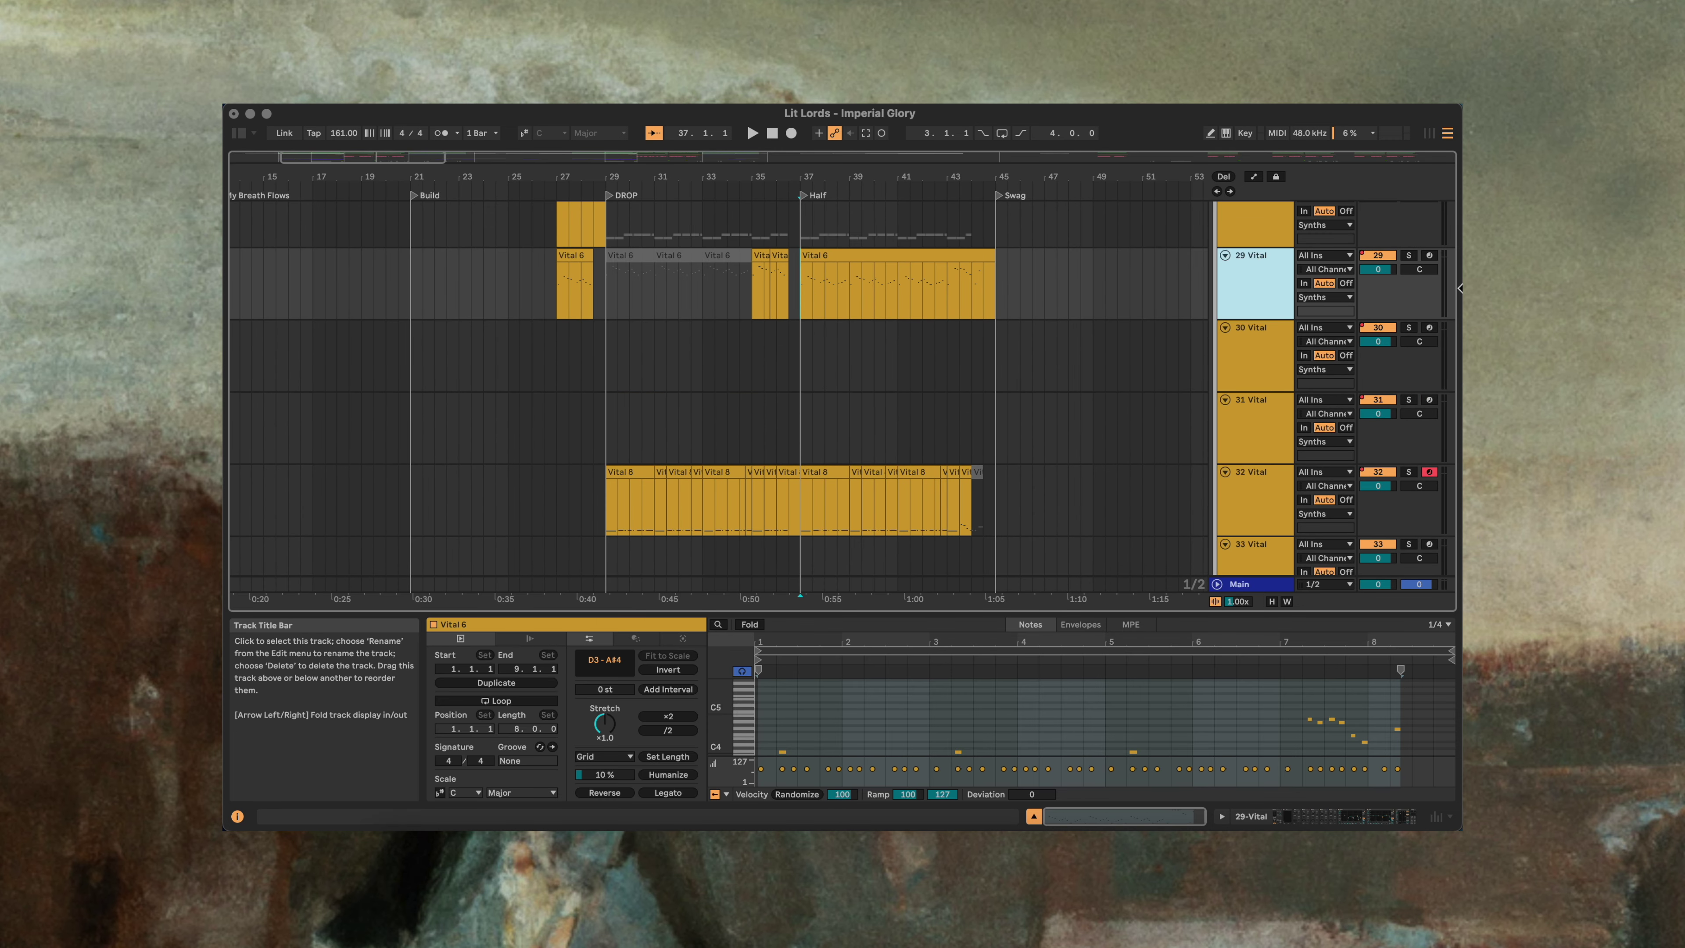
pyautogui.click(1430, 256)
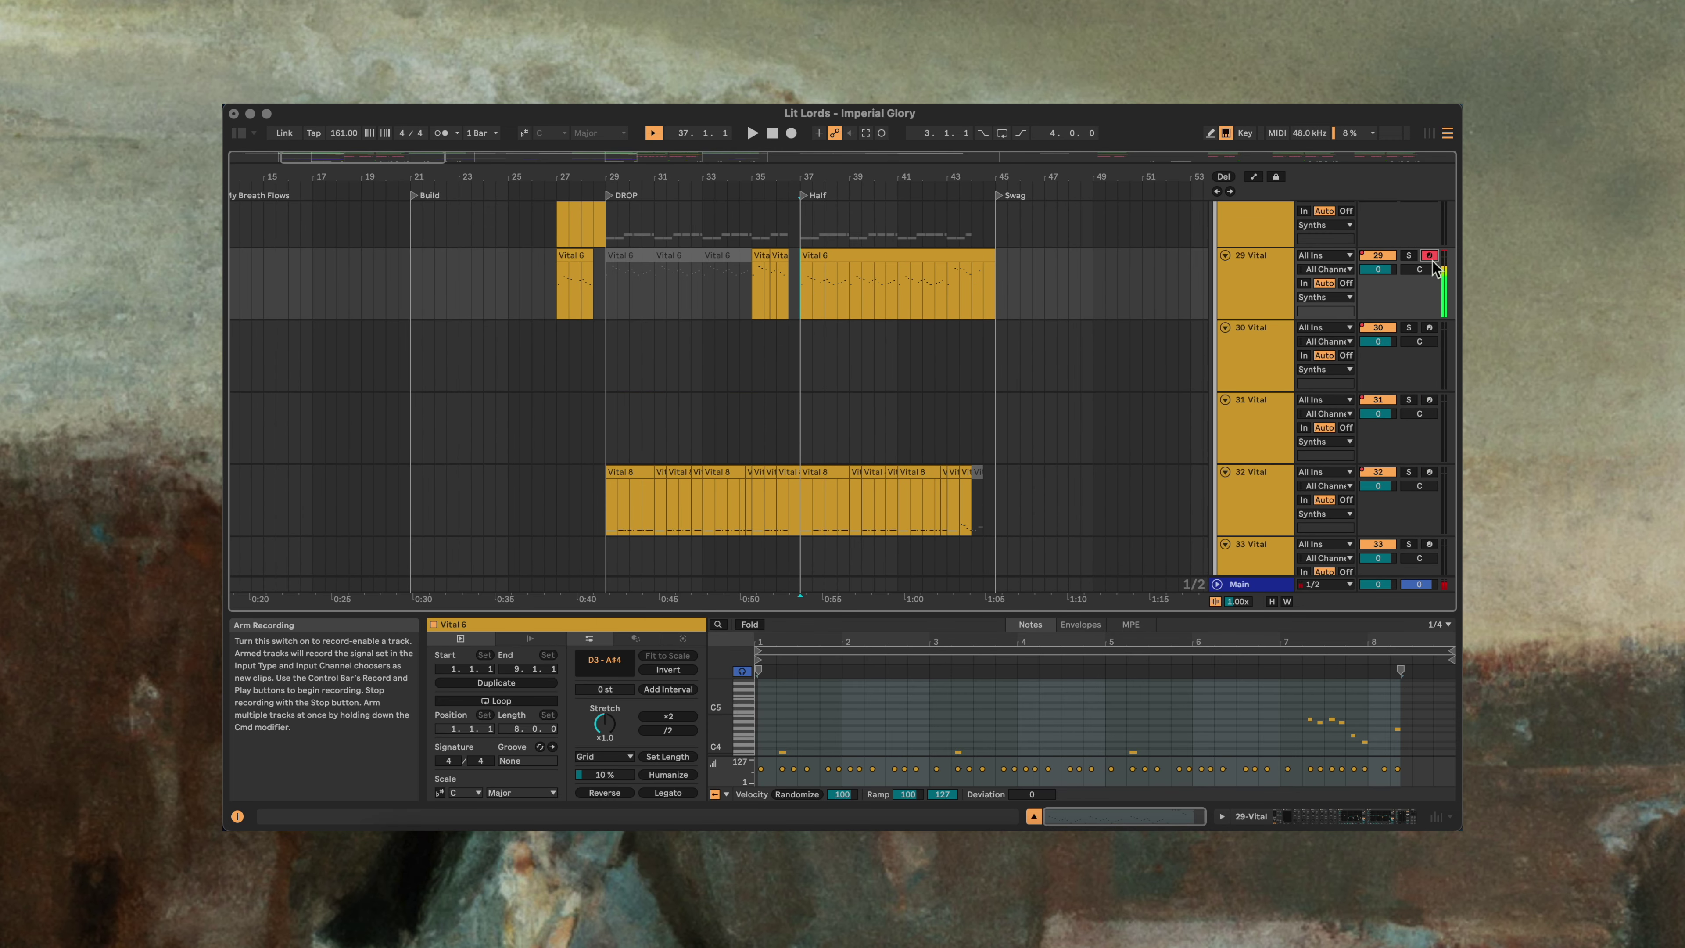
# Step: Show the 29 Vital track's device chain and switch filter 1 of its first EQ Eight off and on again
pyautogui.click(1248, 285)
pyautogui.hscroll(3, 1041, 710)
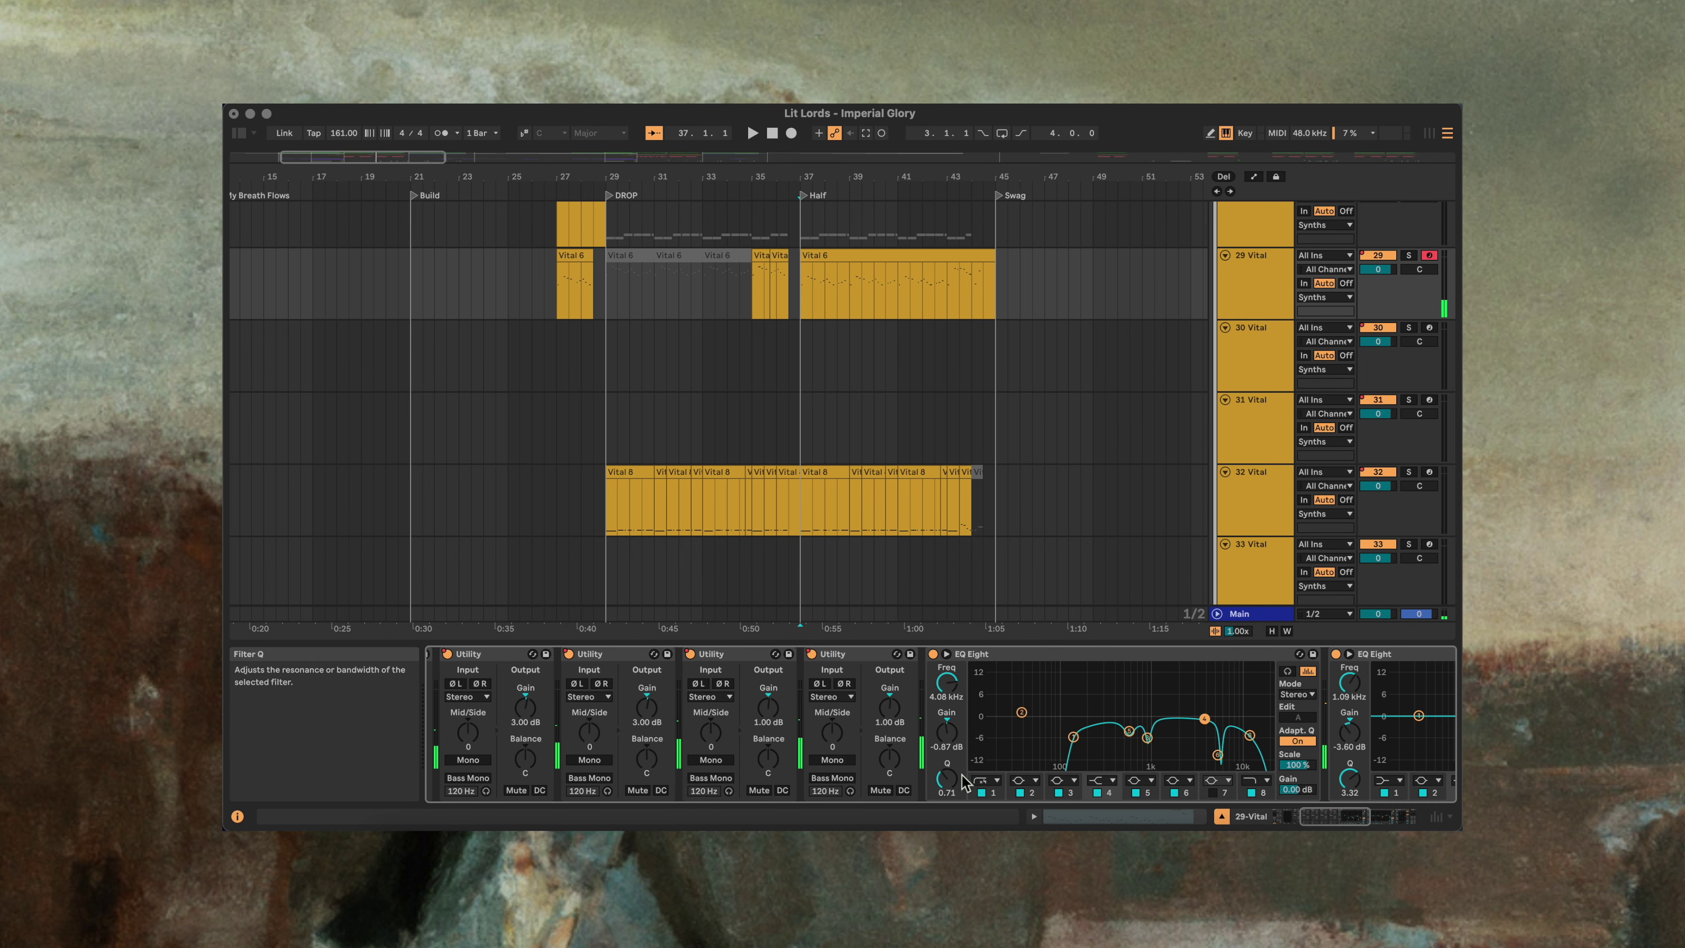
pyautogui.click(981, 793)
pyautogui.click(982, 793)
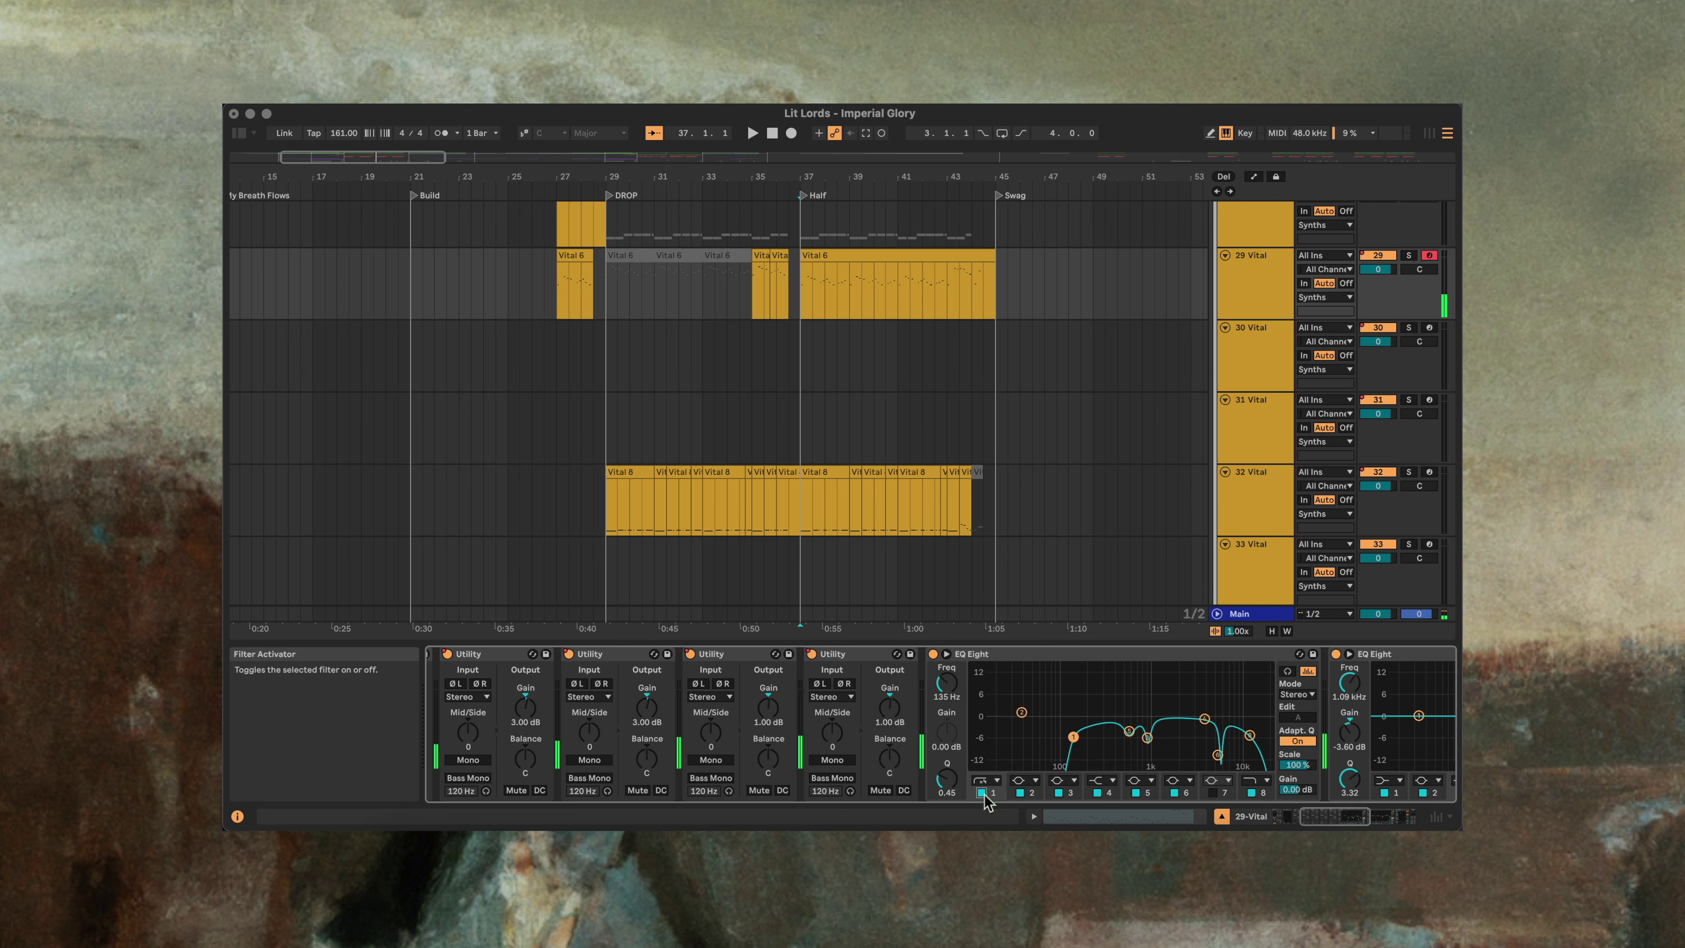
# Step: Open the Vital plug-in window of the 29 Vital track and reposition it over the arrangement
pyautogui.hscroll(-5, 647, 733)
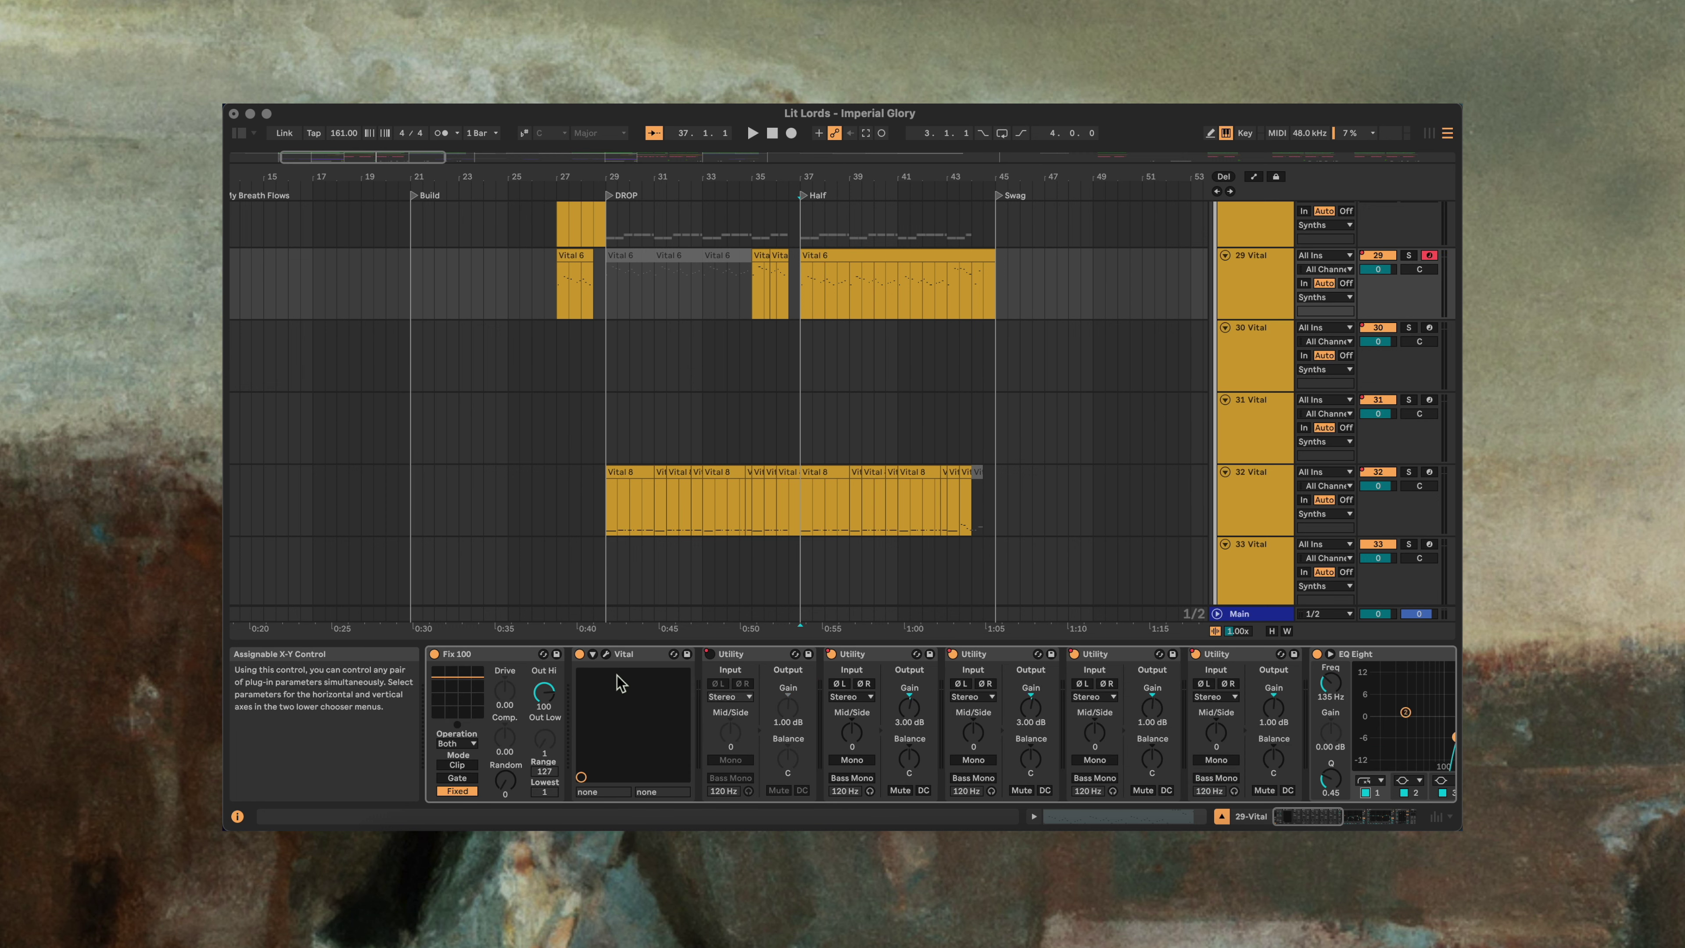
pyautogui.click(606, 655)
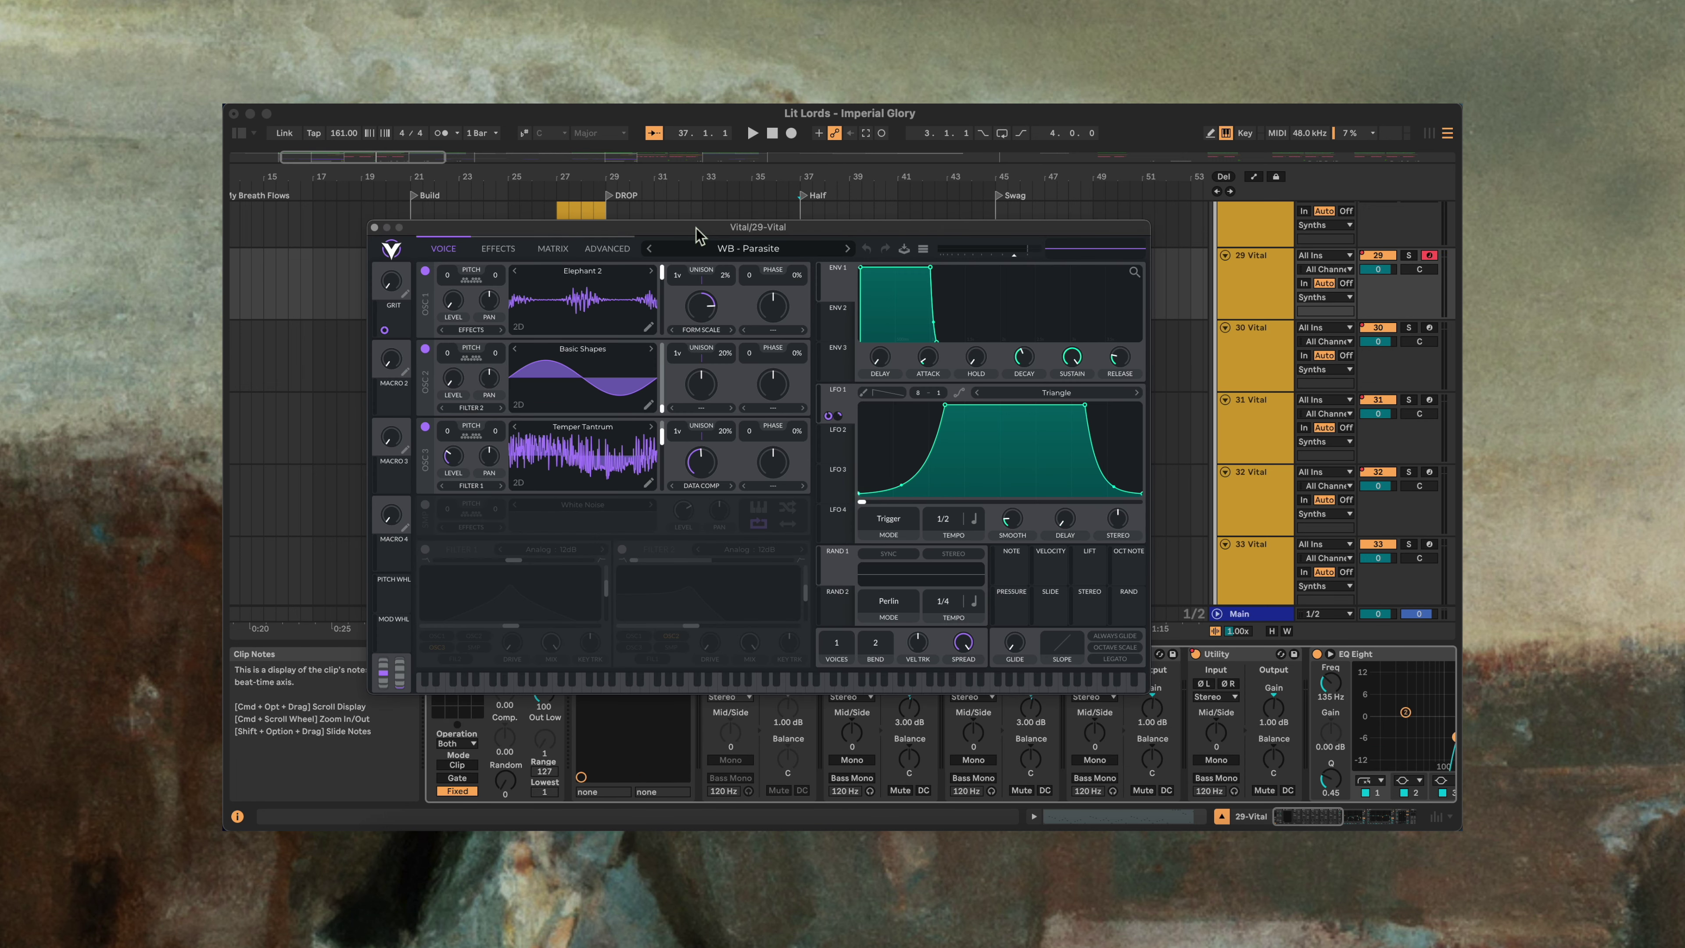
pyautogui.moveTo(703, 231); pyautogui.dragTo(750, 220)
# Step: Audition the WB - Parasite patch by playing single notes with the computer keyboard in several octaves
pyautogui.press('a')
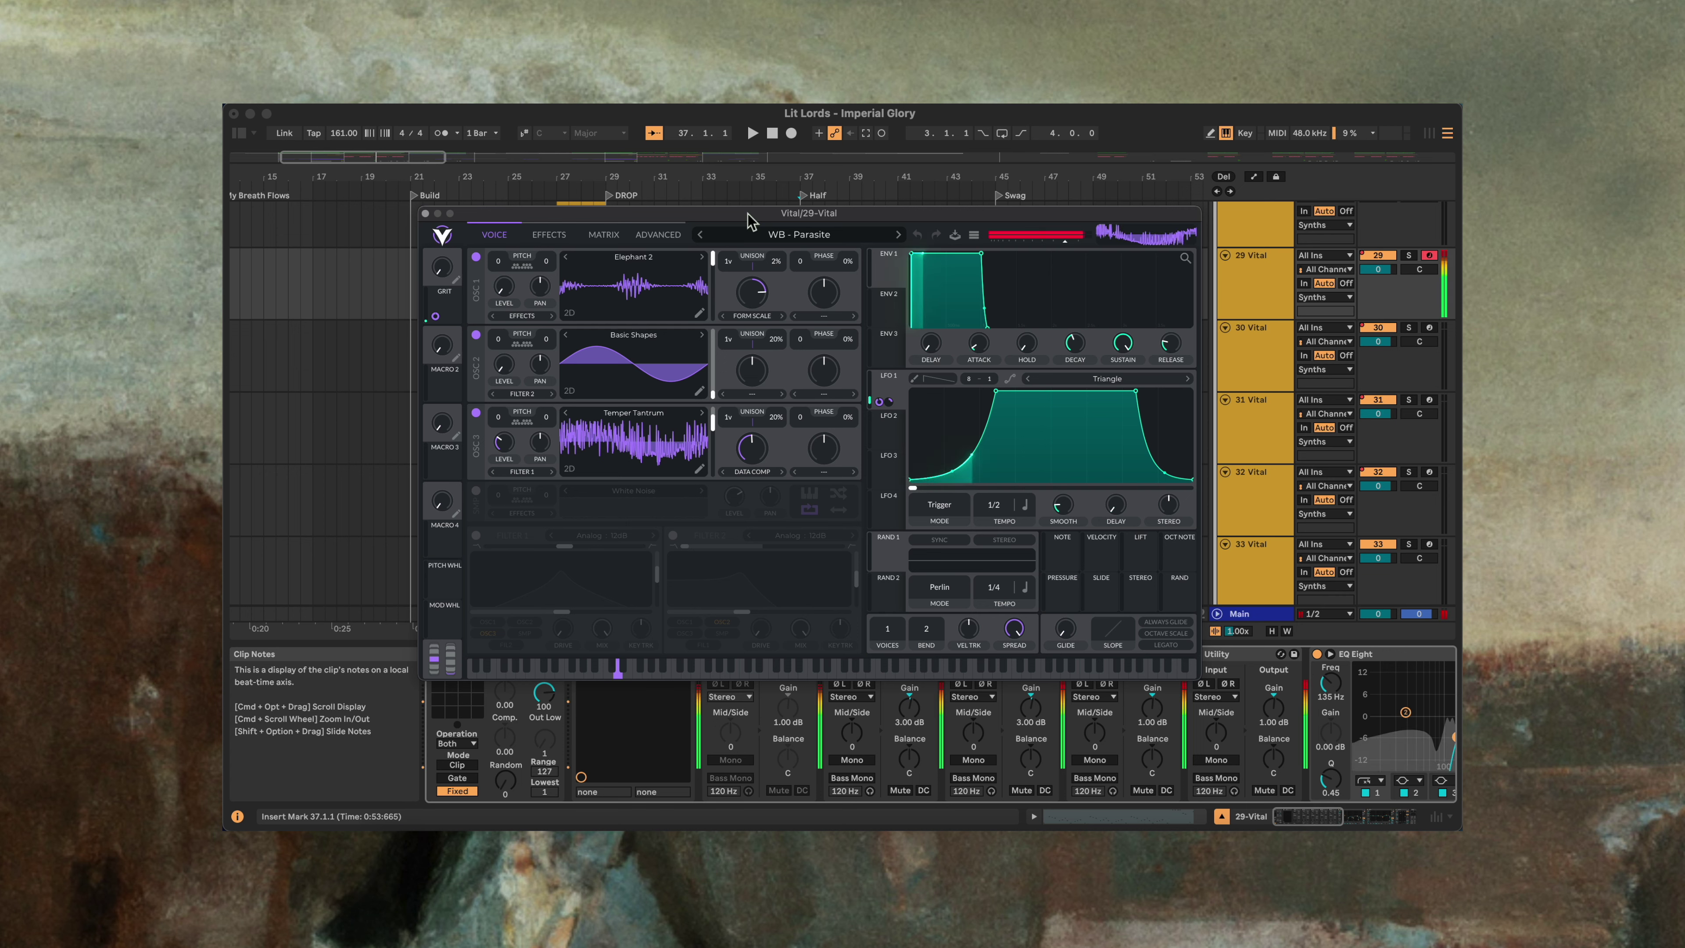
pyautogui.press('x')
pyautogui.press('a')
pyautogui.press('a')
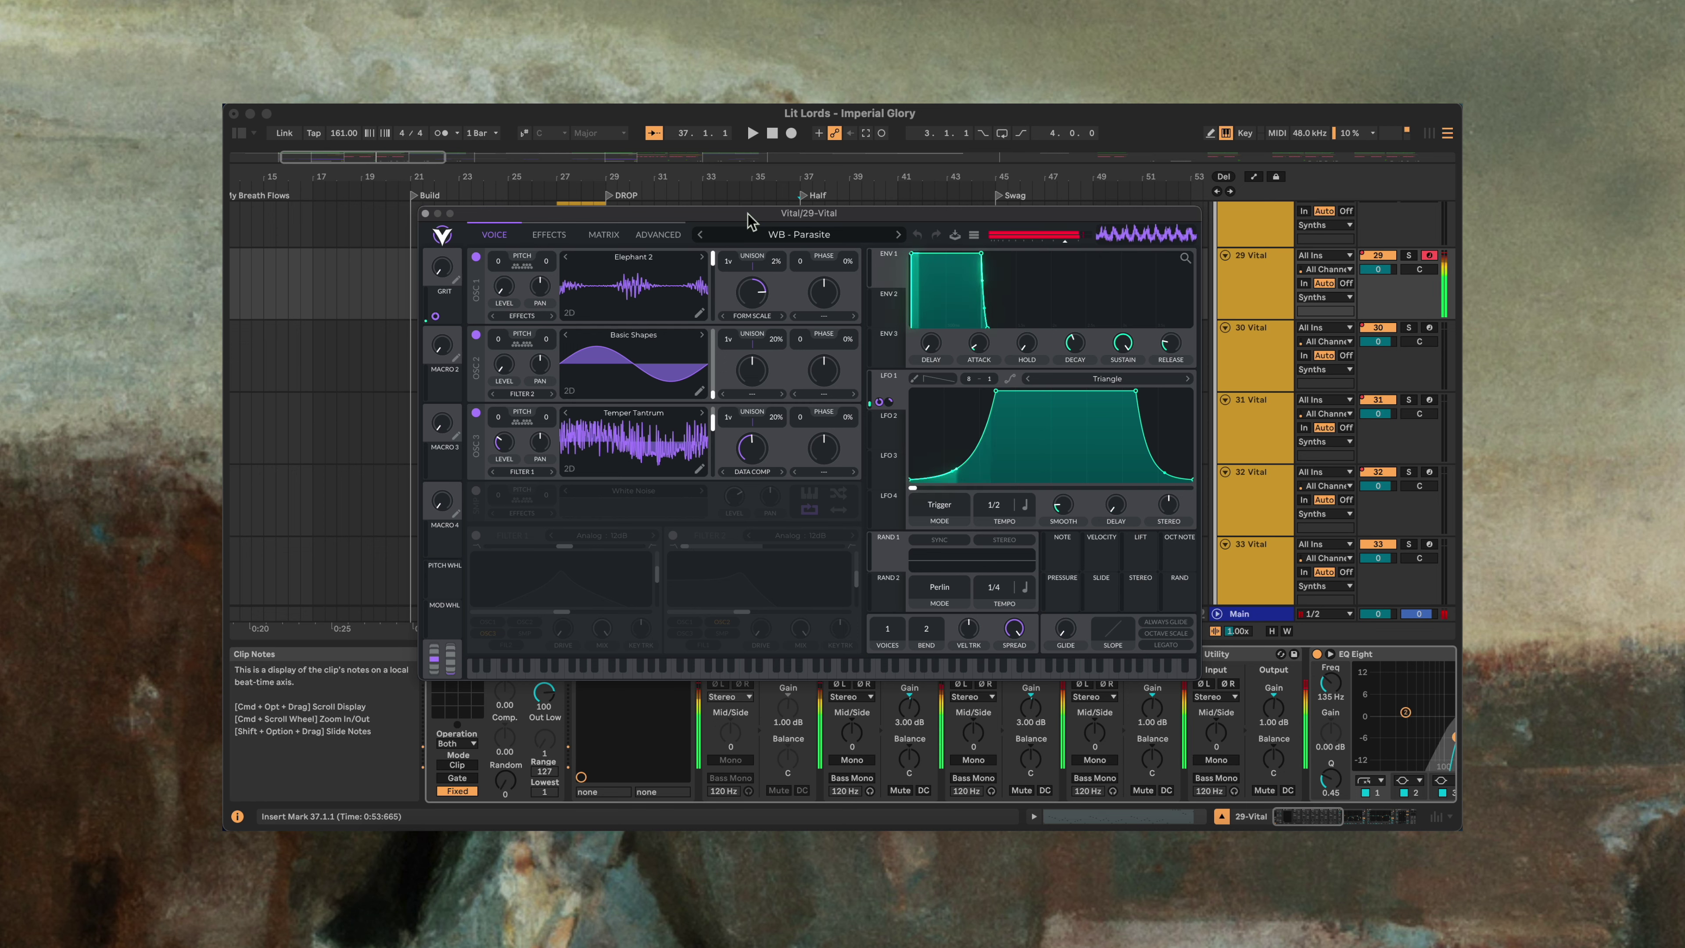
pyautogui.press('f')
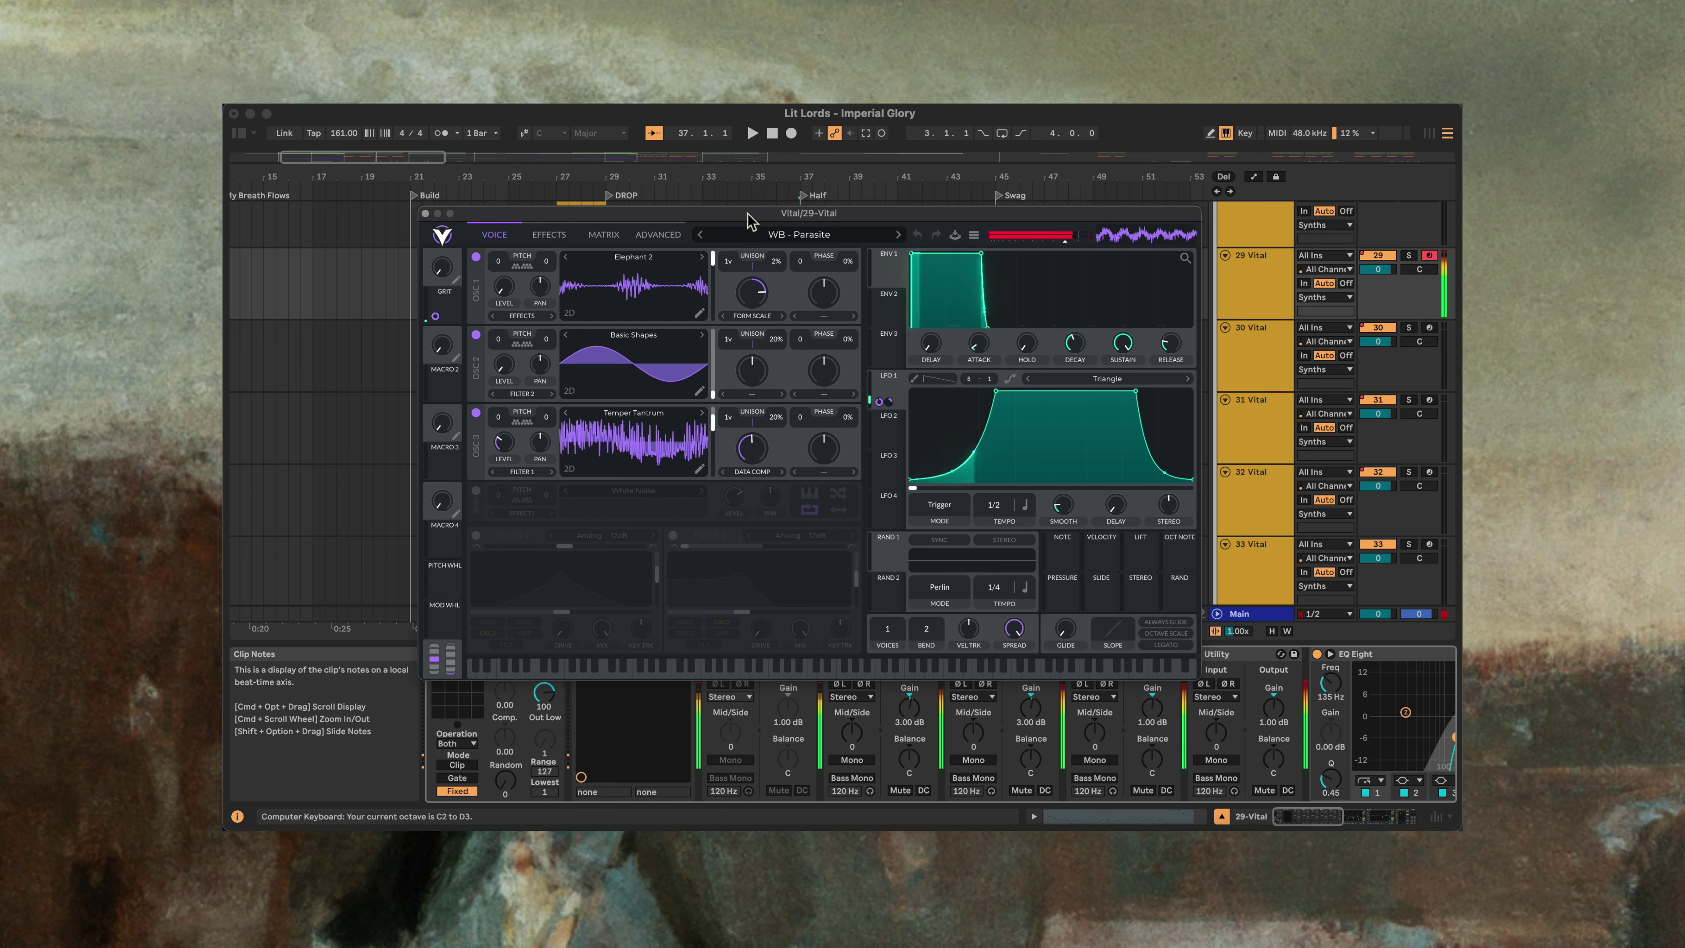
pyautogui.press('x')
pyautogui.press('x')
pyautogui.press('f')
pyautogui.press('j')
pyautogui.press('x')
pyautogui.press('d')
# Step: Lower the computer keyboard octave to C0–D1 and play low notes on the WB - Parasite patch
pyautogui.press('z')
pyautogui.press('d')
pyautogui.press('z')
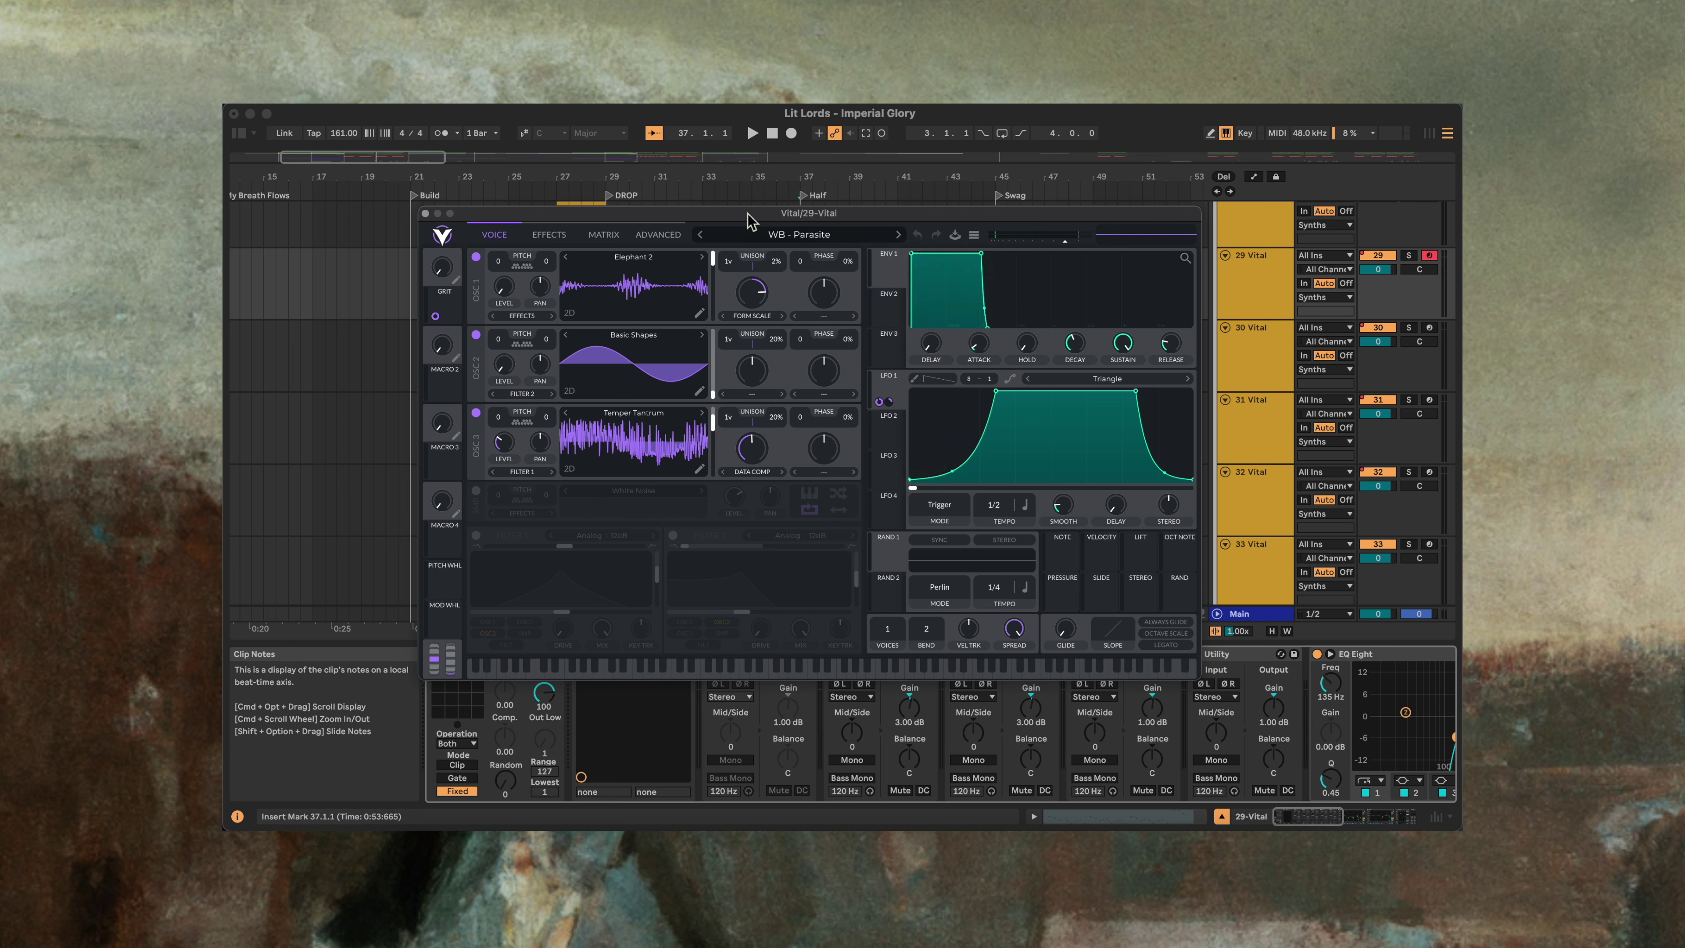
pyautogui.press('z')
pyautogui.press('z')
pyautogui.press('z')
pyautogui.press('d')
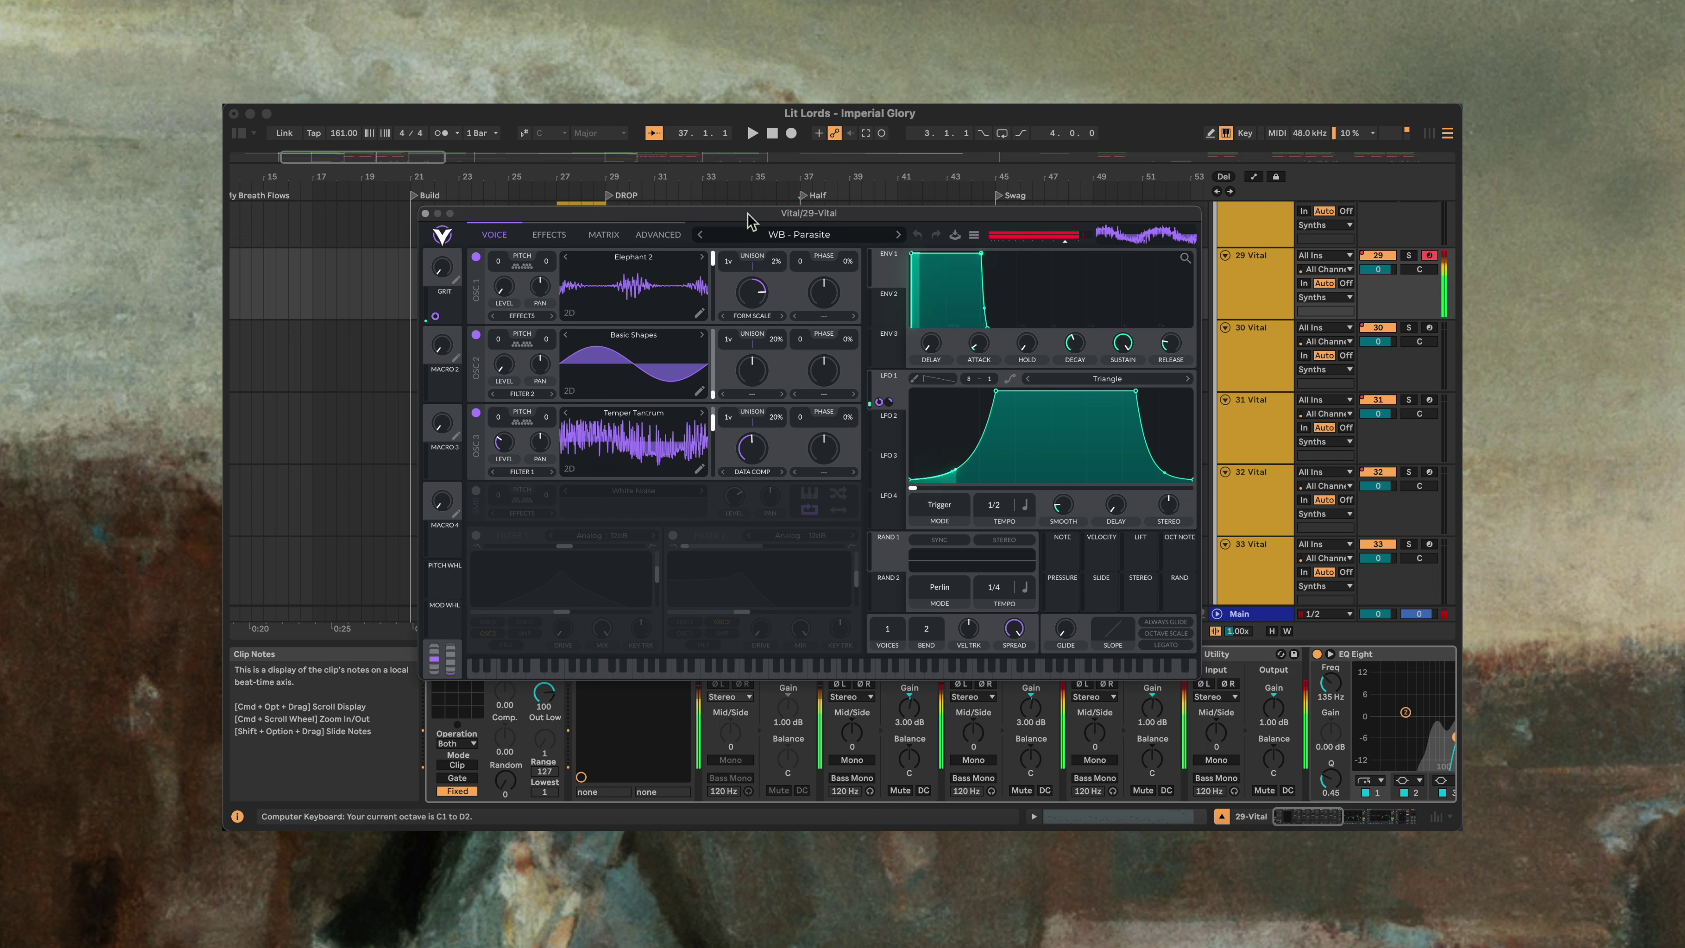
pyautogui.press('s')
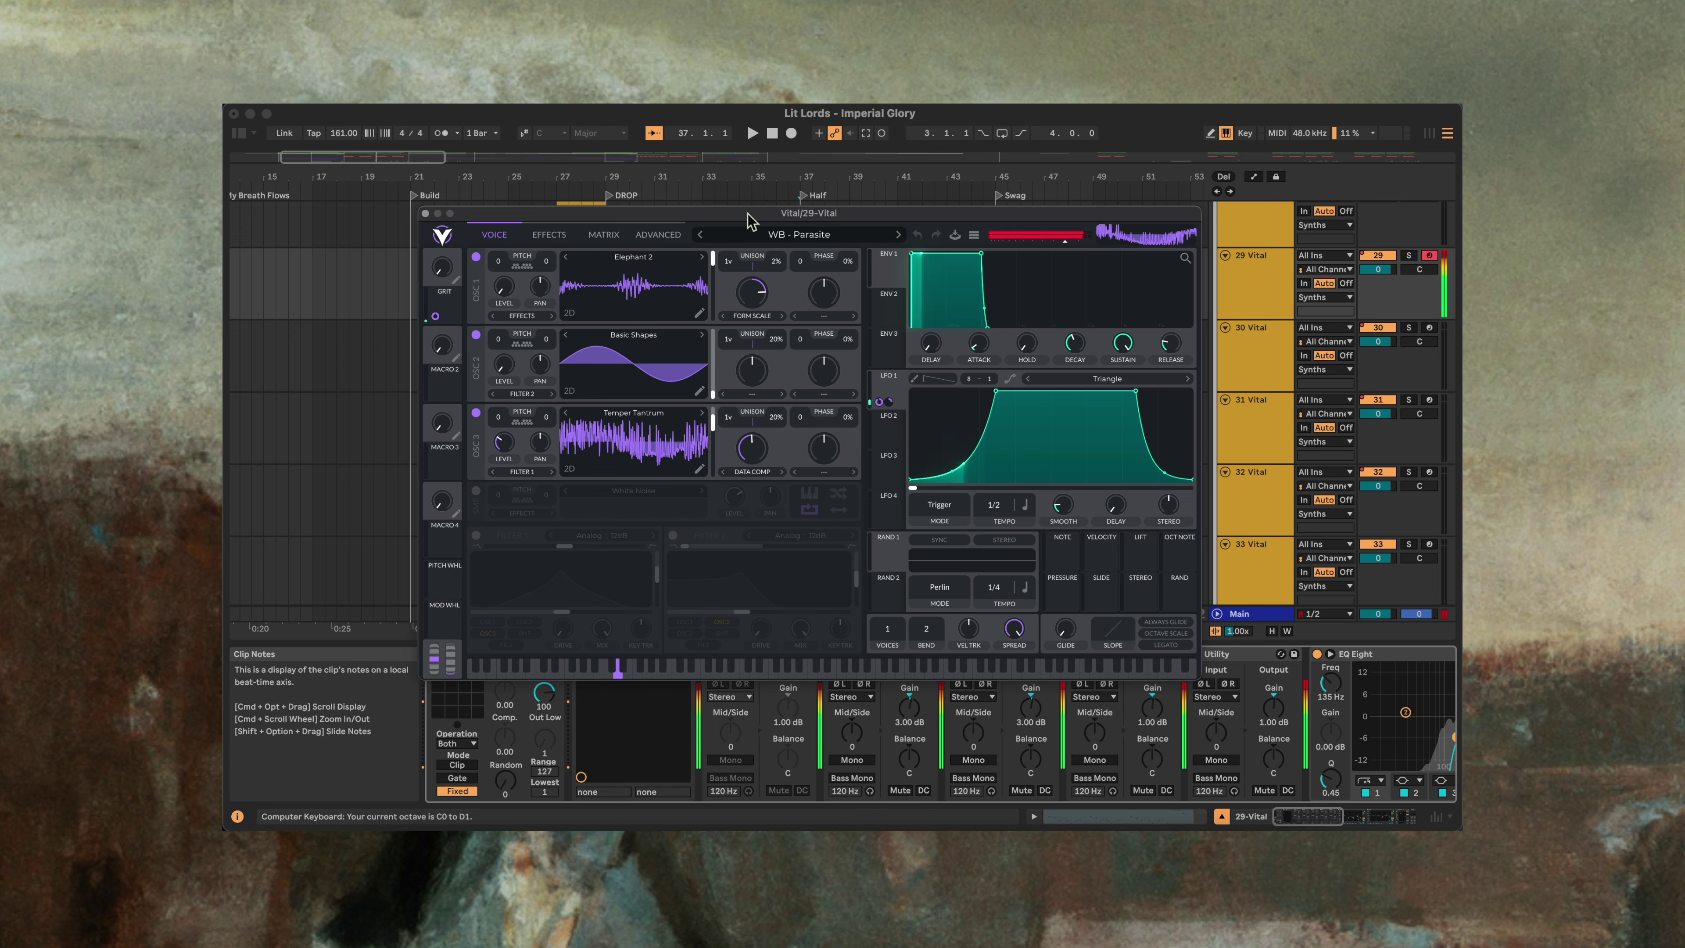
pyautogui.press('d')
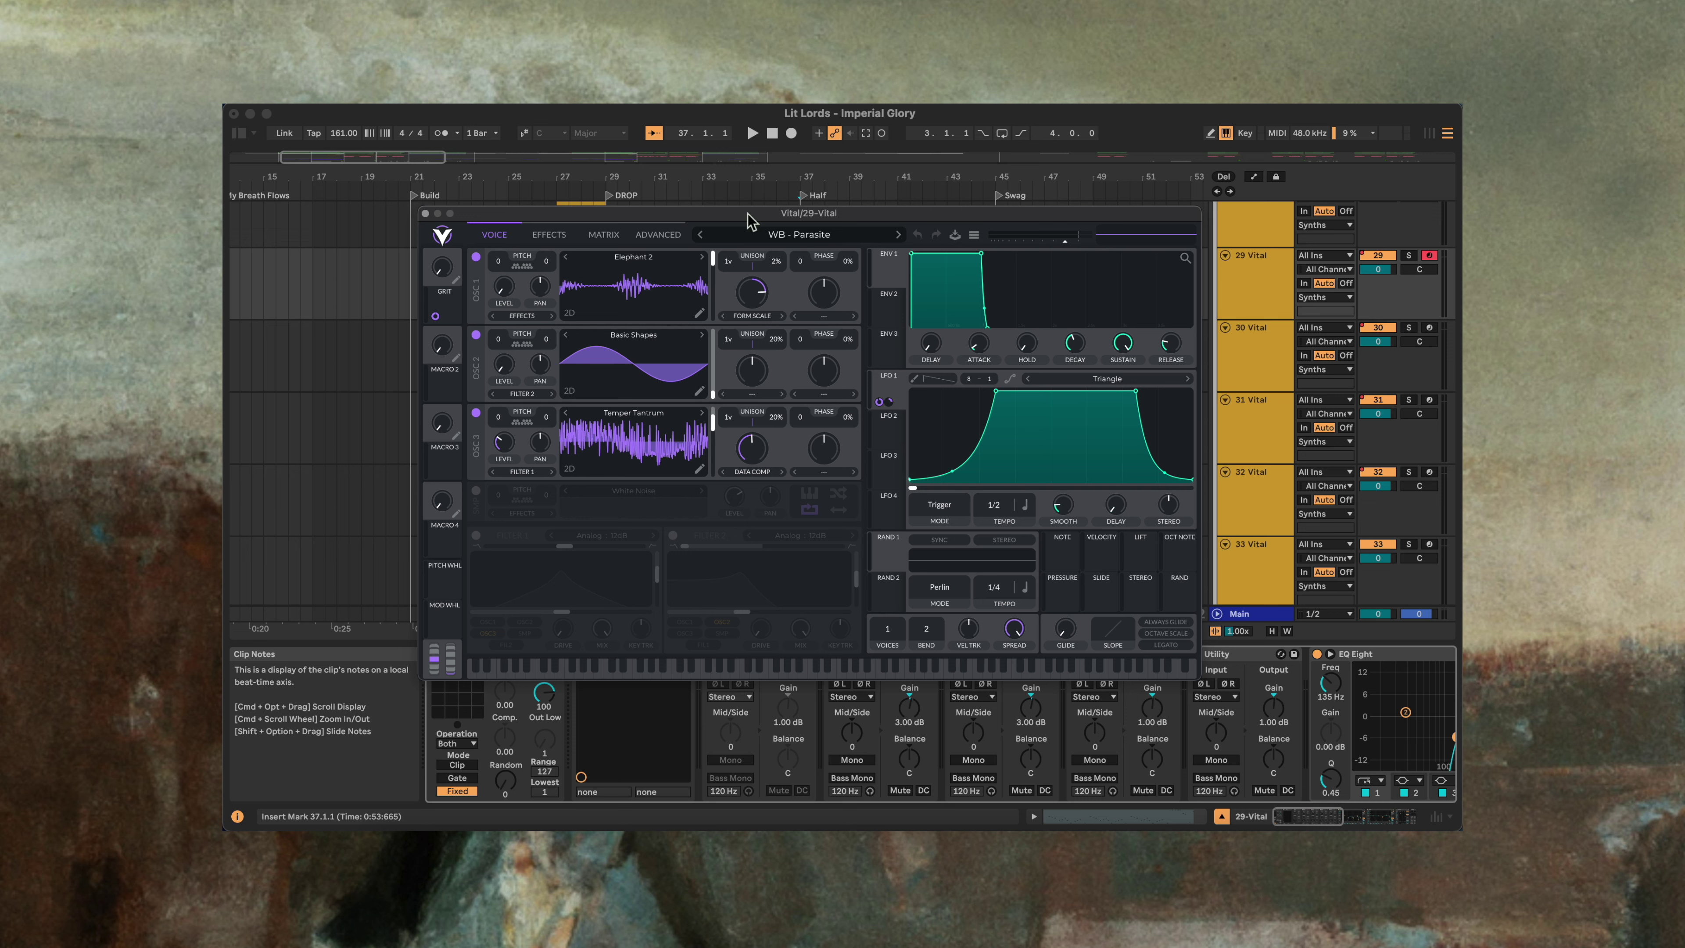
pyautogui.press('d')
pyautogui.hscroll(10, 1008, 745)
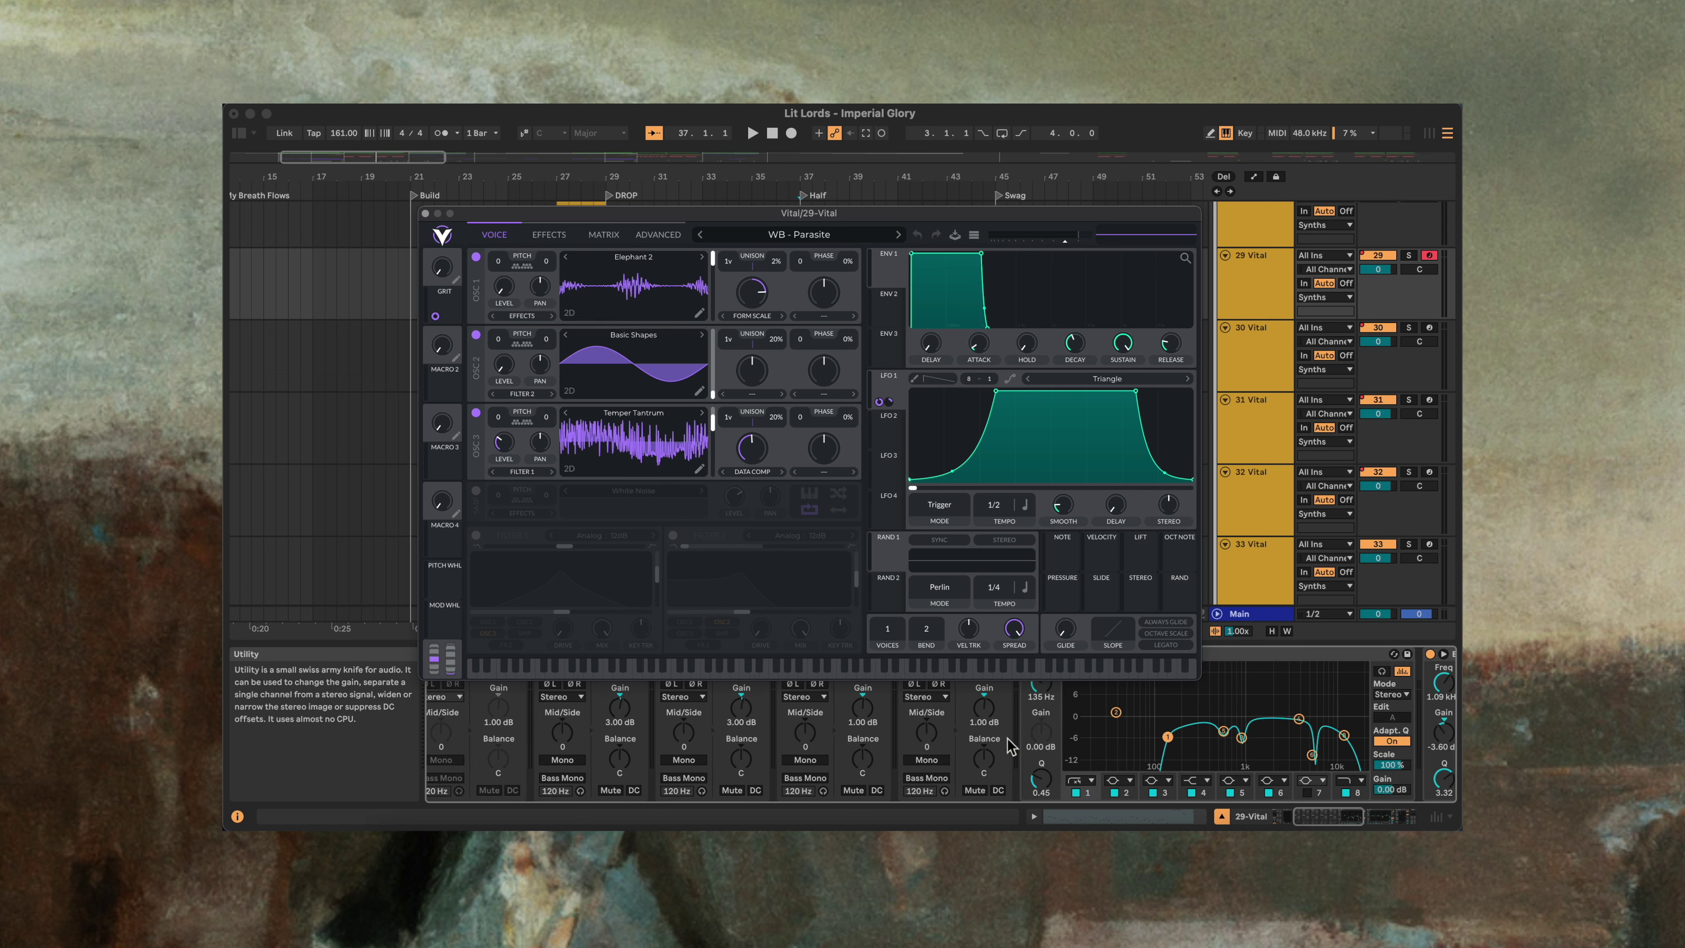
pyautogui.hscroll(-10, 1007, 745)
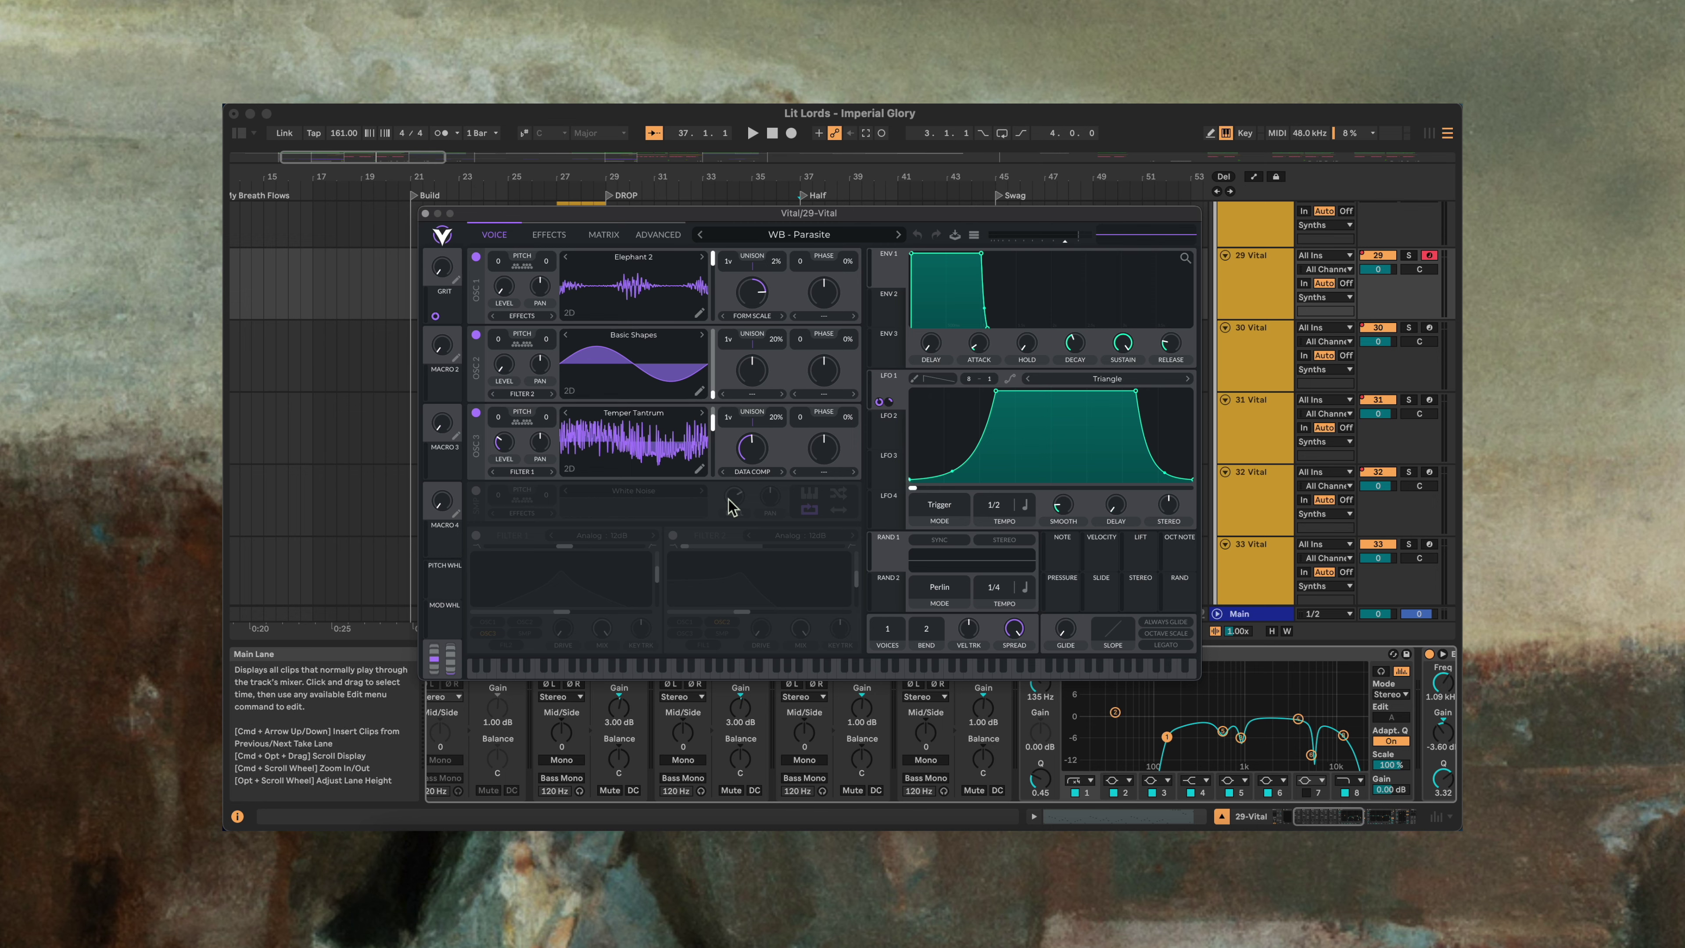
# Step: Move the Vital window off the device chain and look through the 29 Vital track's Utility, EQ Eight and Compressor devices
pyautogui.moveTo(874, 216); pyautogui.dragTo(835, 145)
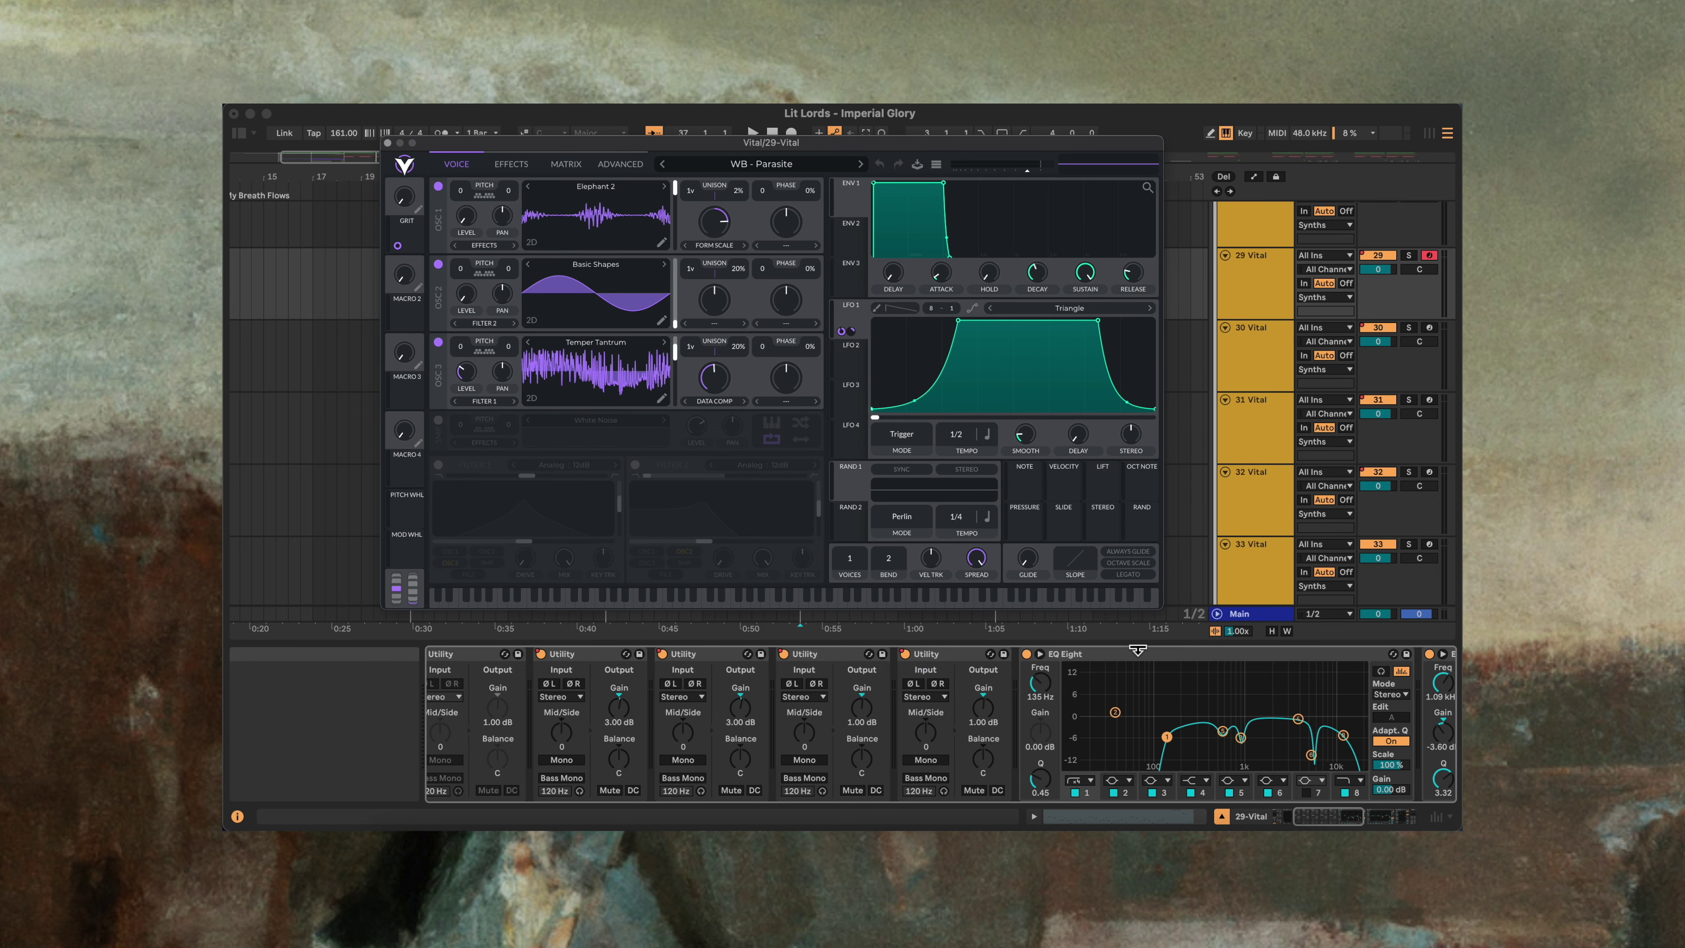
pyautogui.hscroll(6, 1143, 753)
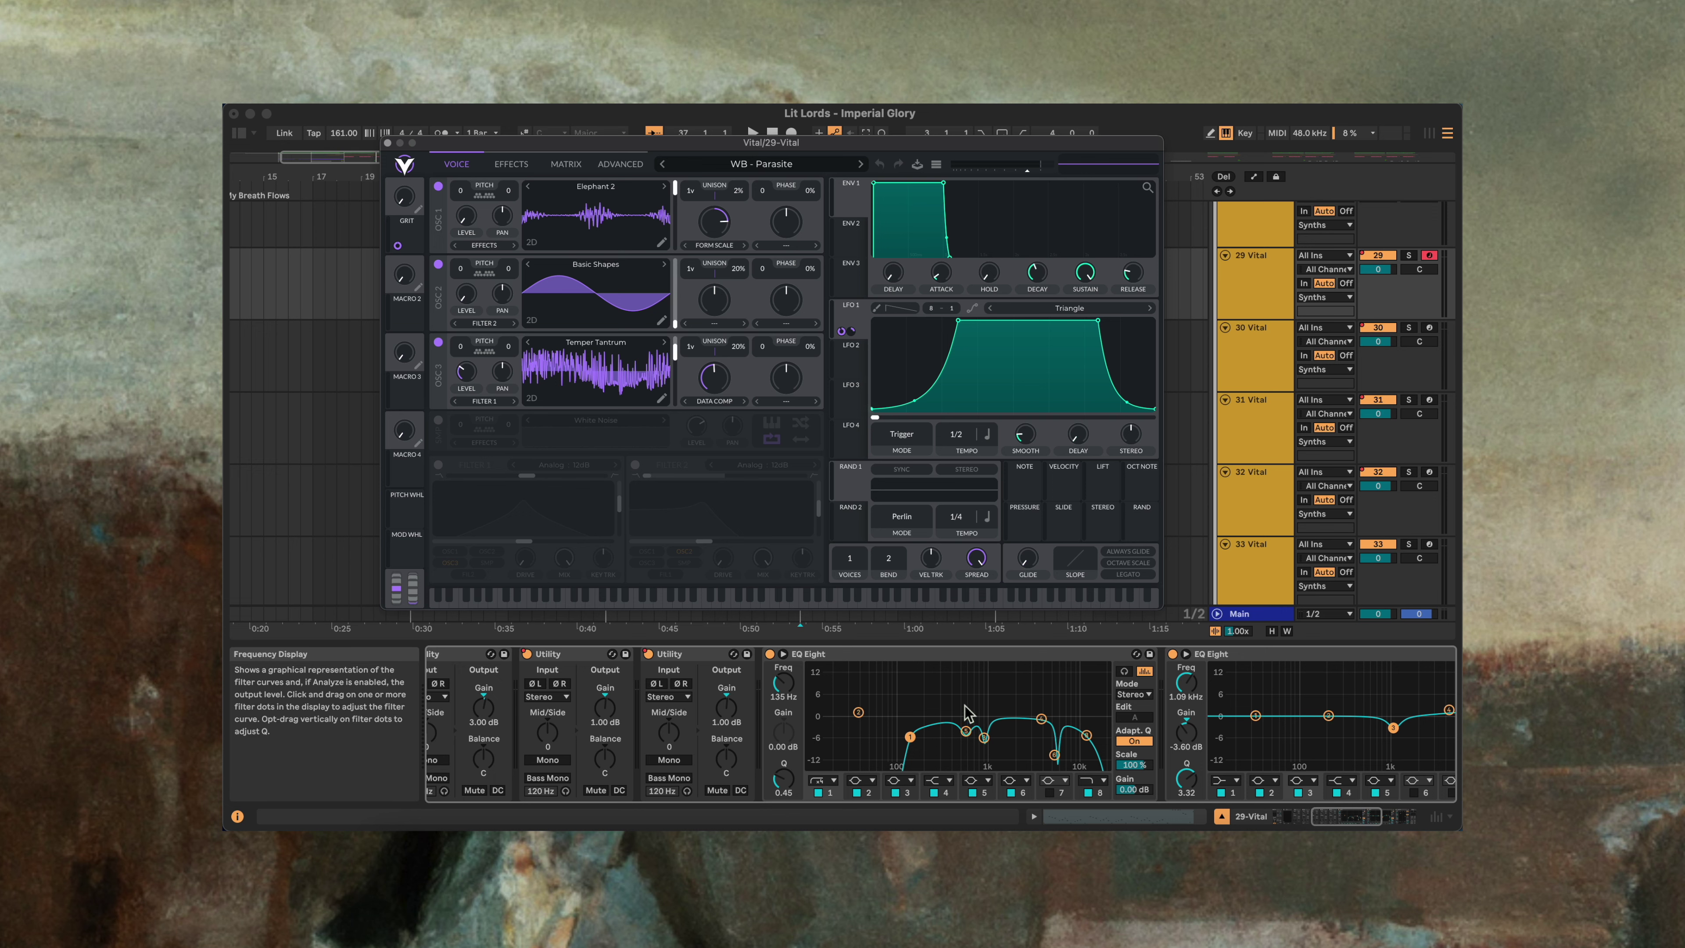
pyautogui.hscroll(5, 974, 720)
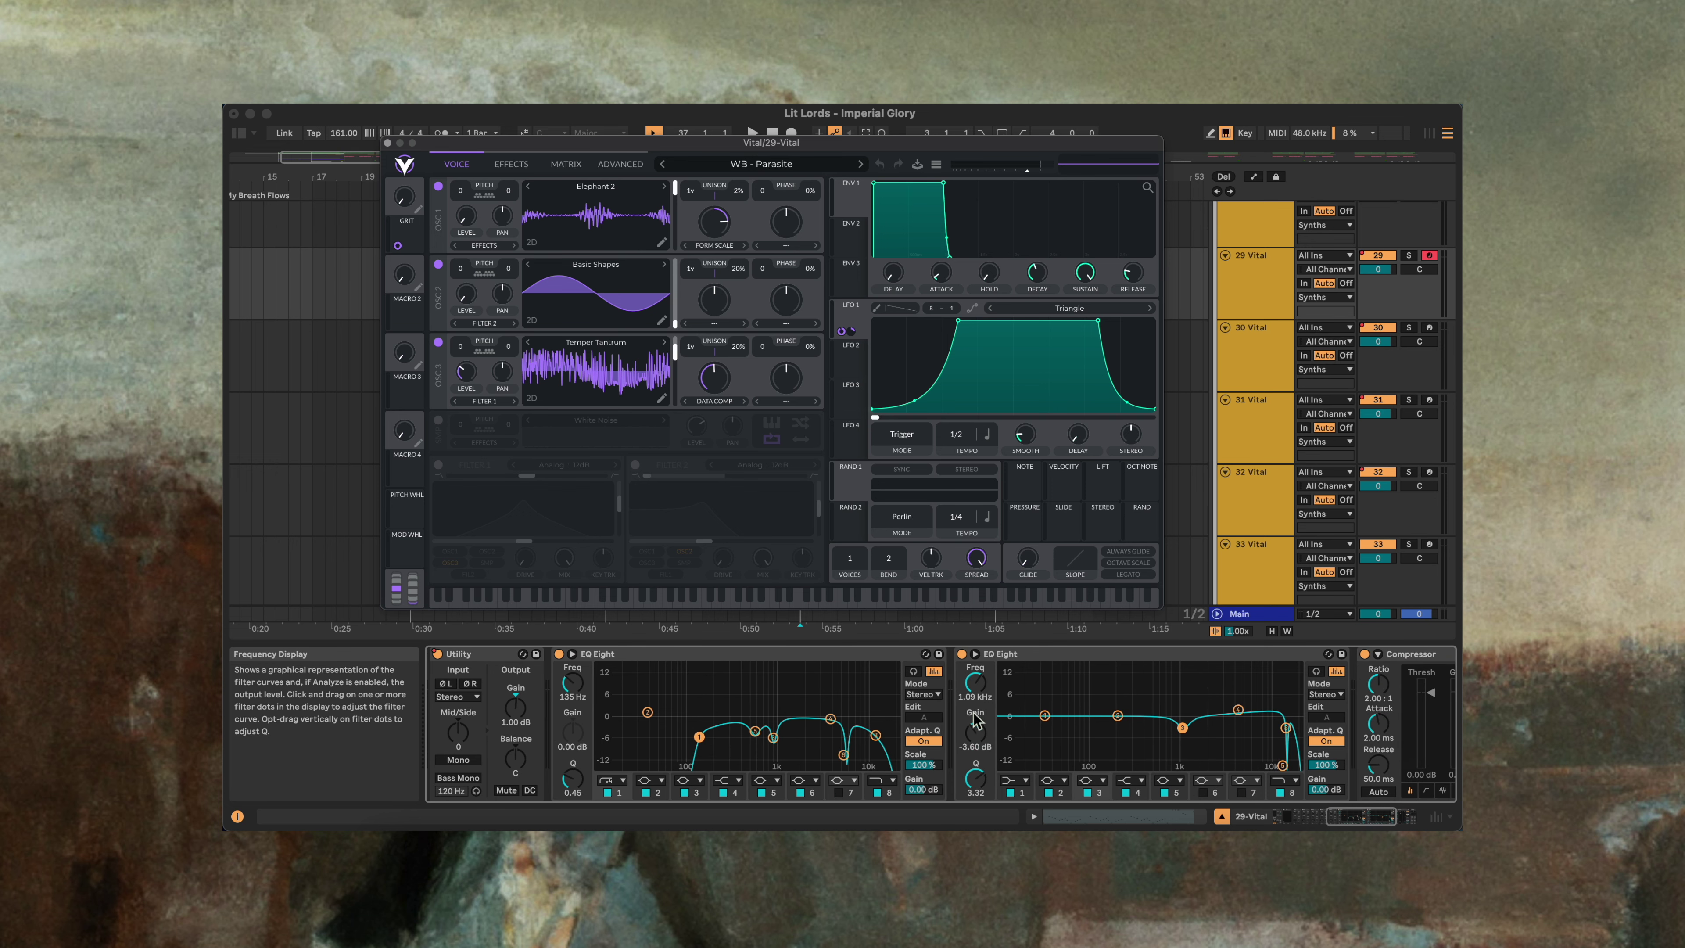
pyautogui.hscroll(-10, 978, 720)
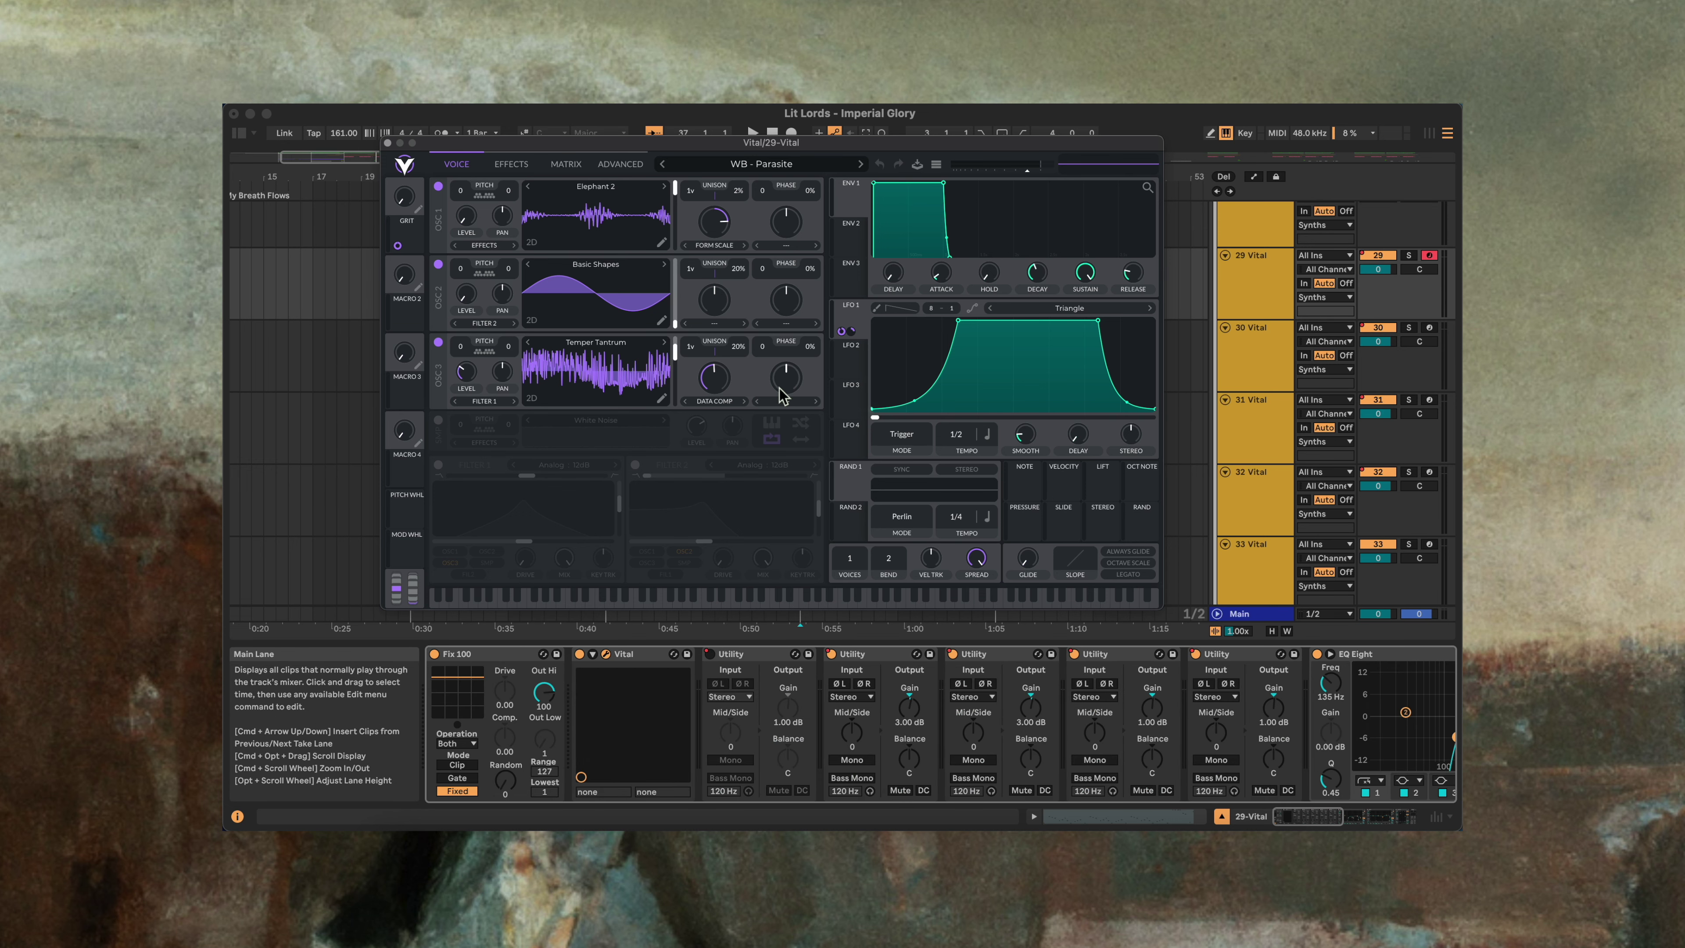
# Step: Play a note on the WB - Parasite patch, show its effects, and switch the Reverb off and on again
pyautogui.press('a')
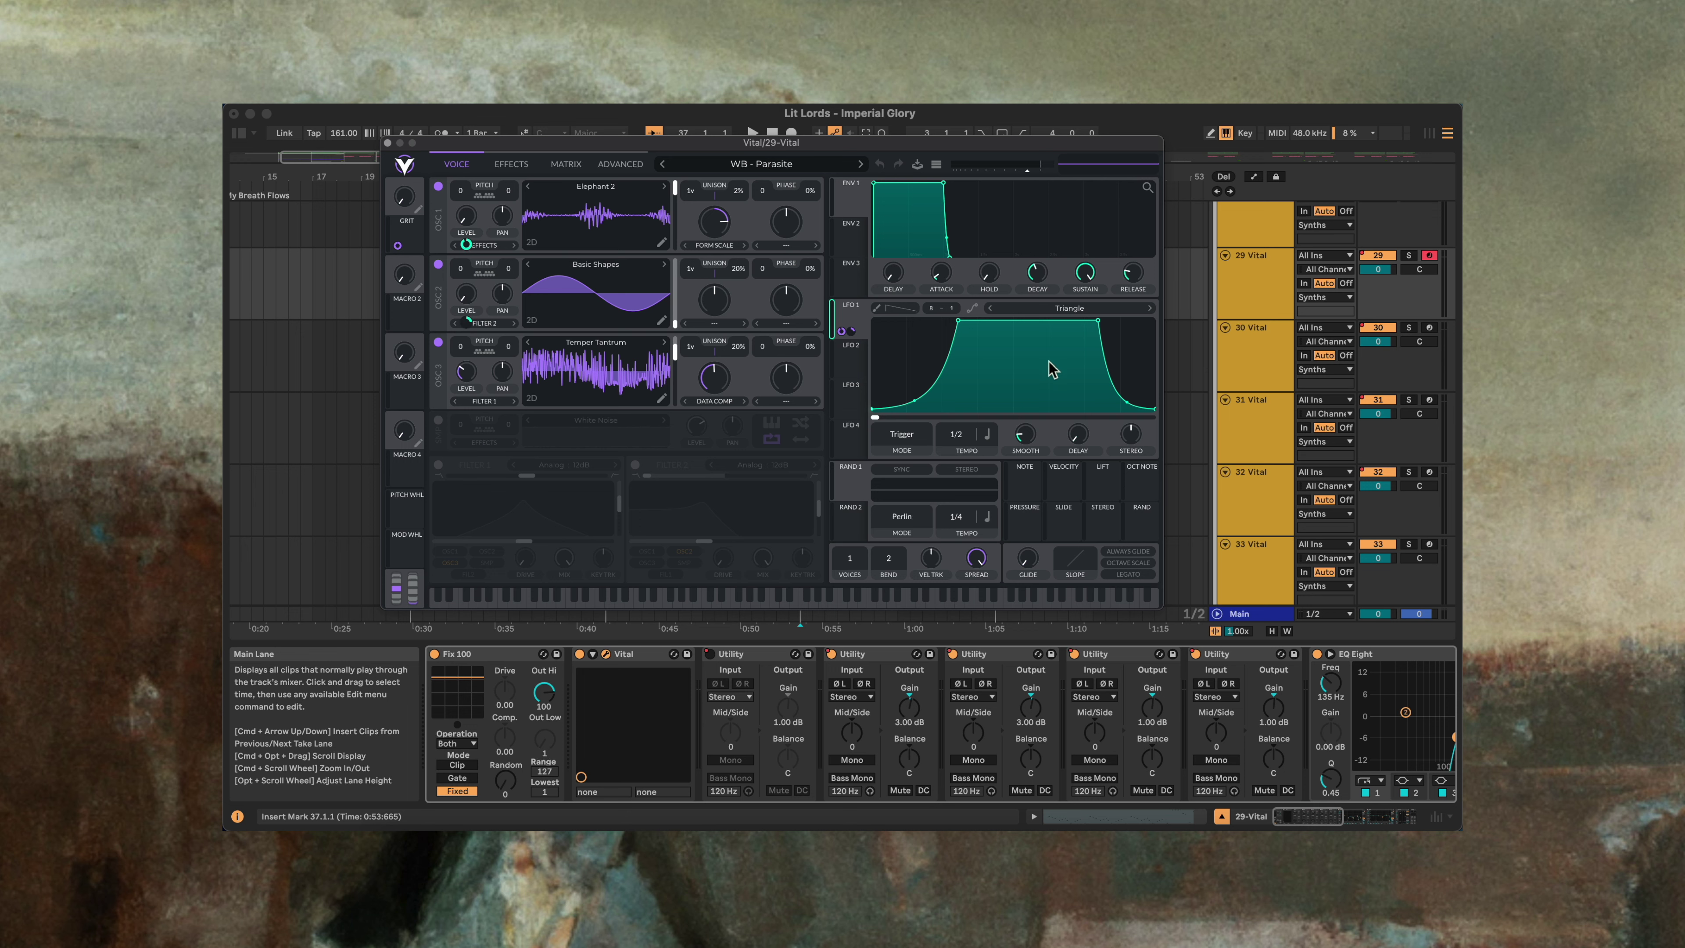
pyautogui.moveTo(843, 333)
pyautogui.click(512, 166)
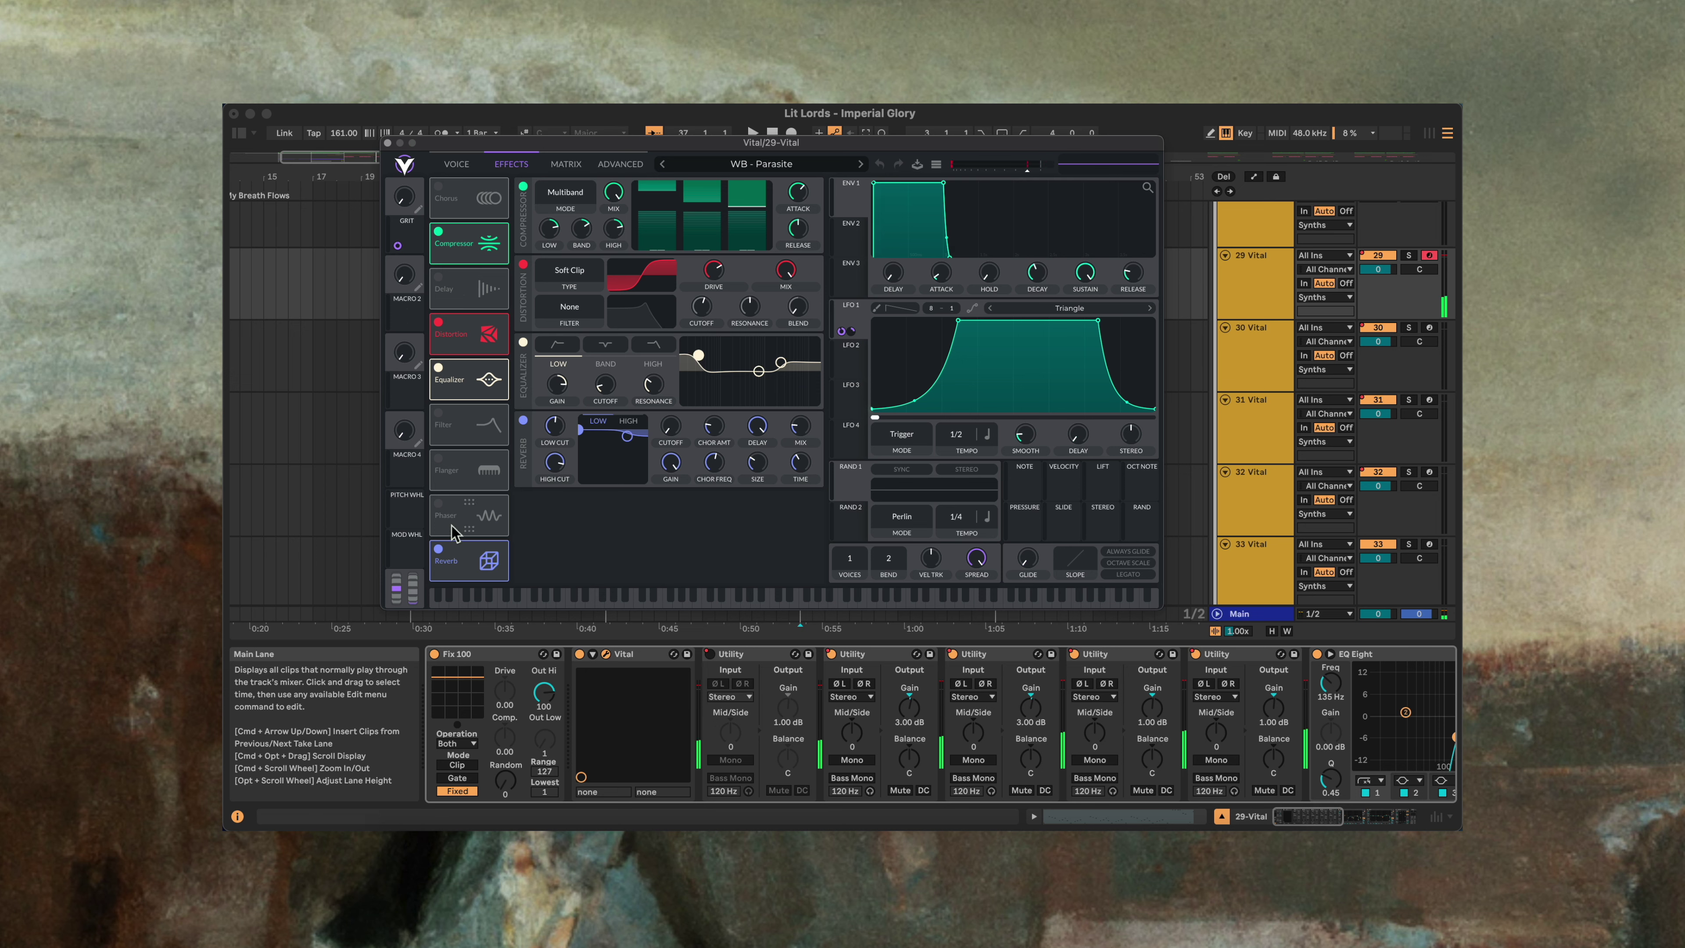
pyautogui.click(439, 549)
pyautogui.click(439, 549)
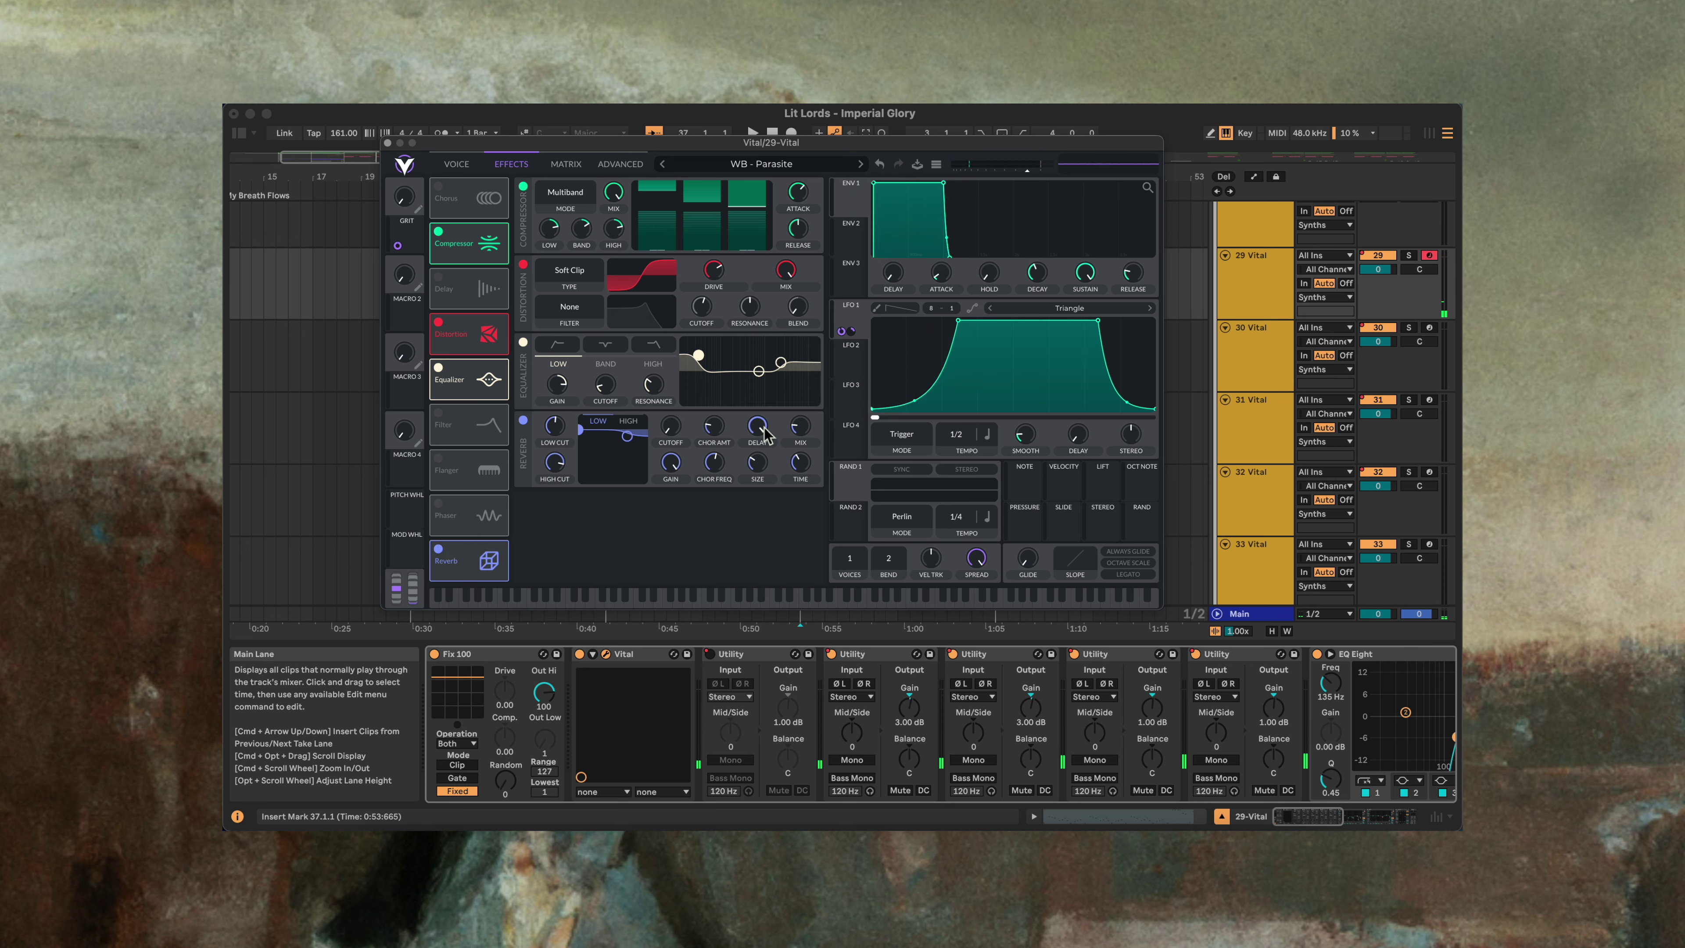
# Step: Examine the WB - Parasite patch's reverb and equalizer settings alongside its oscillators and LFO
pyautogui.moveTo(757, 431)
pyautogui.click(465, 170)
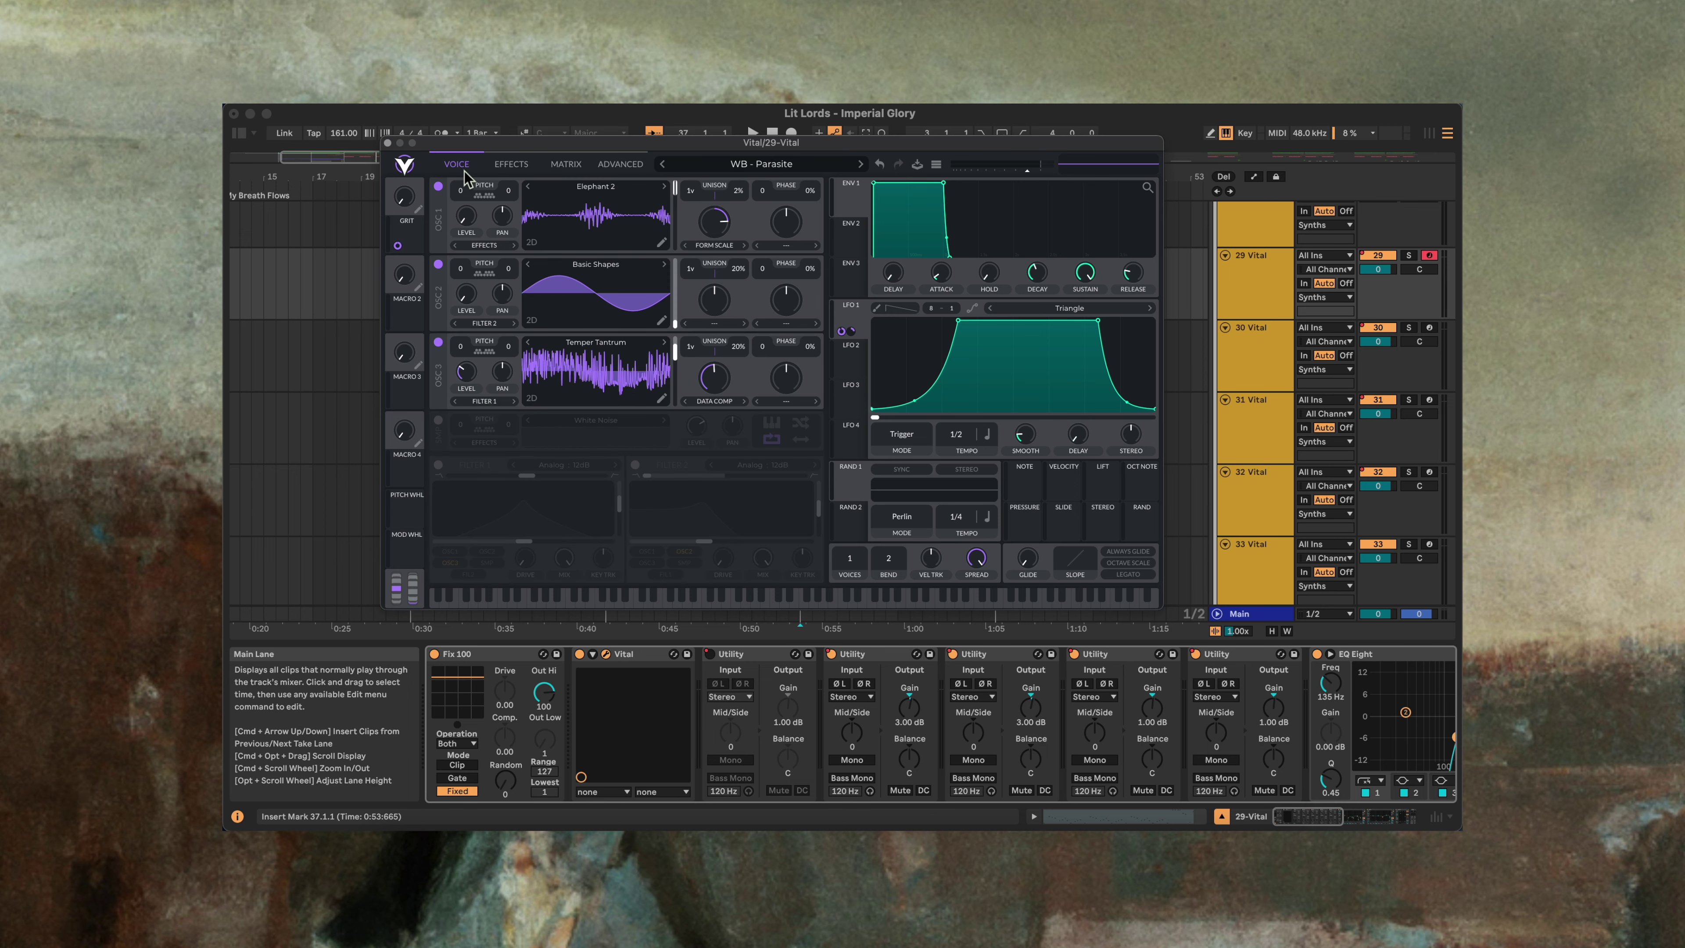
pyautogui.click(511, 166)
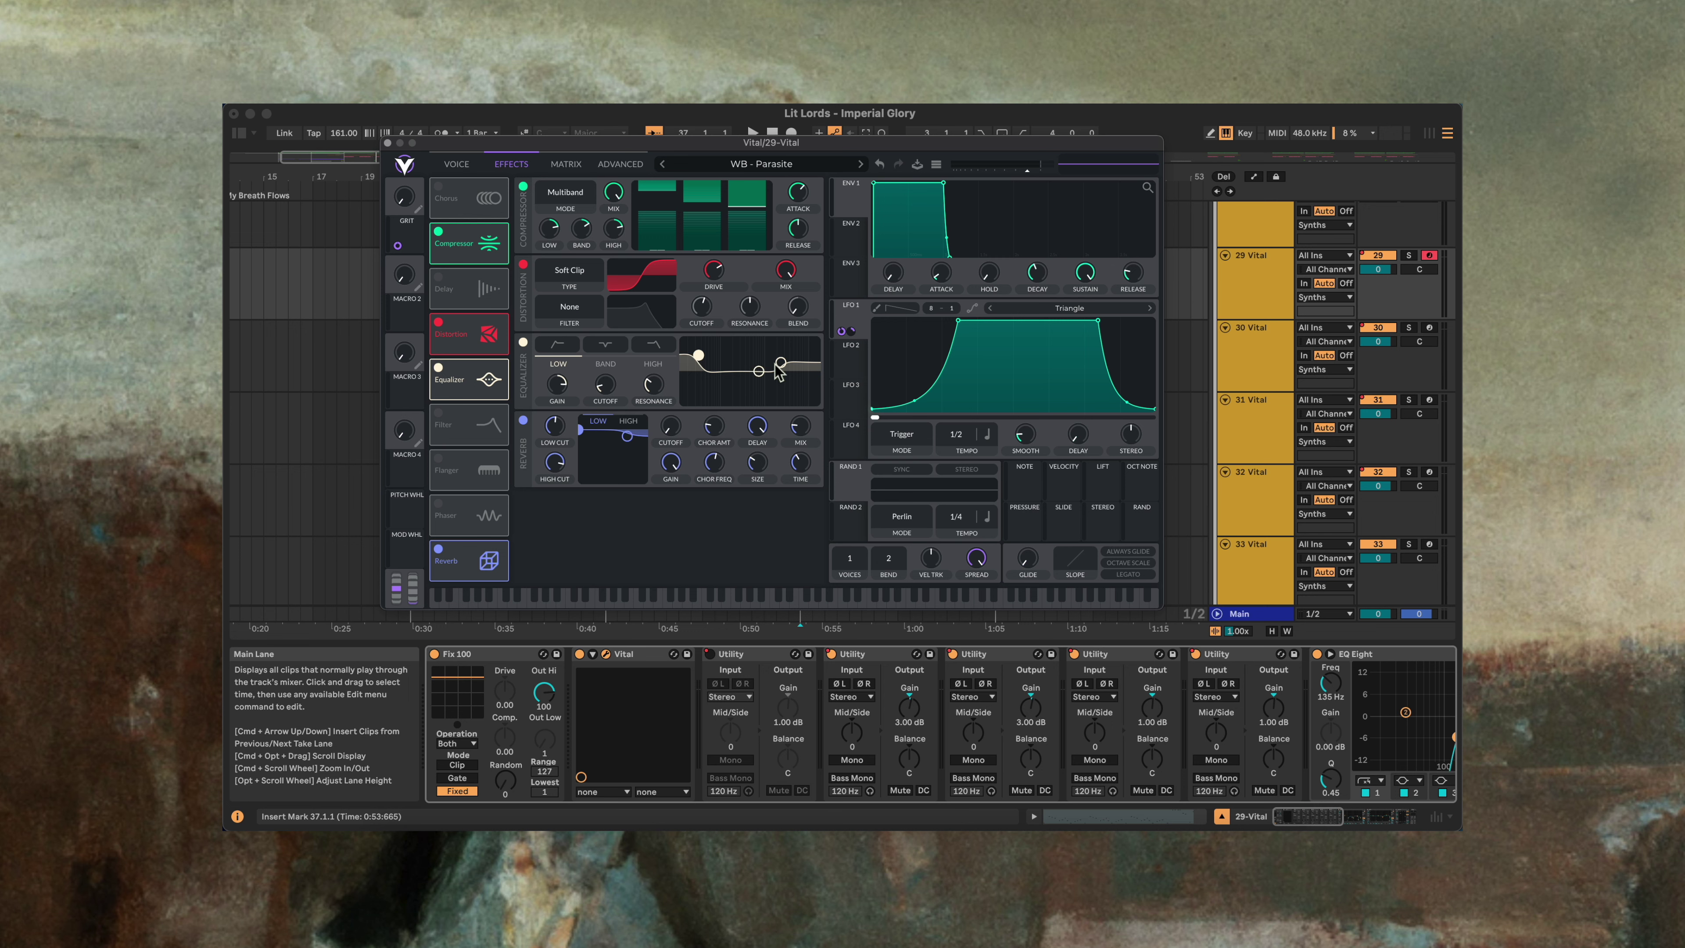
pyautogui.click(470, 166)
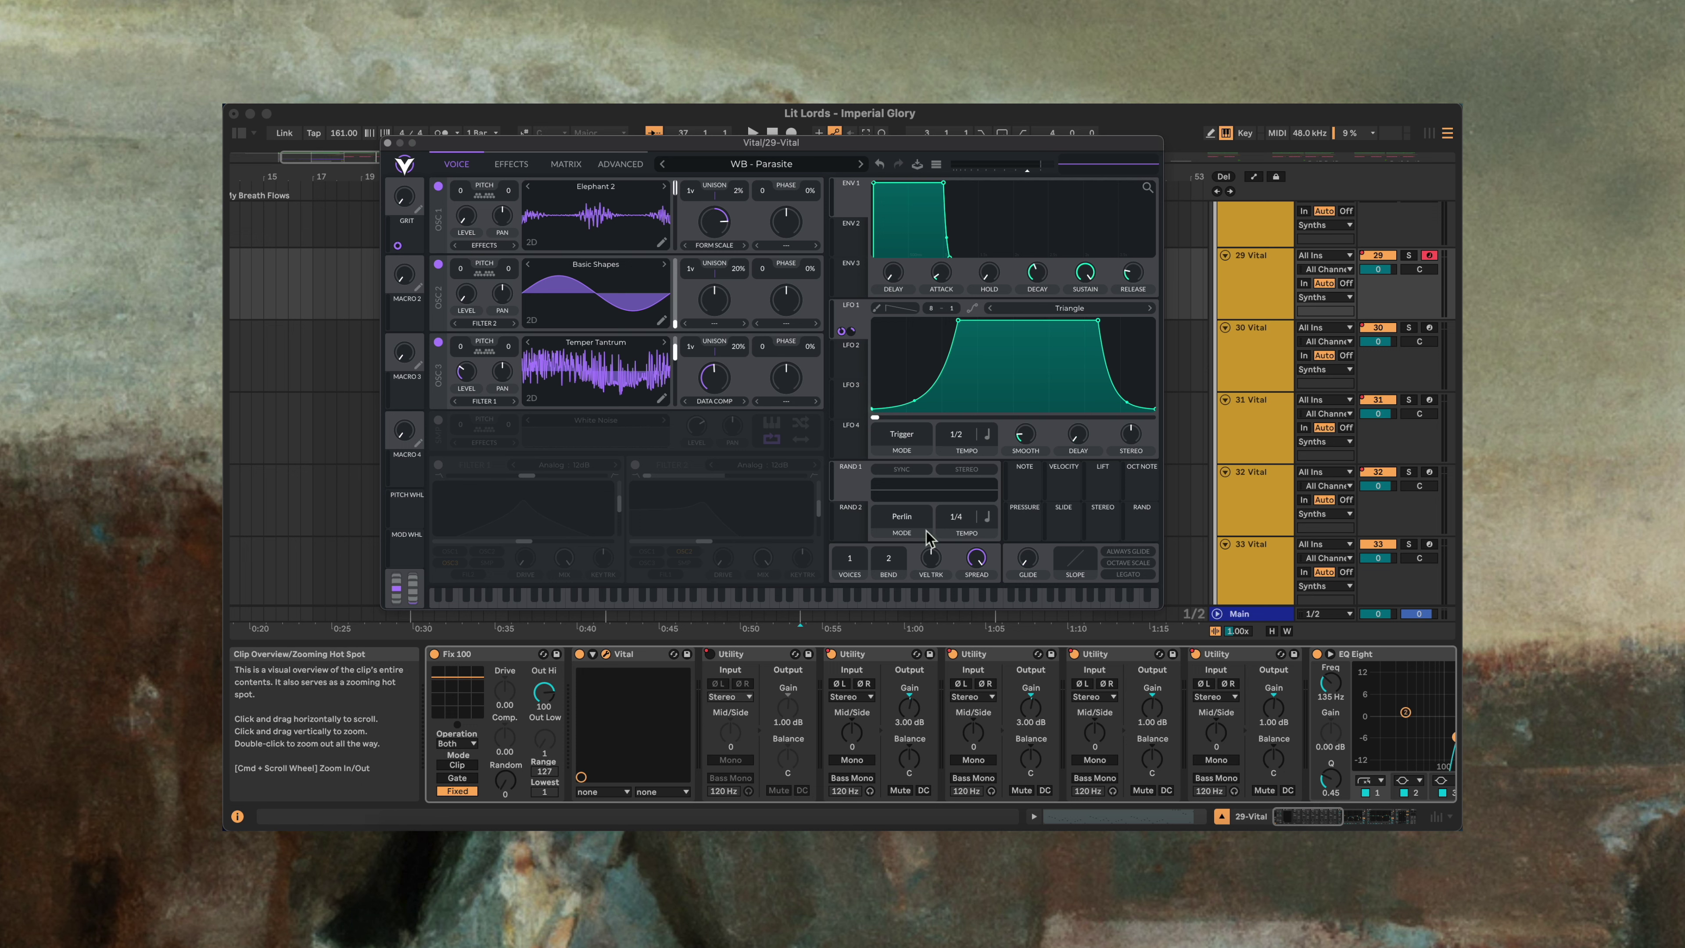
# Step: Bypass the 29 Vital track's first EQ Eight, play low notes around C0–D1, reactivate it and play again for comparison
pyautogui.click(1317, 656)
pyautogui.press('z')
pyautogui.press('s')
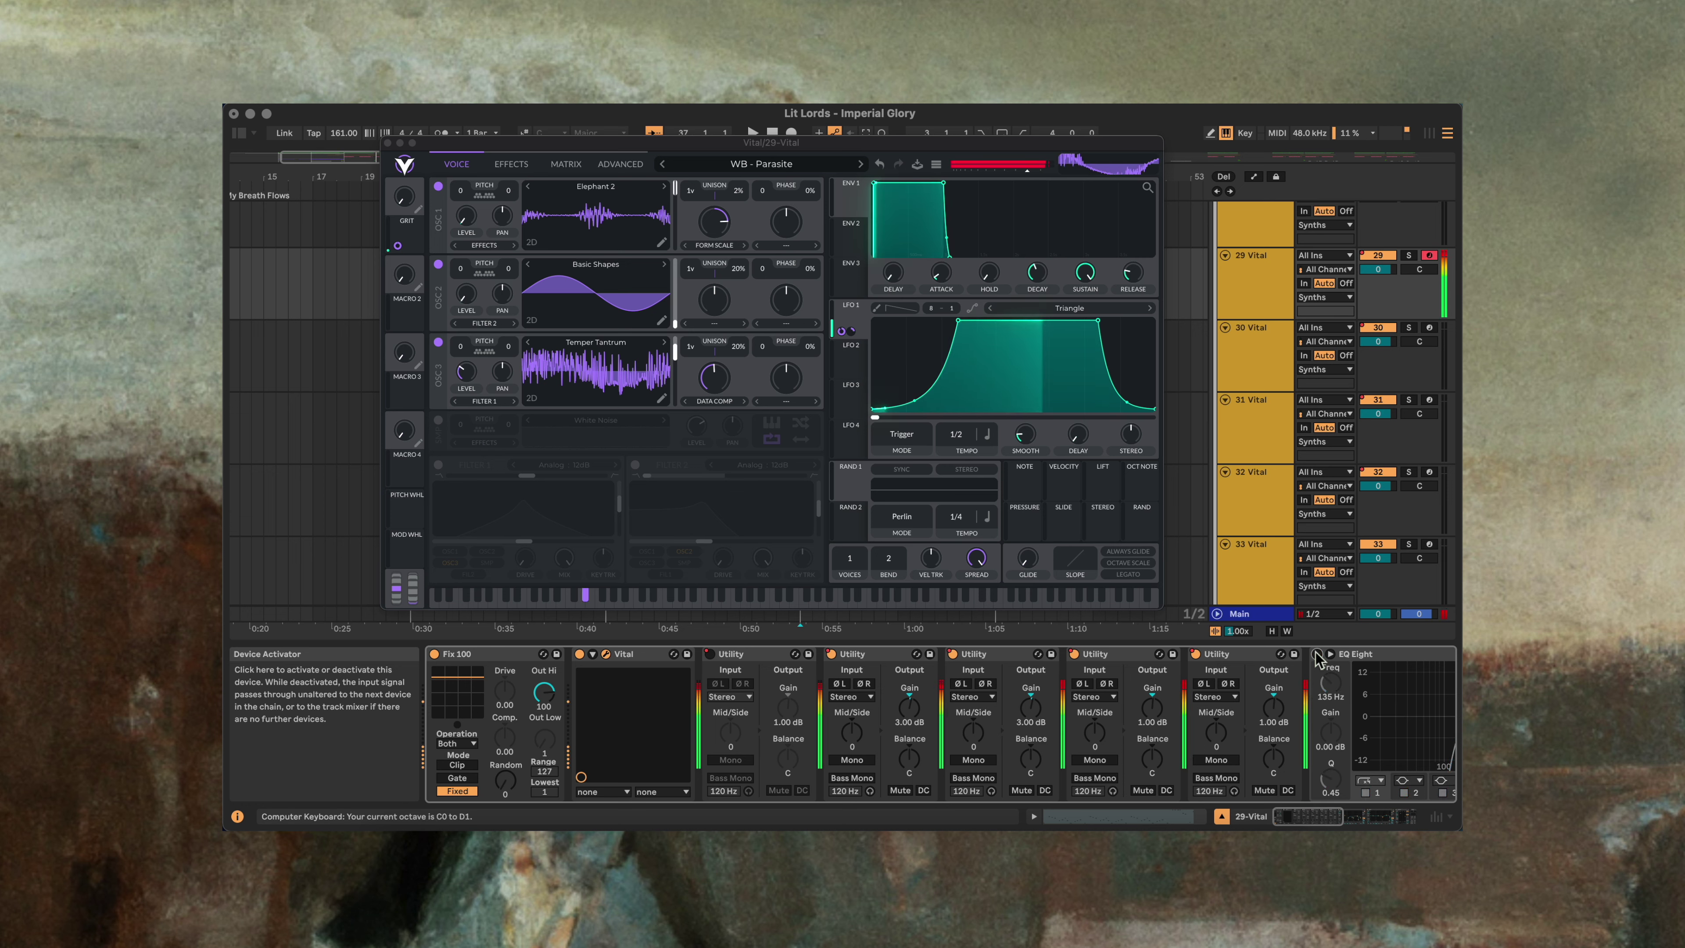
pyautogui.press('e')
pyautogui.press('f')
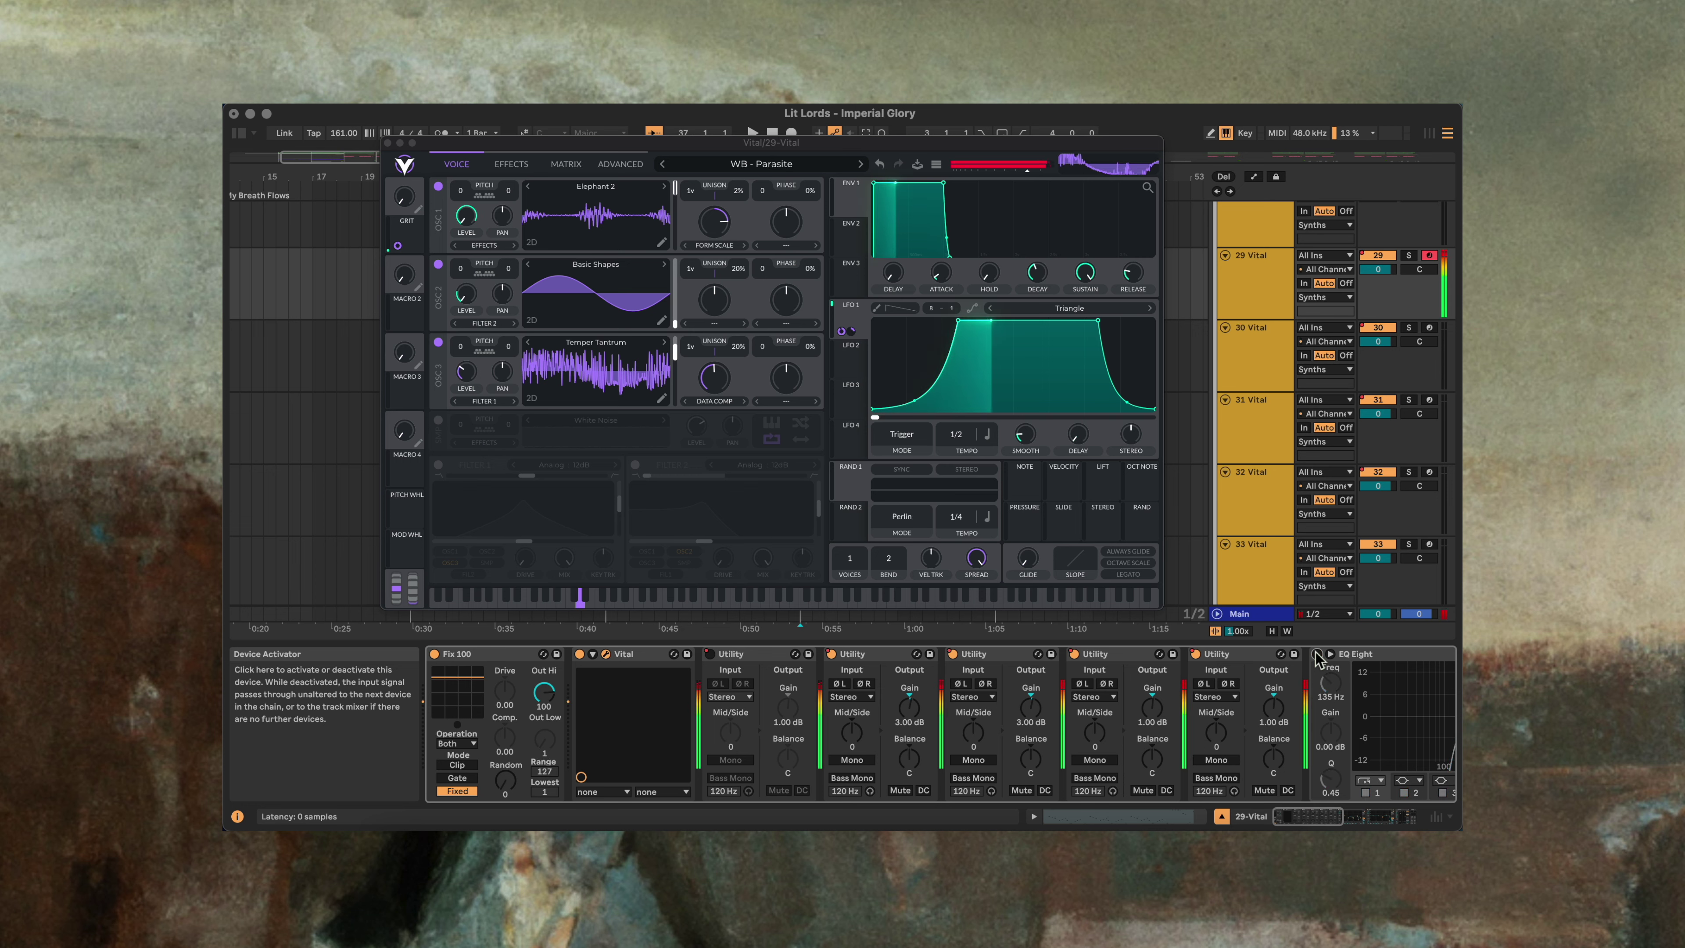
pyautogui.click(1317, 654)
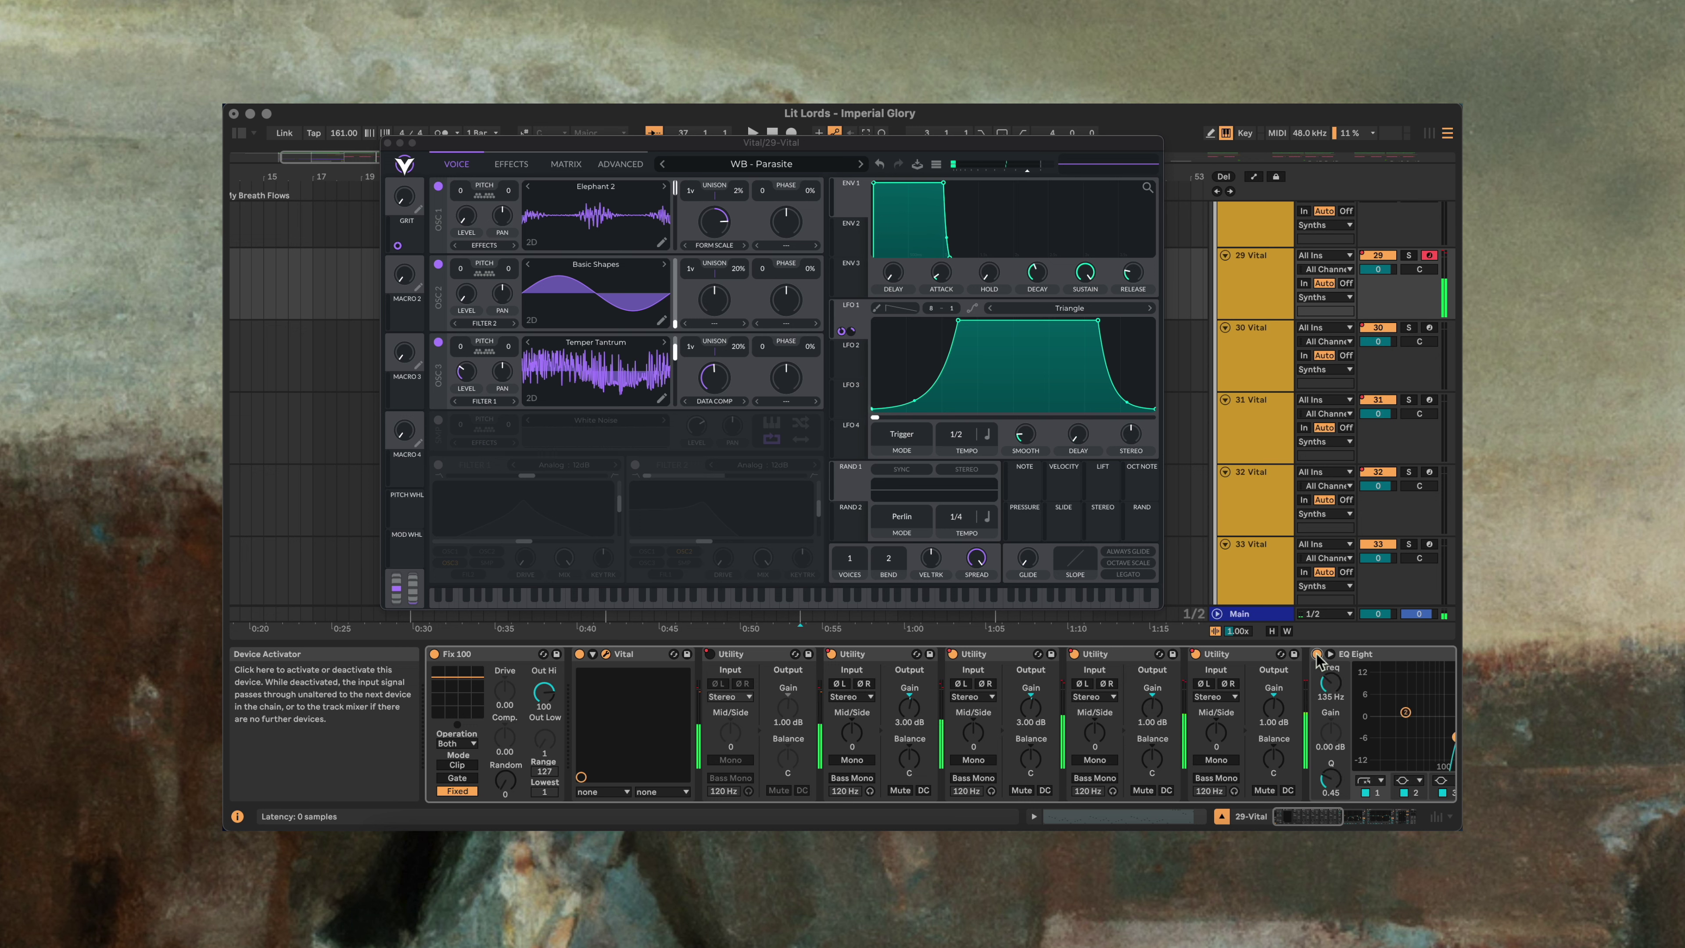
pyautogui.press('a')
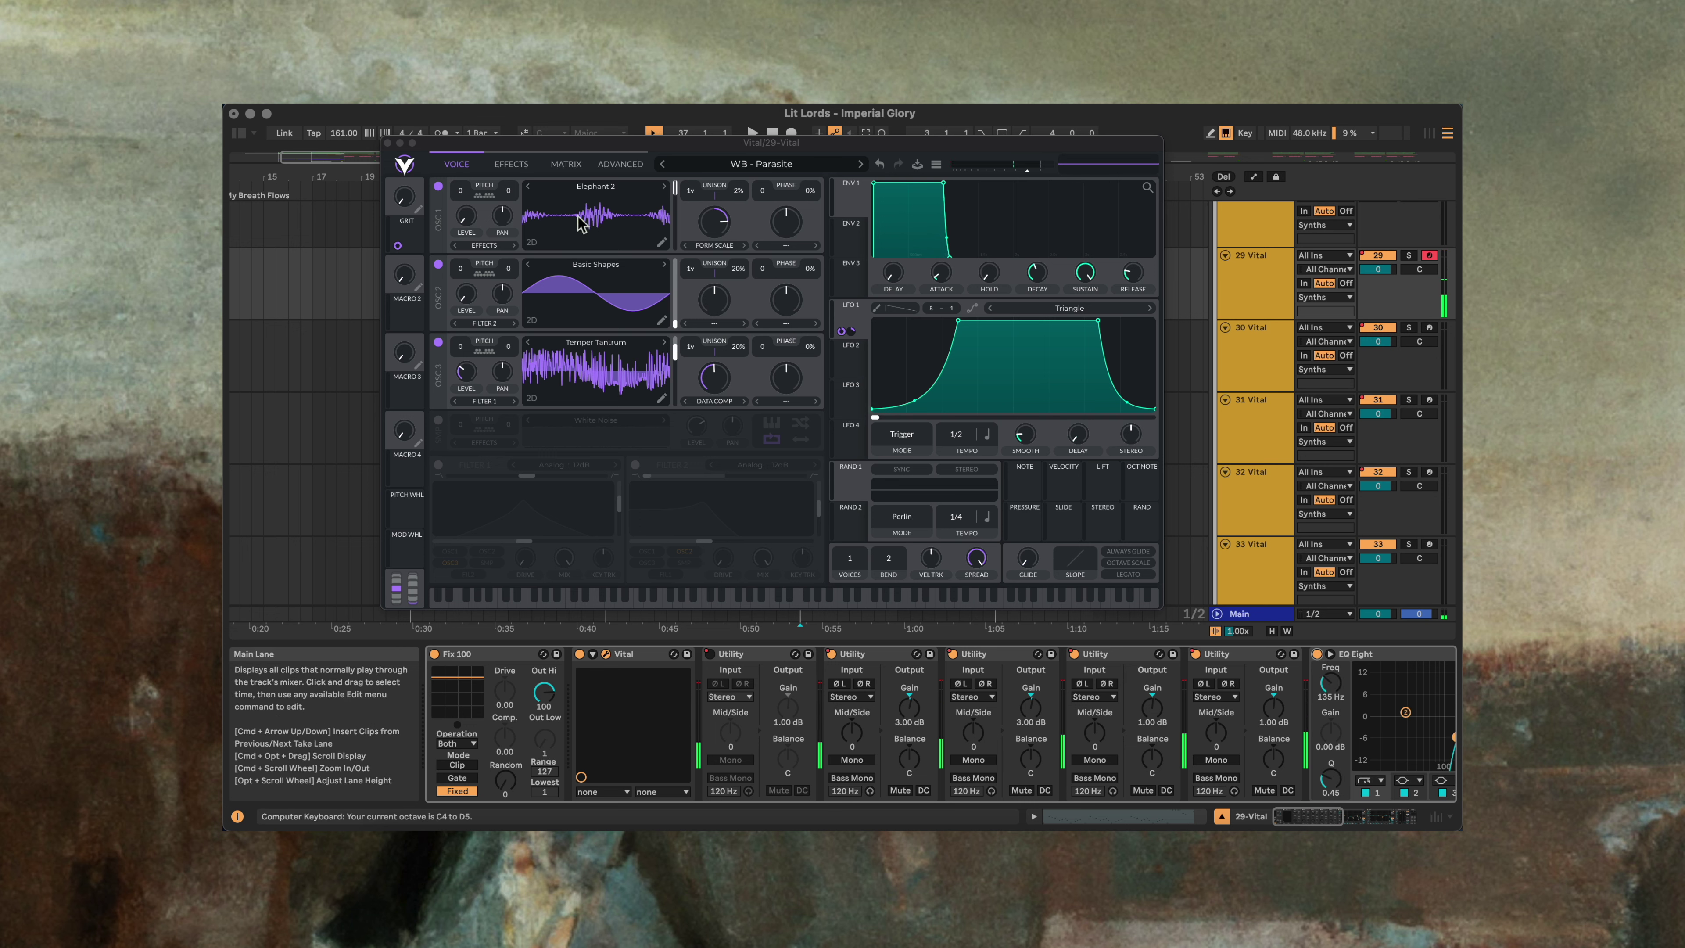
# Step: Close the 29 Vital plug-in window and solo the 32 Vital track with the insert mark at DROP
pyautogui.click(390, 143)
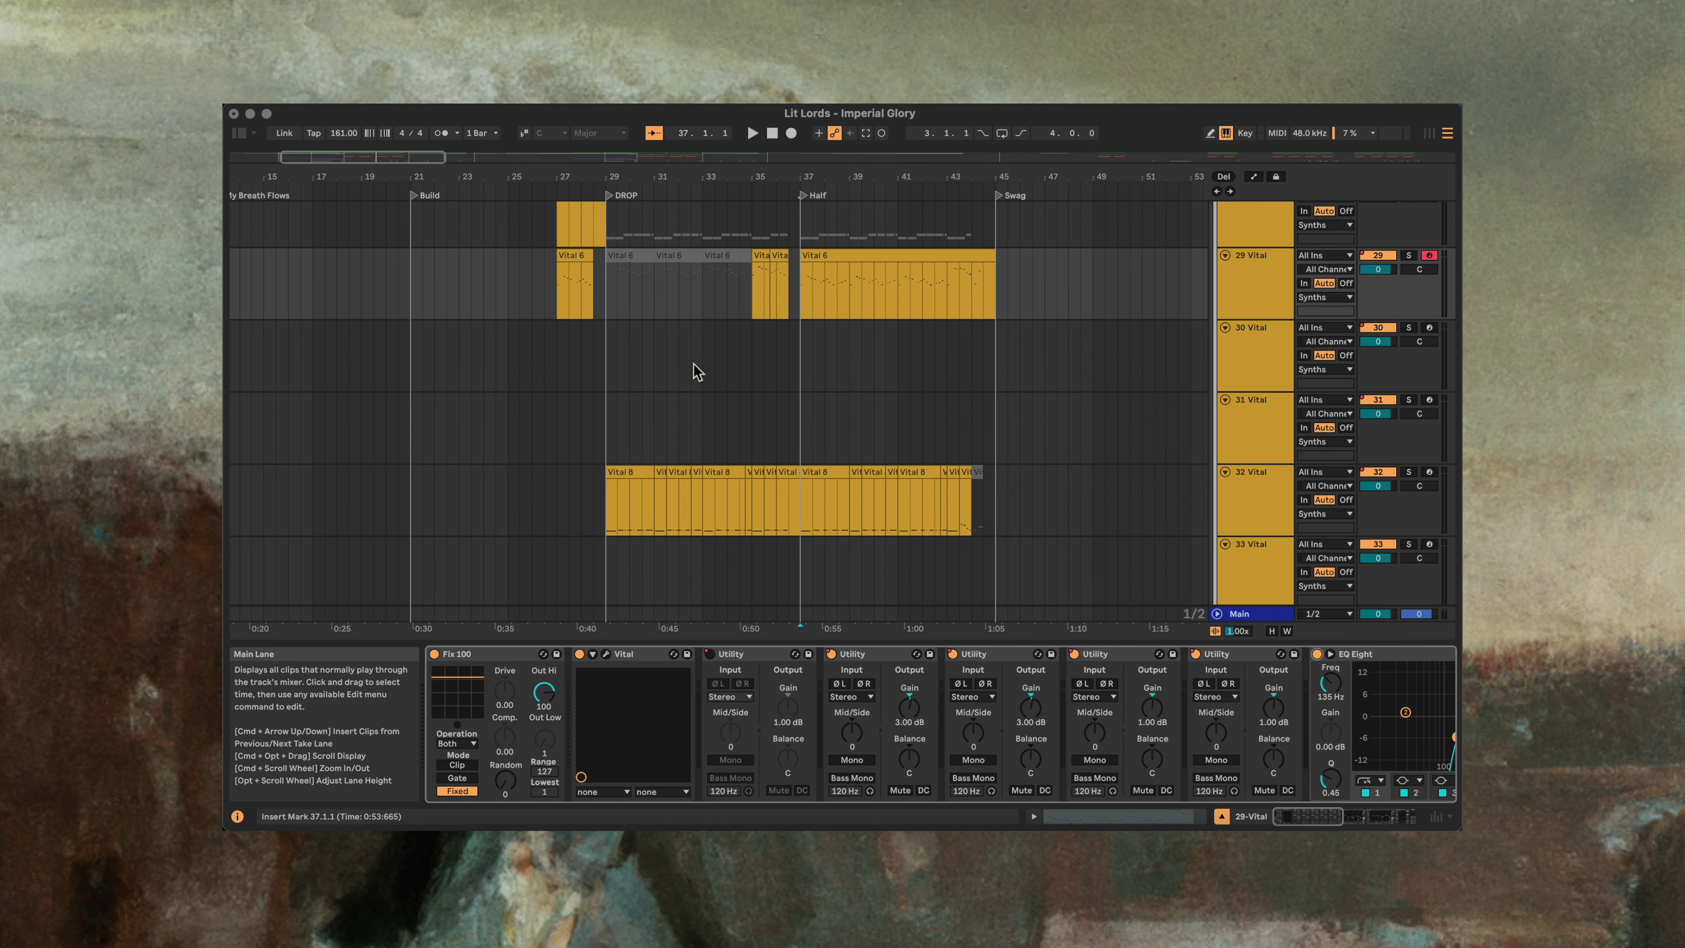
pyautogui.click(611, 508)
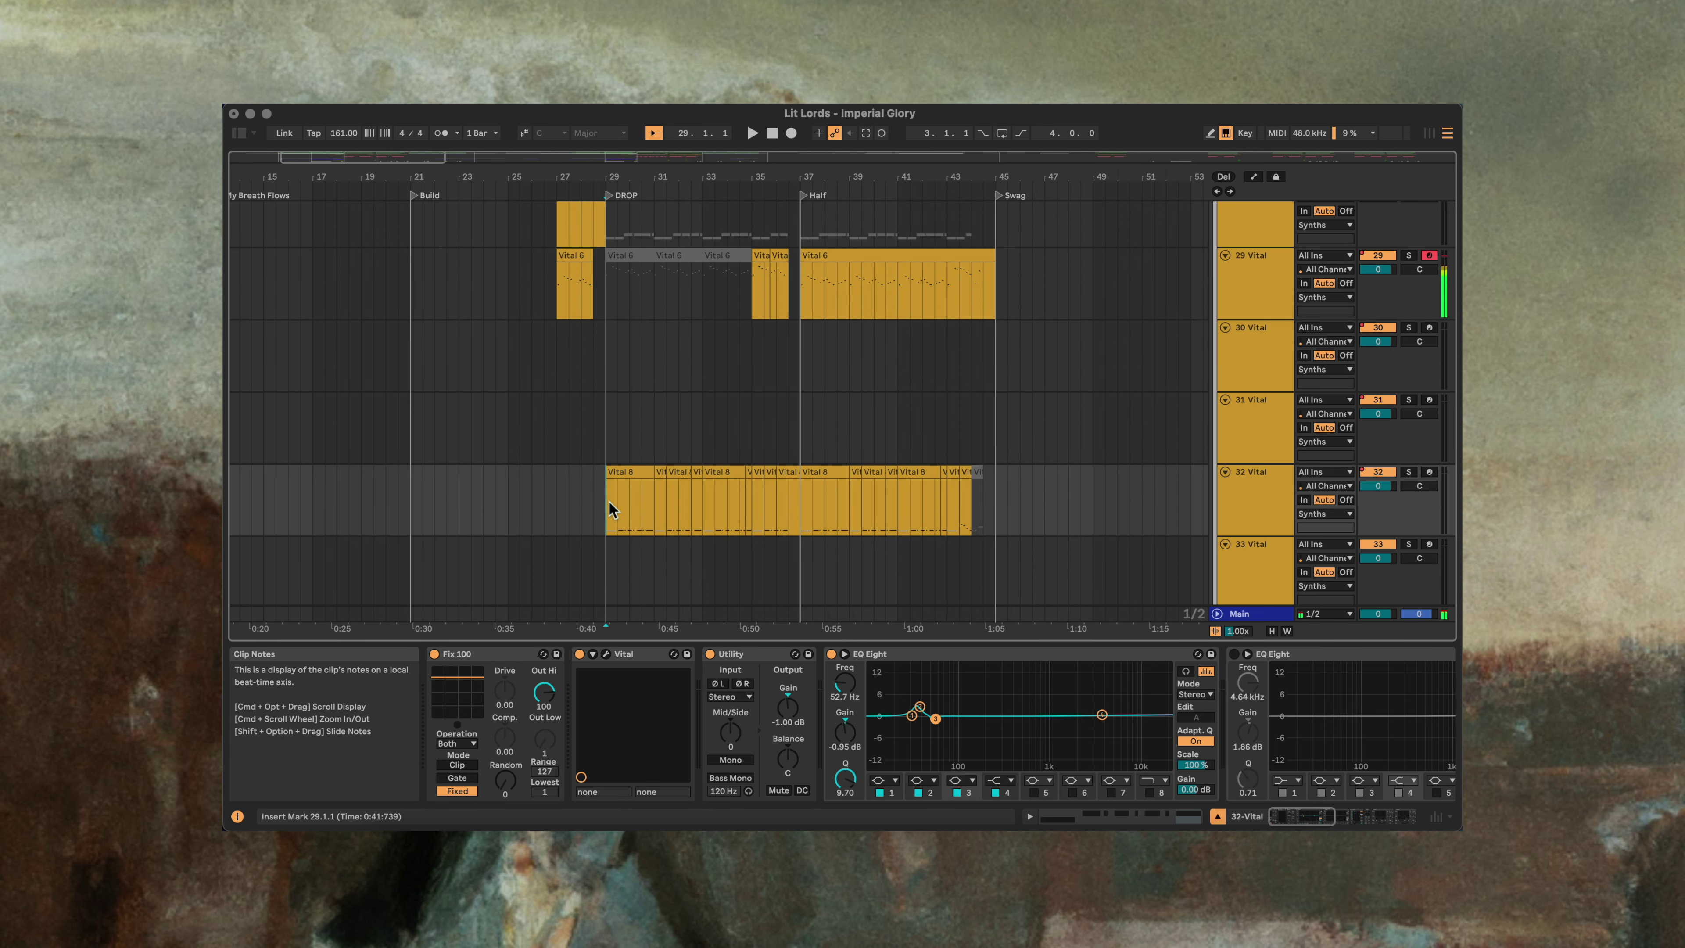
pyautogui.click(818, 293)
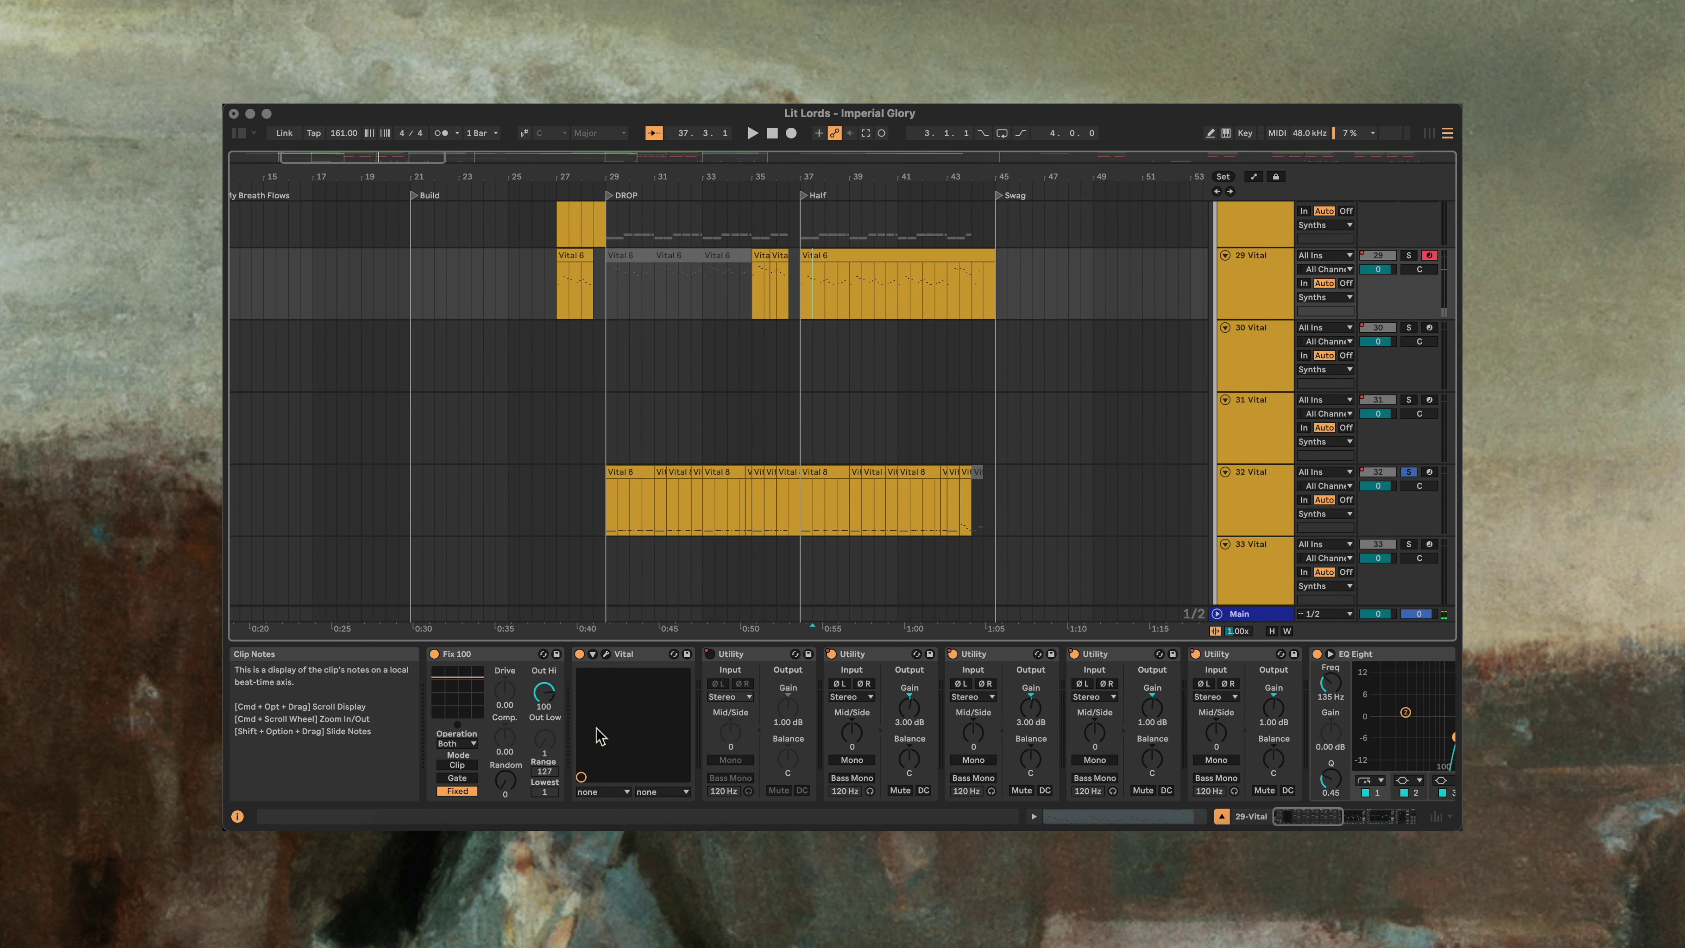
pyautogui.click(606, 653)
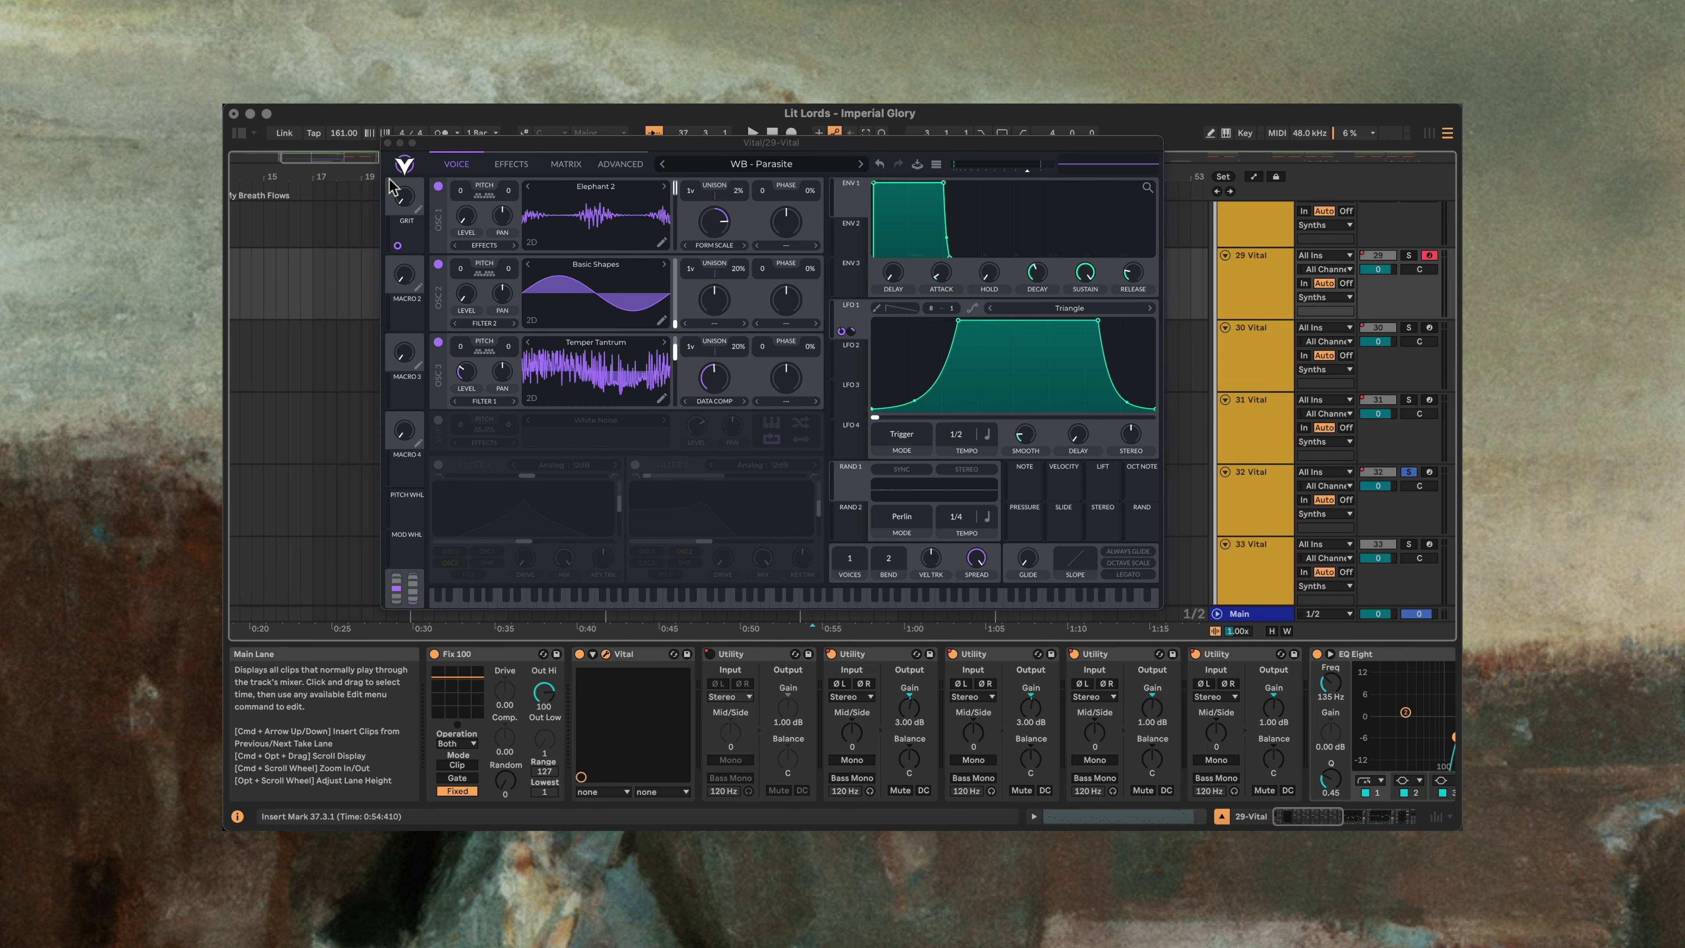
pyautogui.click(388, 143)
# Step: Open the 32 Vital track's plug-in window, audition the BS - Exile patch from bar 29, and show what LFO 1 modulates
pyautogui.click(606, 491)
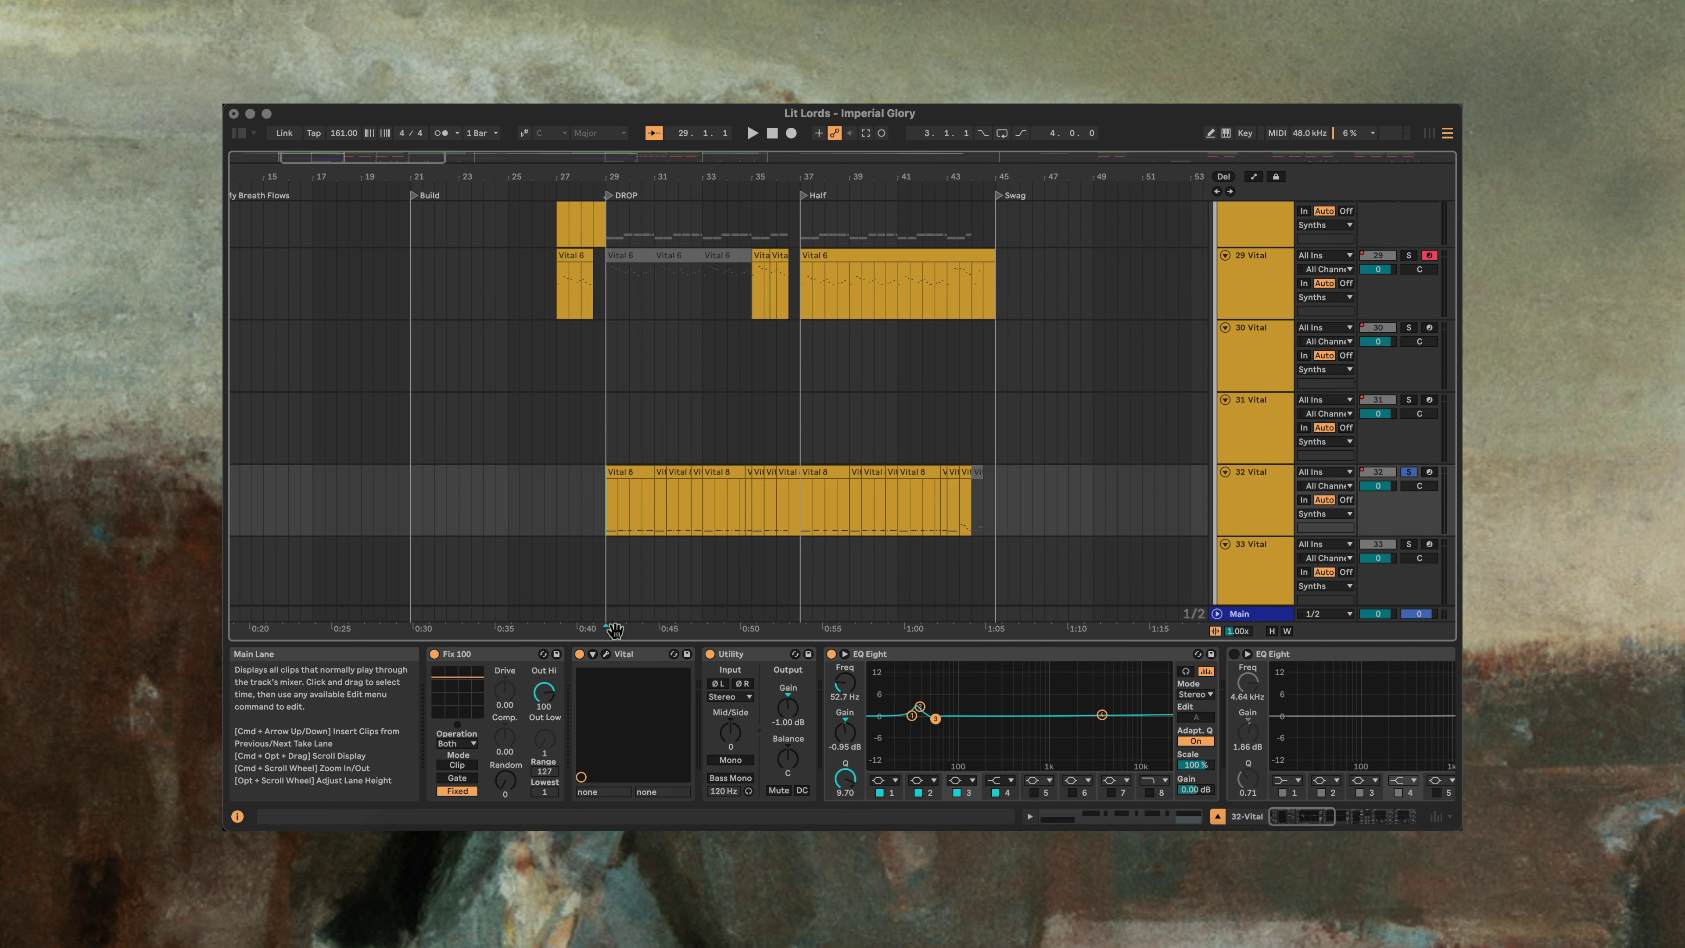
pyautogui.click(606, 654)
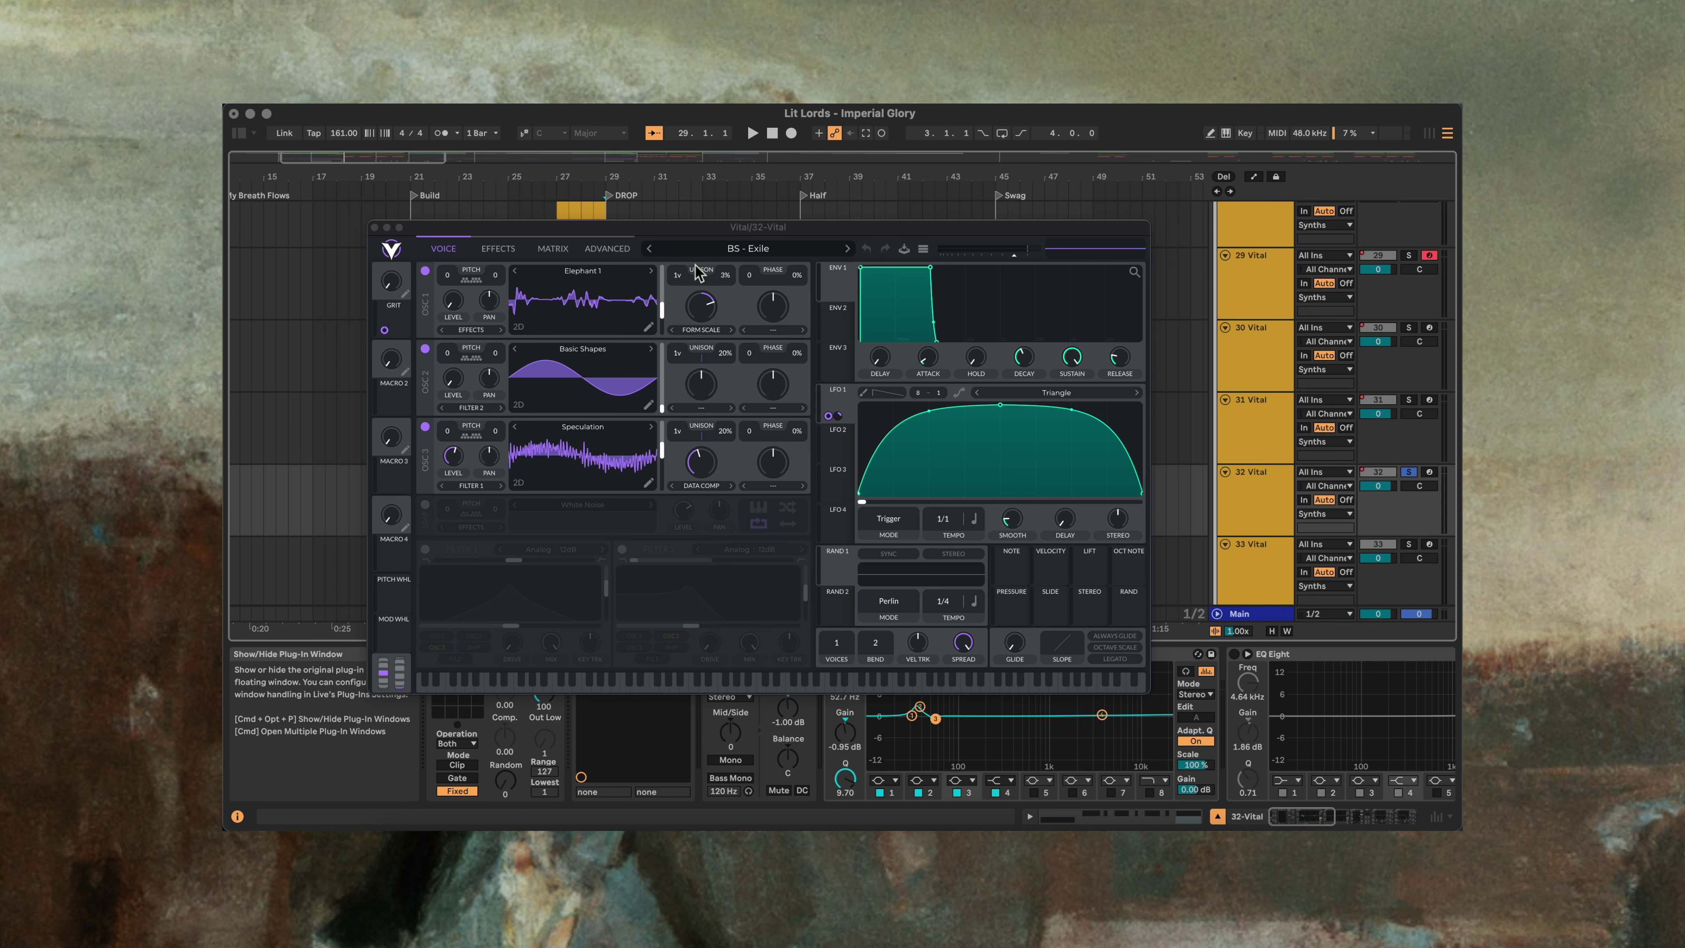
pyautogui.press('space')
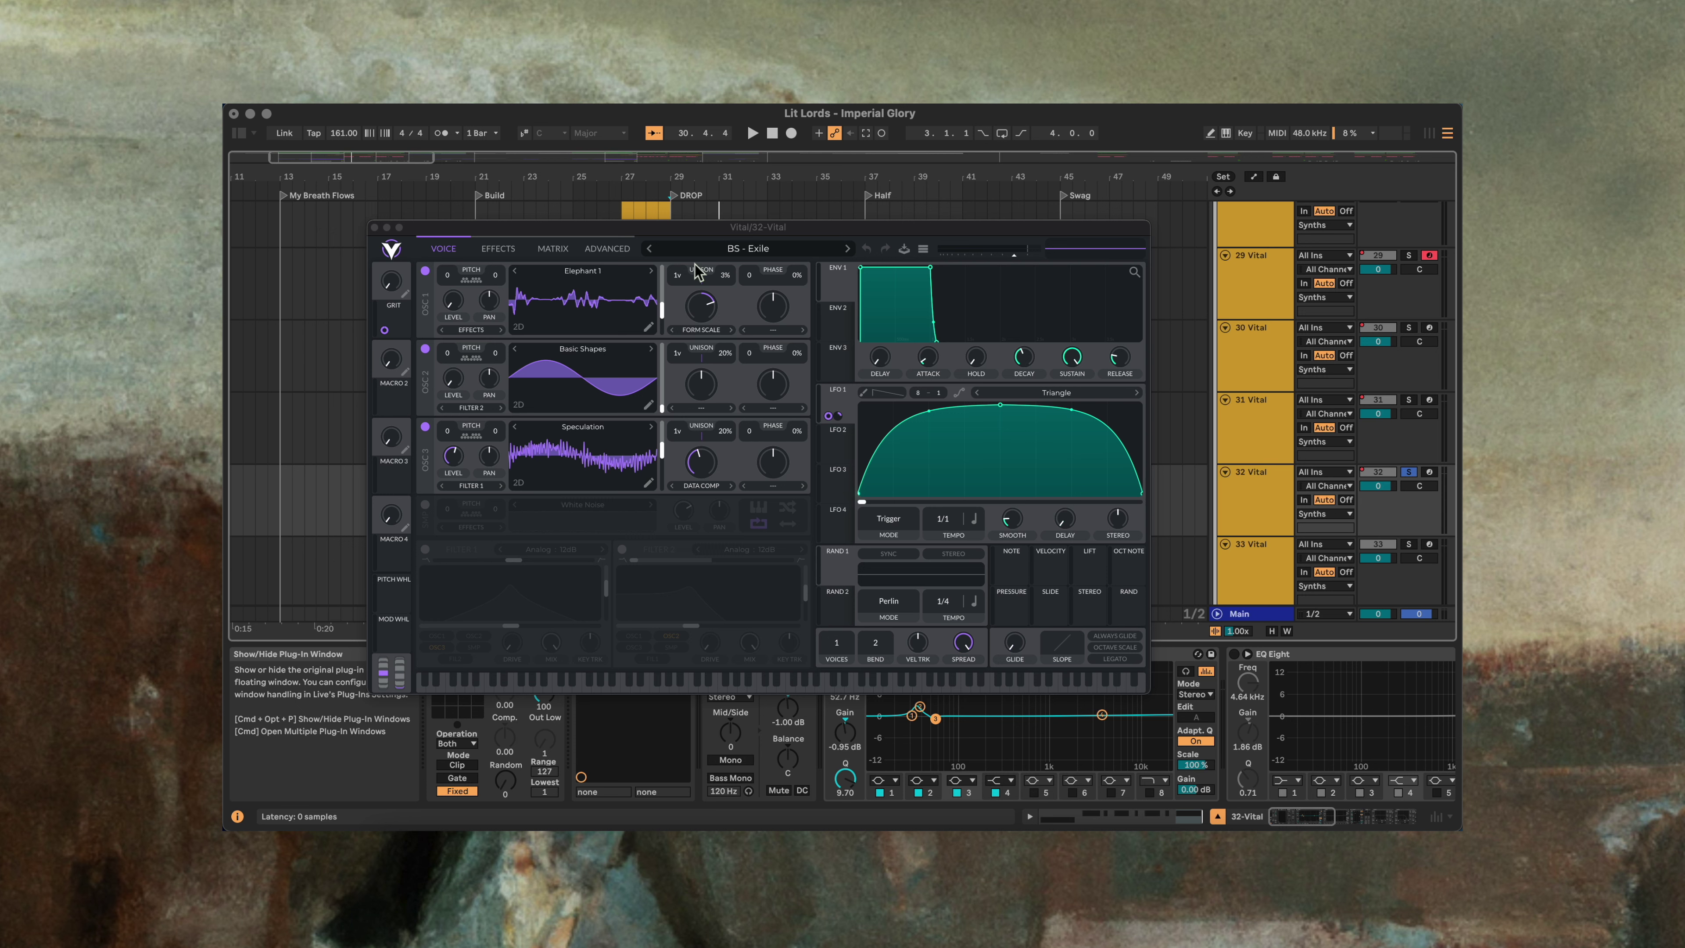
pyautogui.click(840, 405)
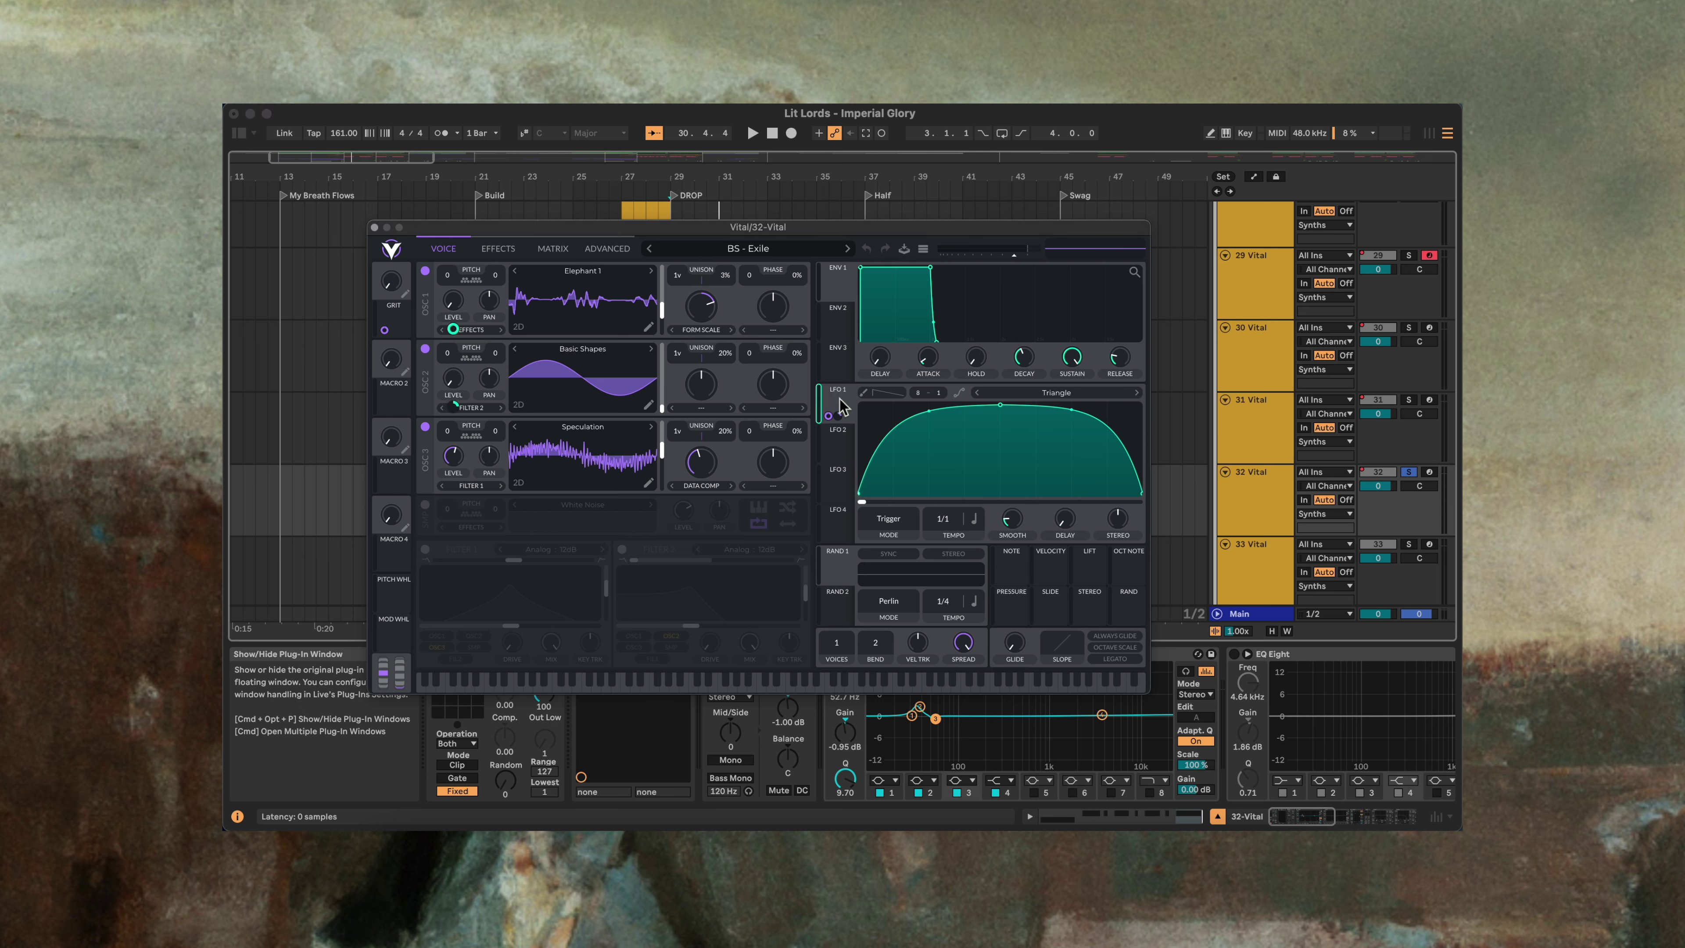
pyautogui.moveTo(828, 415)
pyautogui.press('space')
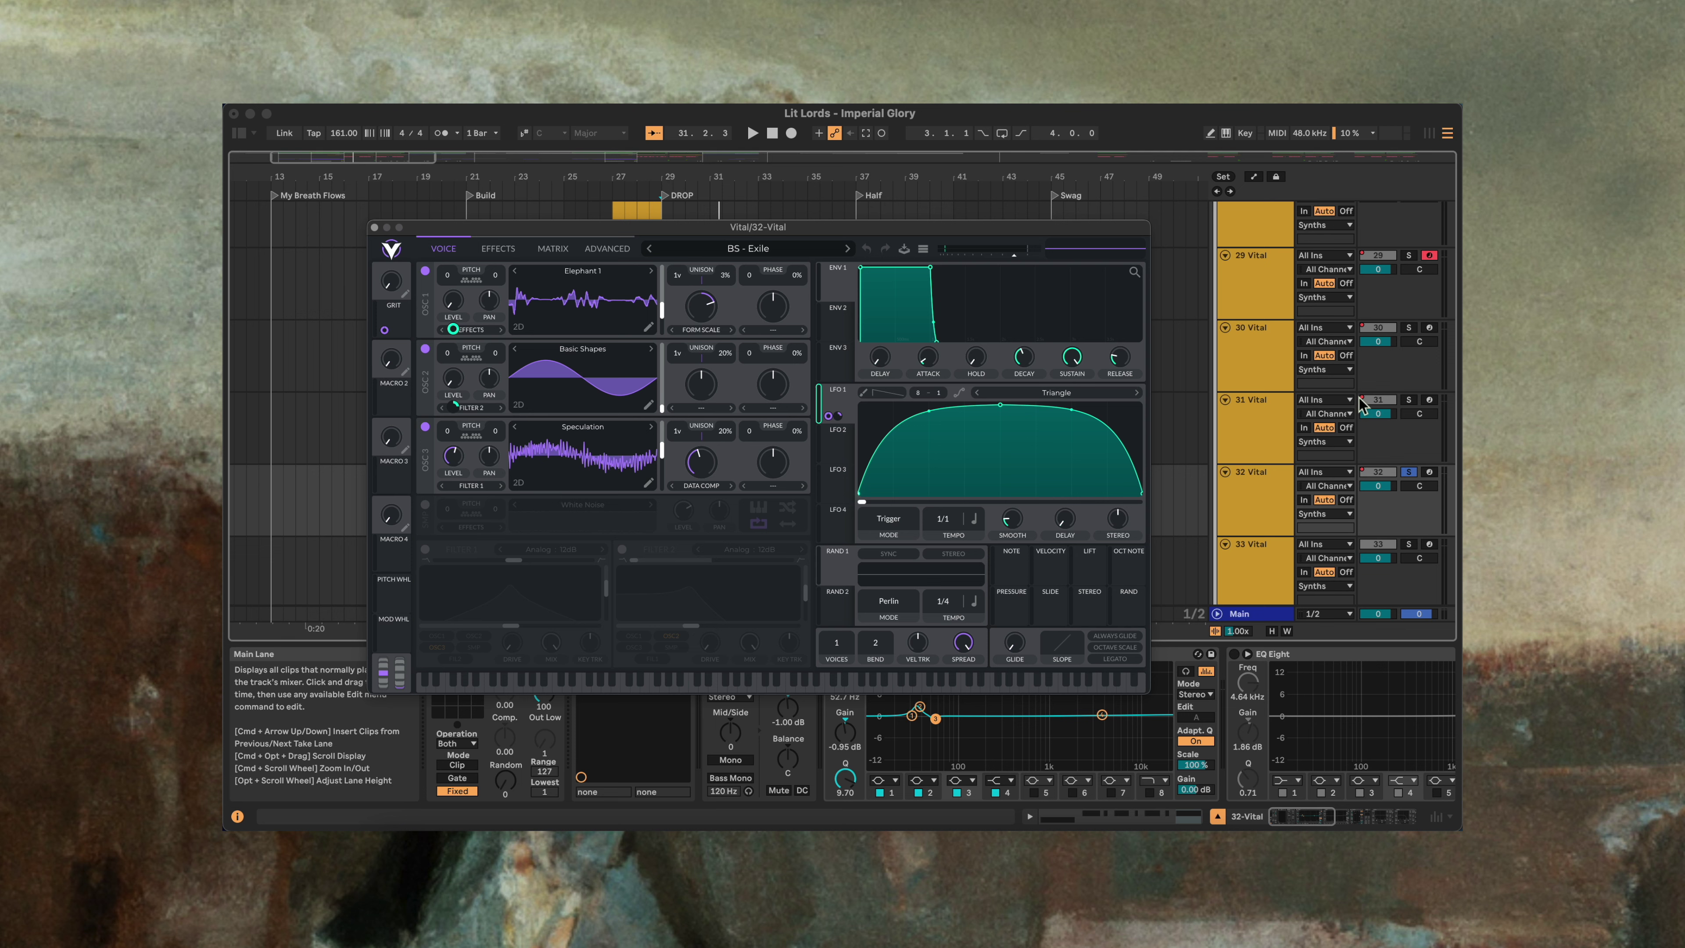
# Step: Arm the 32 Vital track, lower the computer keyboard octave and play notes on the BS - Exile patch
pyautogui.click(1430, 470)
pyautogui.press('a')
pyautogui.press('z')
pyautogui.press('a')
pyautogui.press('a')
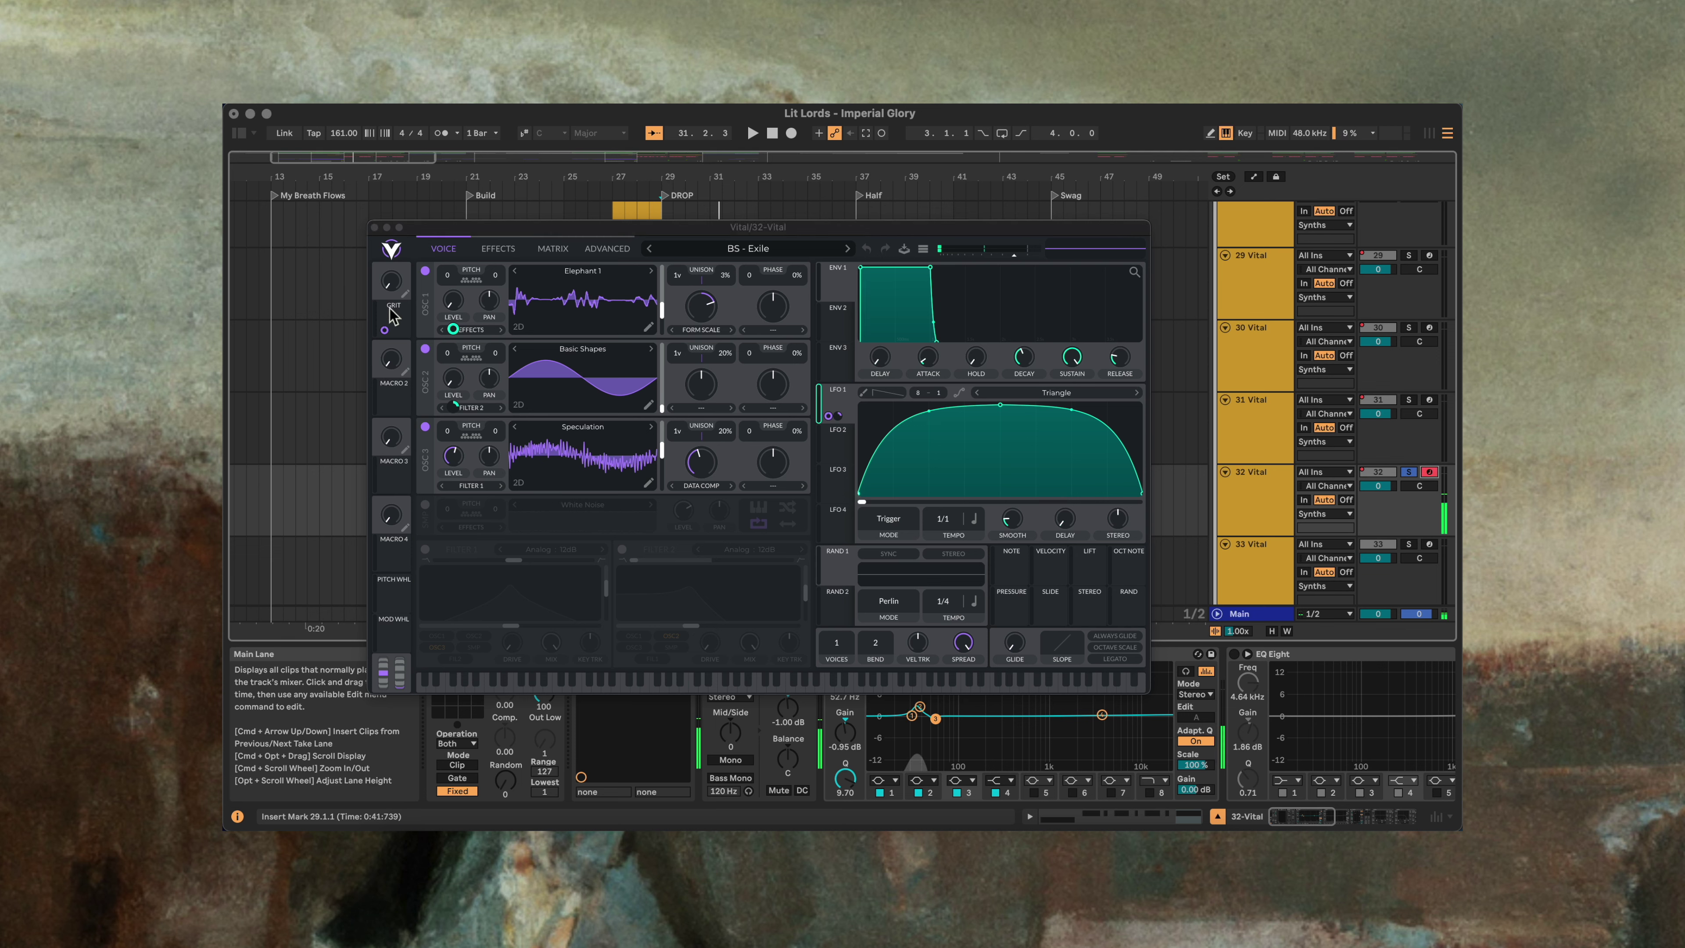
pyautogui.moveTo(455, 335)
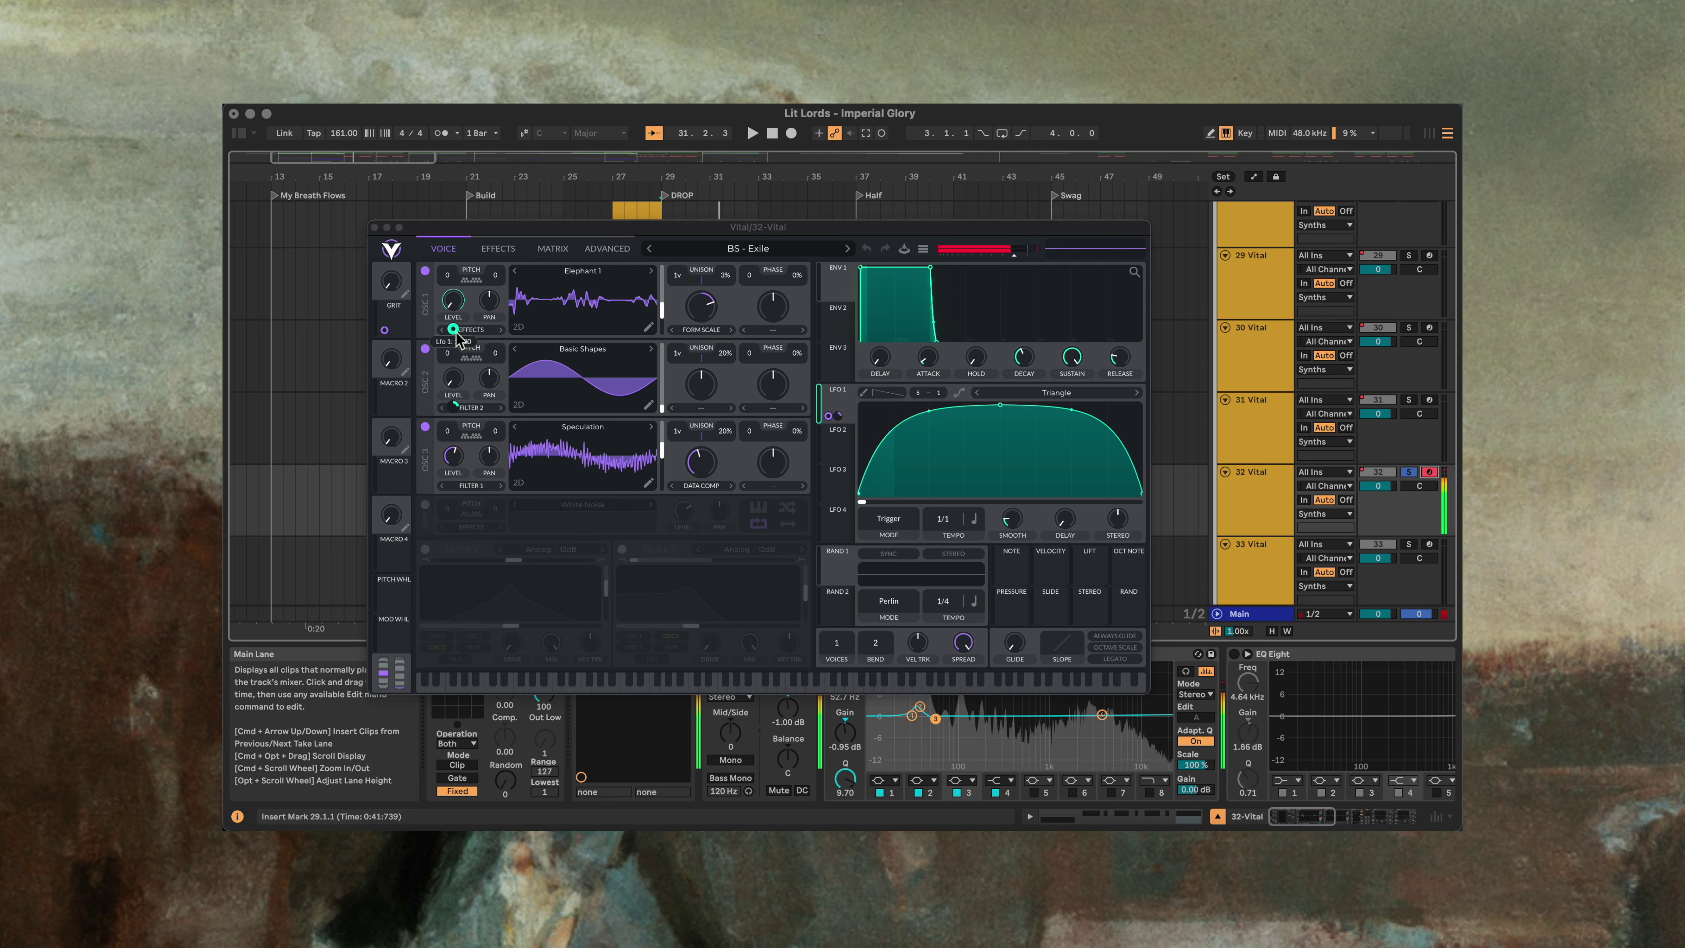
# Step: Show the BS - Exile patch's effects and oscillators, and close the plug-in window
pyautogui.click(502, 260)
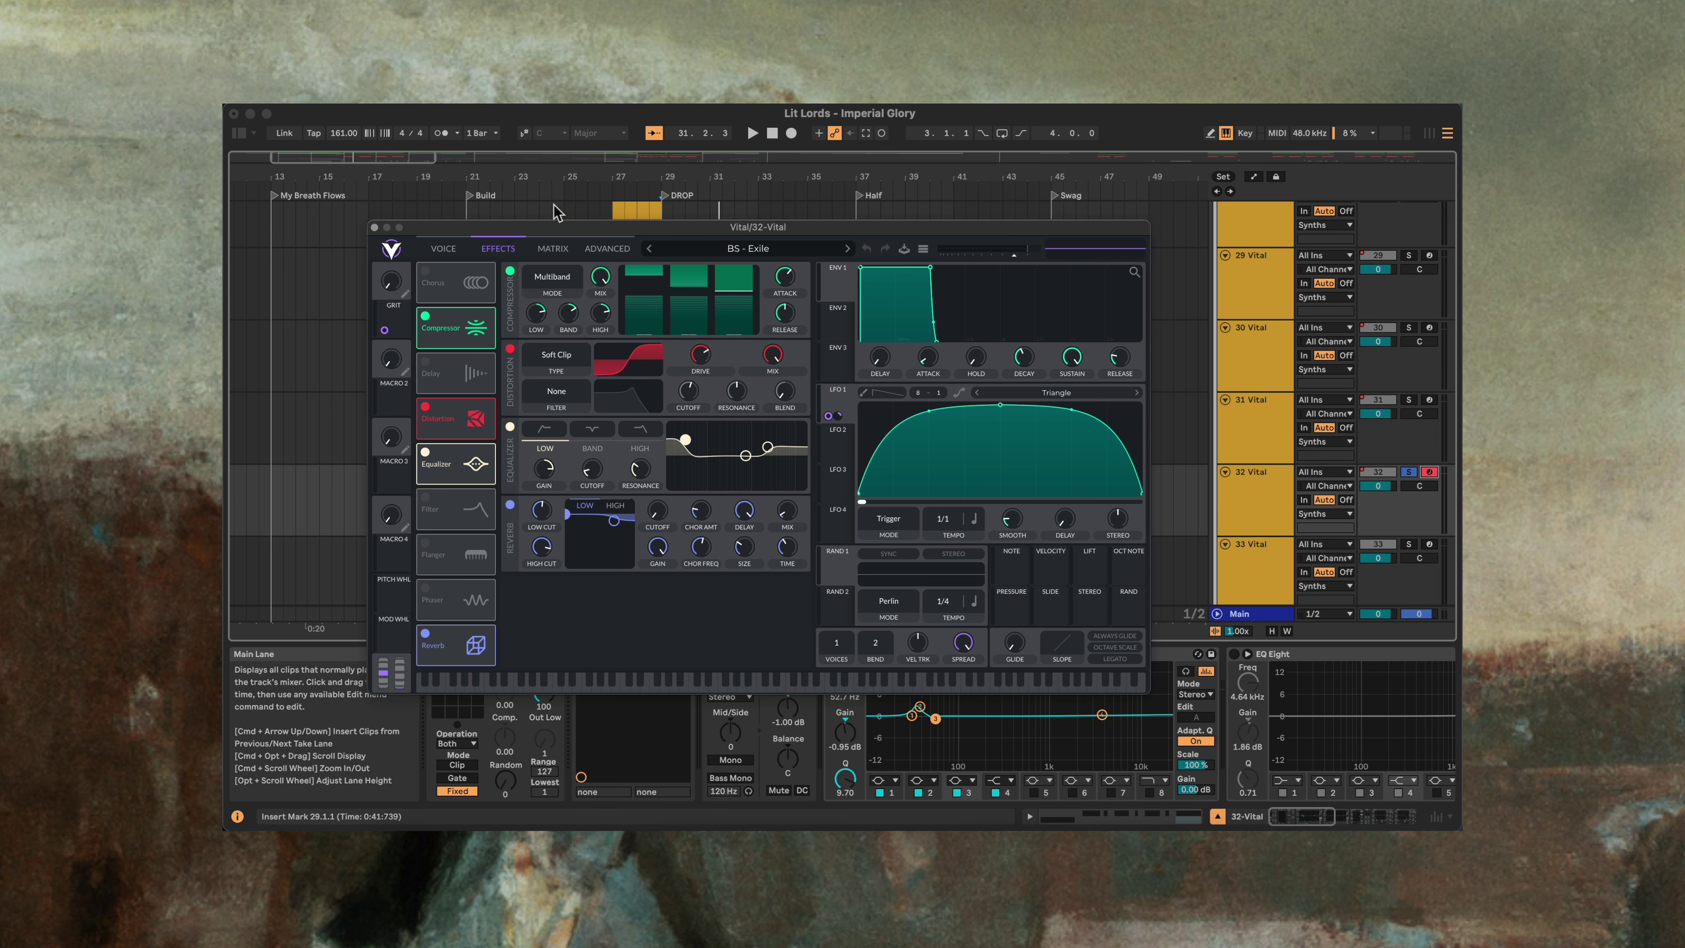
pyautogui.click(443, 250)
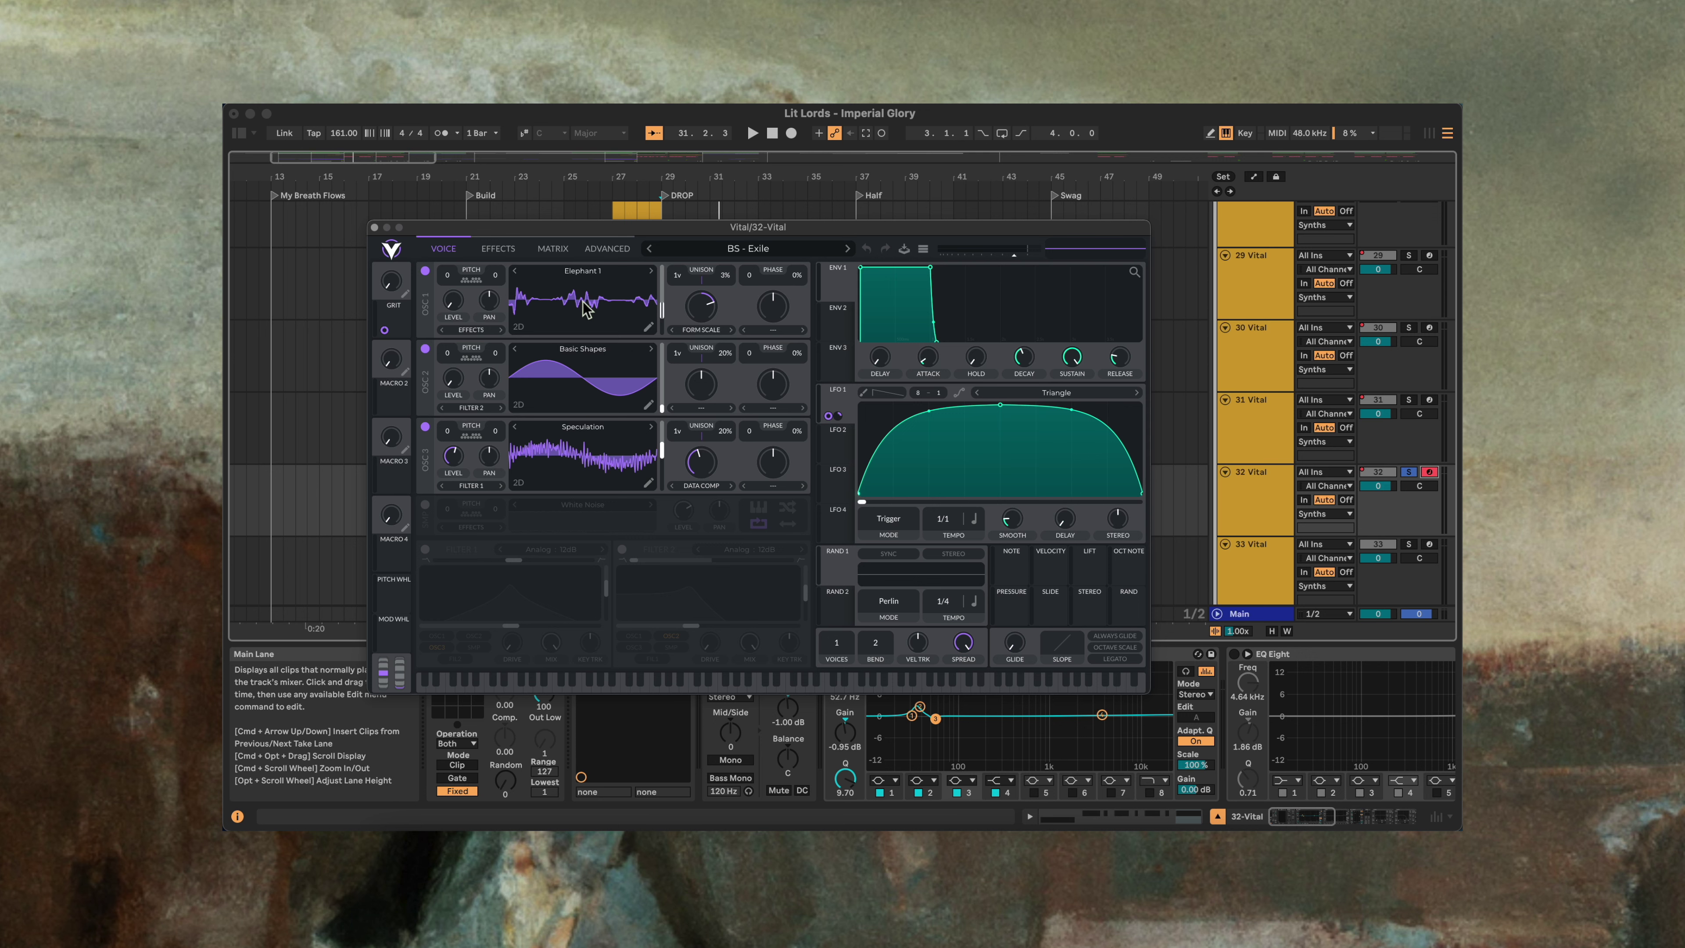
pyautogui.click(373, 228)
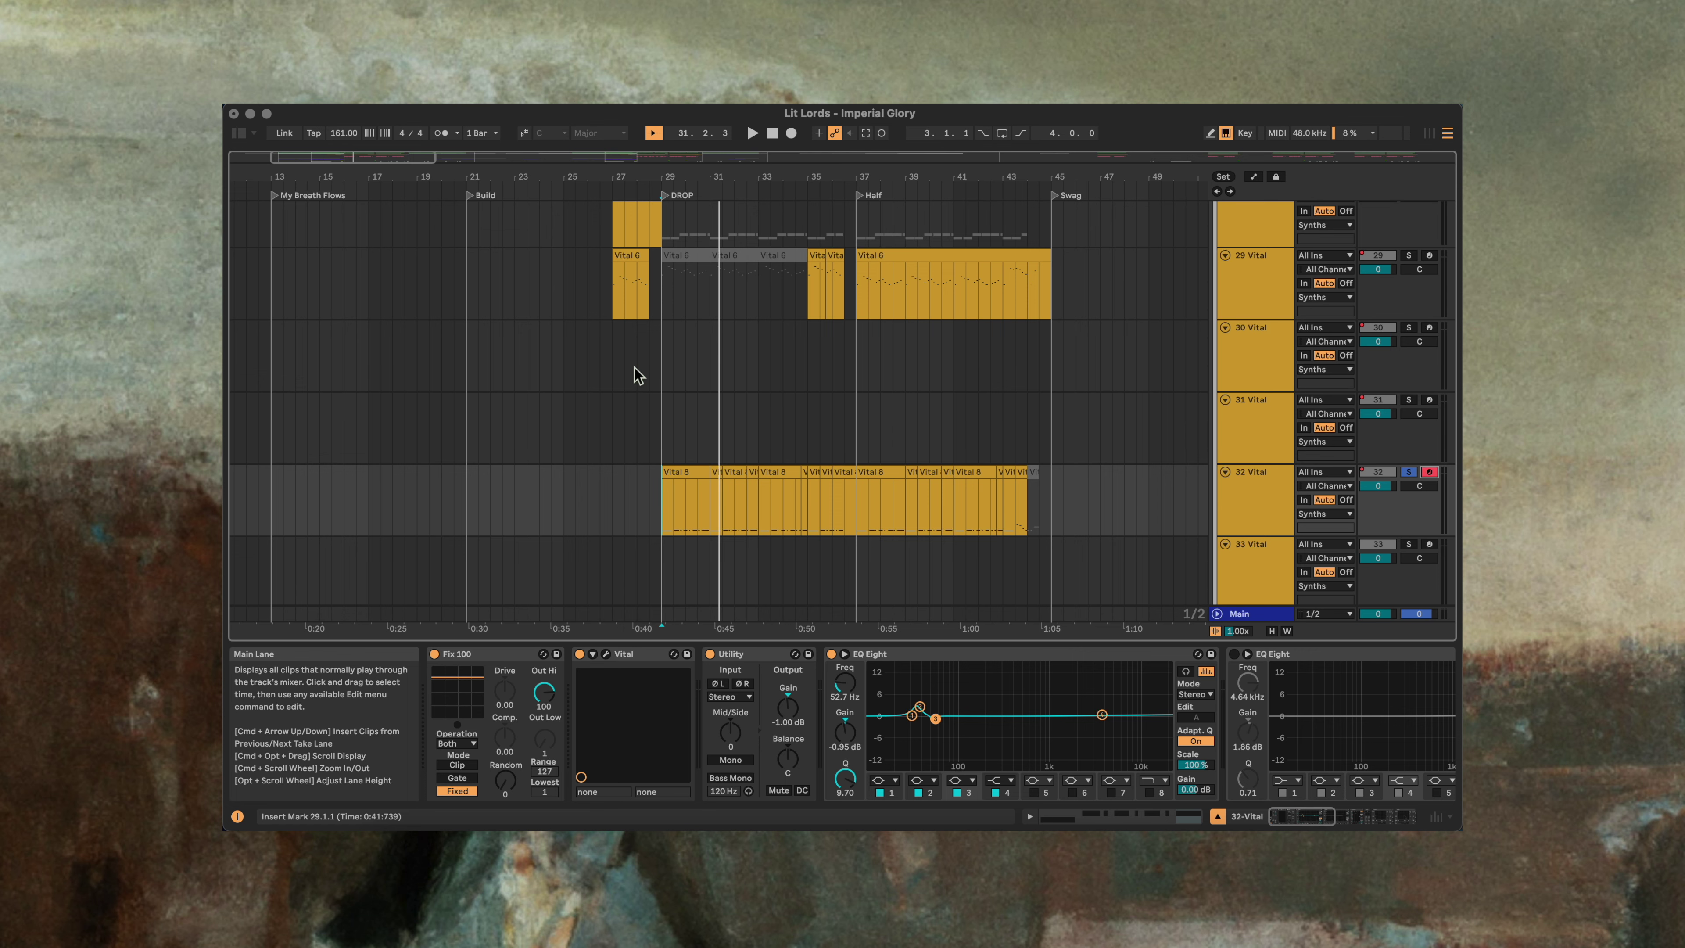
# Step: Select the Synths group and examine its device chain, from the EQ Eights to the sidechained Compressor, Bass - Punch and Parallel, and Tuner
pyautogui.scroll(2, 692, 426)
pyautogui.click(681, 550)
pyautogui.scroll(5, 985, 519)
pyautogui.click(1232, 531)
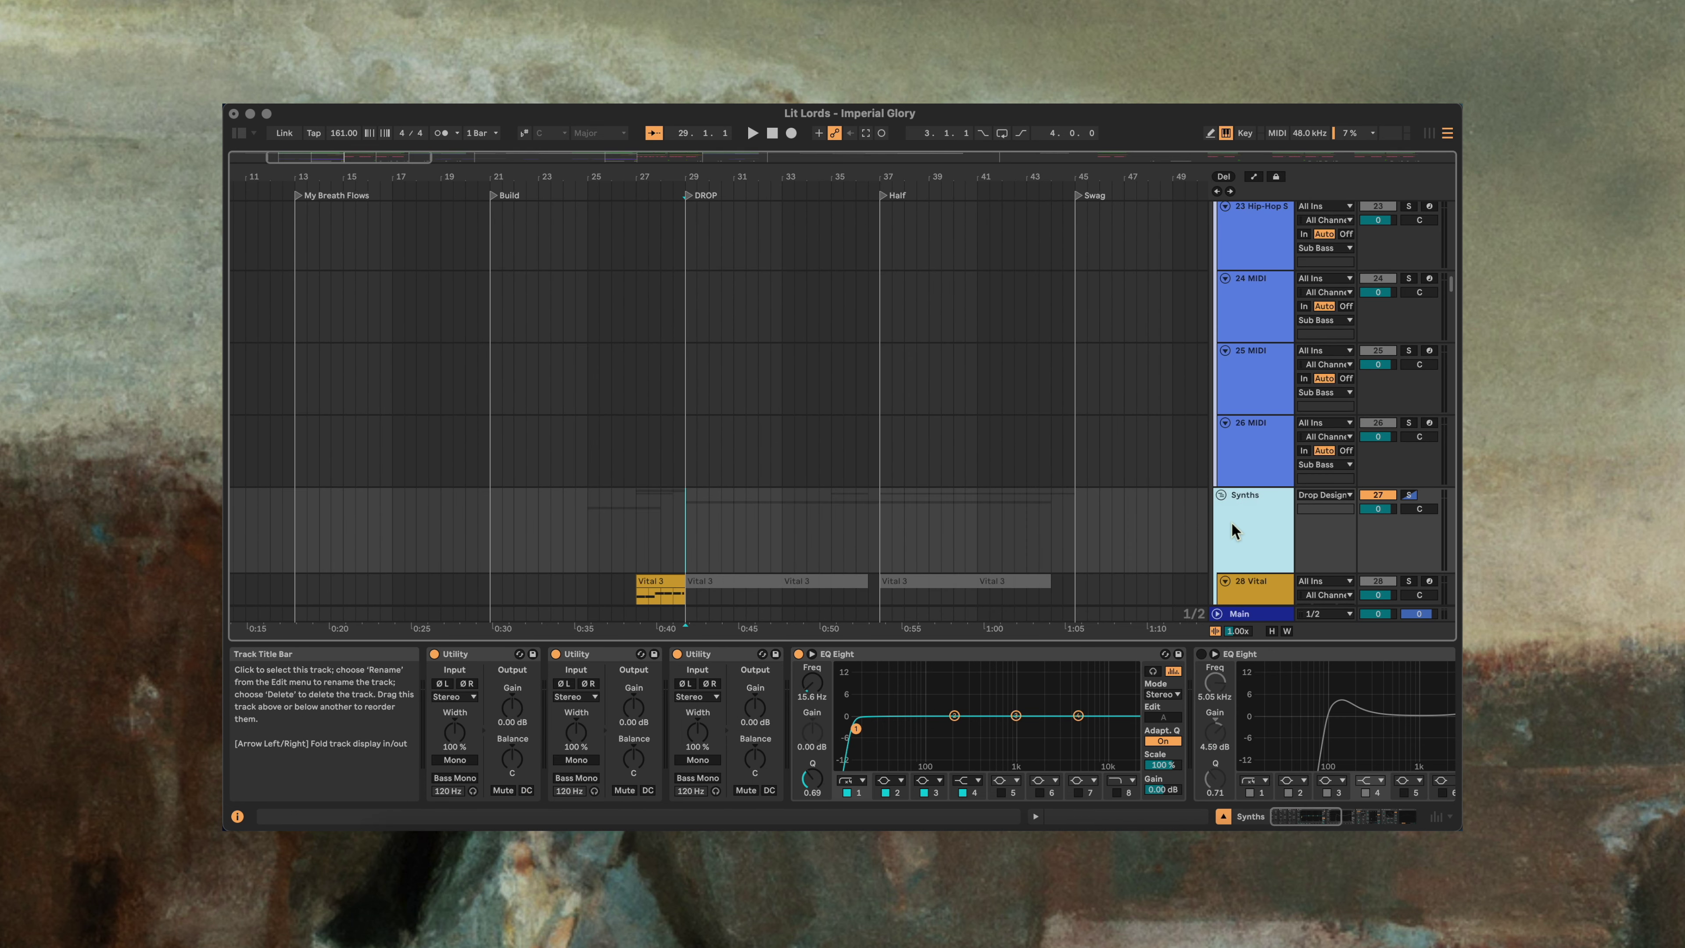
pyautogui.hscroll(10, 1217, 727)
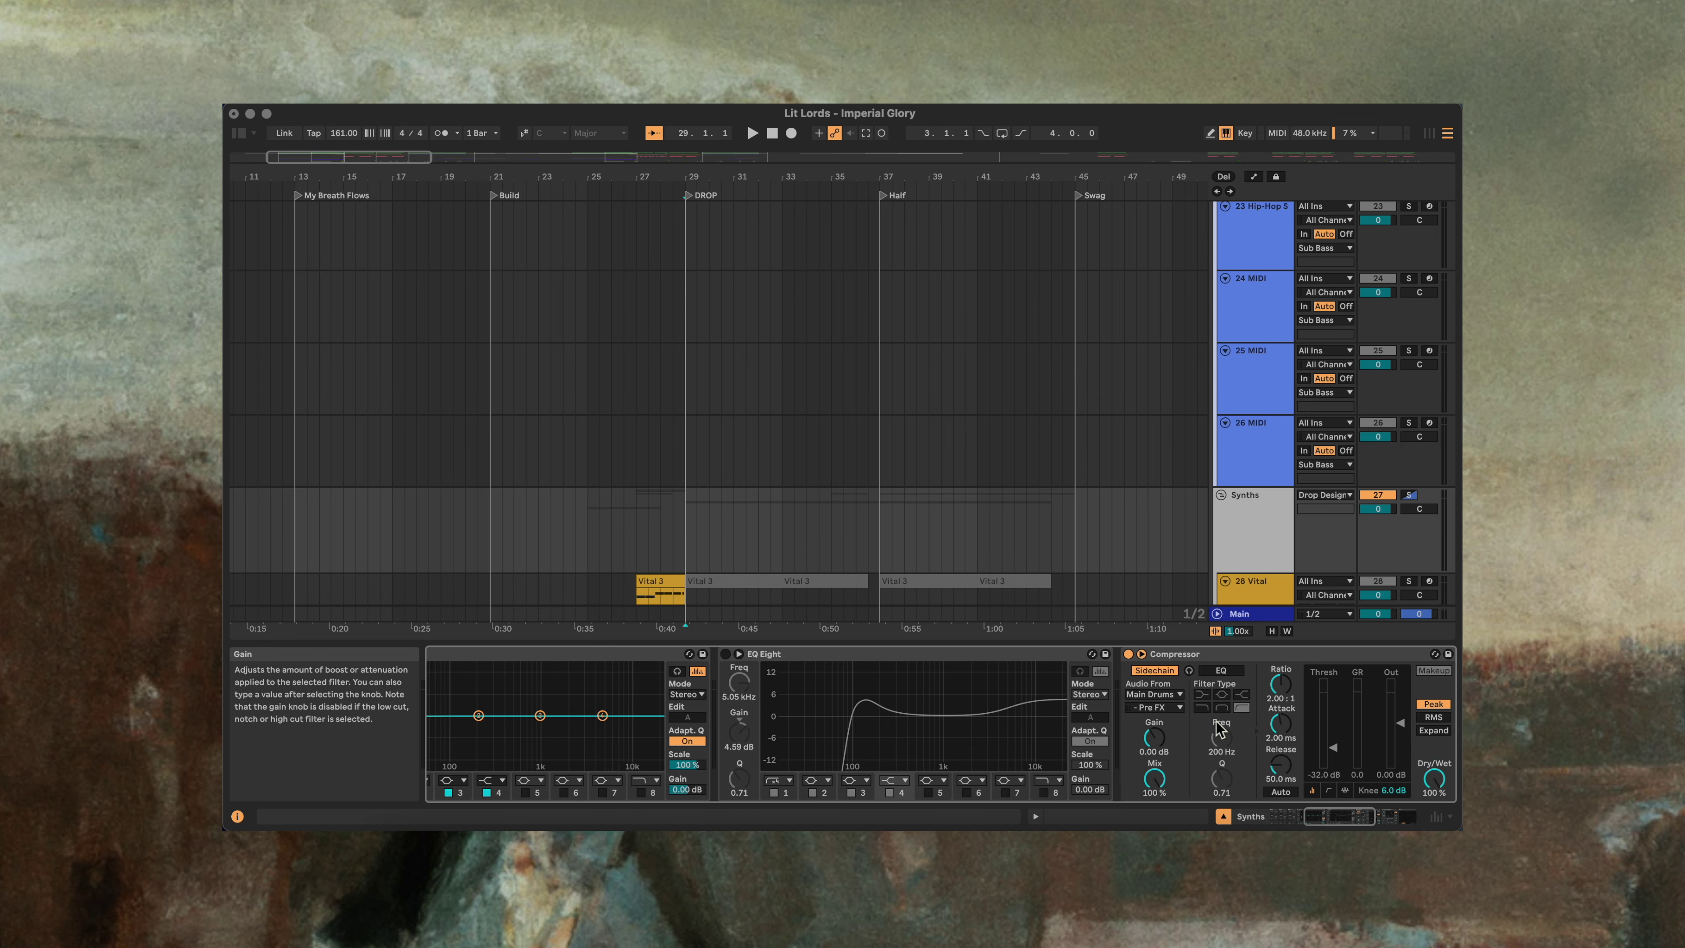
pyautogui.hscroll(-10, 1219, 728)
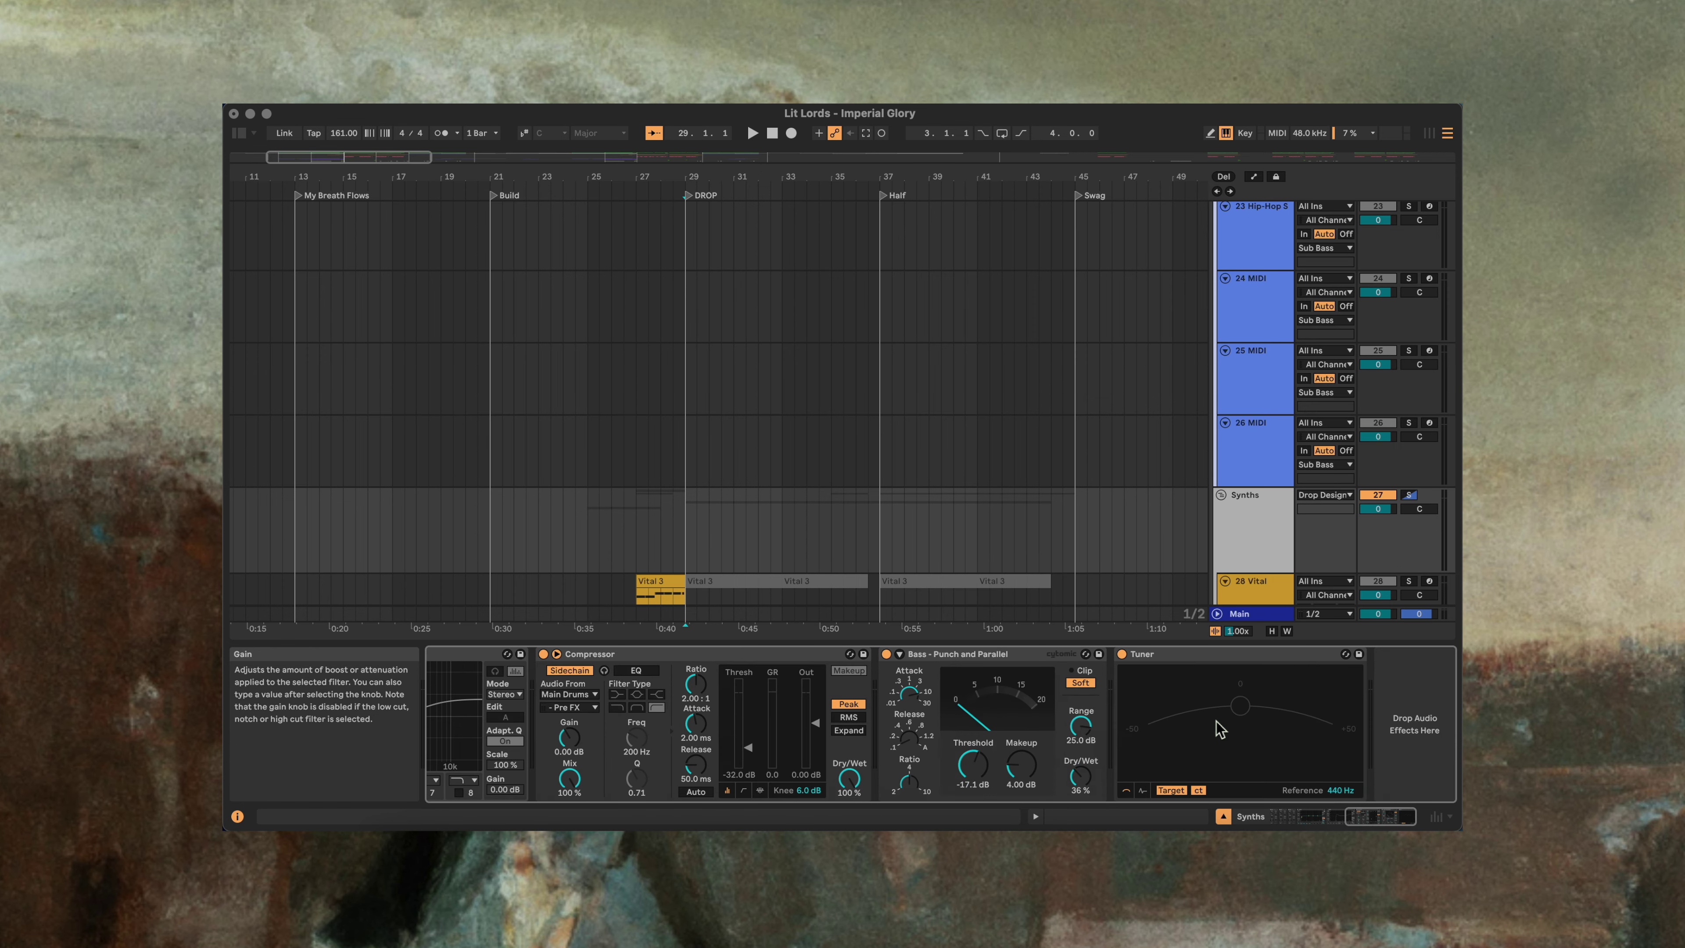
pyautogui.hscroll(5, 1217, 726)
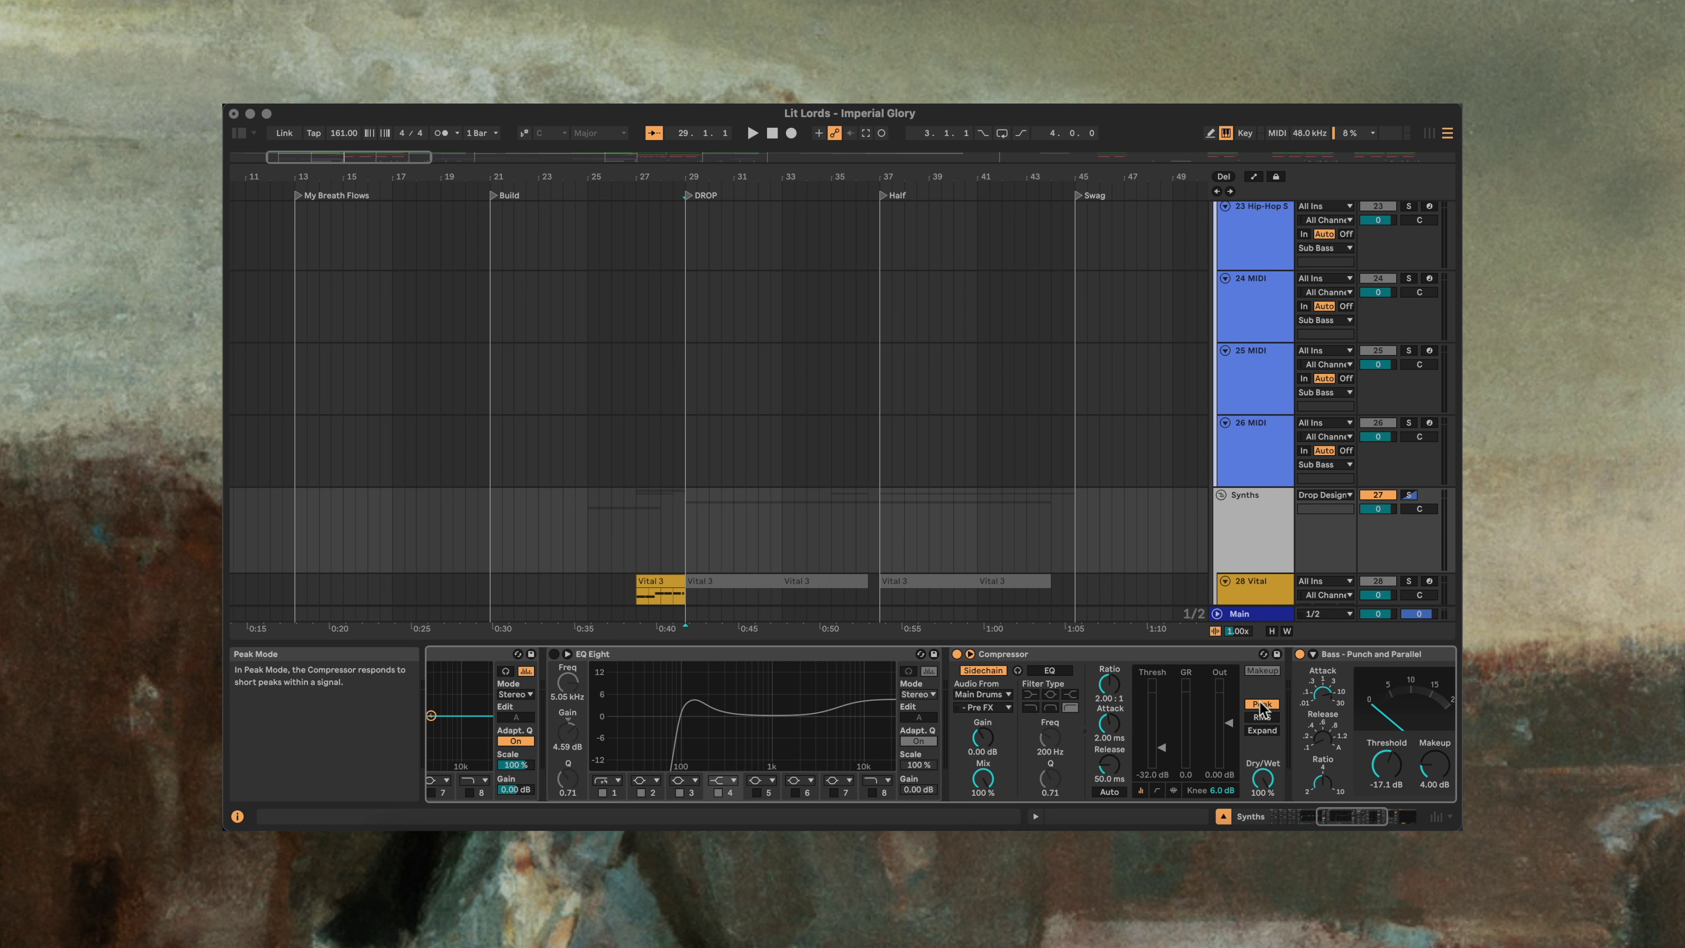
# Step: Collapse all track groups, place the insert mark at bar 37 on the Vocals group and solo that group
pyautogui.click(685, 550)
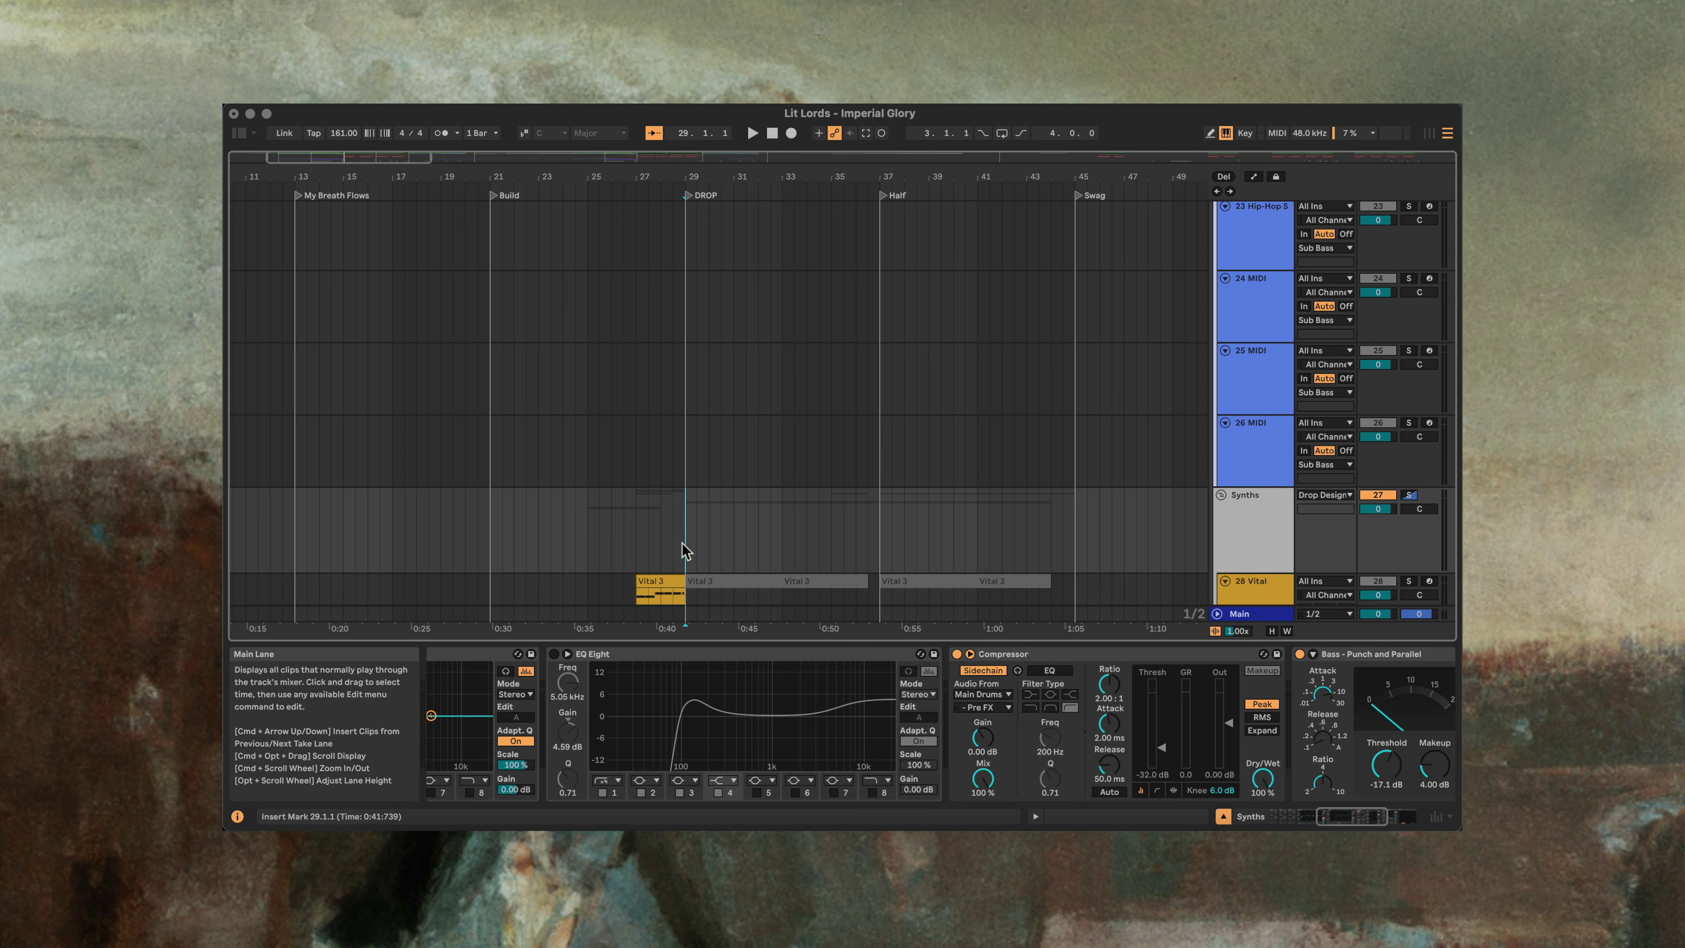
pyautogui.press('super+alt+u')
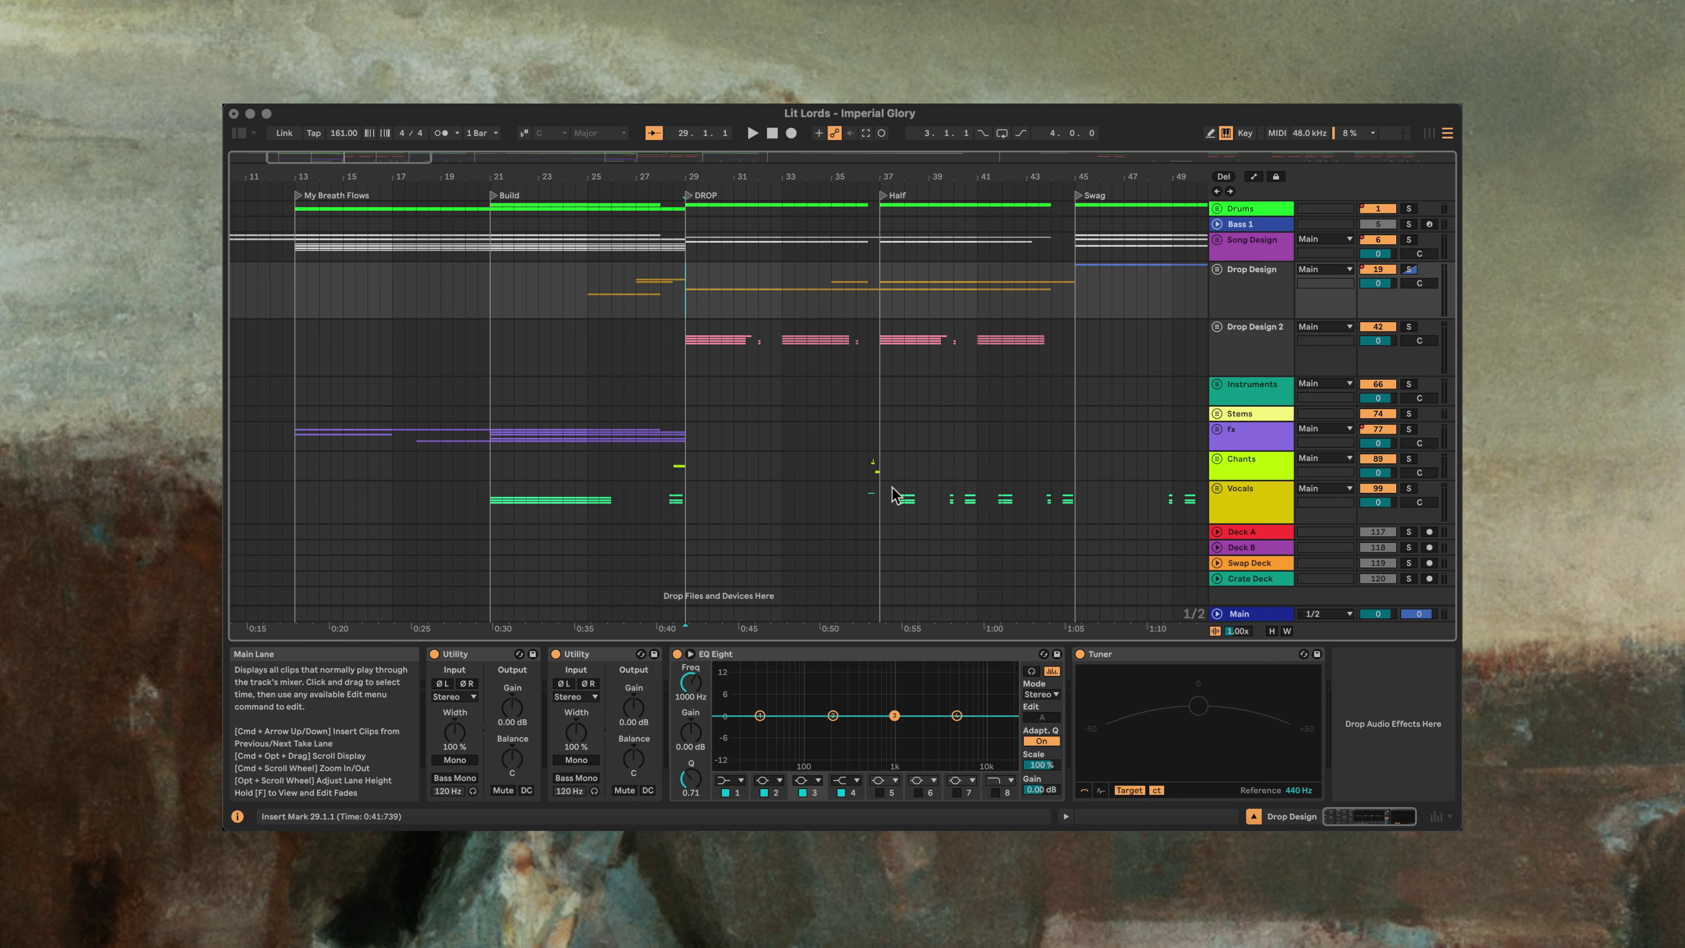
pyautogui.click(881, 496)
pyautogui.click(1416, 489)
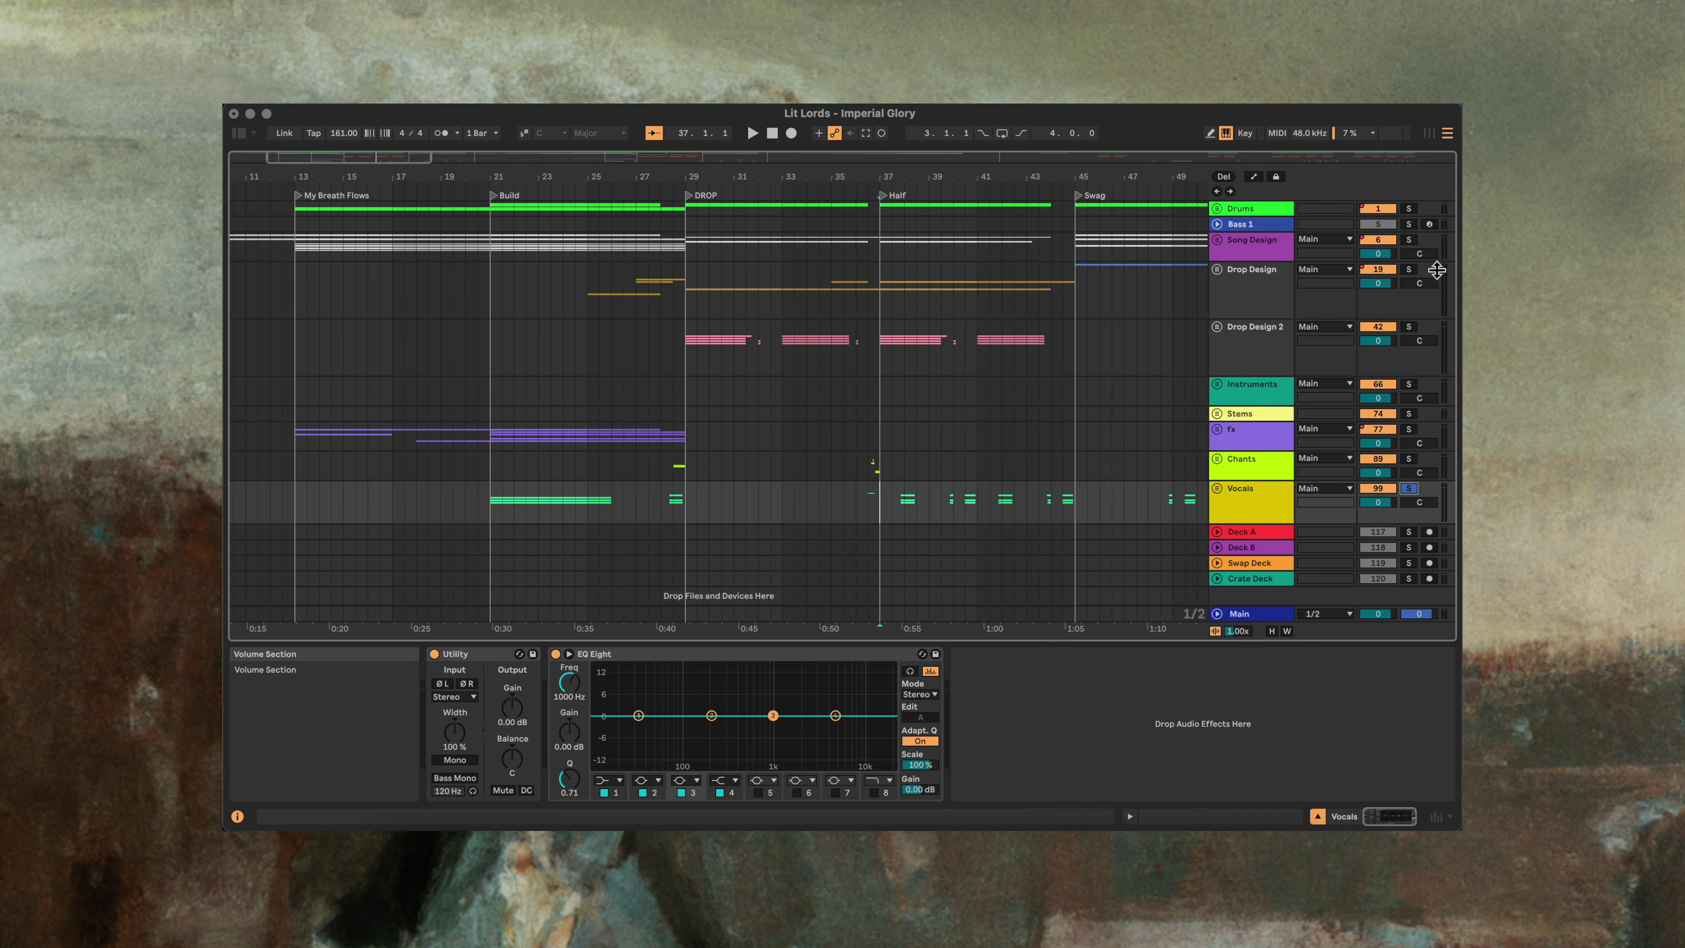
# Step: Solo the Drums group alongside the Vocals group and play the two together from bar 37
pyautogui.click(1411, 209)
pyautogui.press('space')
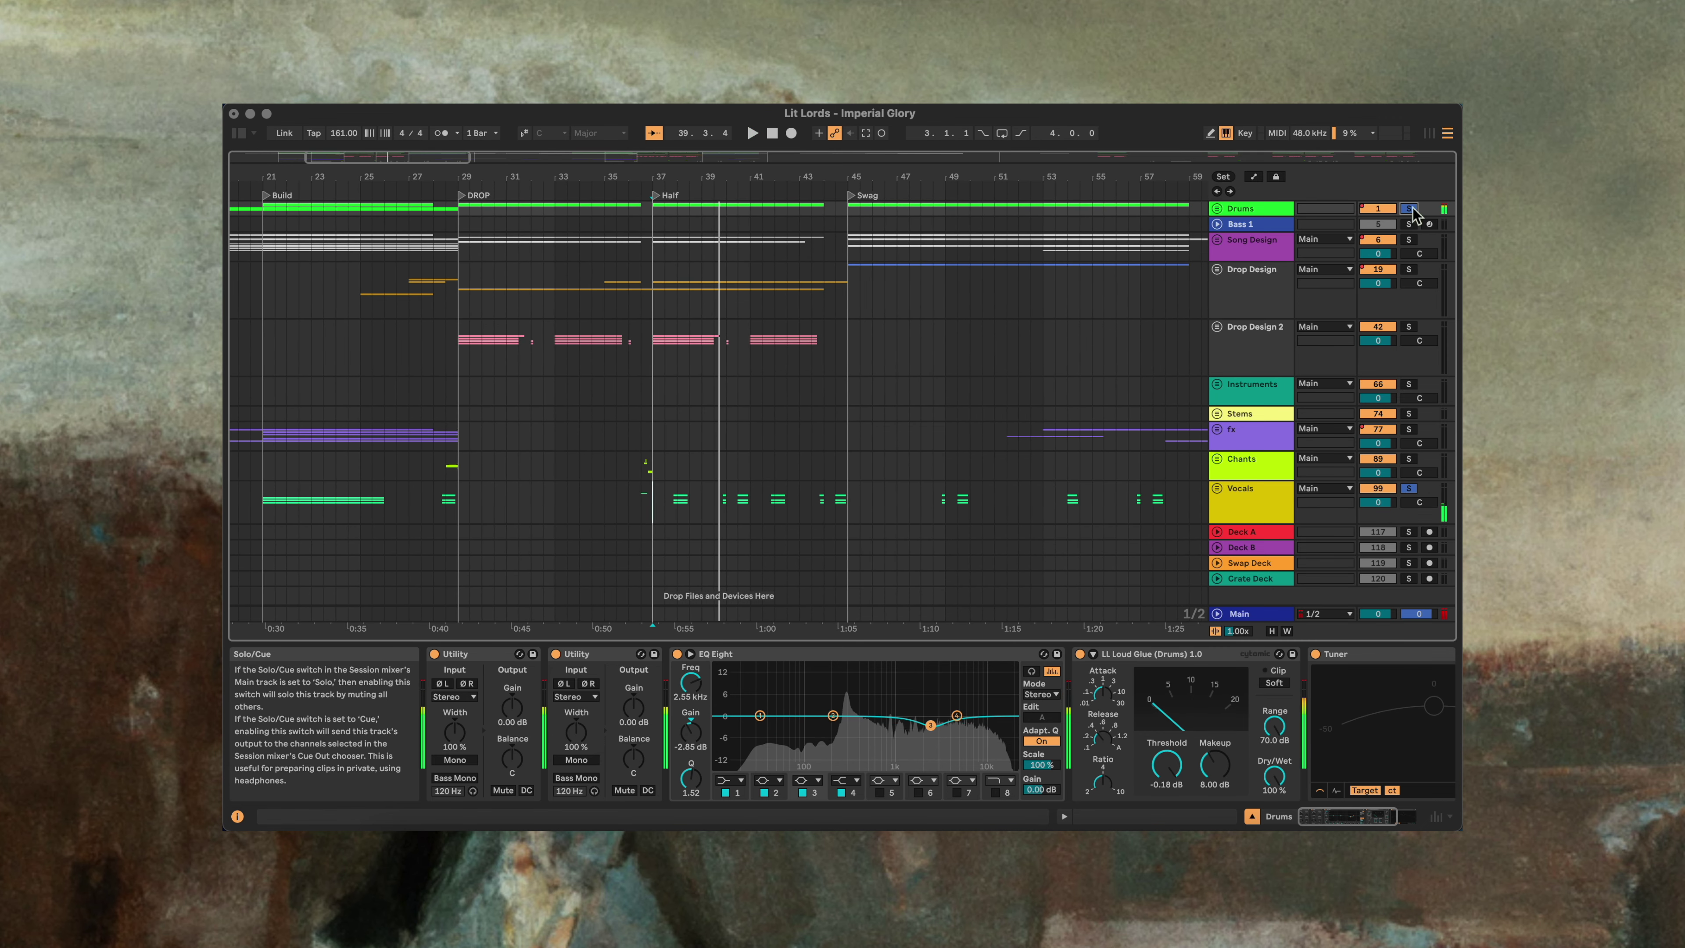
pyautogui.press('space')
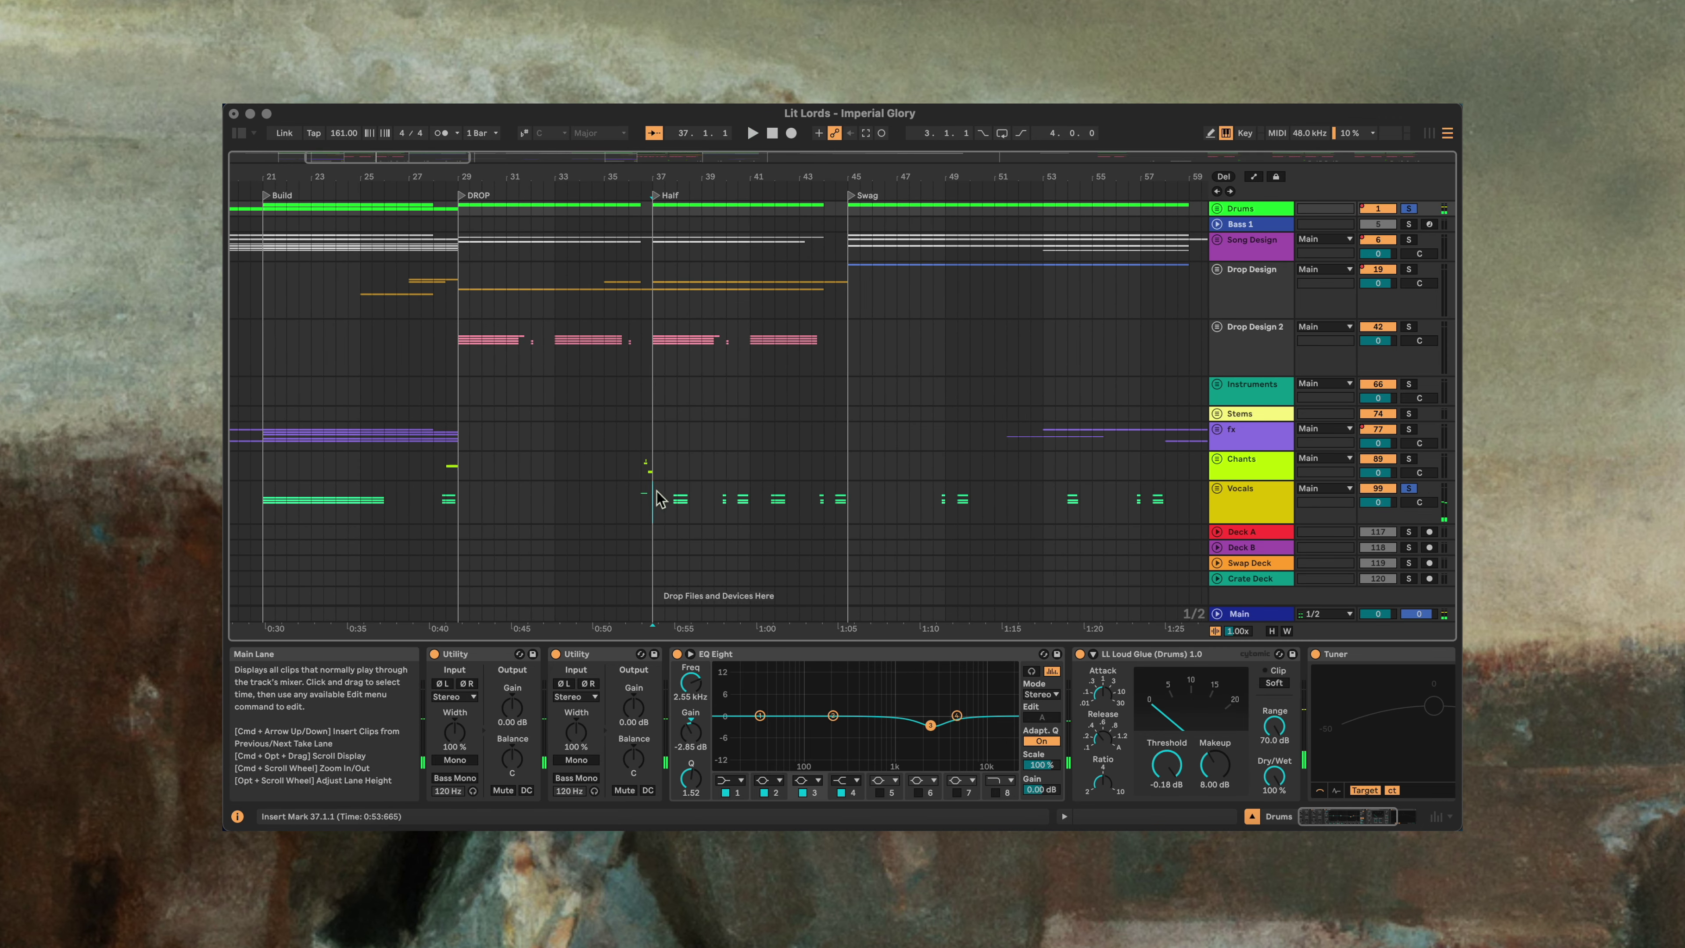
# Step: Expand all track groups and show the 106 Audio vocal track's device chain through to its reverb, Delay and EchoBoy Jr
pyautogui.click(652, 495)
pyautogui.press('super+alt+u')
pyautogui.press('super+alt+u')
pyautogui.scroll(-10, 657, 491)
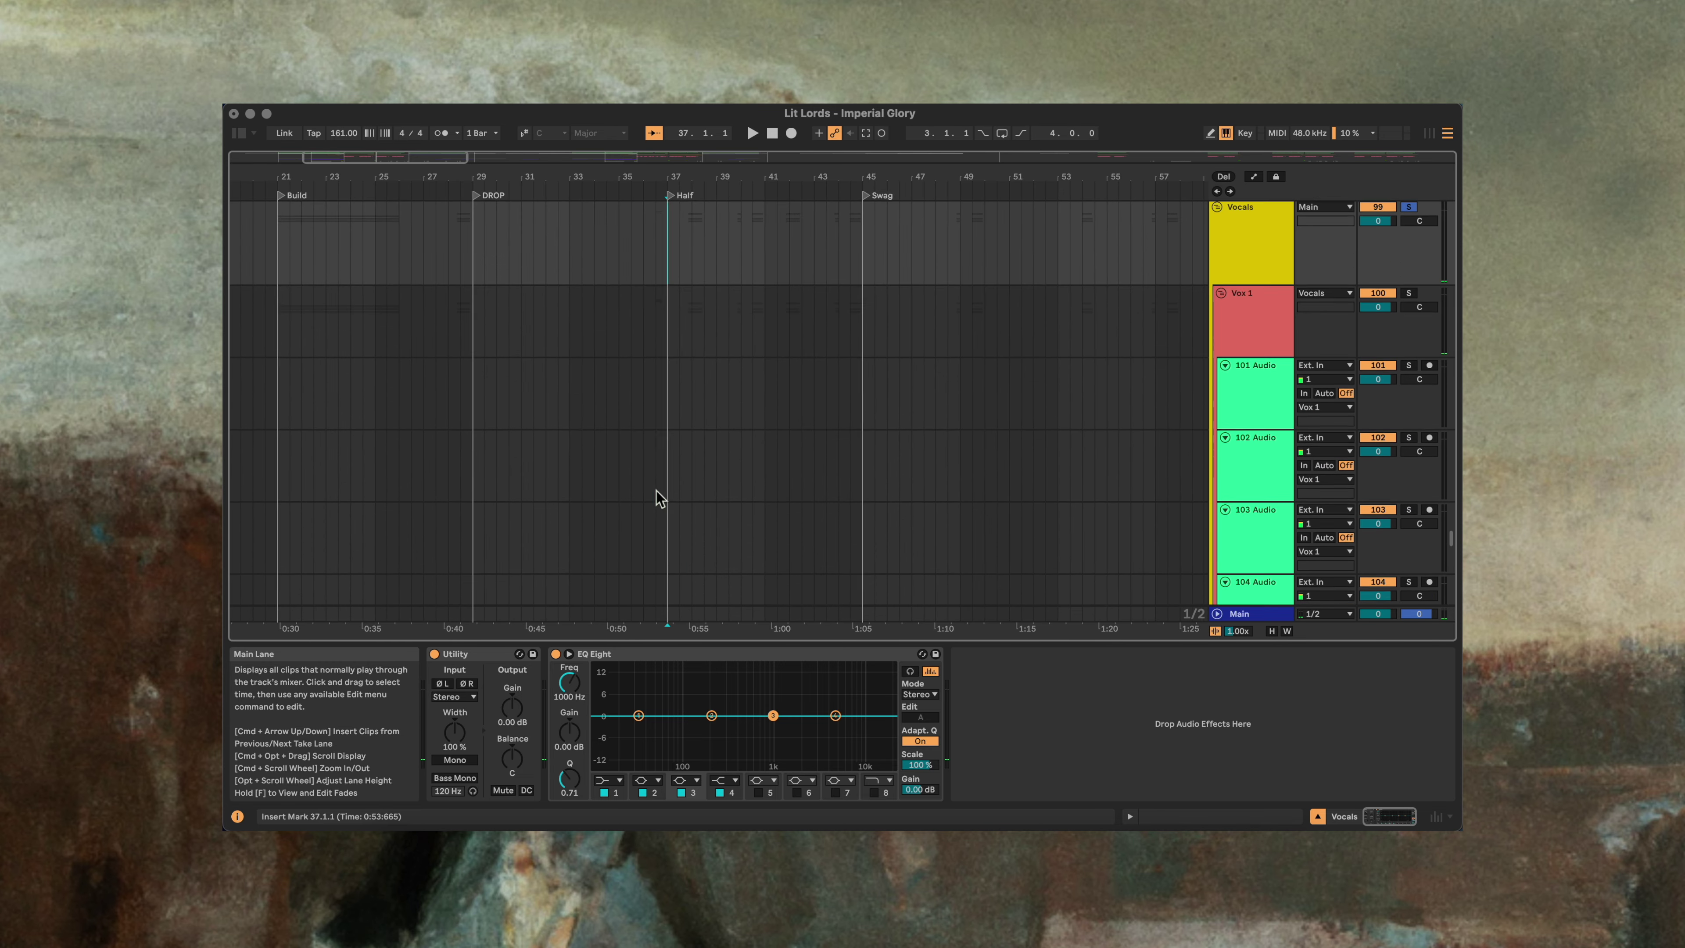
pyautogui.click(686, 342)
pyautogui.hscroll(10, 963, 737)
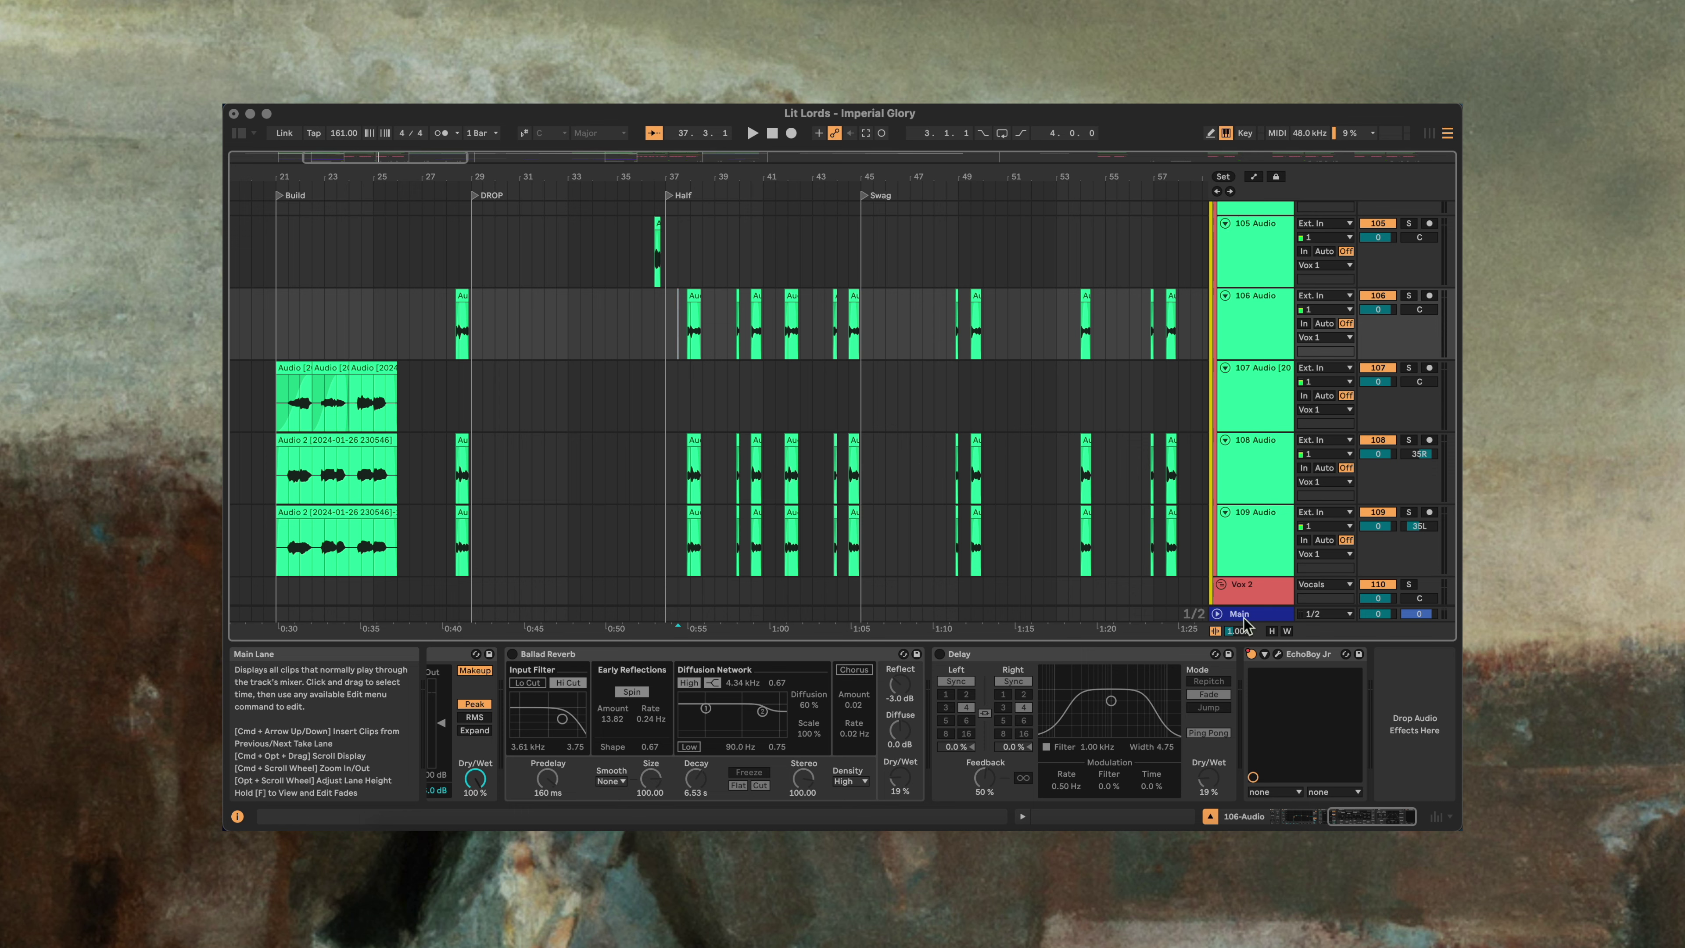
# Step: Show the EchoBoy Jr. plug-in on 106 Audio, examine its Mix and Echo Time settings, and close its window
pyautogui.click(1277, 654)
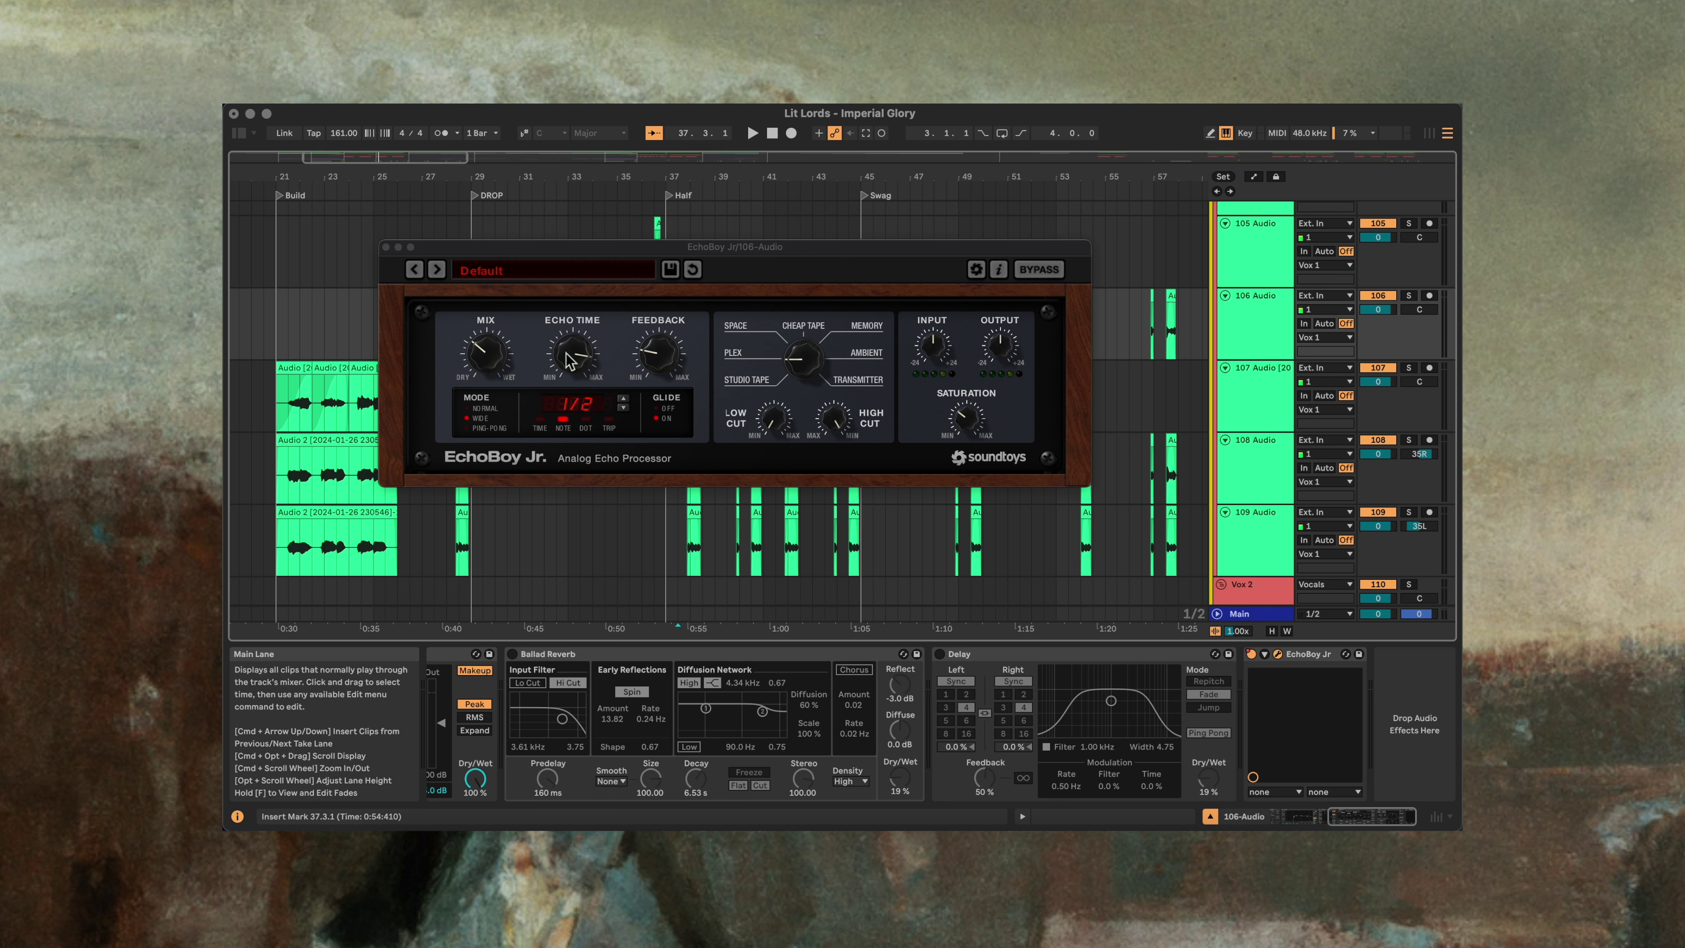
pyautogui.click(490, 359)
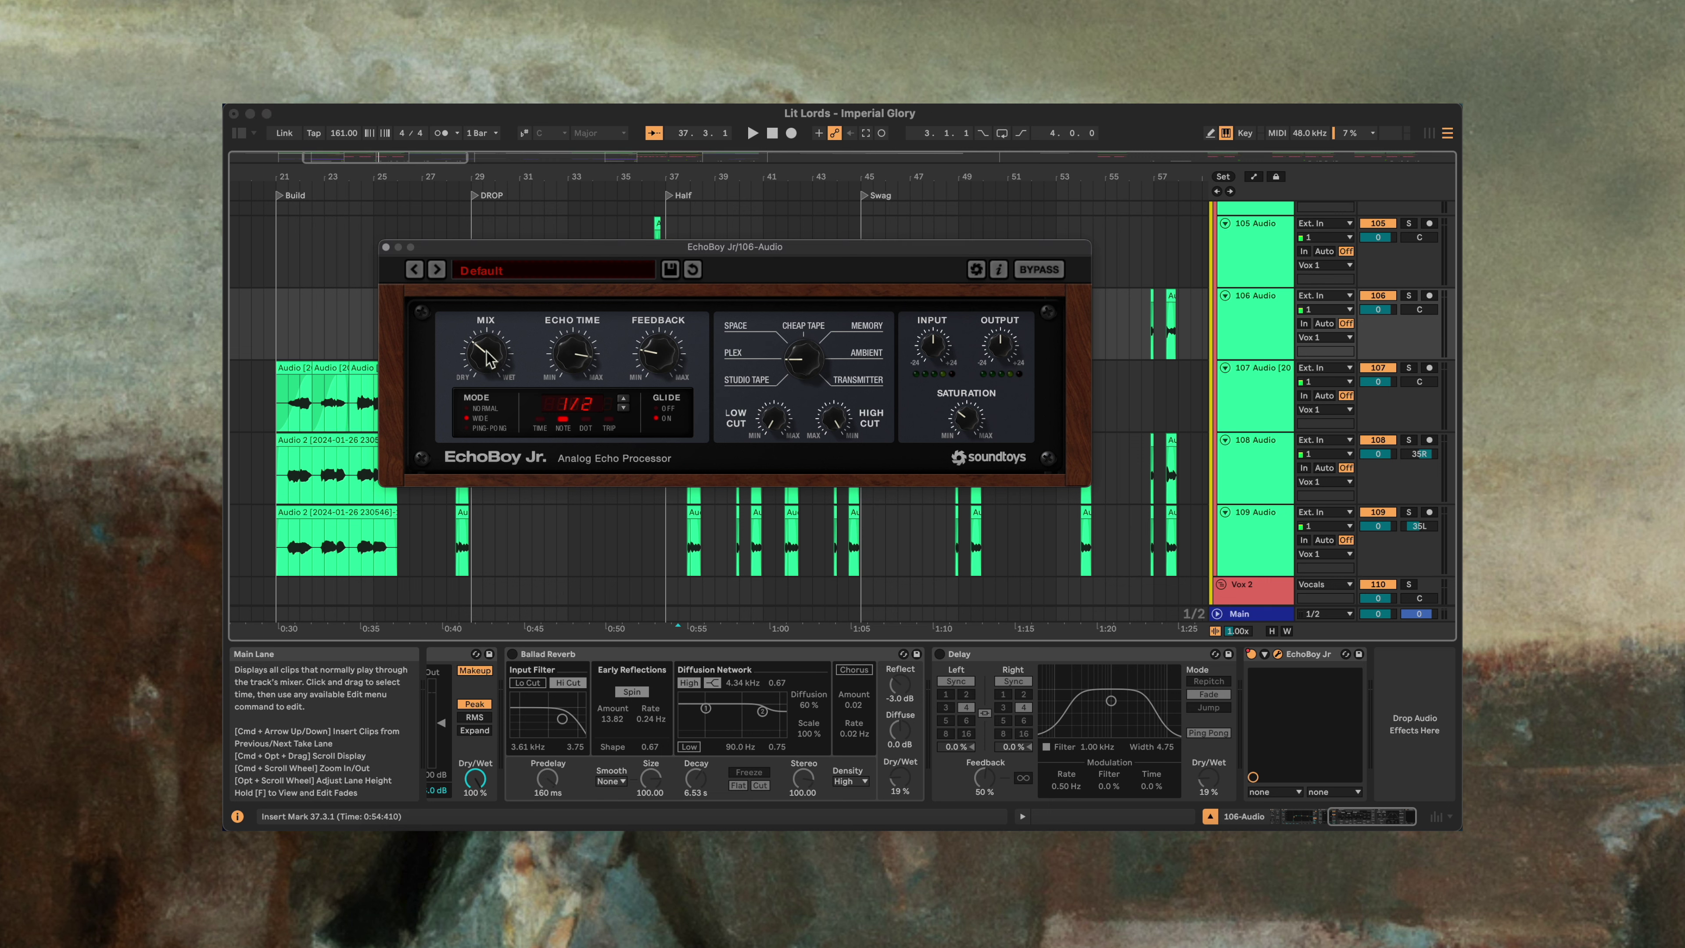
pyautogui.click(387, 247)
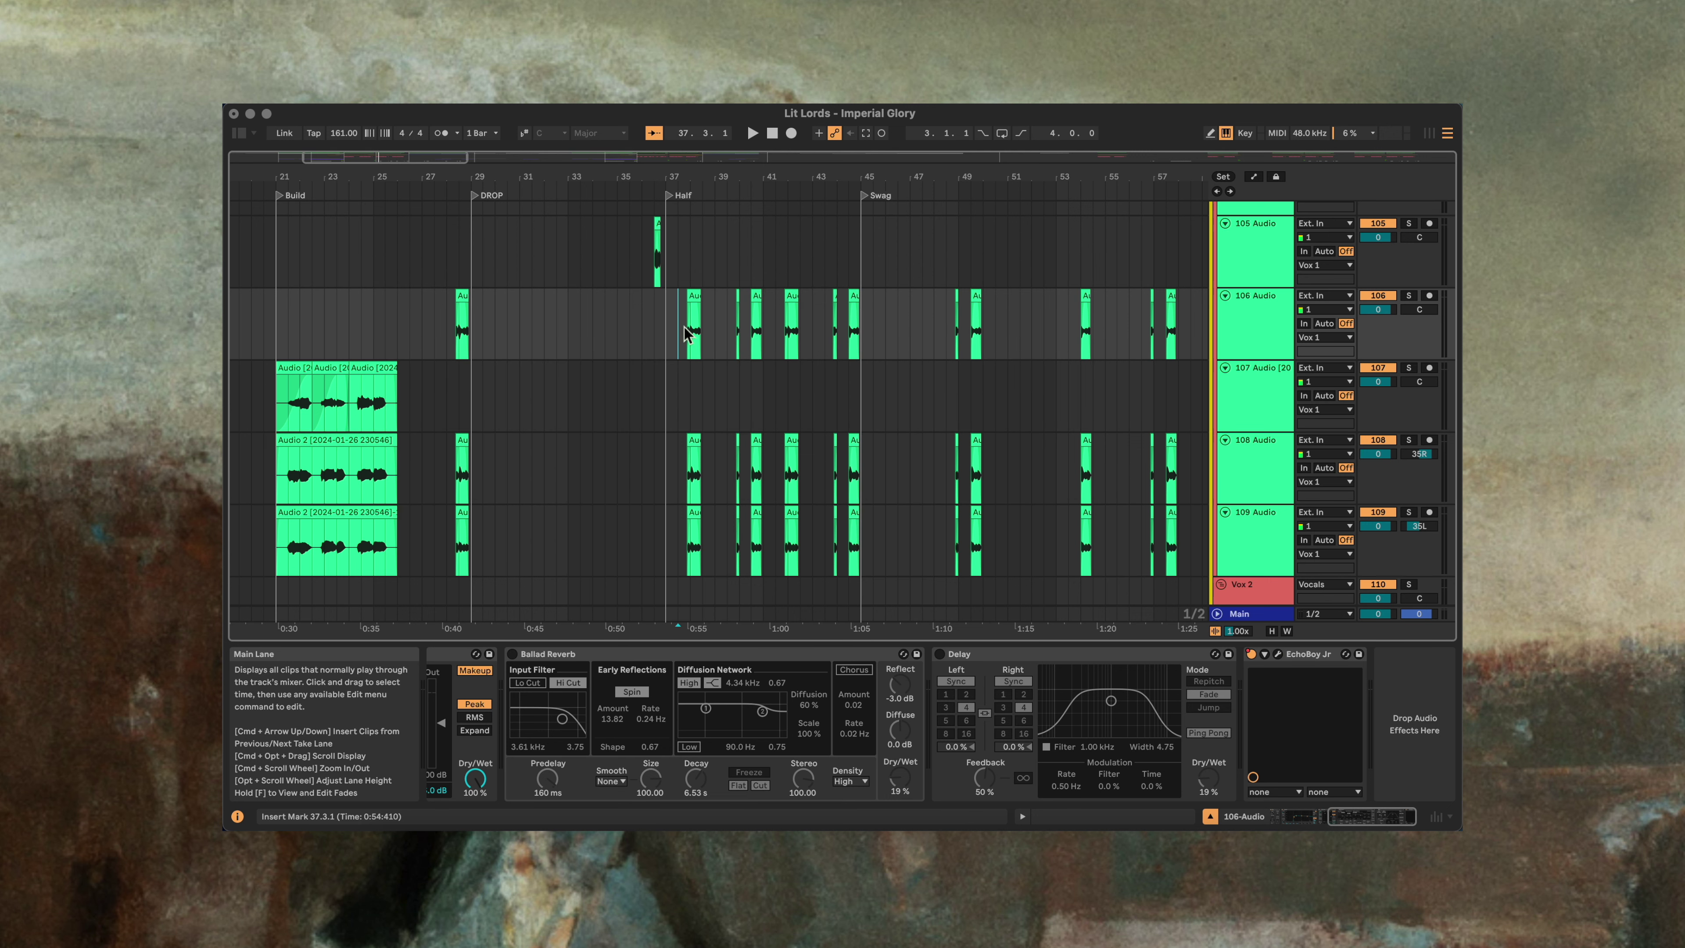
# Step: Play the layered vocal tracks from bar 37 at the Half marker, and stop playback
pyautogui.click(666, 334)
pyautogui.press('space')
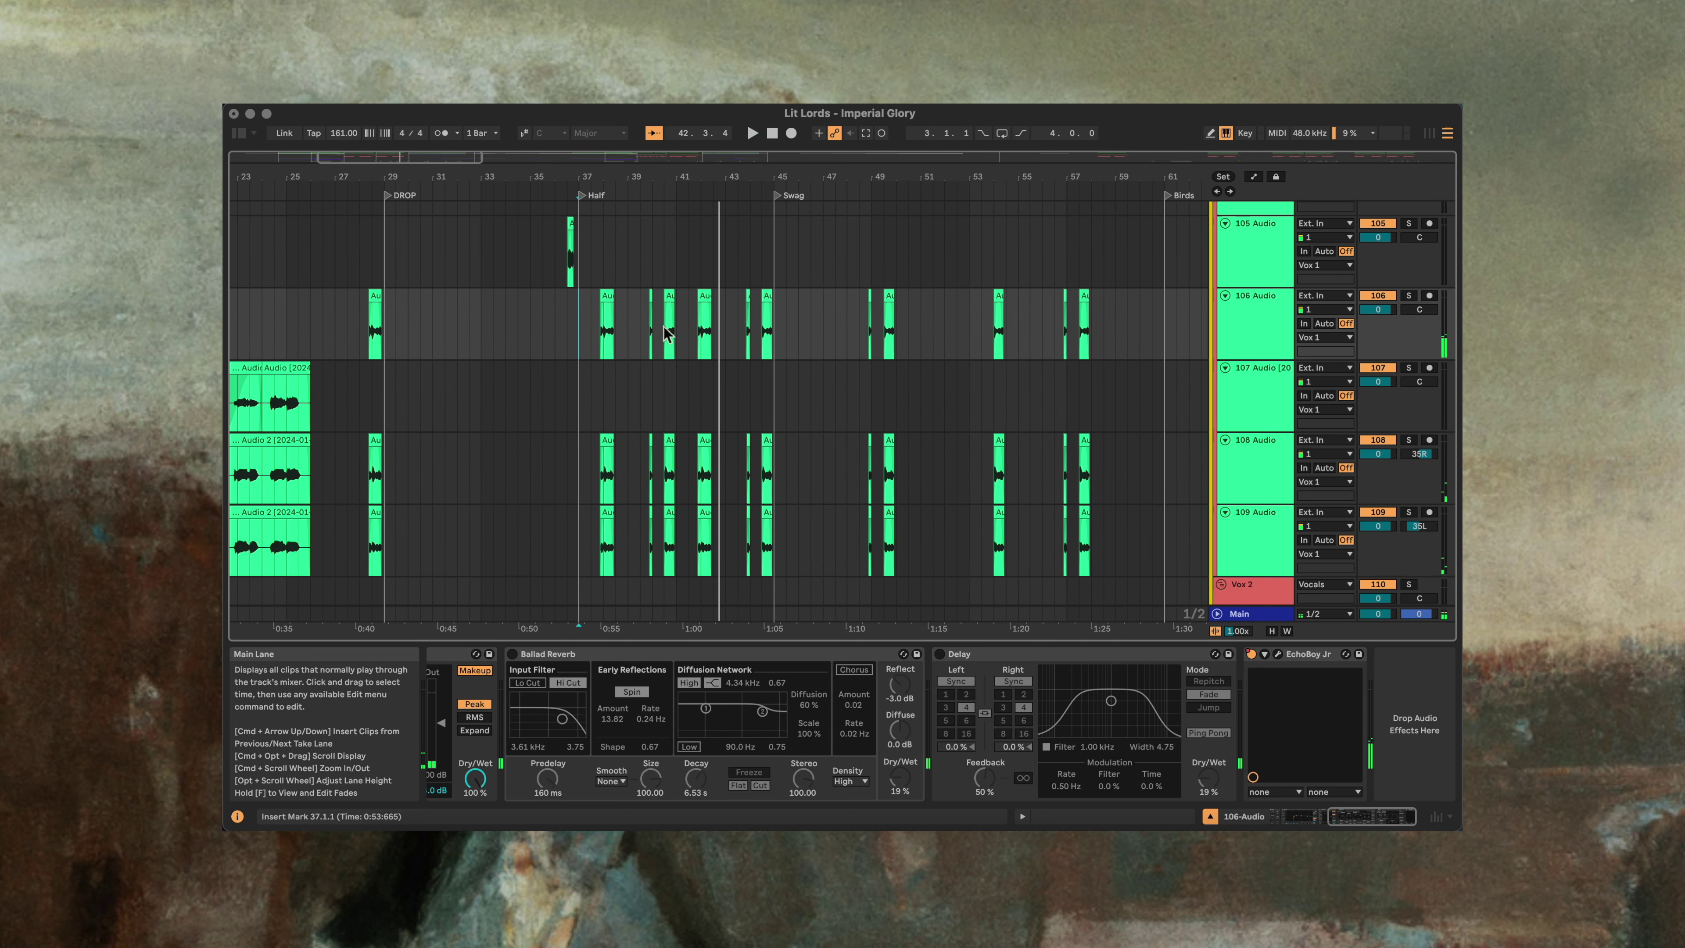
pyautogui.press('space')
# Step: Audition the vocal layers from bar 38, soloing the panned 108 Audio track, and clear the solo
pyautogui.click(606, 326)
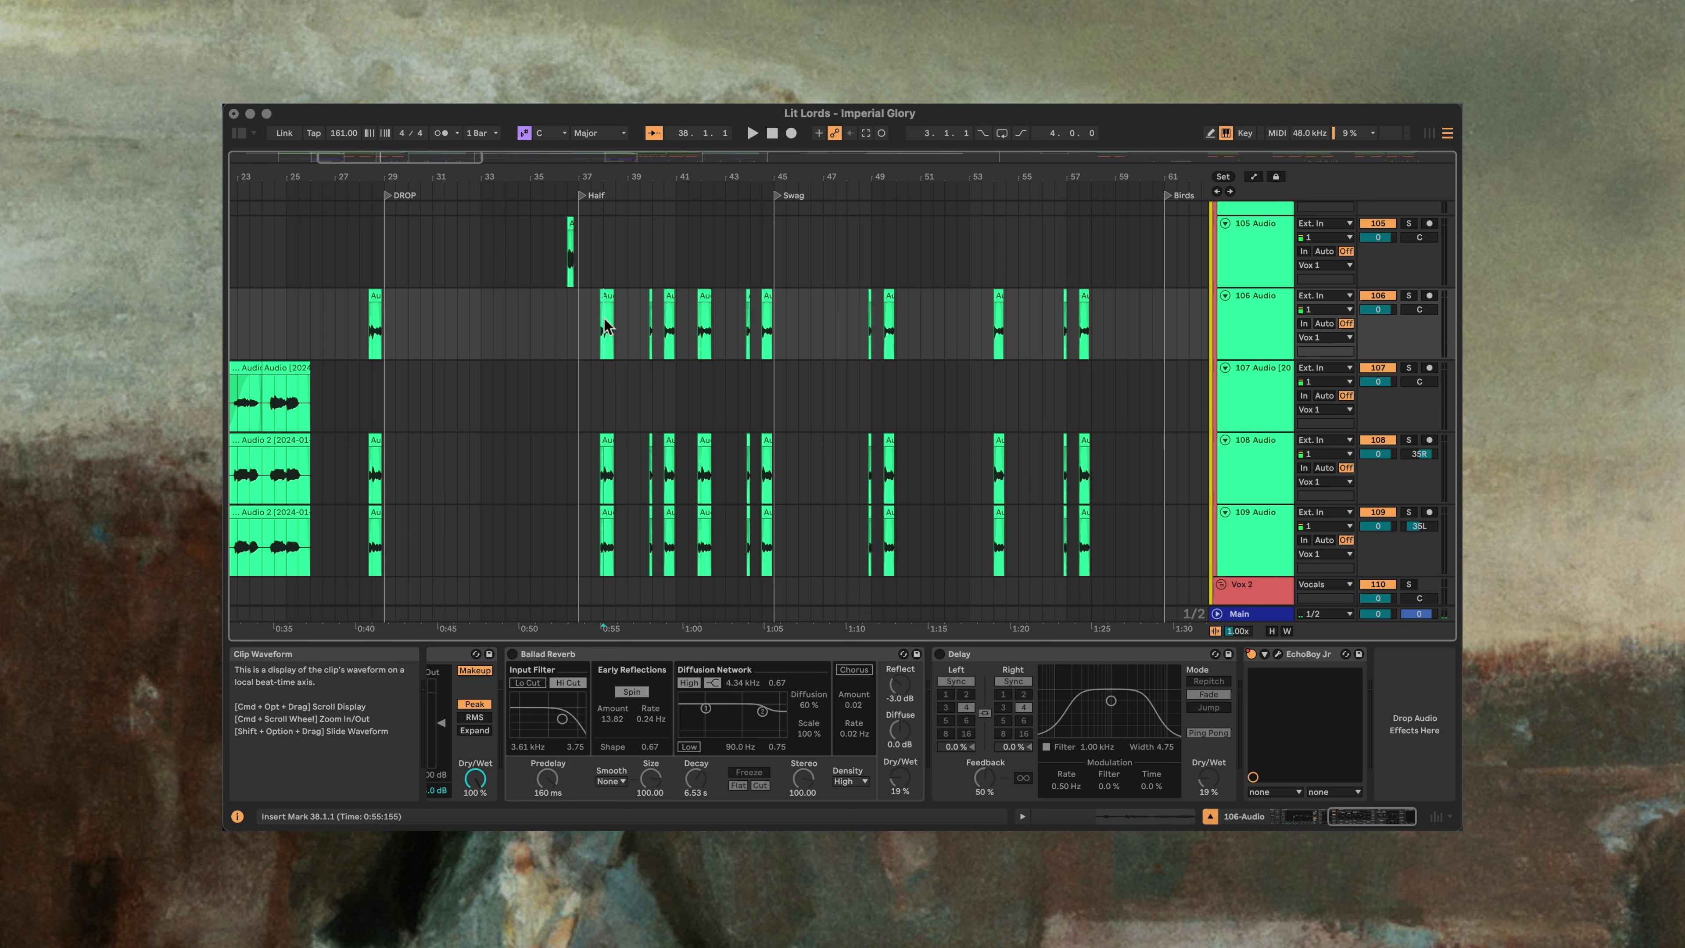
pyautogui.press('space')
pyautogui.press('space')
pyautogui.moveTo(718, 475); pyautogui.dragTo(705, 478)
pyautogui.click(706, 519)
pyautogui.press('space')
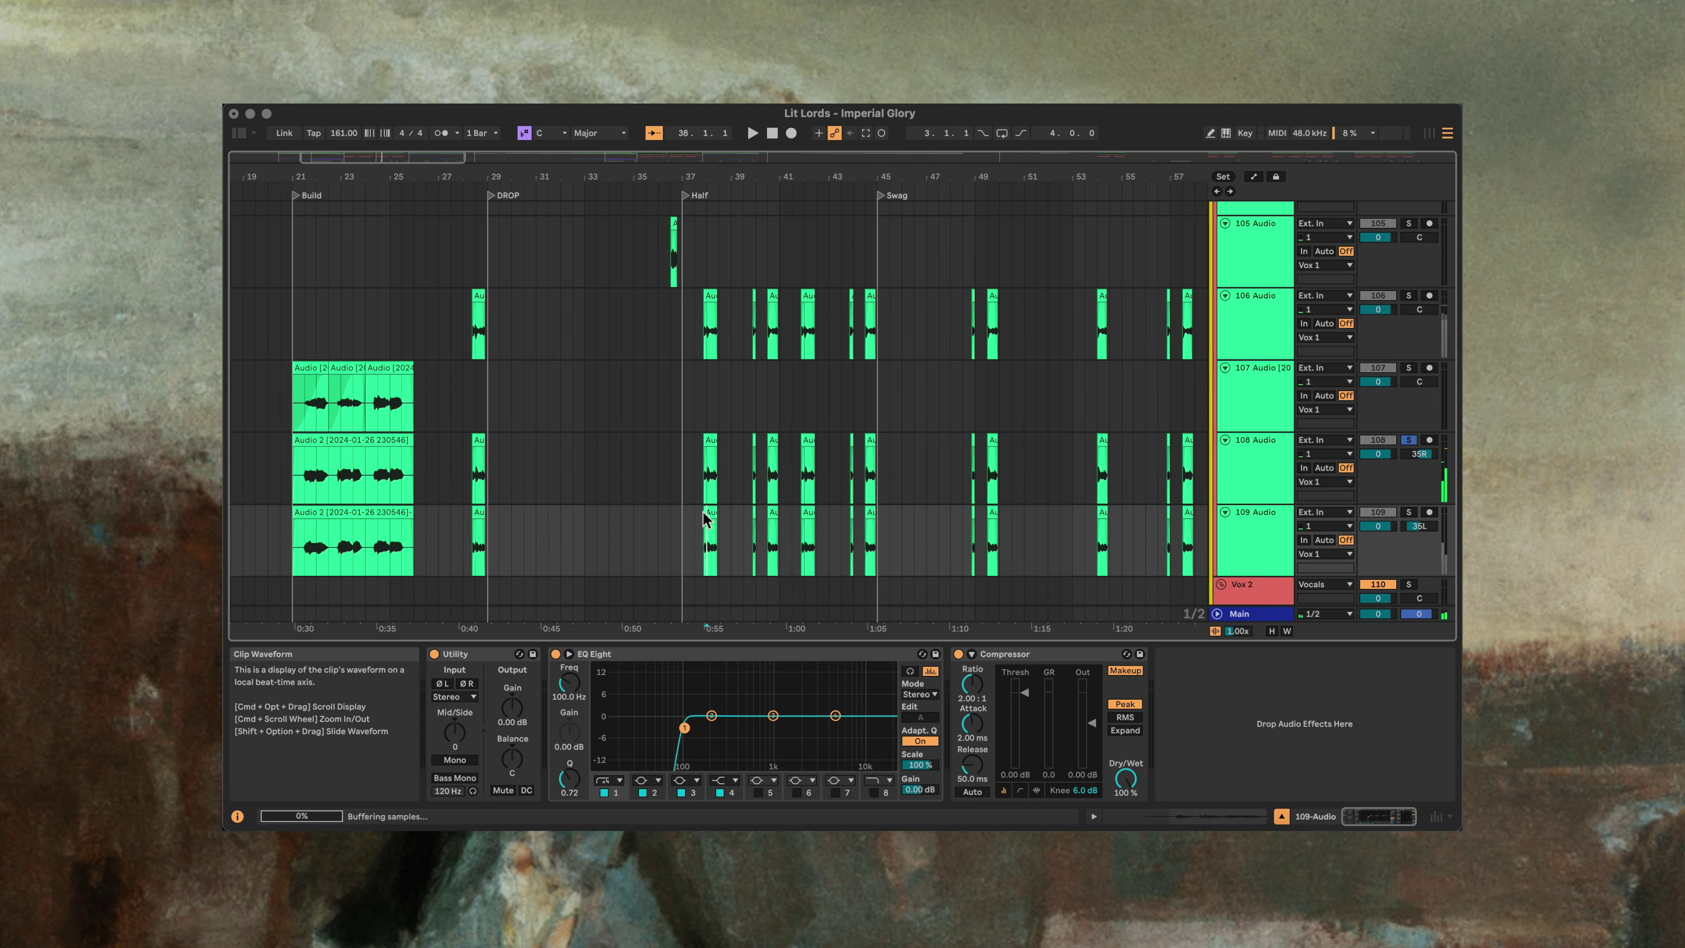
pyautogui.press('space')
pyautogui.press('s')
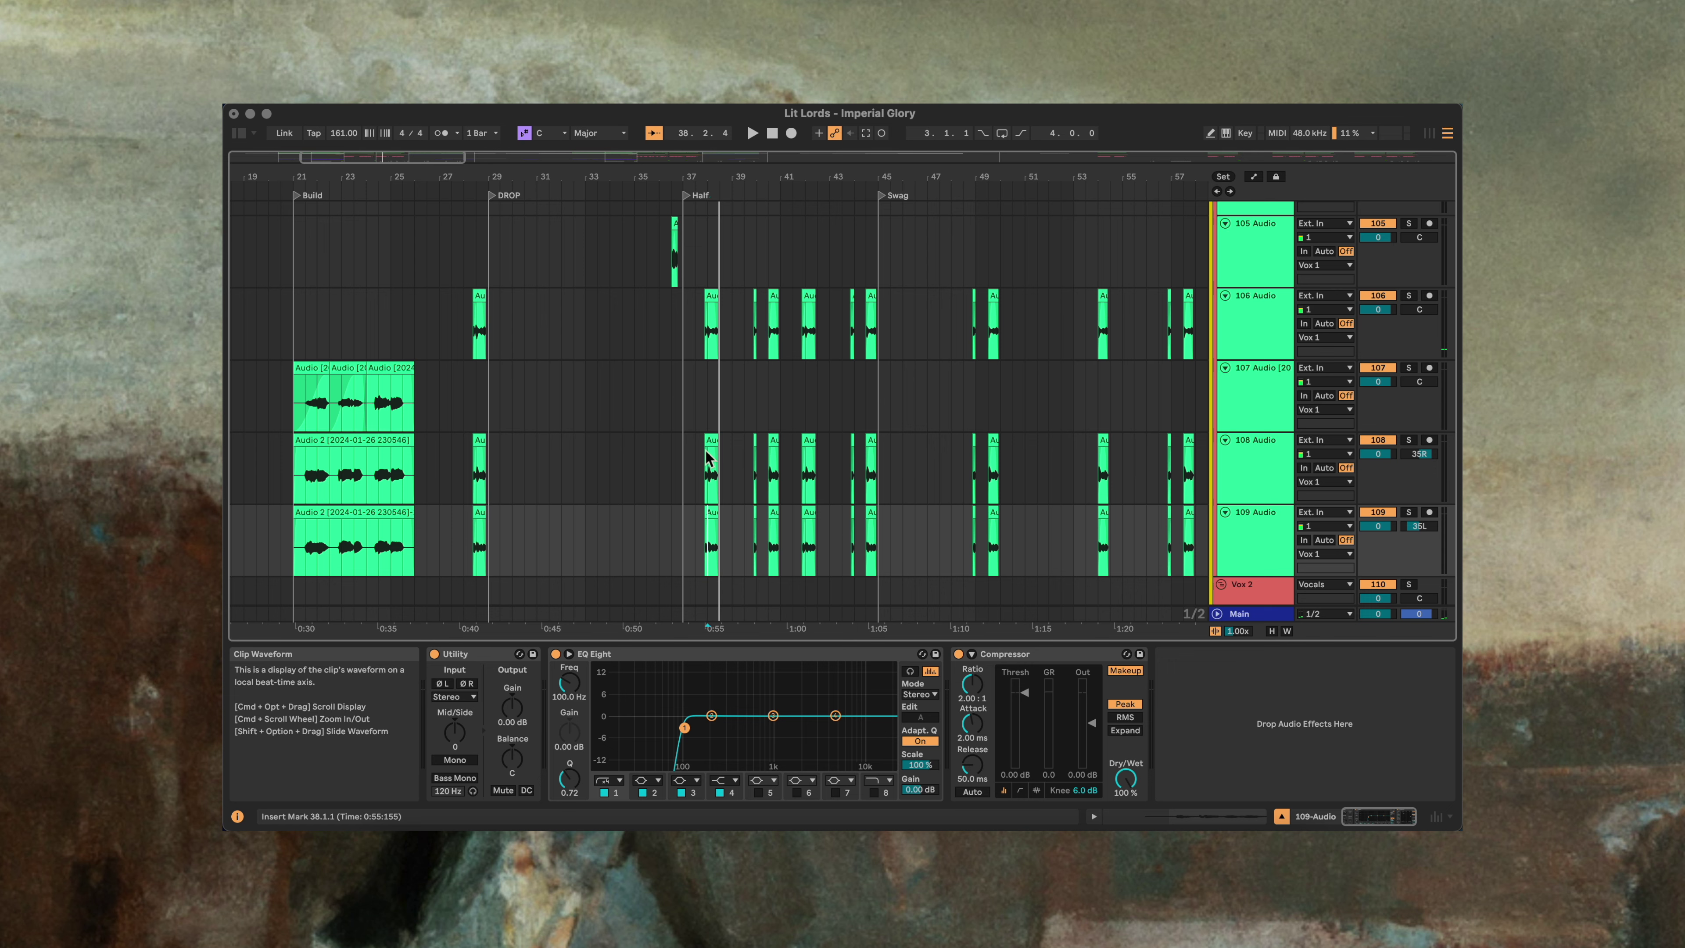
# Step: Collapse all track groups and place the insert mark at bar 29 on the Drums group, at the first DROP marker
pyautogui.press('alt+super+u')
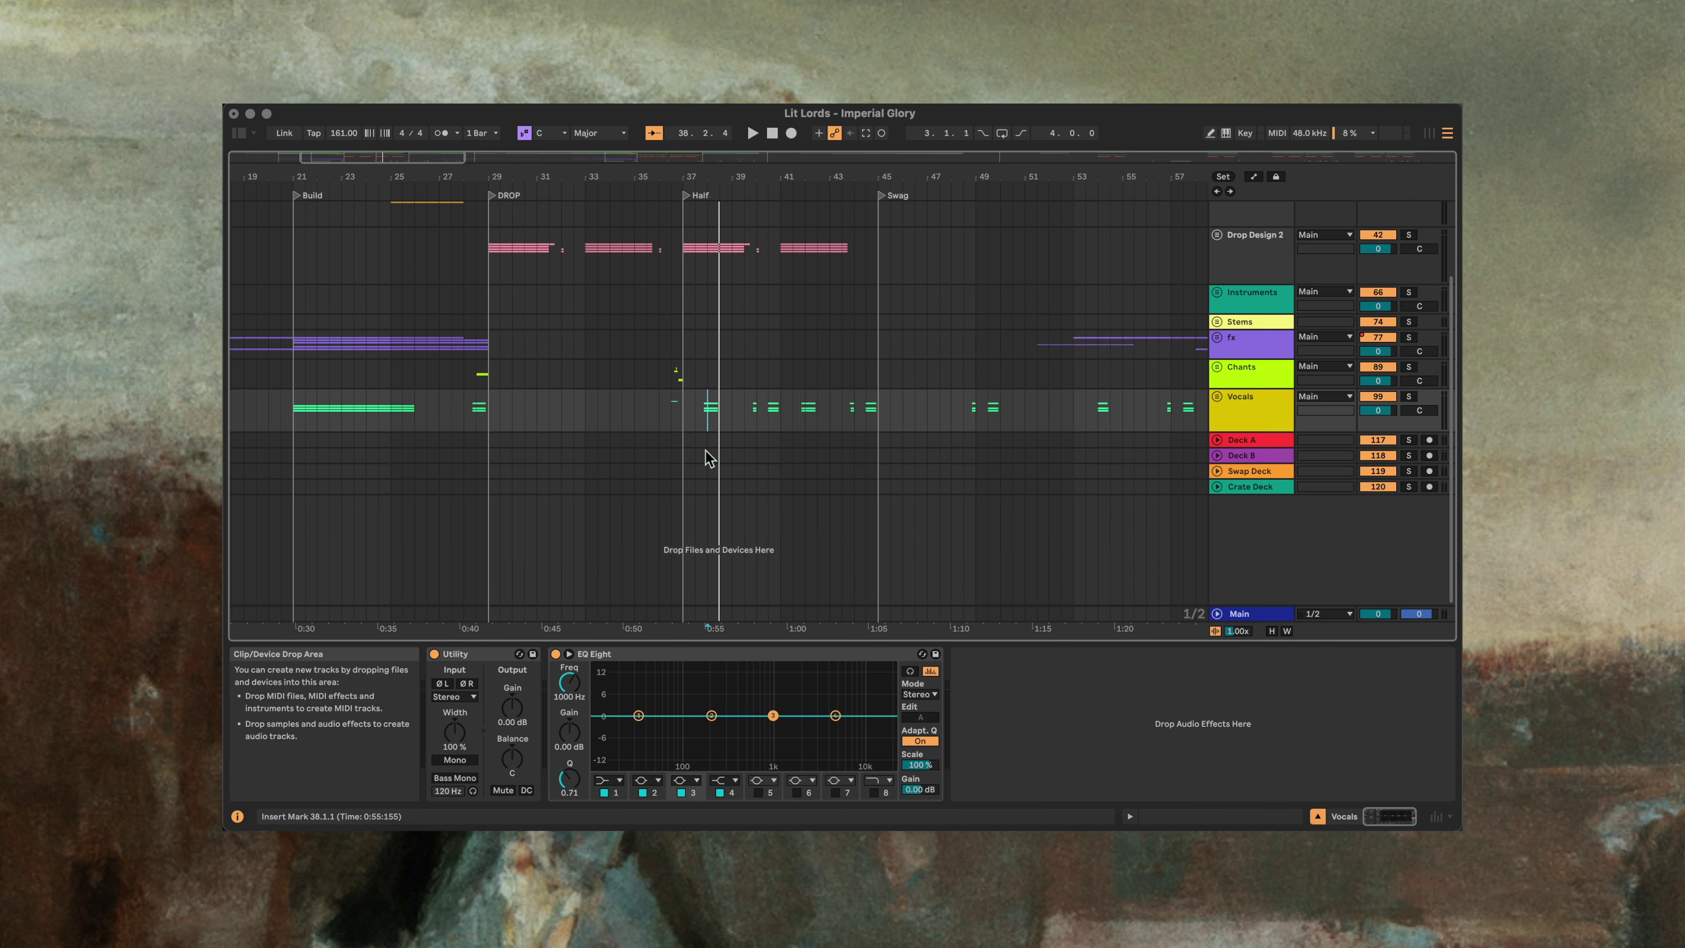
pyautogui.scroll(5, 705, 452)
pyautogui.moveTo(680, 176); pyautogui.dragTo(451, 284)
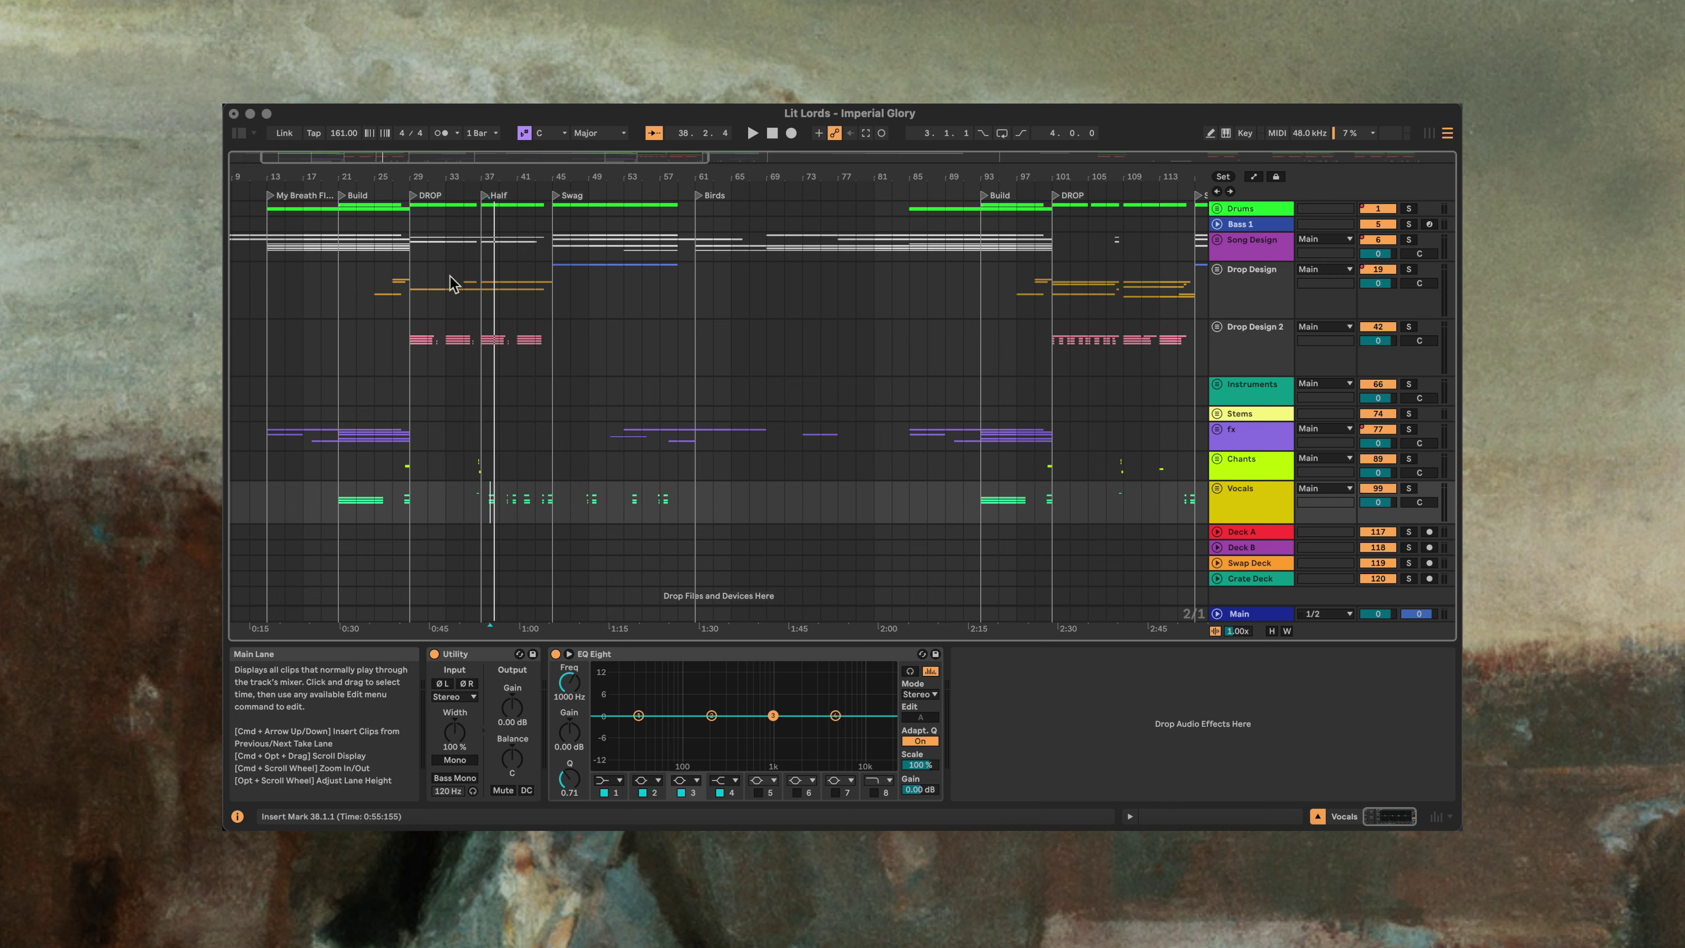
pyautogui.hscroll(-3, 451, 284)
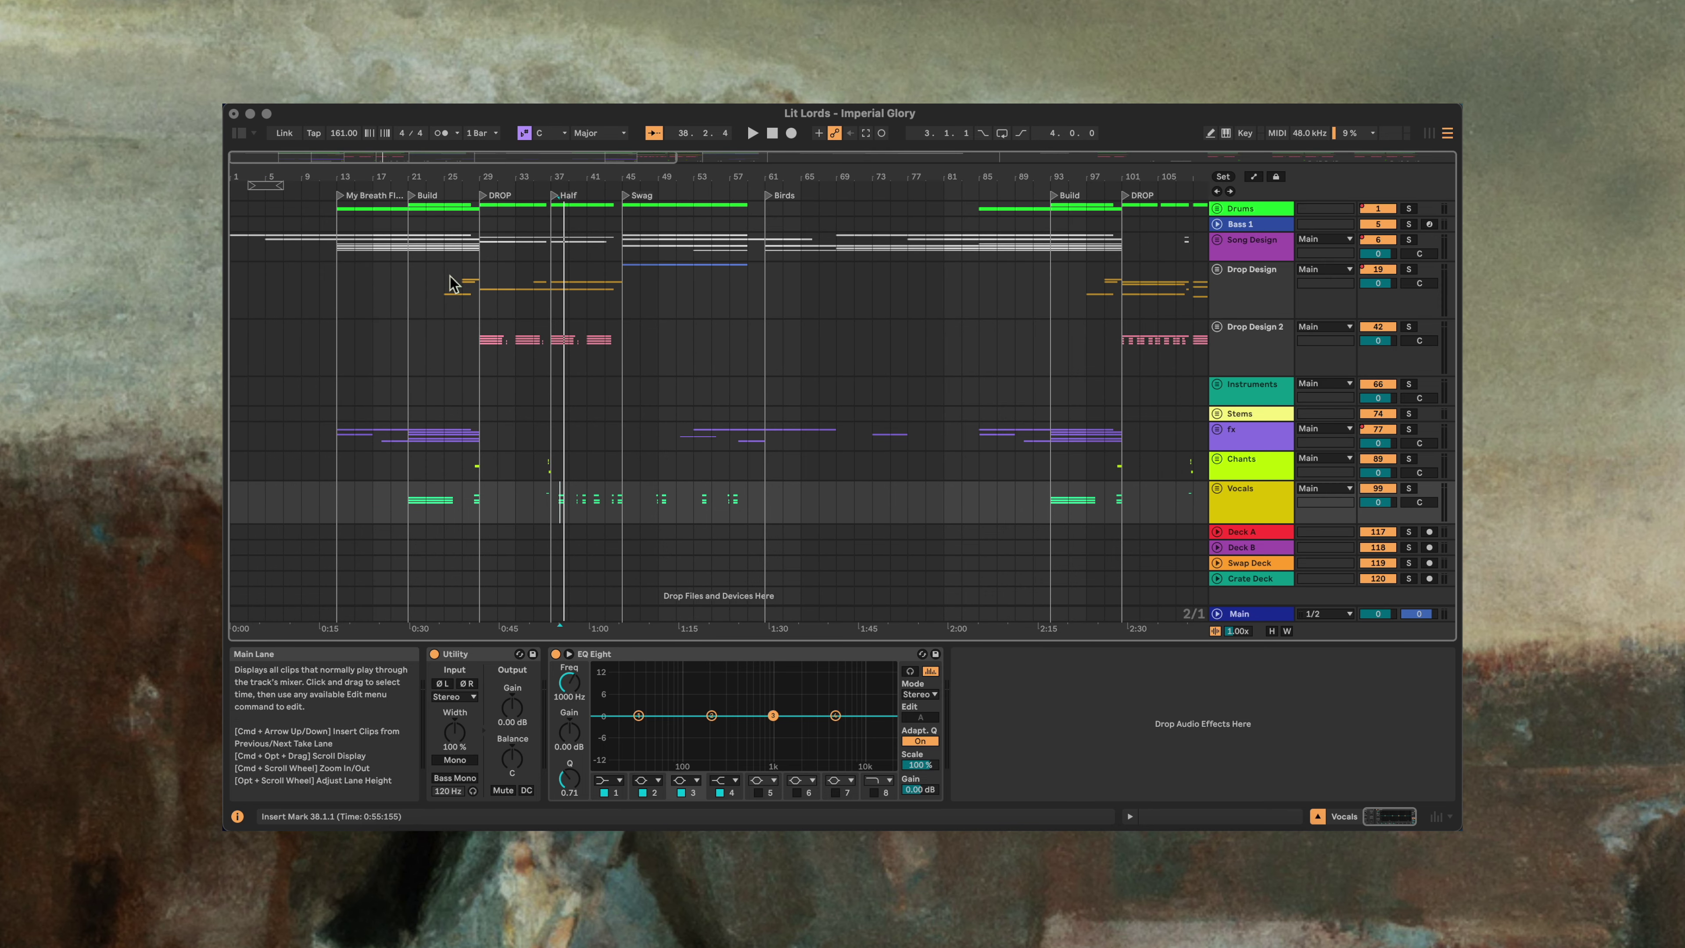
pyautogui.click(479, 208)
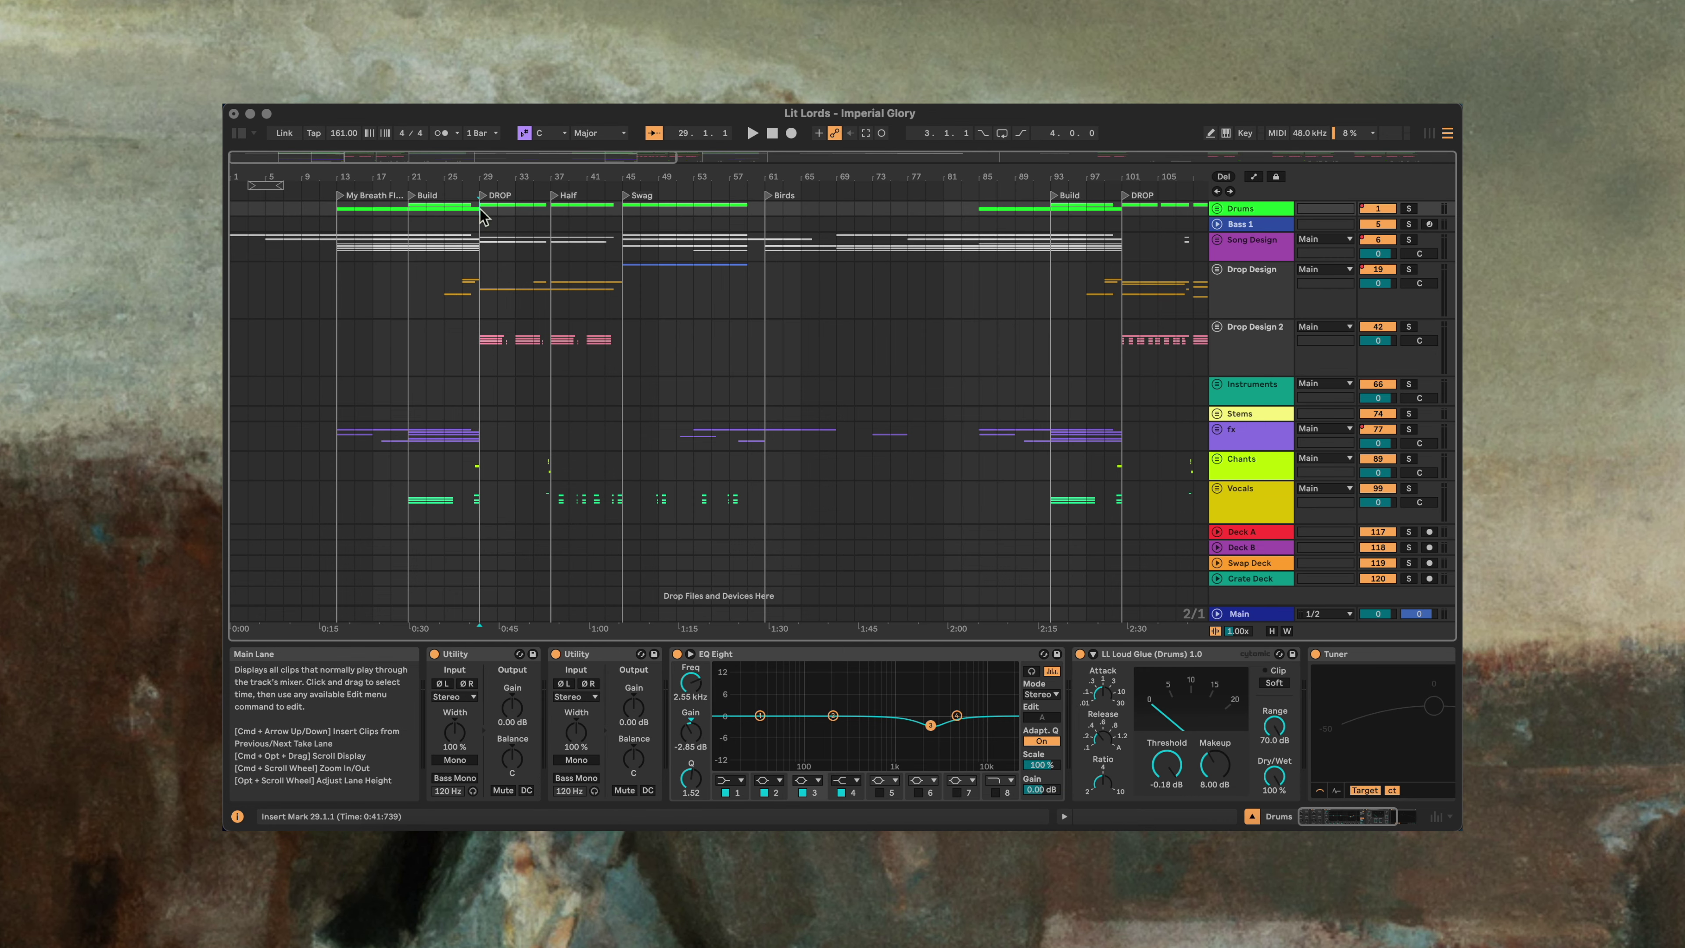